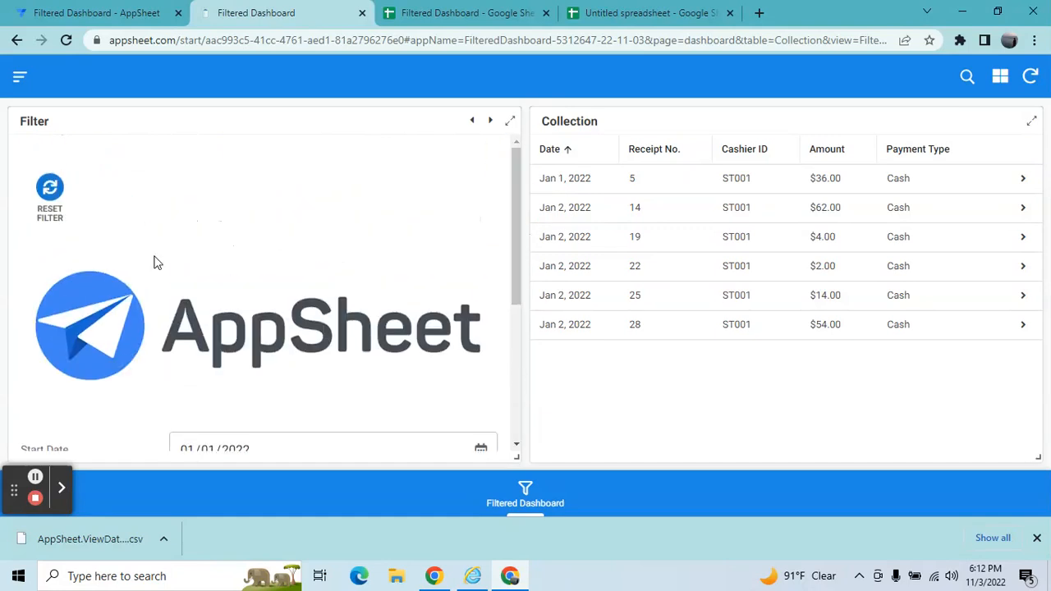
# Reset the dashboard filter and set the start date to 01/01/2022.
pyautogui.click(56, 202)
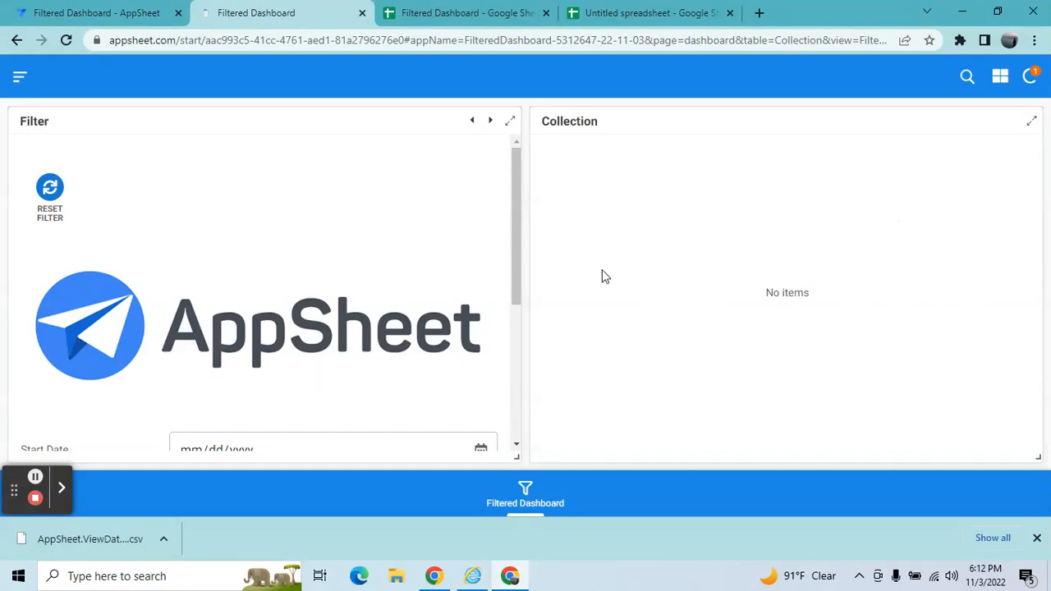
pyautogui.moveTo(515, 235); pyautogui.dragTo(518, 312)
pyautogui.click(480, 296)
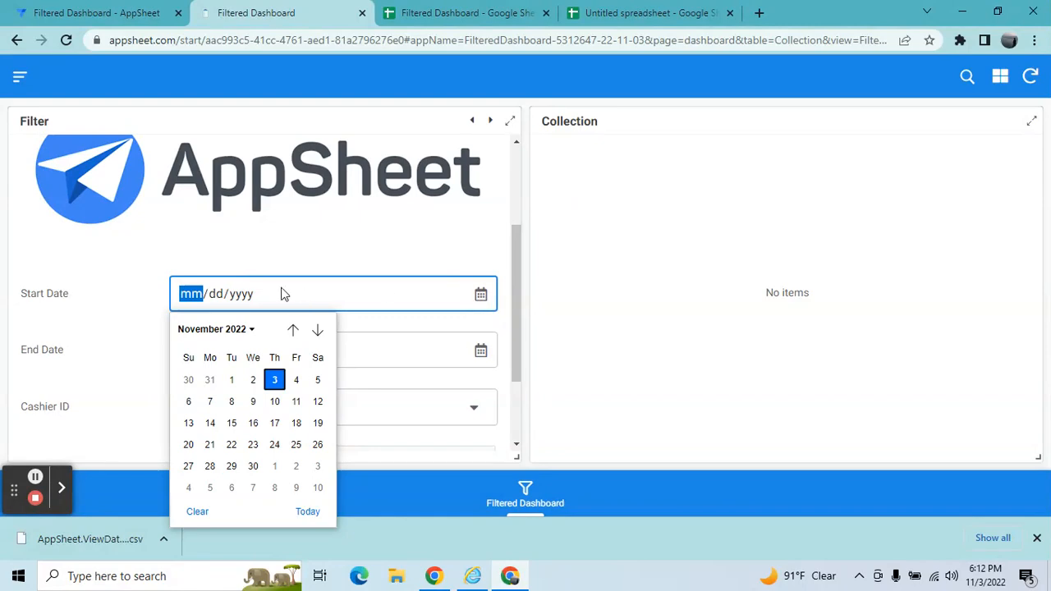
pyautogui.click(174, 297)
pyautogui.write('01/')
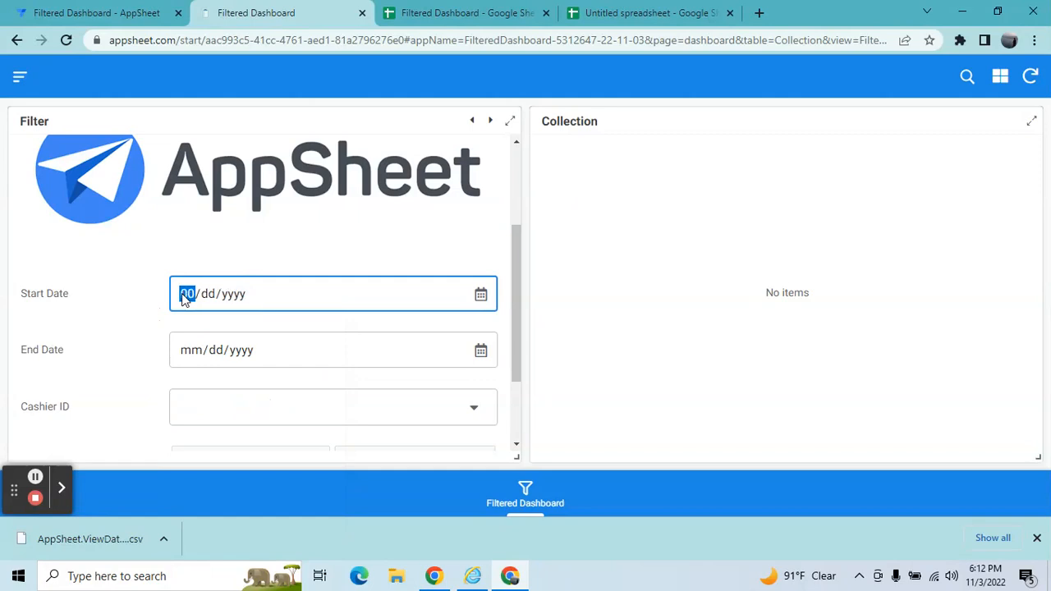
pyautogui.write('01/2022')
# Set the end date to 01/03/2022 and pick cashier ST003.
pyautogui.click(196, 362)
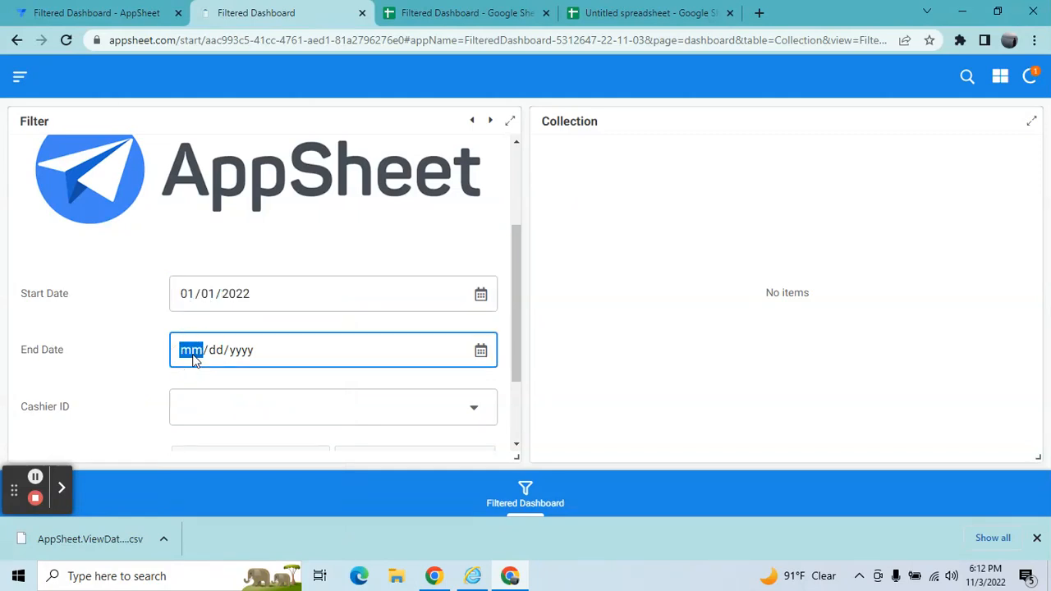
pyautogui.write('01/03/00022')
pyautogui.click(210, 407)
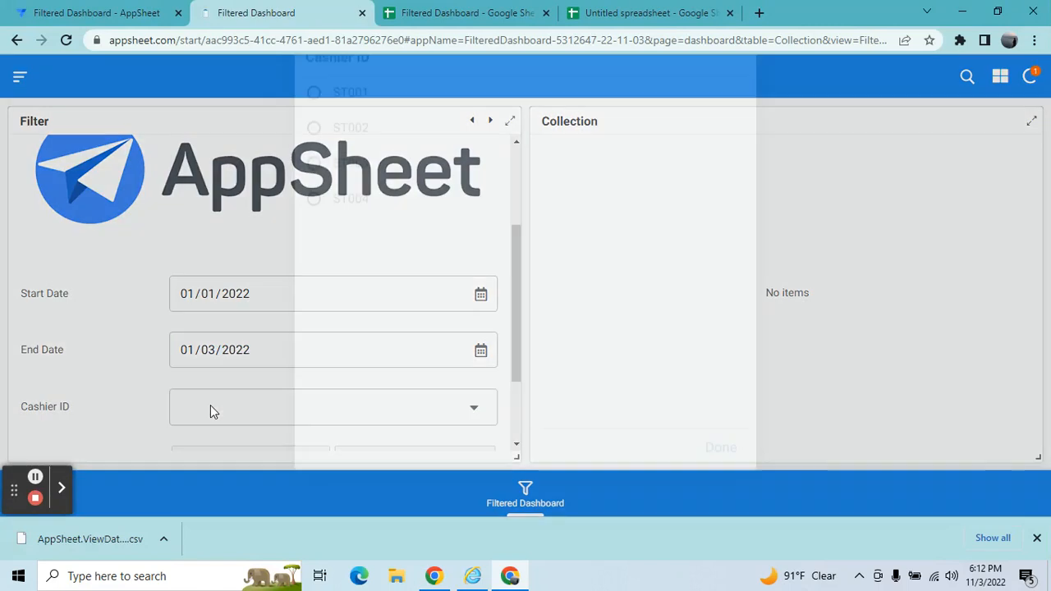
pyautogui.click(327, 204)
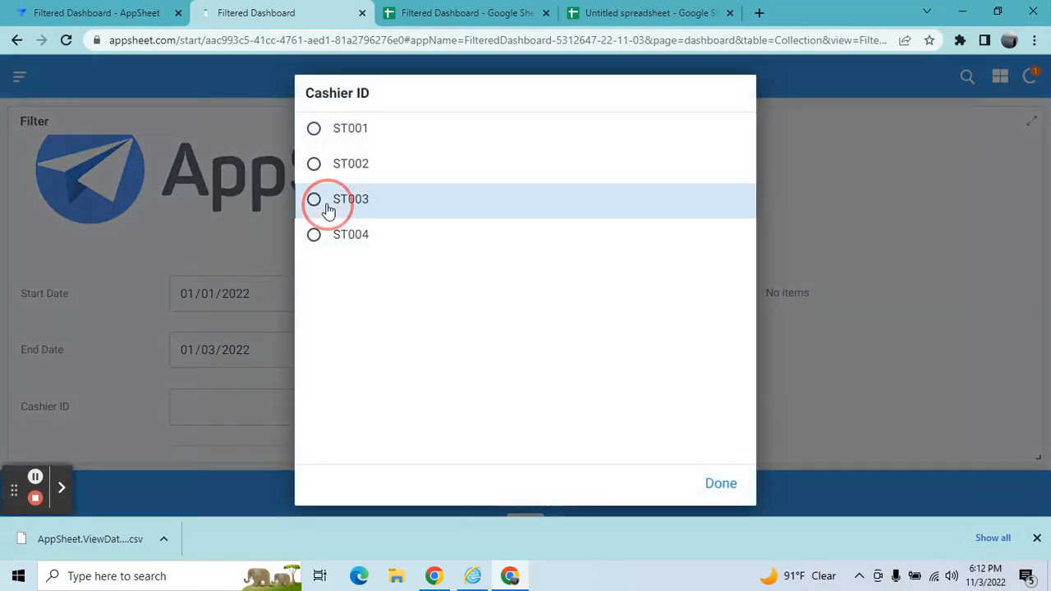
# Set the payment type filter to Cash, then switch it to Card.
pyautogui.moveTo(519, 271); pyautogui.dragTo(517, 326)
pyautogui.click(402, 369)
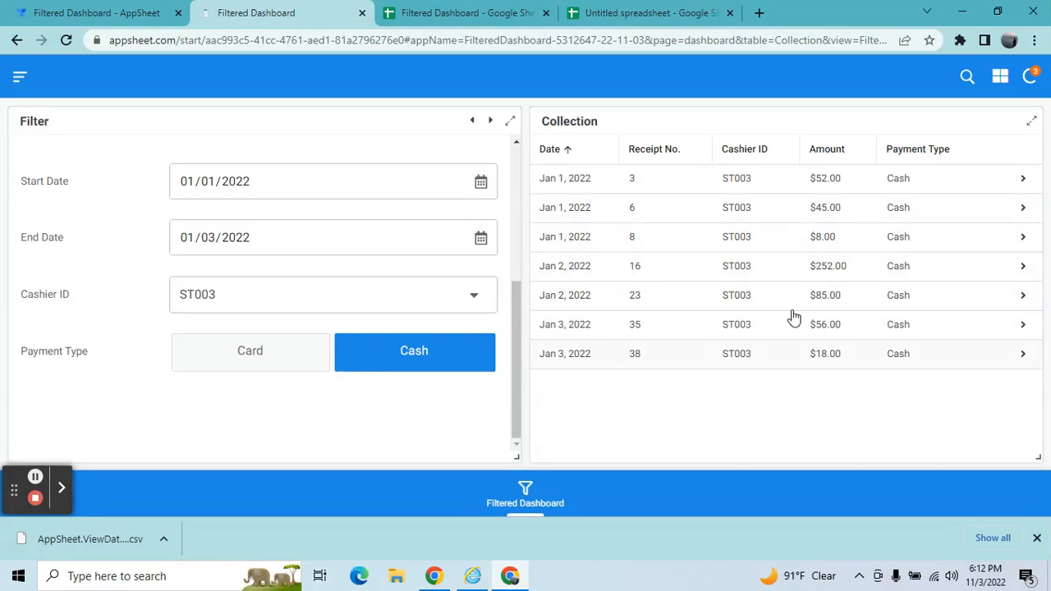
pyautogui.click(286, 376)
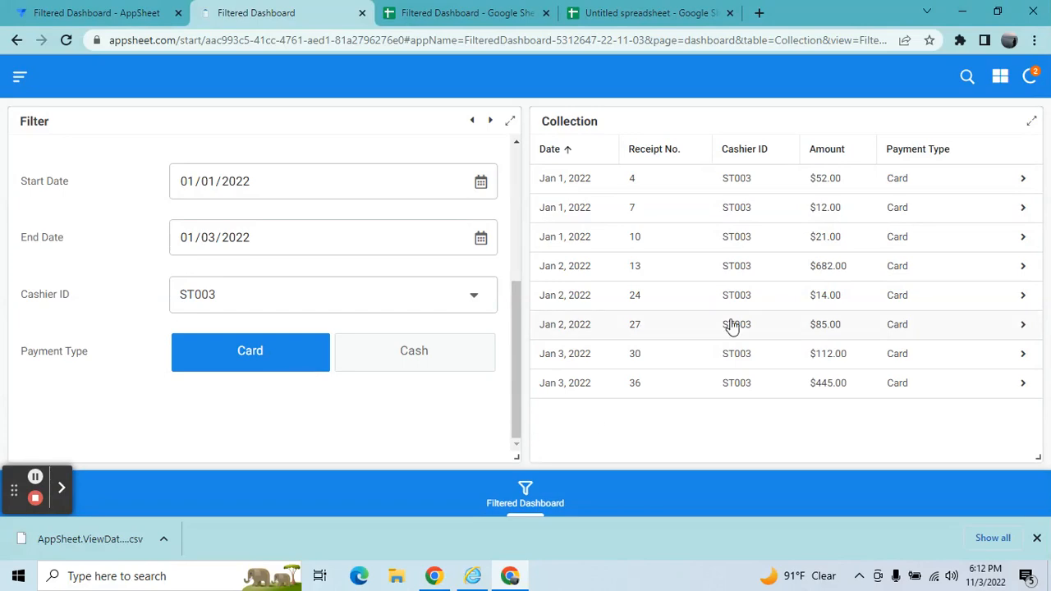
# Set the end date to 01/01/2022.
pyautogui.click(480, 237)
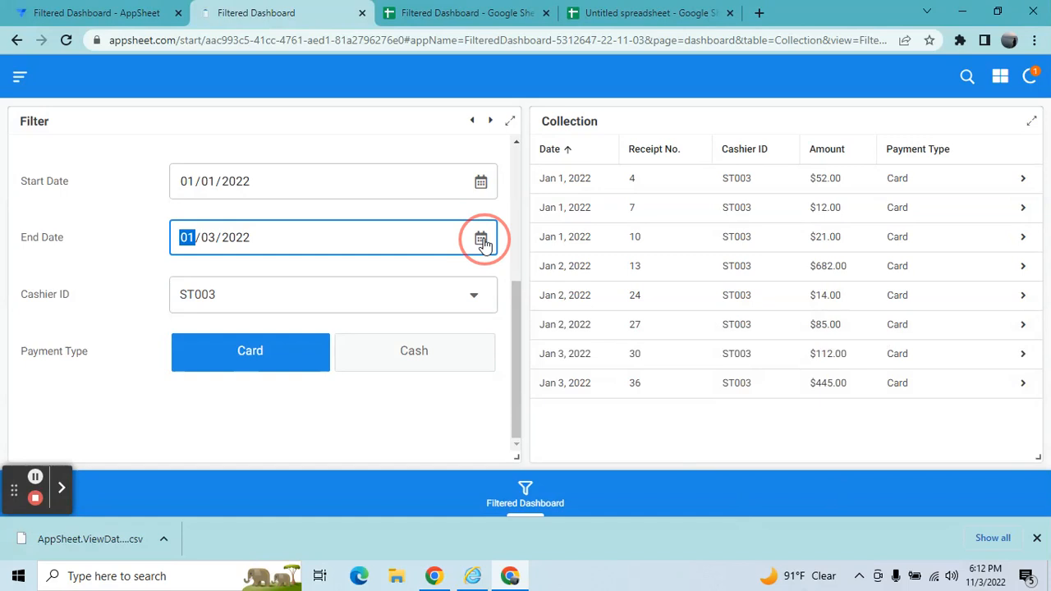
pyautogui.click(210, 242)
pyautogui.write('01')
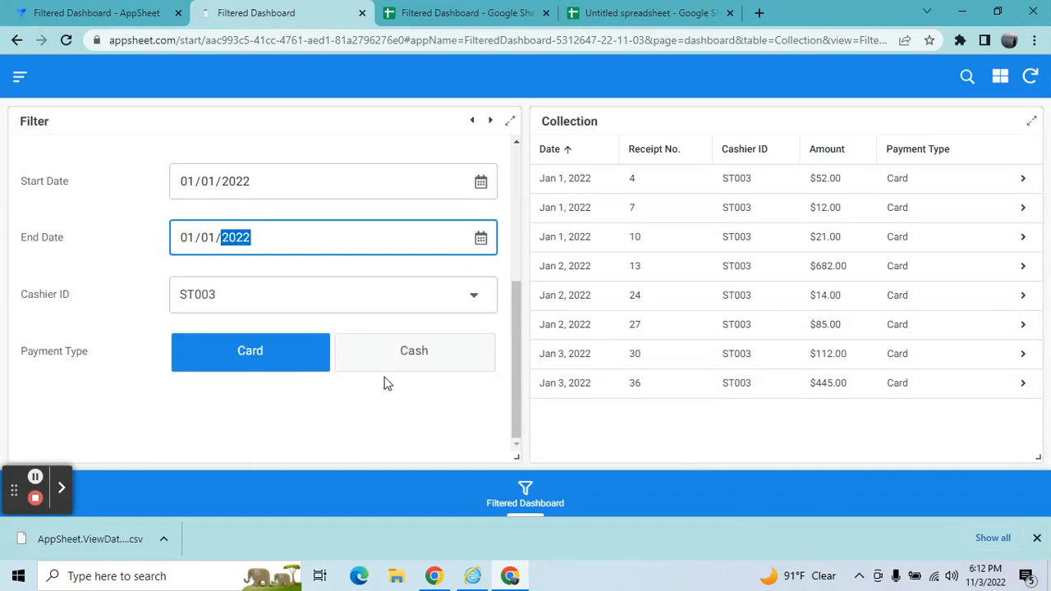
pyautogui.click(392, 415)
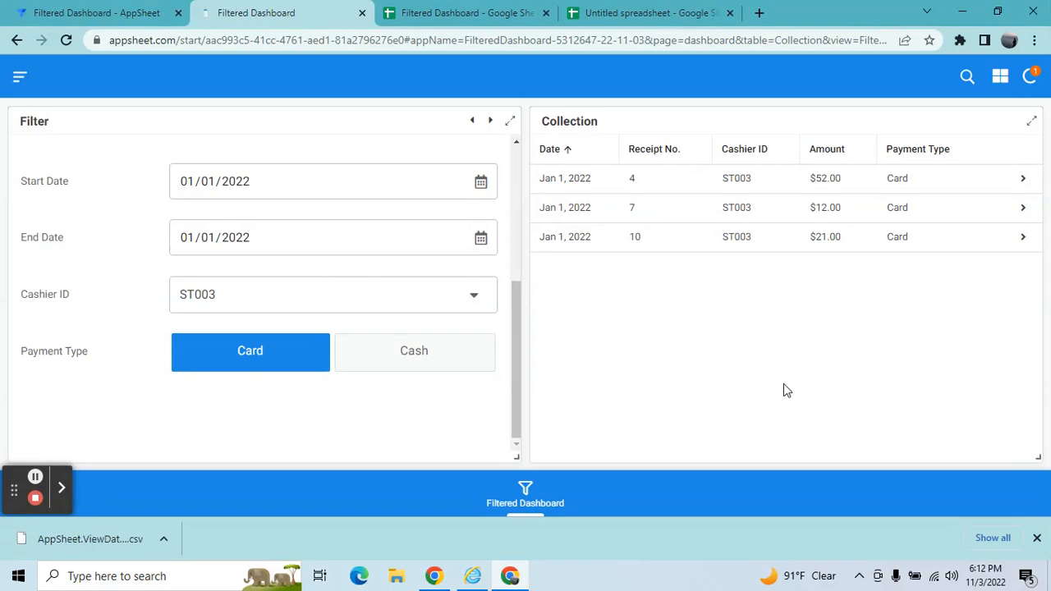
# Dismiss the downloads bar and set the end date back to 01/03/2022.
pyautogui.click(1036, 538)
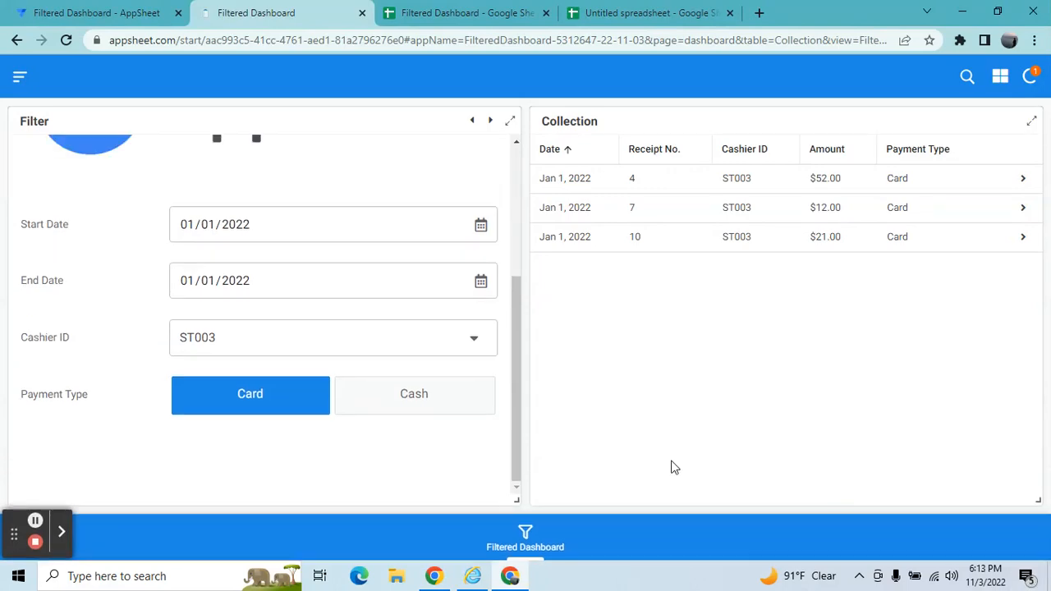
pyautogui.click(484, 279)
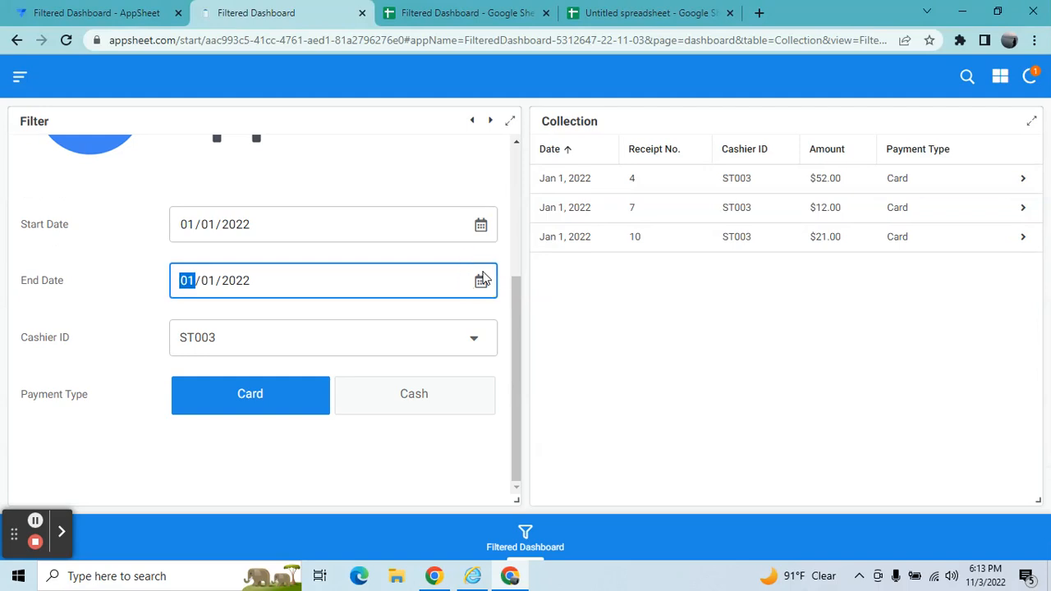
pyautogui.press('Tab')
pyautogui.write('03')
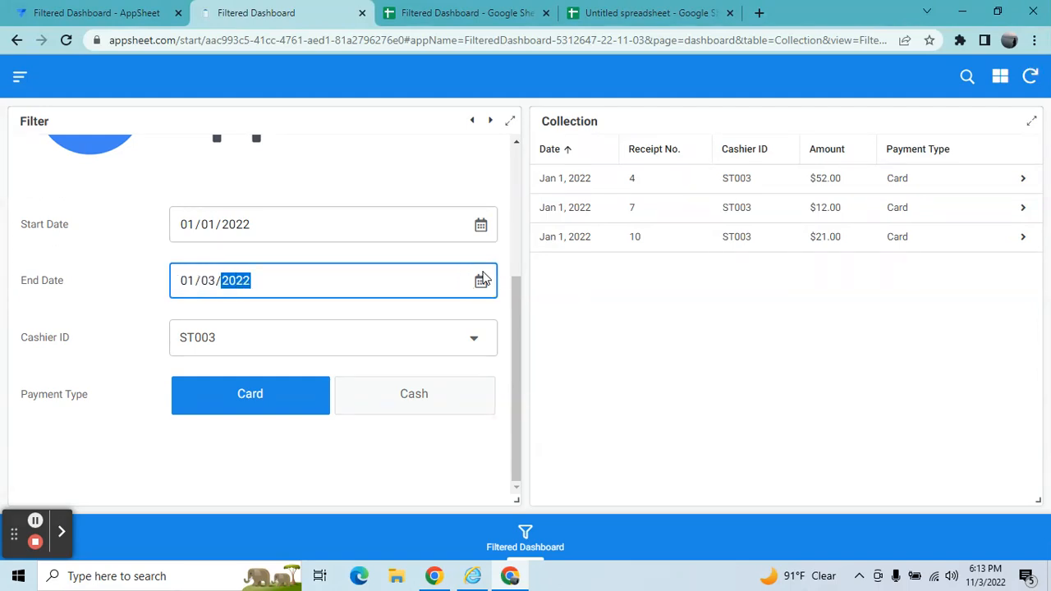
pyautogui.click(427, 456)
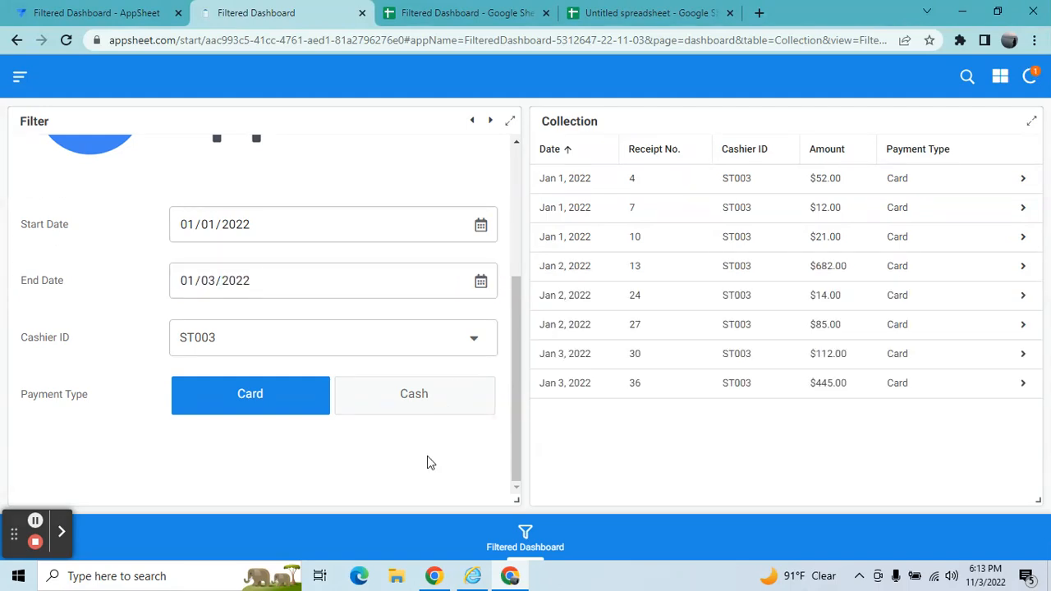
# Expand the Collection table to full view and sync the app.
pyautogui.click(1033, 124)
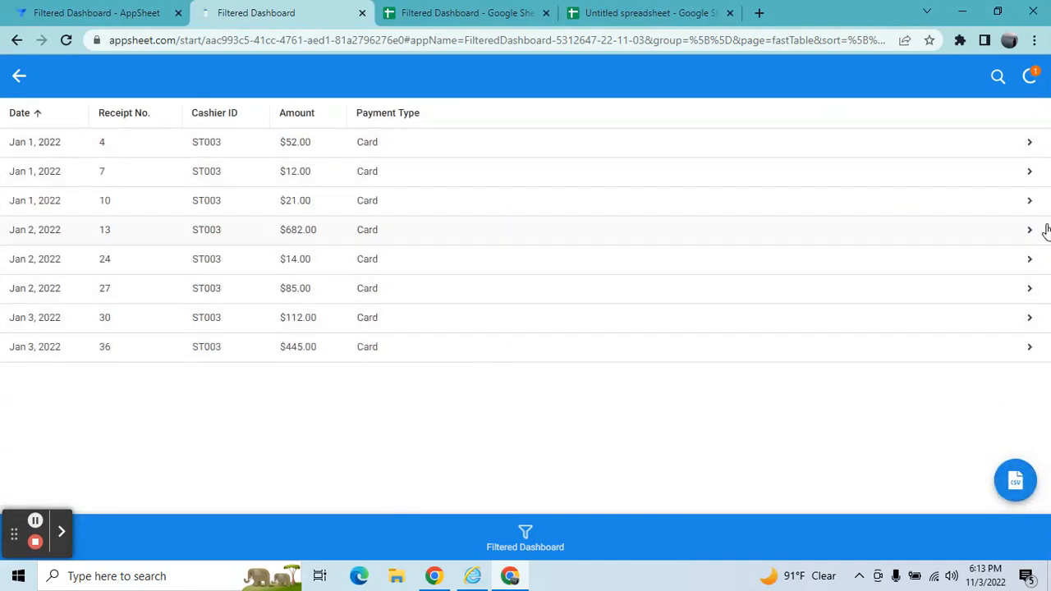
pyautogui.click(1033, 77)
# Export the filtered Collection records to a CSV file.
pyautogui.click(1016, 483)
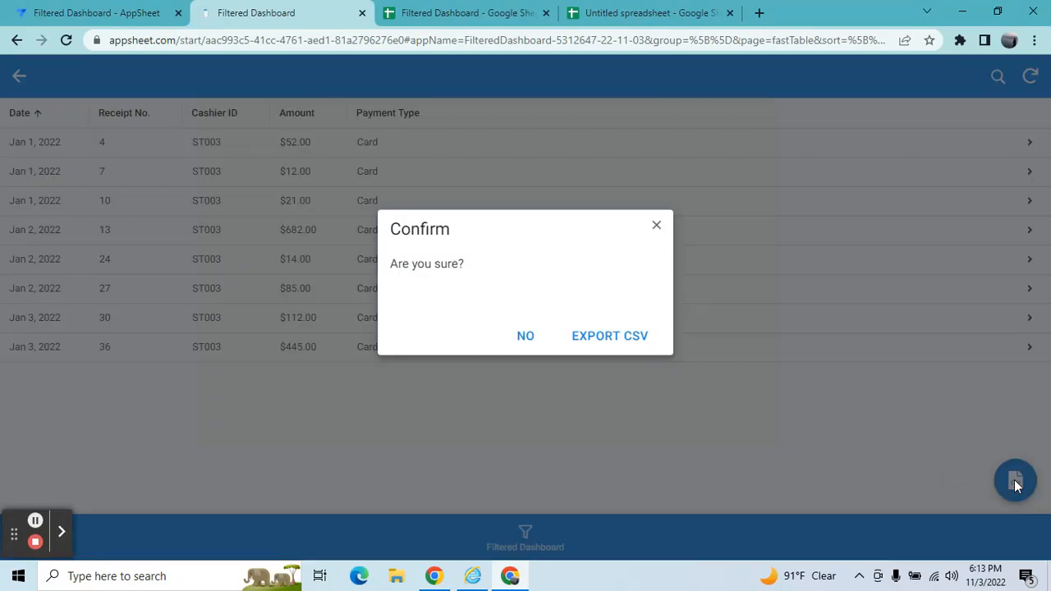
pyautogui.click(613, 344)
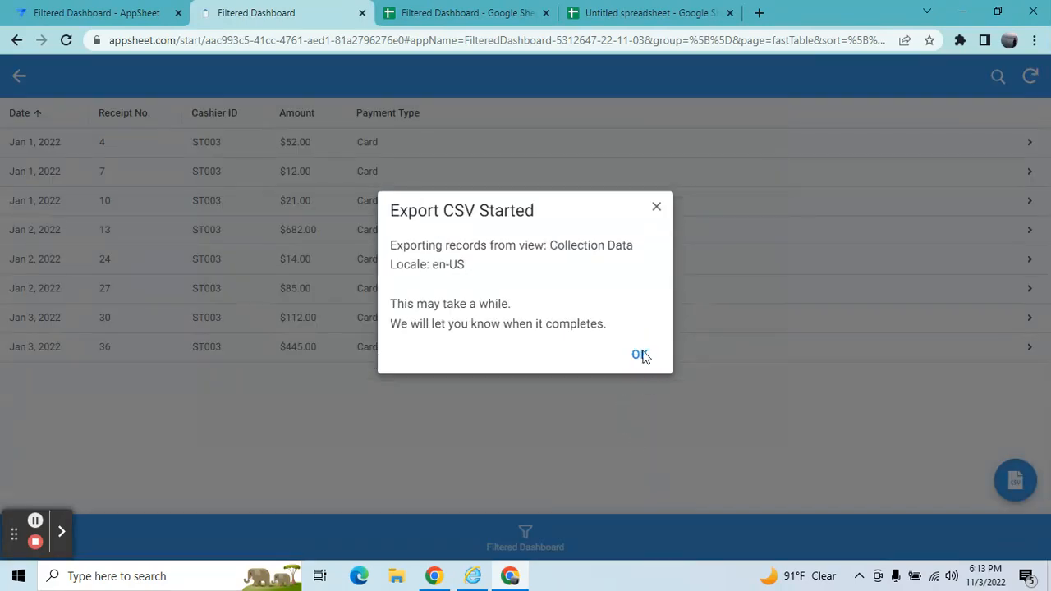
pyautogui.click(640, 355)
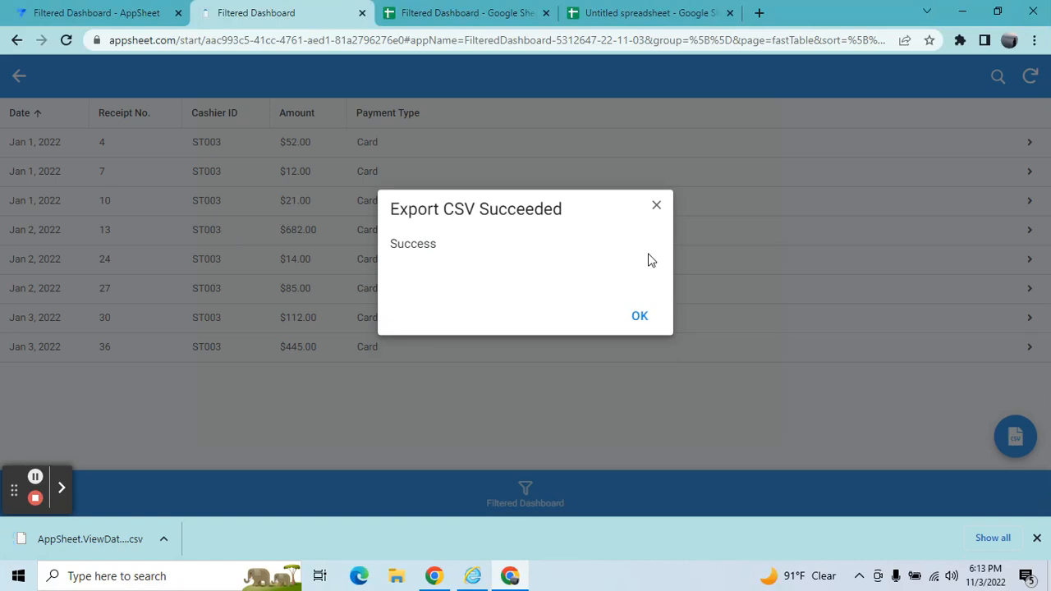
pyautogui.click(640, 318)
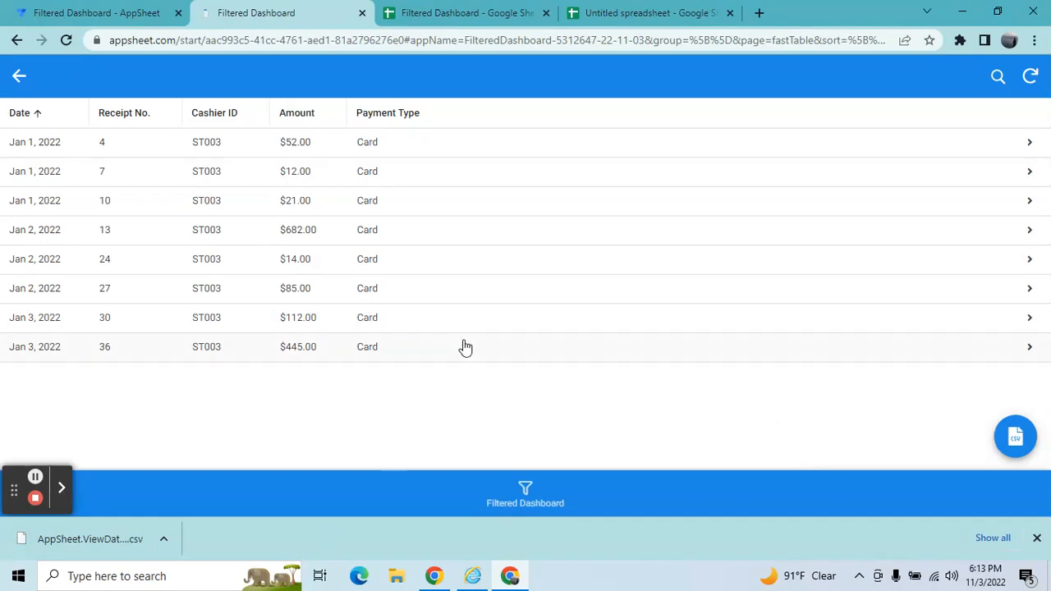
# Switch to the Untitled spreadsheet tab and open the file Import dialog.
pyautogui.click(626, 10)
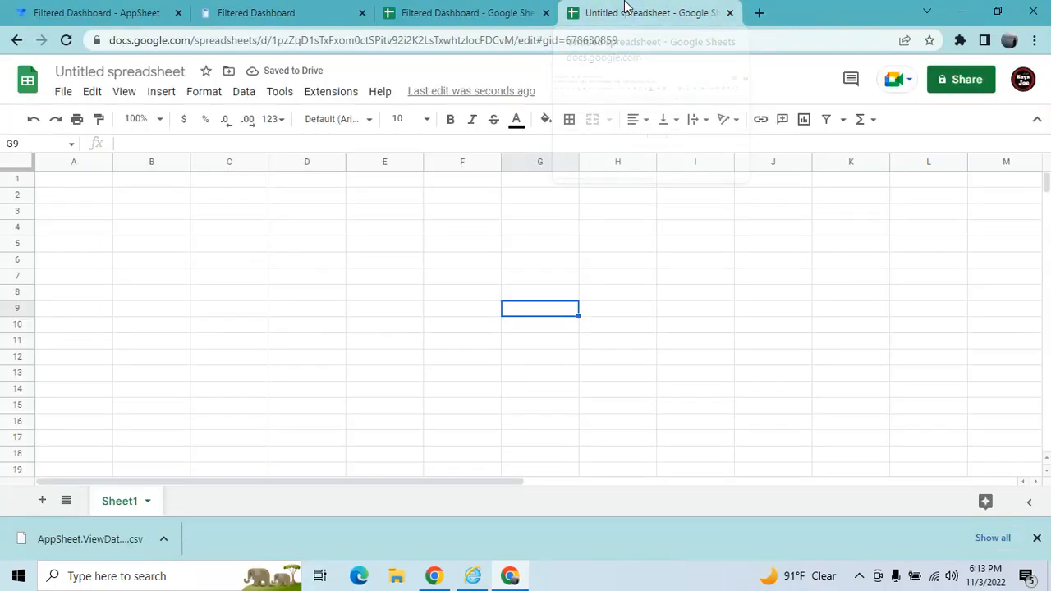
pyautogui.click(64, 95)
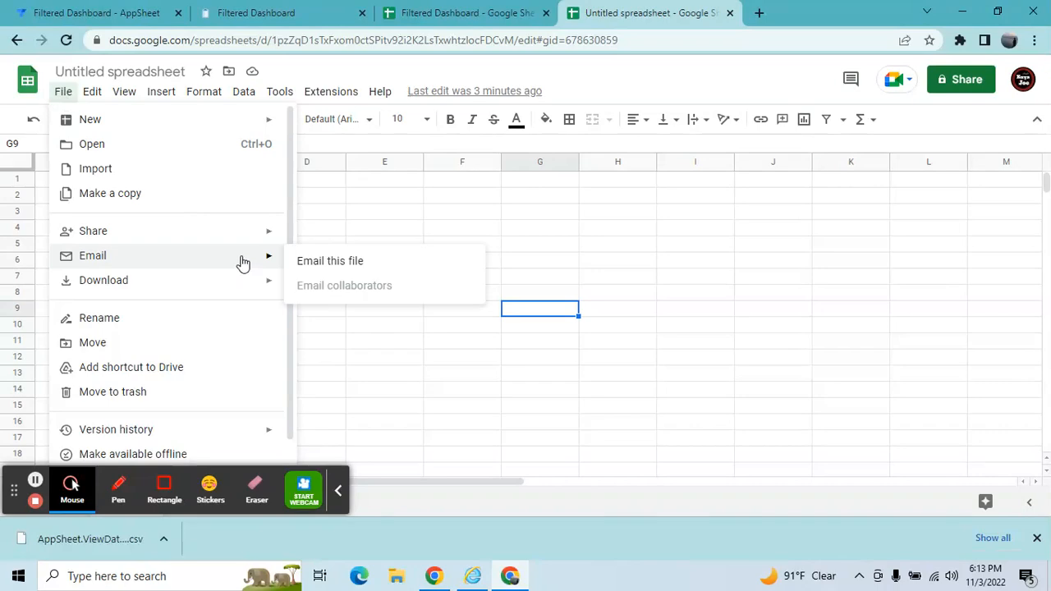
pyautogui.click(150, 170)
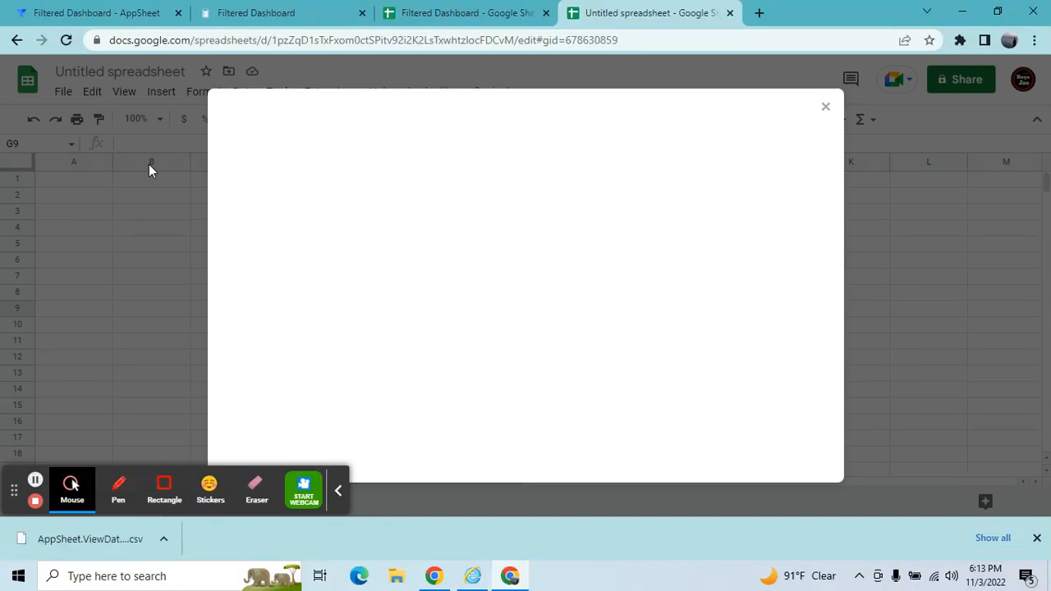
pyautogui.click(234, 16)
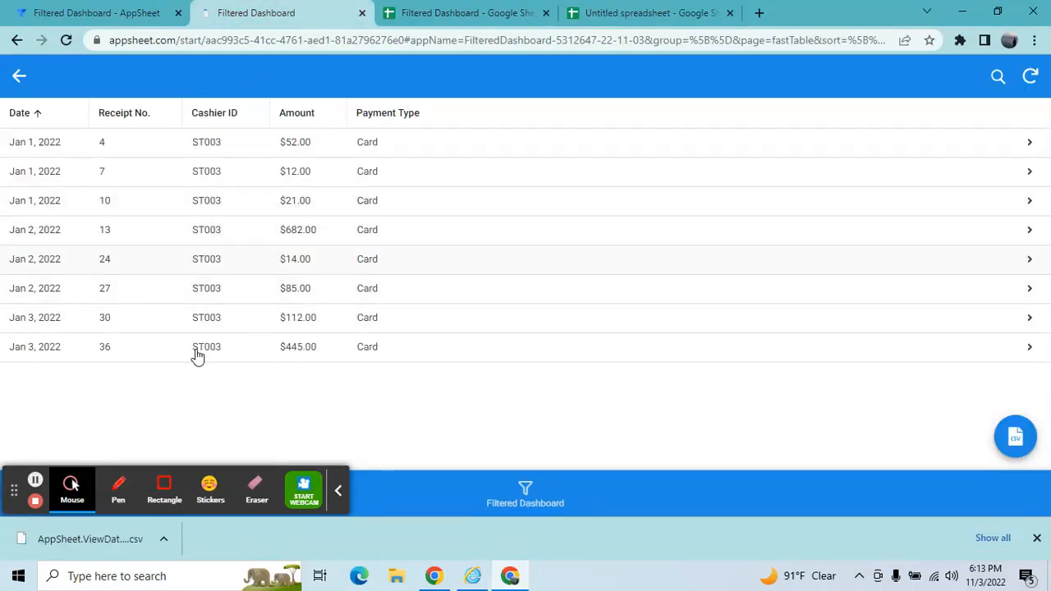
pyautogui.click(469, 12)
pyautogui.click(660, 8)
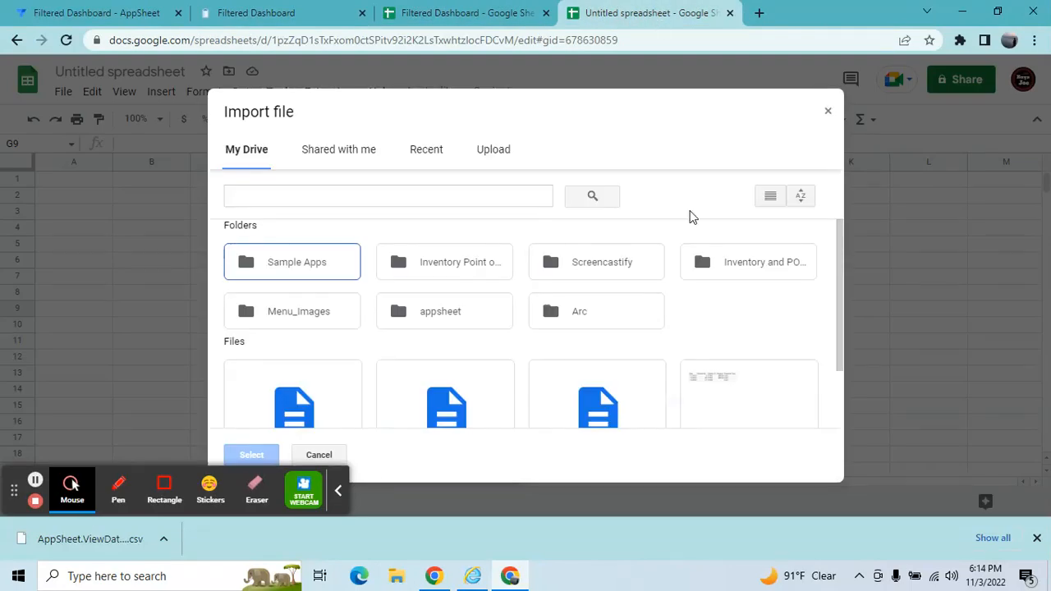
# Upload AppSheet.ViewData.2022-11-03 (3).csv from the Downloads folder.
pyautogui.click(484, 150)
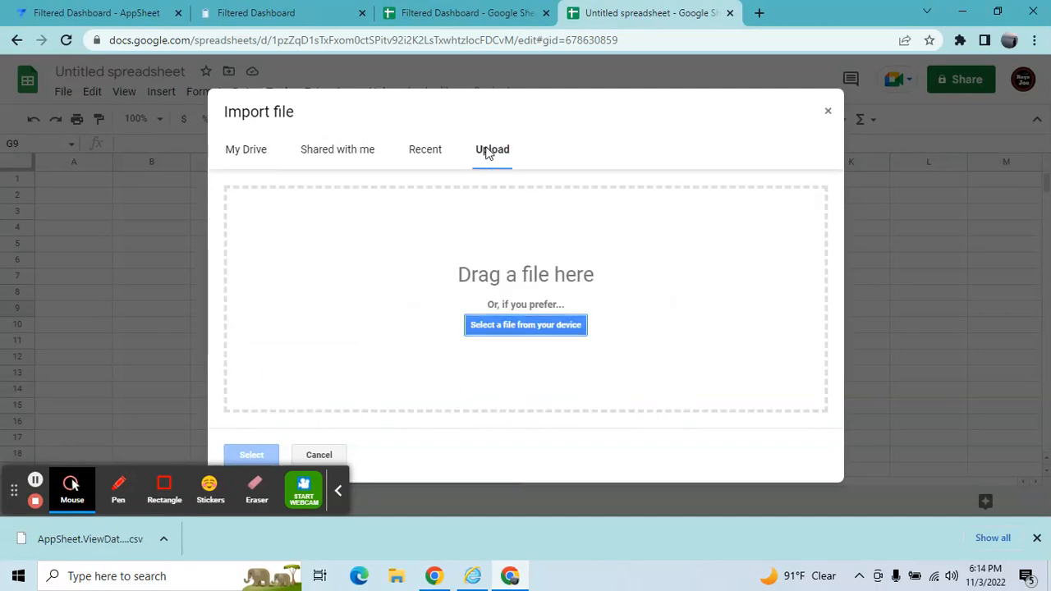
pyautogui.click(535, 326)
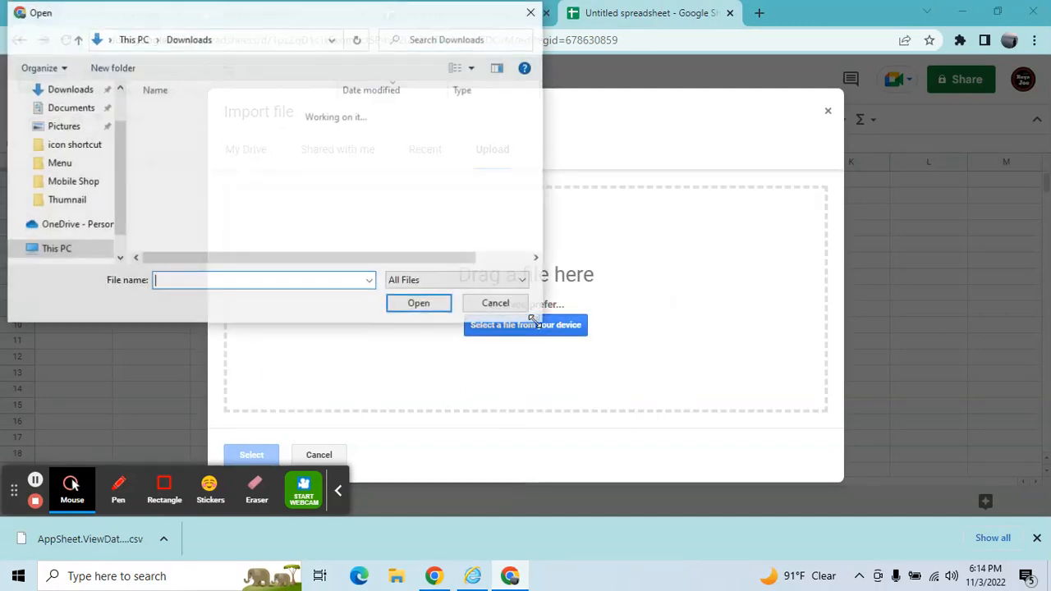
pyautogui.click(317, 134)
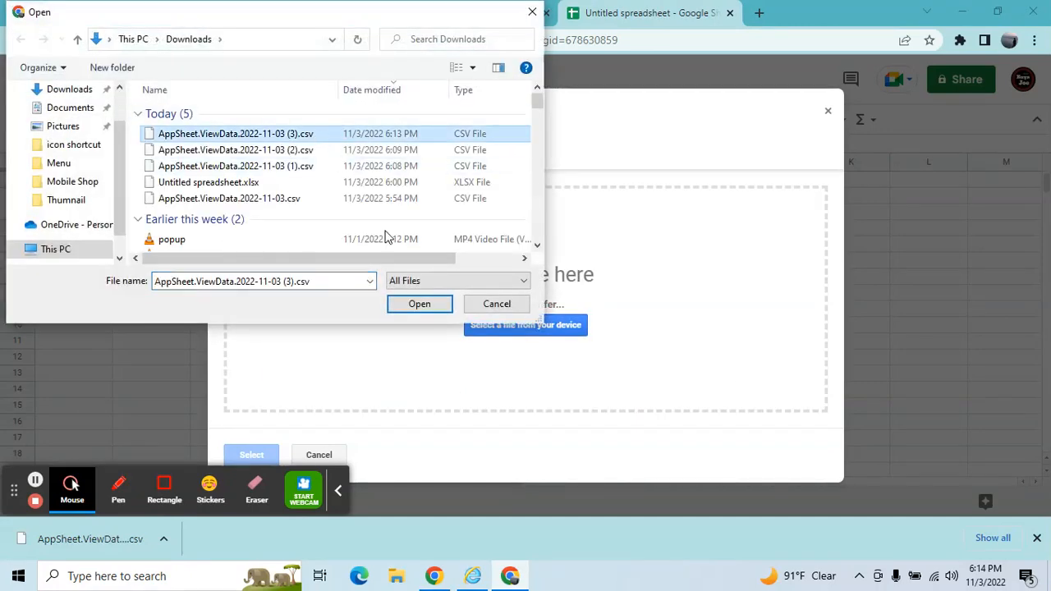
pyautogui.click(413, 305)
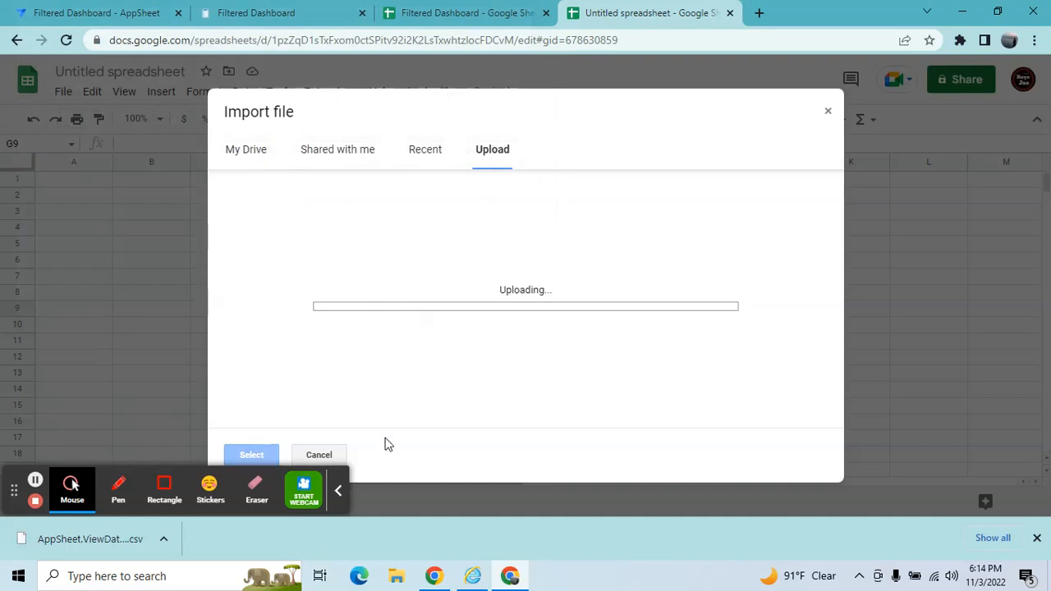
pyautogui.click(338, 492)
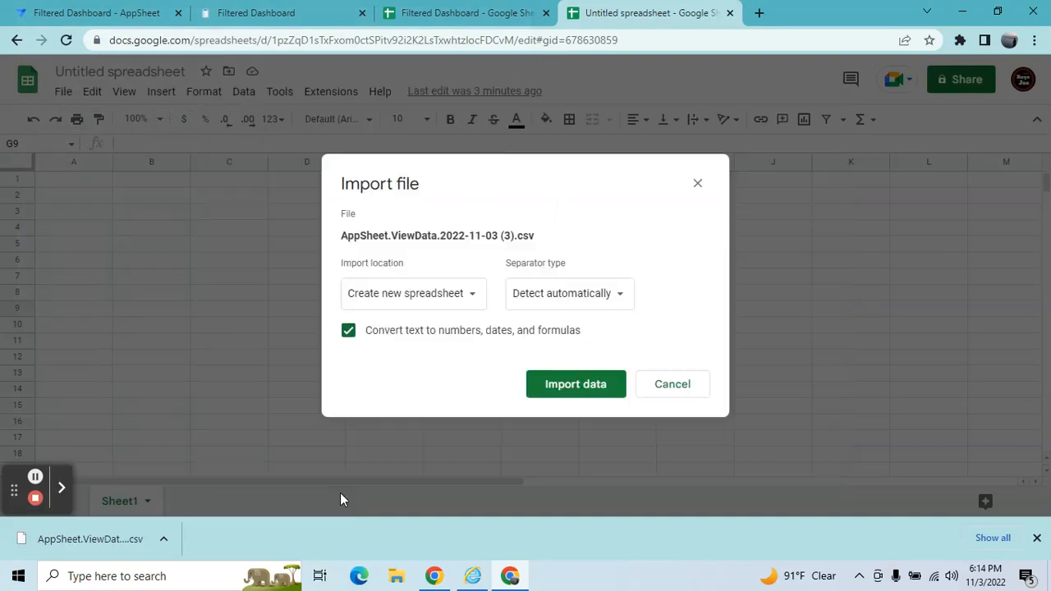
# Import the data into a new spreadsheet and open it.
pyautogui.click(562, 399)
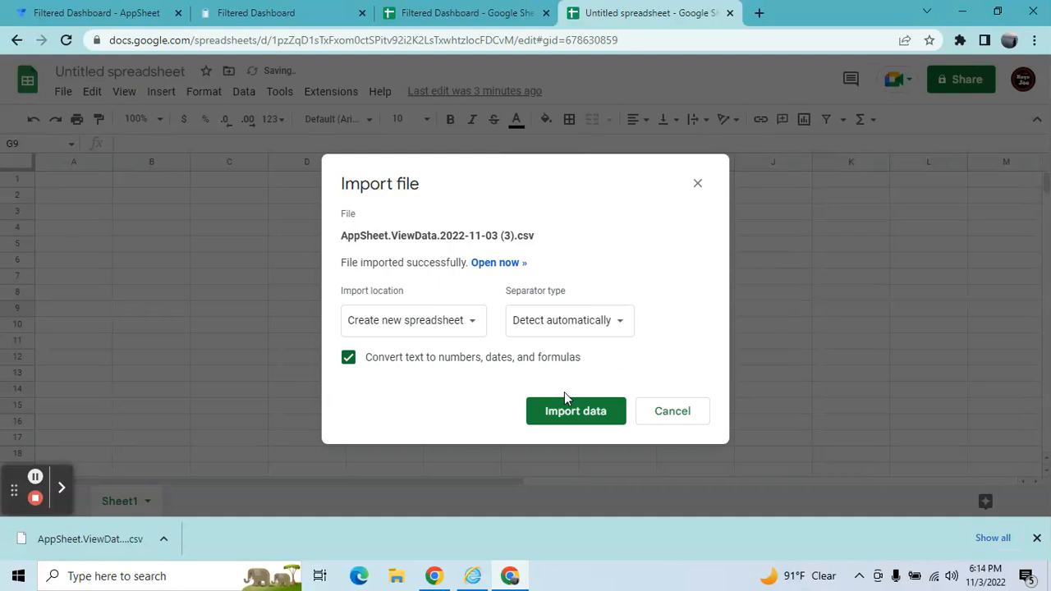
pyautogui.click(500, 264)
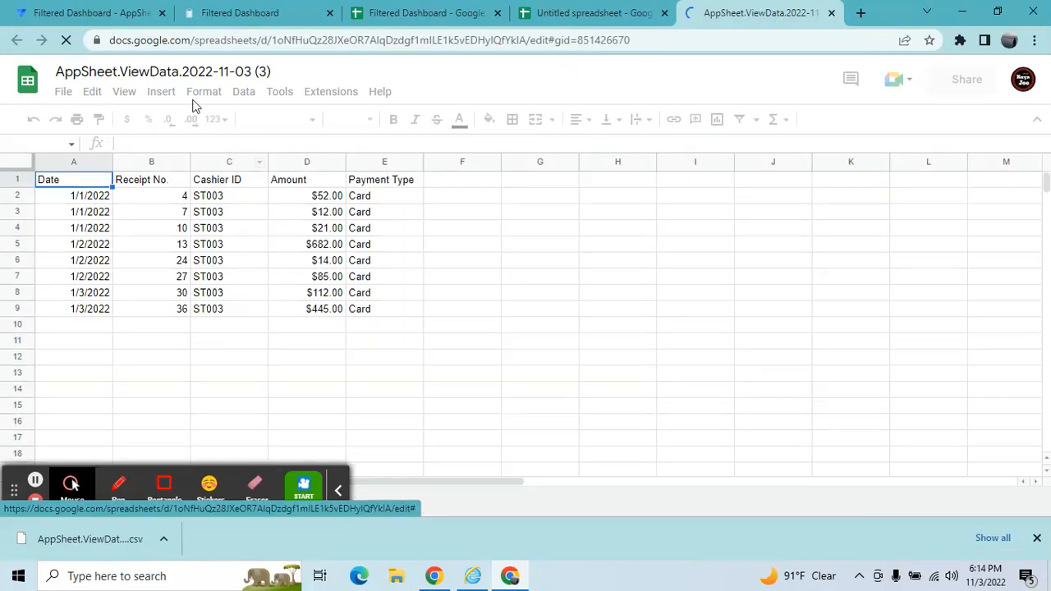
# Inspect the imported cashier and date cells in the new spreadsheet.
pyautogui.click(214, 233)
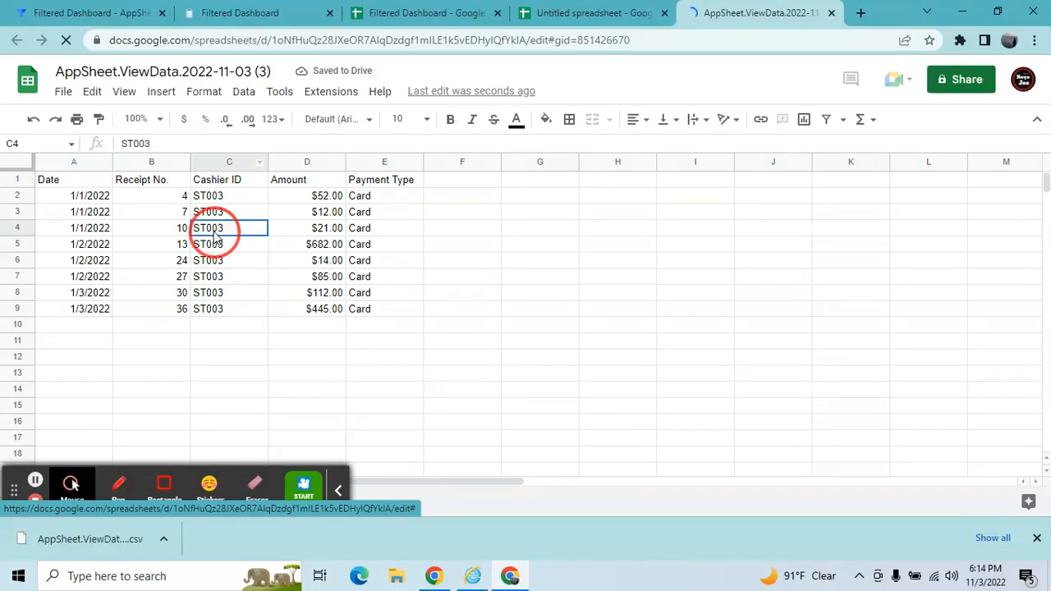
pyautogui.press('Left')
pyautogui.press('Left')
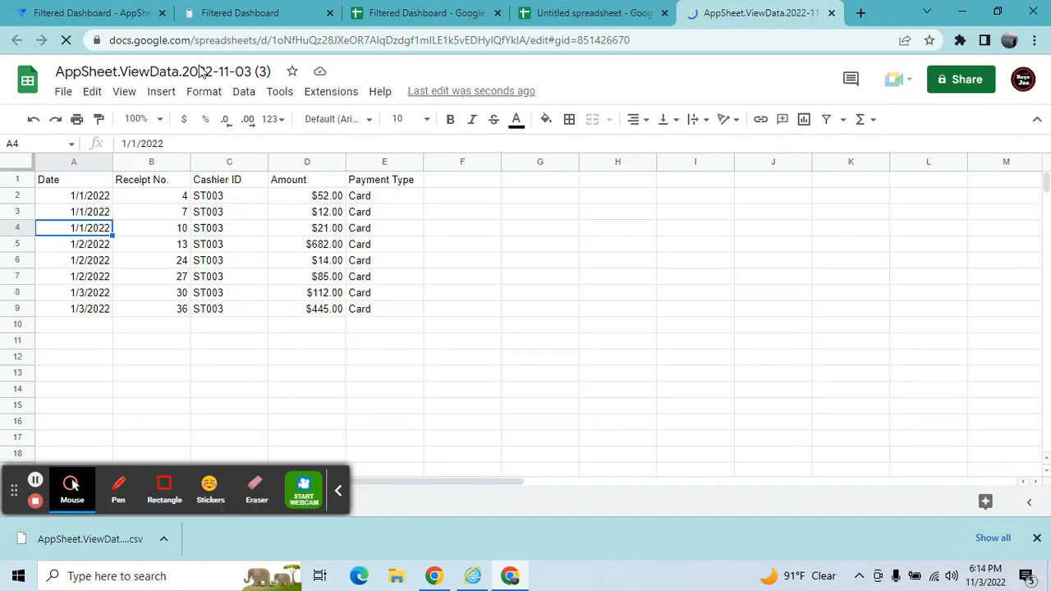
# Return to the running Filtered Dashboard app, open the dashboard and reset the filter.
pyautogui.click(294, 11)
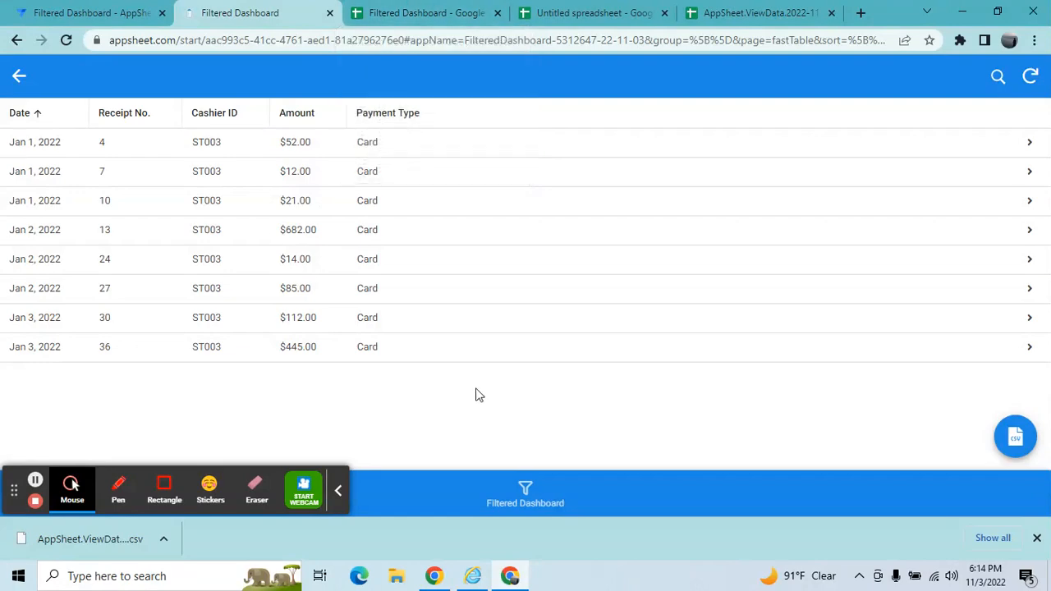
pyautogui.click(525, 480)
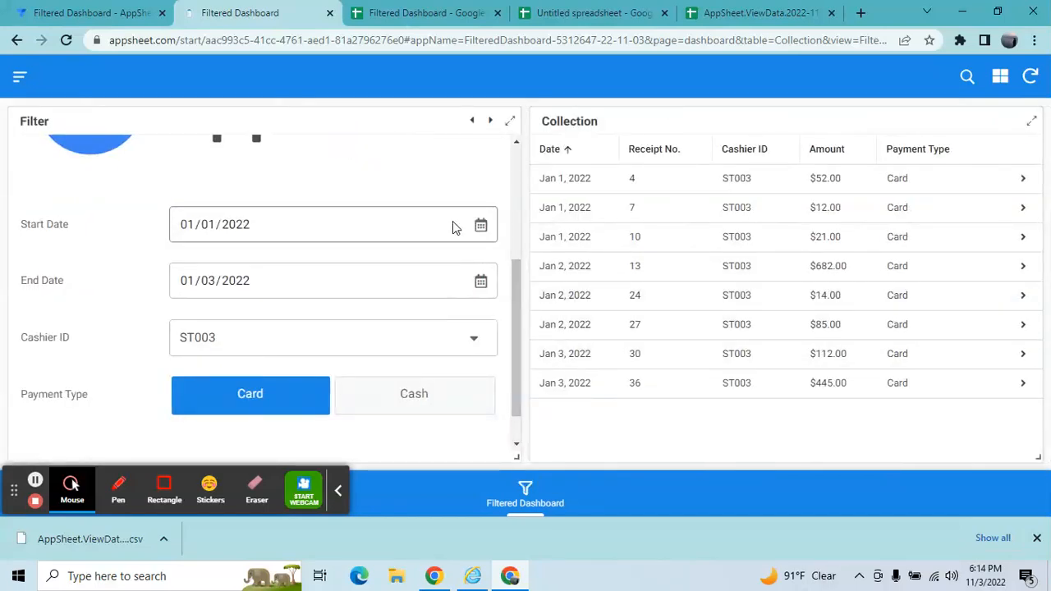
pyautogui.moveTo(514, 282); pyautogui.dragTo(517, 162)
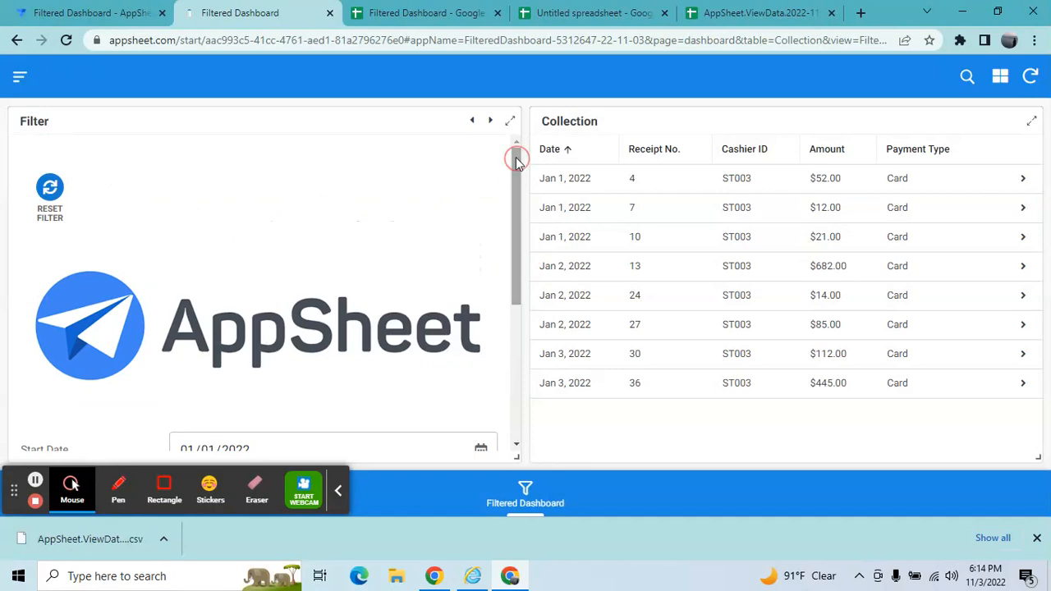
pyautogui.click(48, 191)
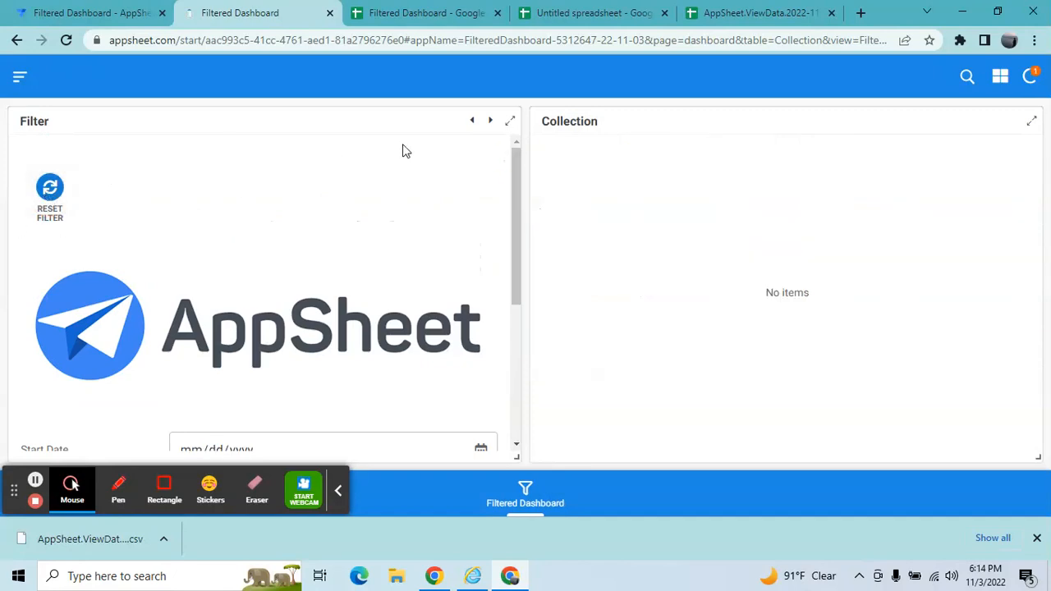
# Close the imported CSV spreadsheet tab and the Untitled spreadsheet tab.
pyautogui.click(780, 8)
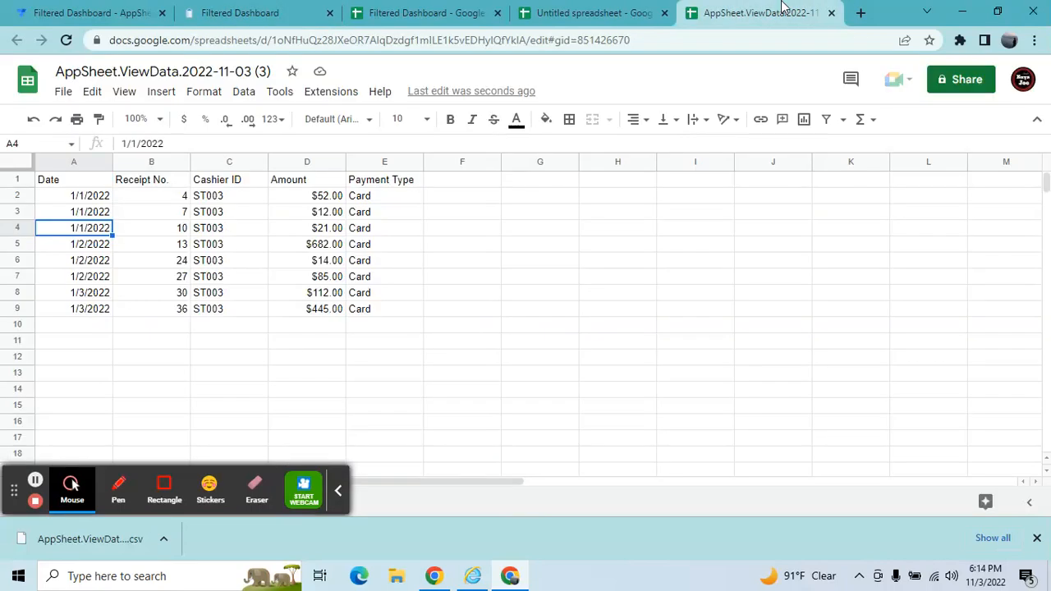
pyautogui.click(831, 13)
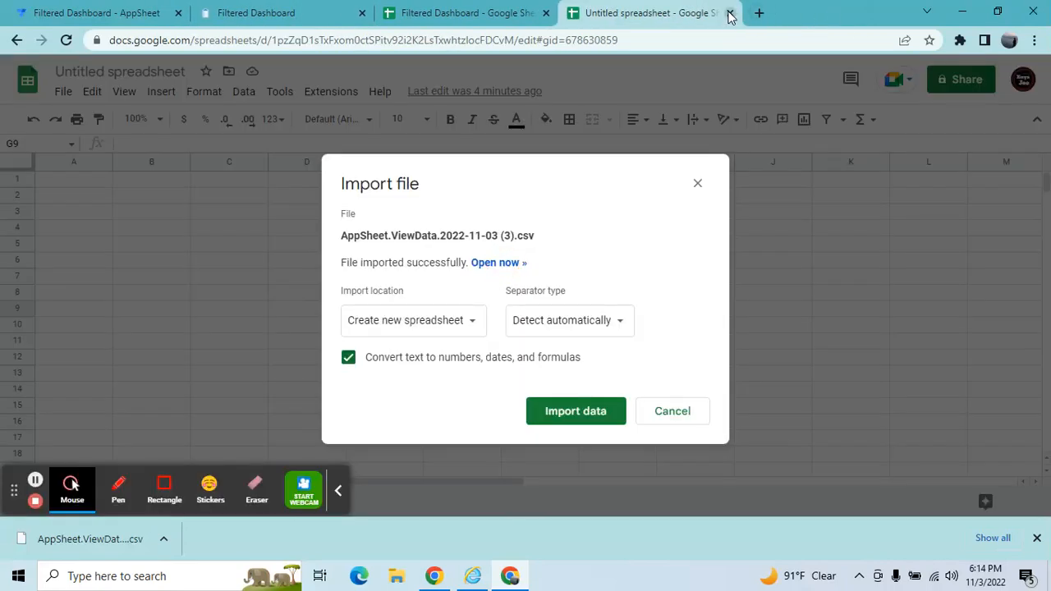
pyautogui.click(730, 14)
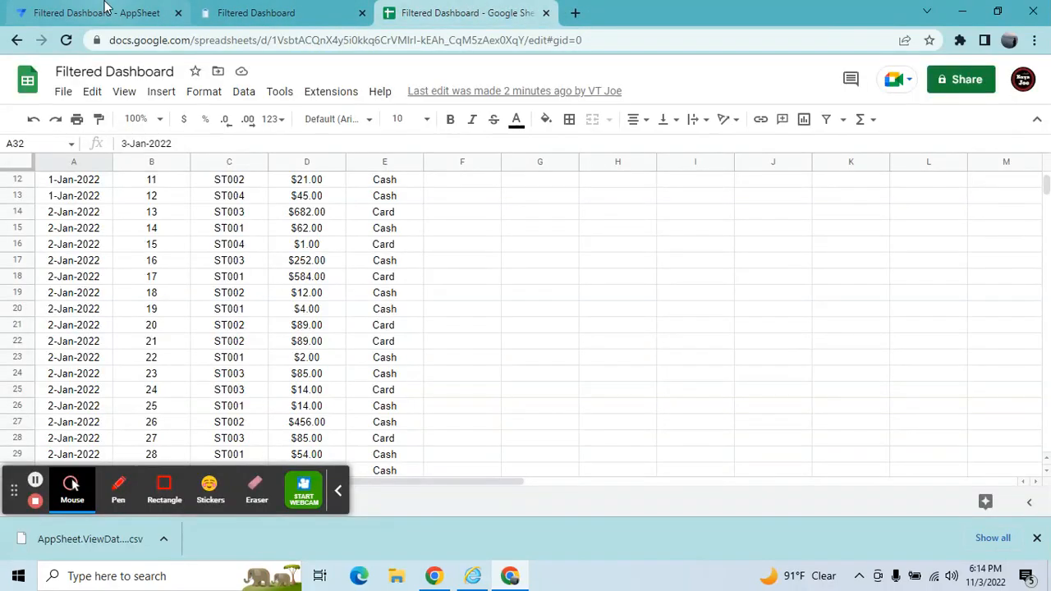
# Switch to the Filtered Dashboard spreadsheet and dismiss the downloads bar.
pyautogui.click(104, 7)
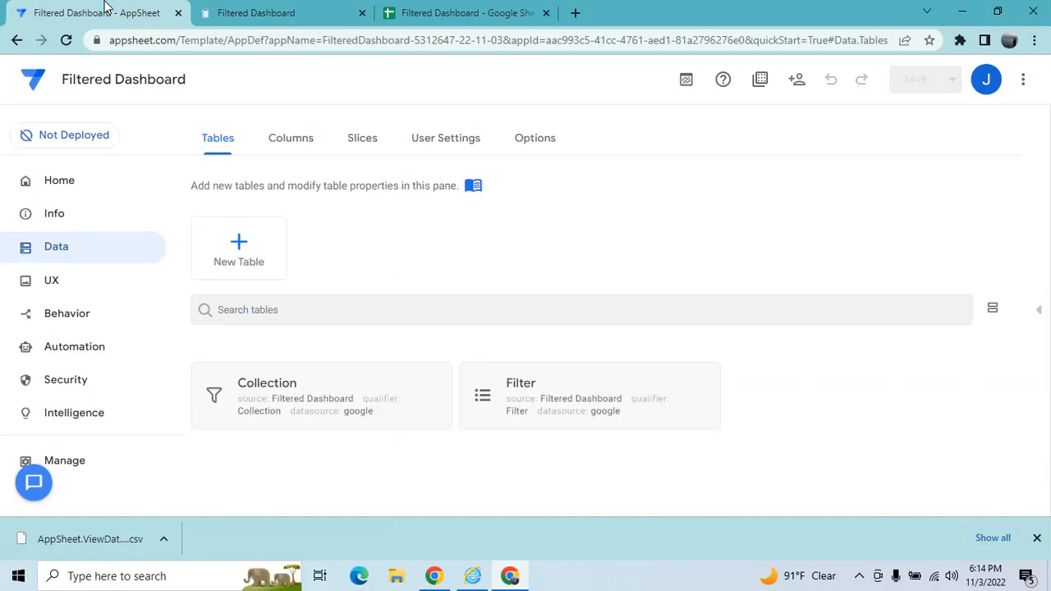
pyautogui.click(529, 9)
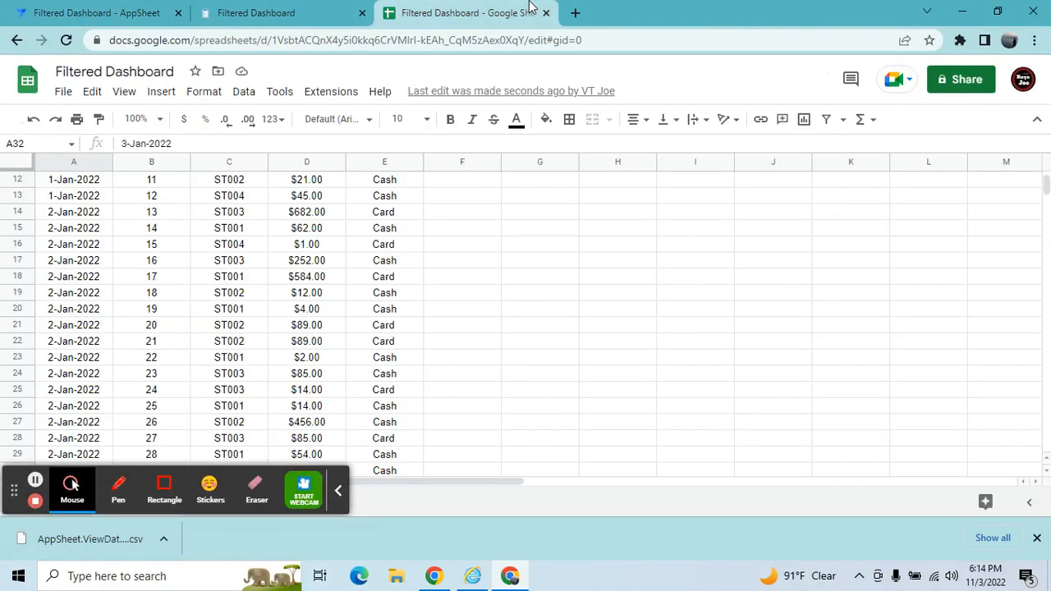
pyautogui.click(338, 491)
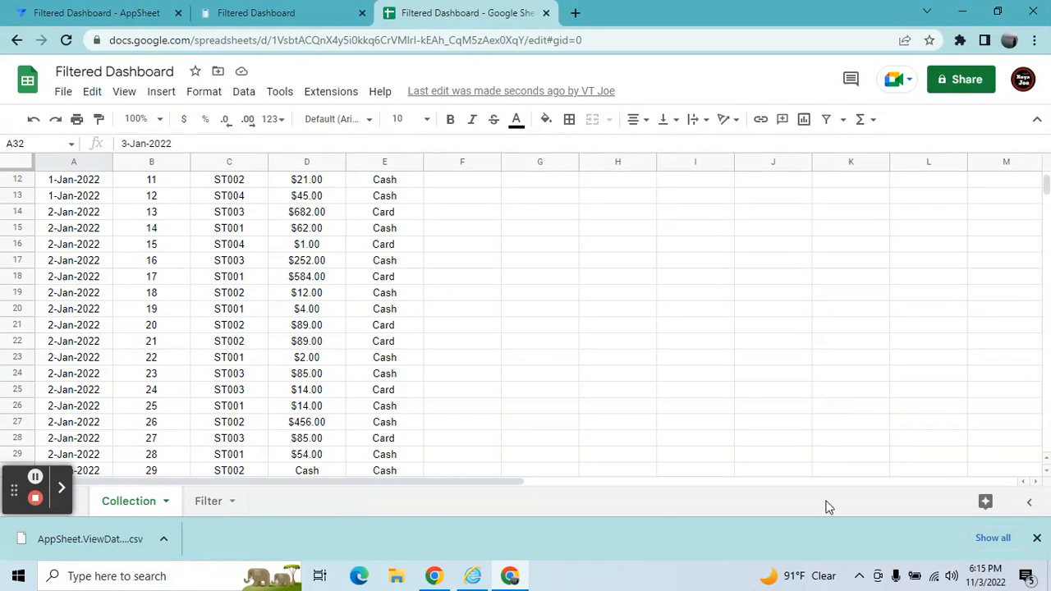
pyautogui.click(1037, 538)
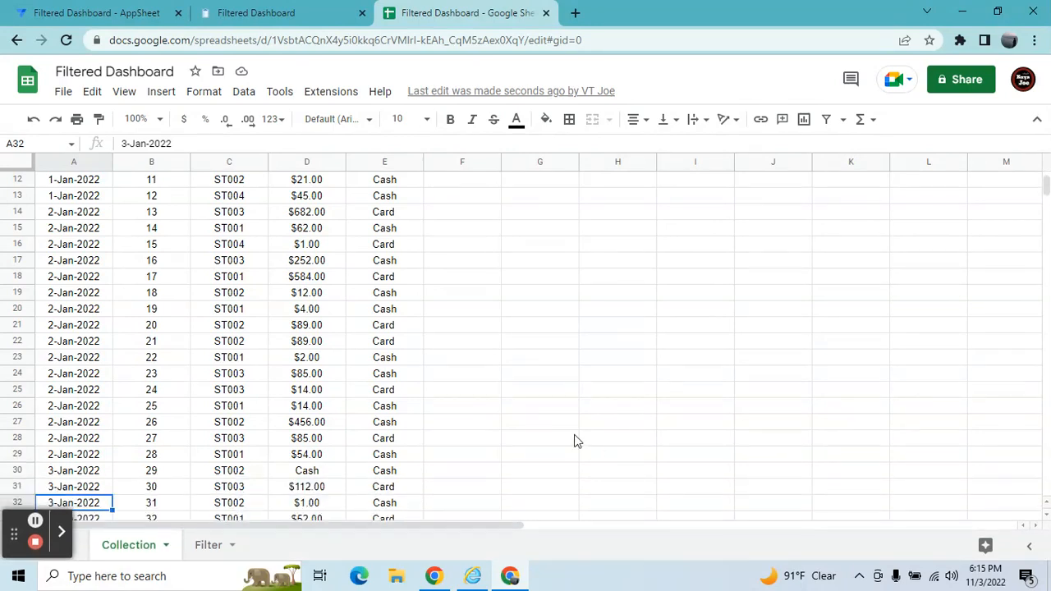
# Examine the Collection sheet's Date, Receipt No., Cashier ID, Amount and Payment Type columns.
pyautogui.click(456, 429)
pyautogui.click(278, 438)
pyautogui.press('Left')
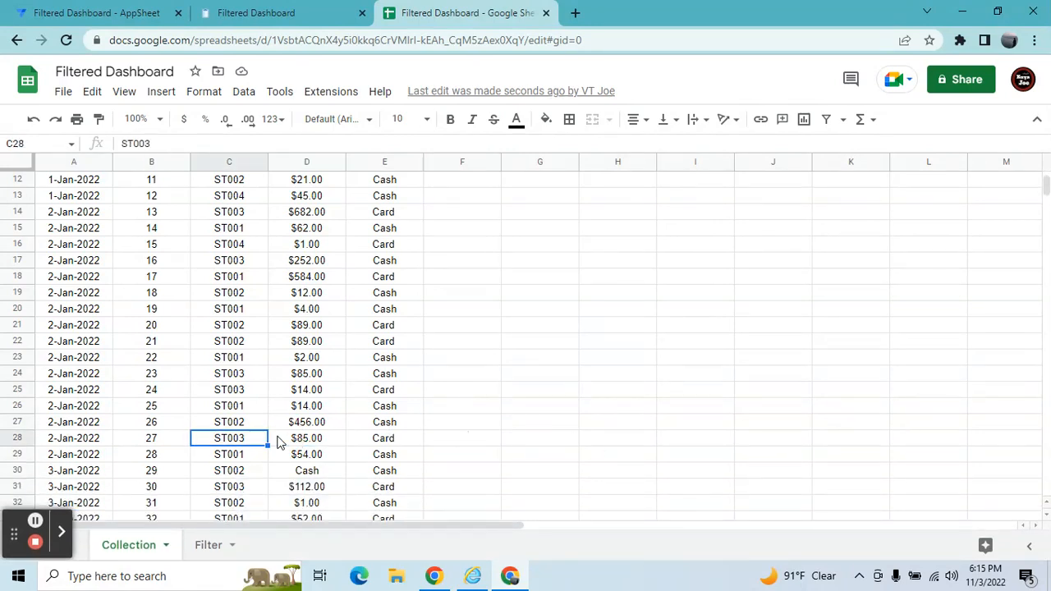
pyautogui.press('Left')
pyautogui.press('Left')
pyautogui.press('Up')
pyautogui.press('Up')
pyautogui.press('Up')
pyautogui.press('Up')
pyautogui.press('Up')
pyautogui.press('Up')
pyautogui.press('Up')
pyautogui.press('Up')
pyautogui.press('Up')
pyautogui.press('Up')
pyautogui.press('Up')
pyautogui.press('Up')
pyautogui.press('Up')
pyautogui.press('Up')
pyautogui.press('Up')
pyautogui.press('Up')
pyautogui.press('Up')
pyautogui.press('Up')
pyautogui.press('Up')
pyautogui.press('Up')
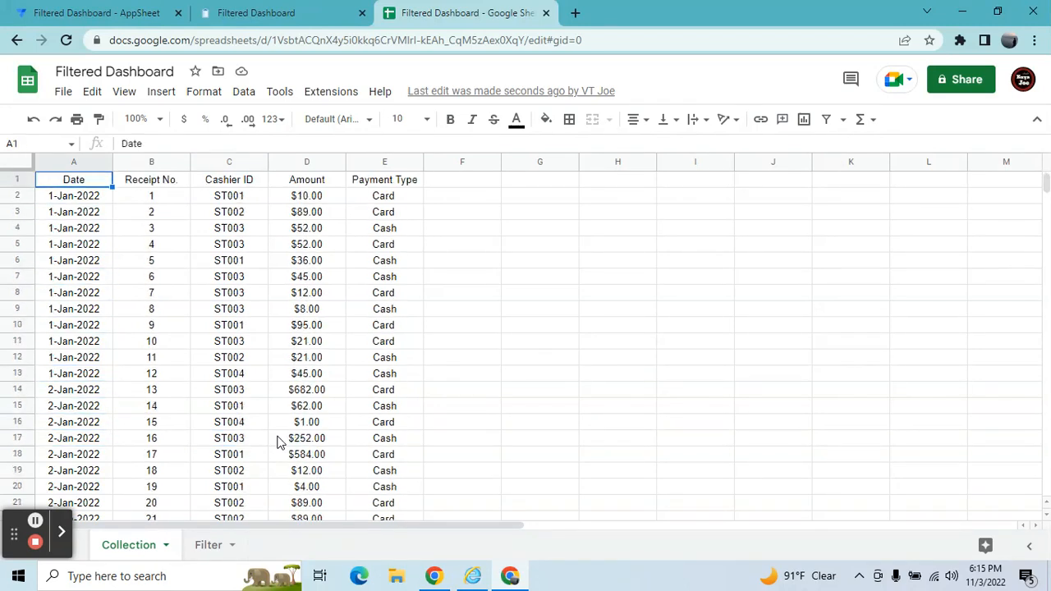
pyautogui.press('Down')
pyautogui.press('Right')
pyautogui.press('Right')
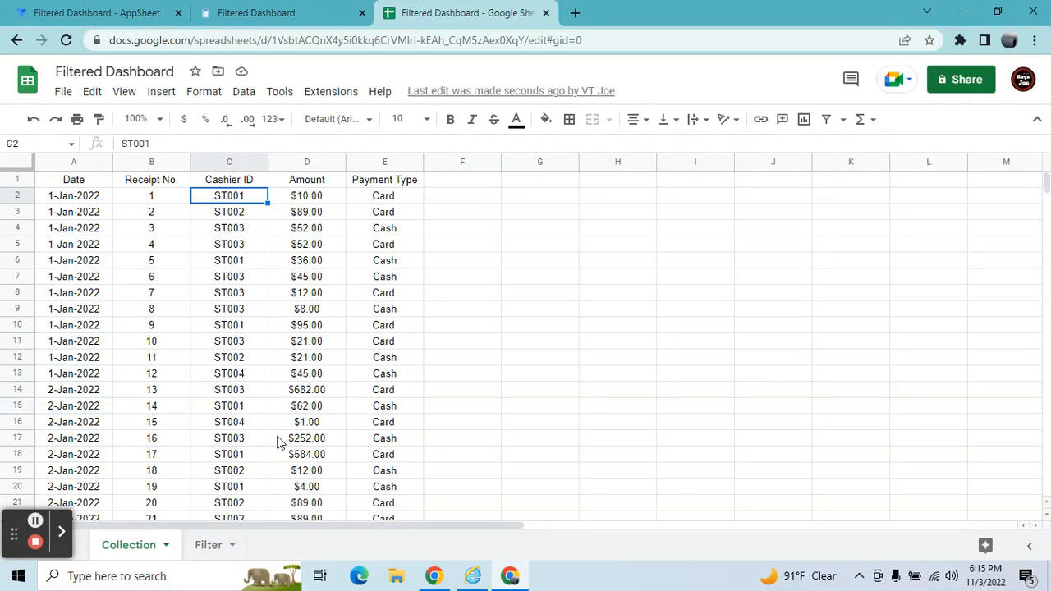
pyautogui.press('Left')
pyautogui.press('Left')
pyautogui.press('Right')
pyautogui.press('Right')
pyautogui.press('Left')
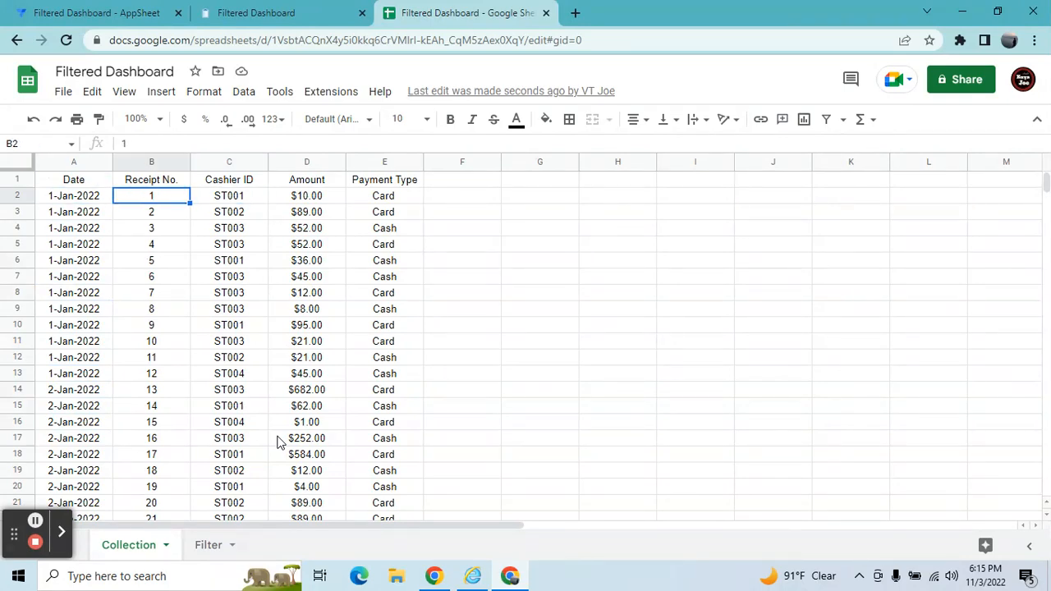
pyautogui.press('Right')
pyautogui.press('Left')
pyautogui.press('Left')
pyautogui.press('Right')
pyautogui.press('Right')
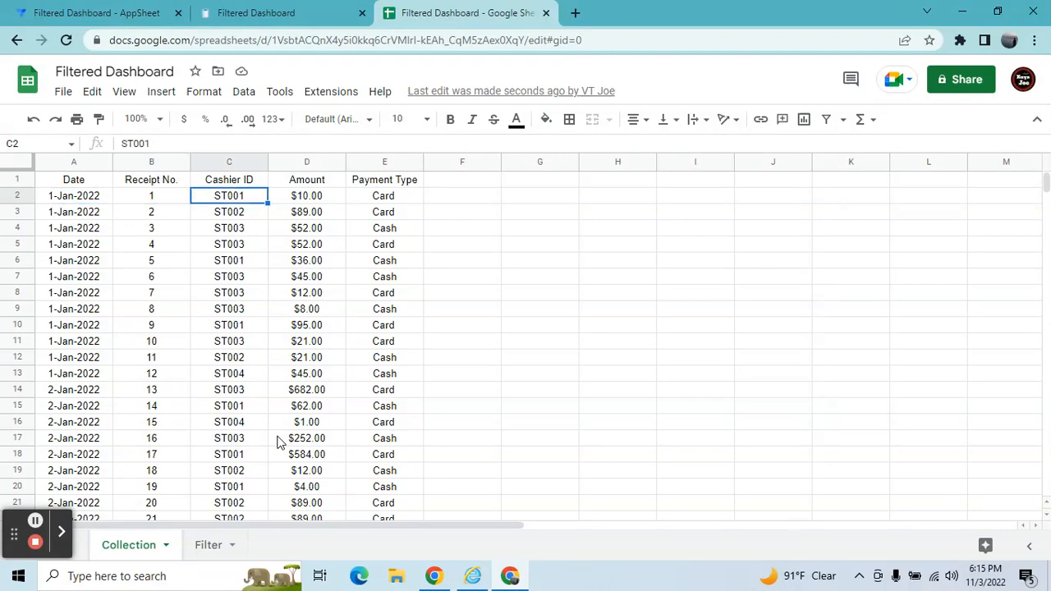
pyautogui.press('Left')
pyautogui.press('Right')
pyautogui.press('Right')
pyautogui.press('Right')
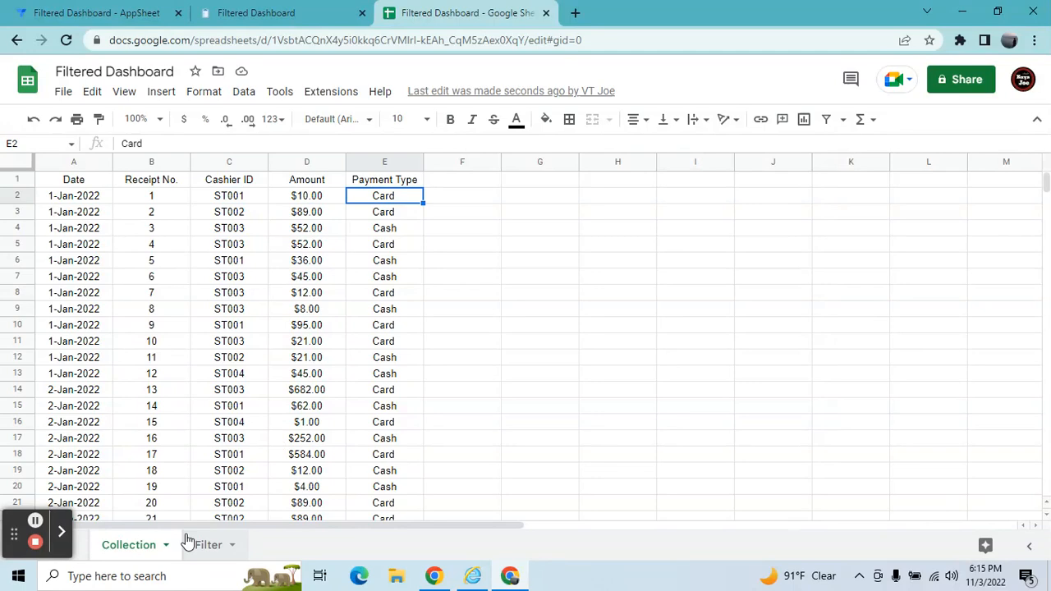
pyautogui.click(77, 215)
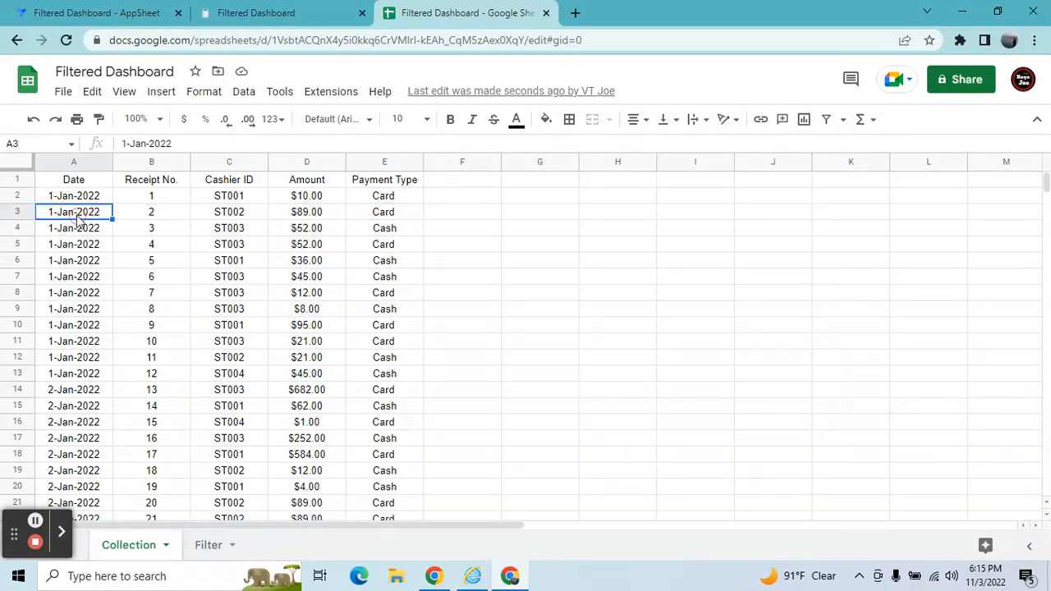
pyautogui.click(77, 199)
pyautogui.press('Right')
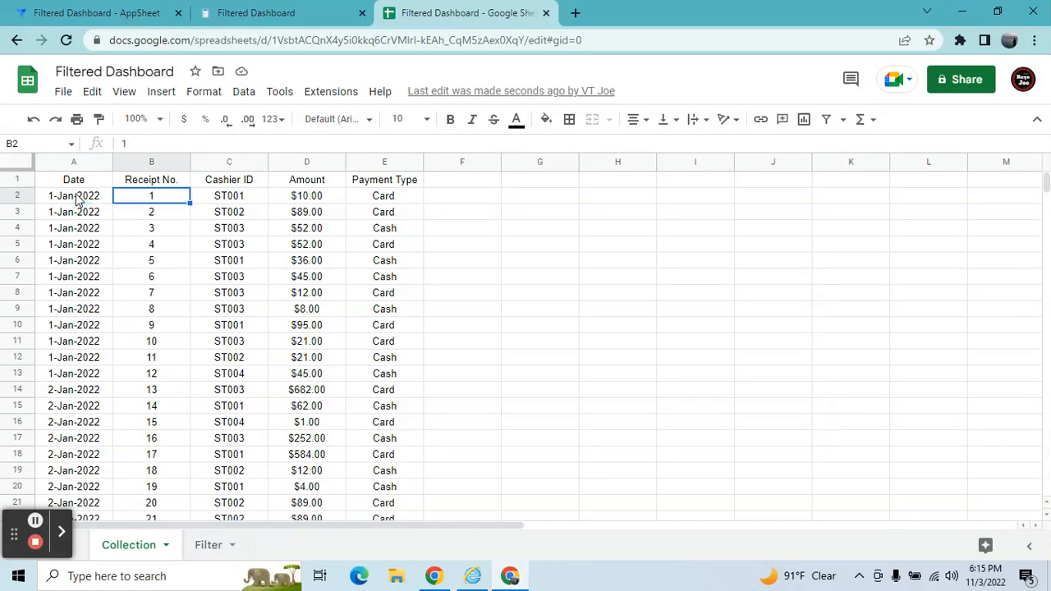
# Compare the Filter sheet's ID, Start Date, End Date, Cashier ID and Payment Type headers with the Collection sheet.
pyautogui.click(206, 556)
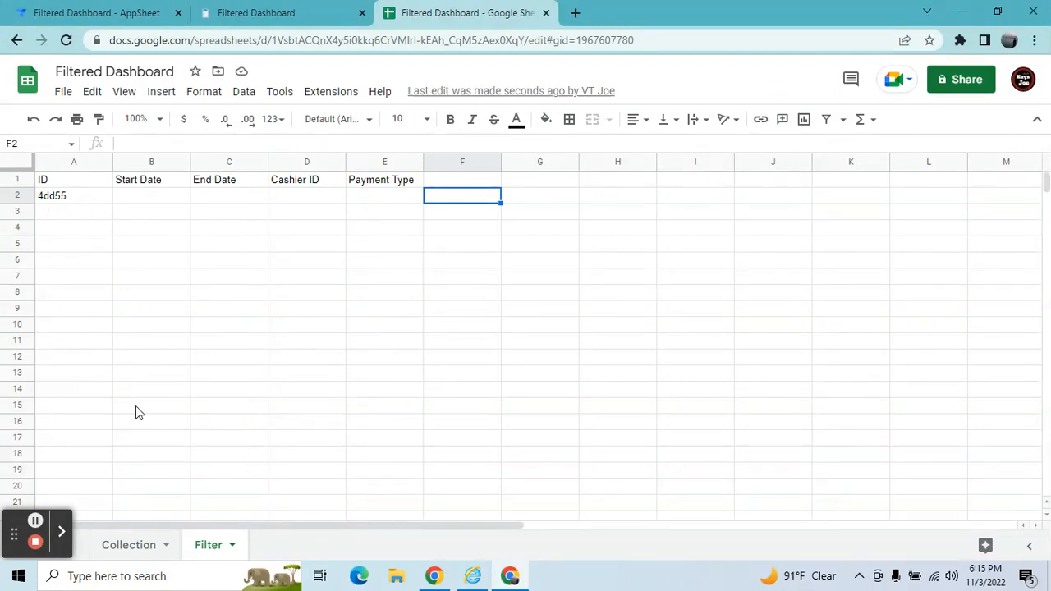
pyautogui.click(133, 545)
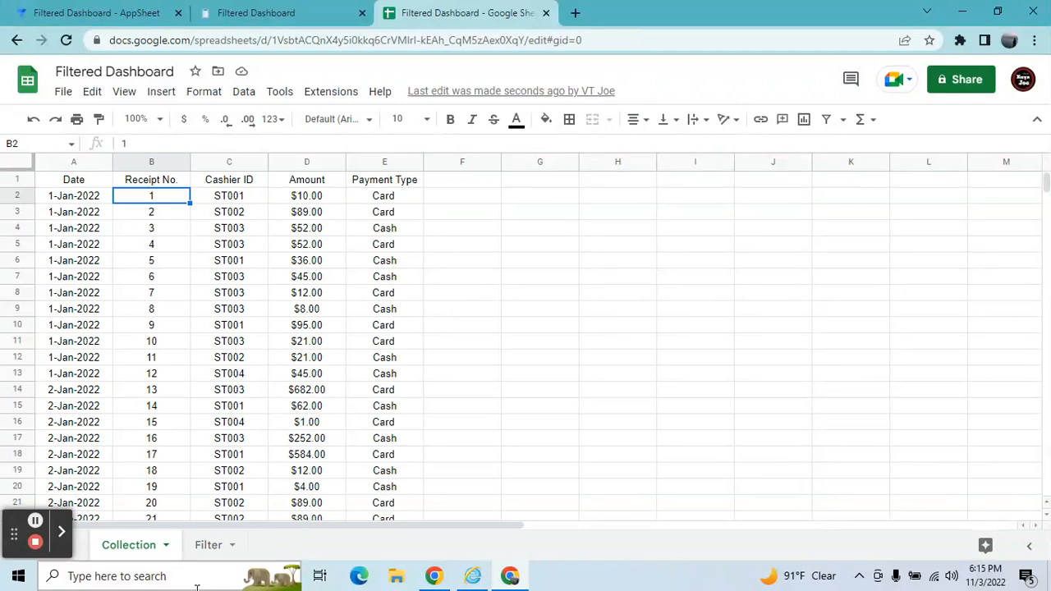
pyautogui.click(206, 546)
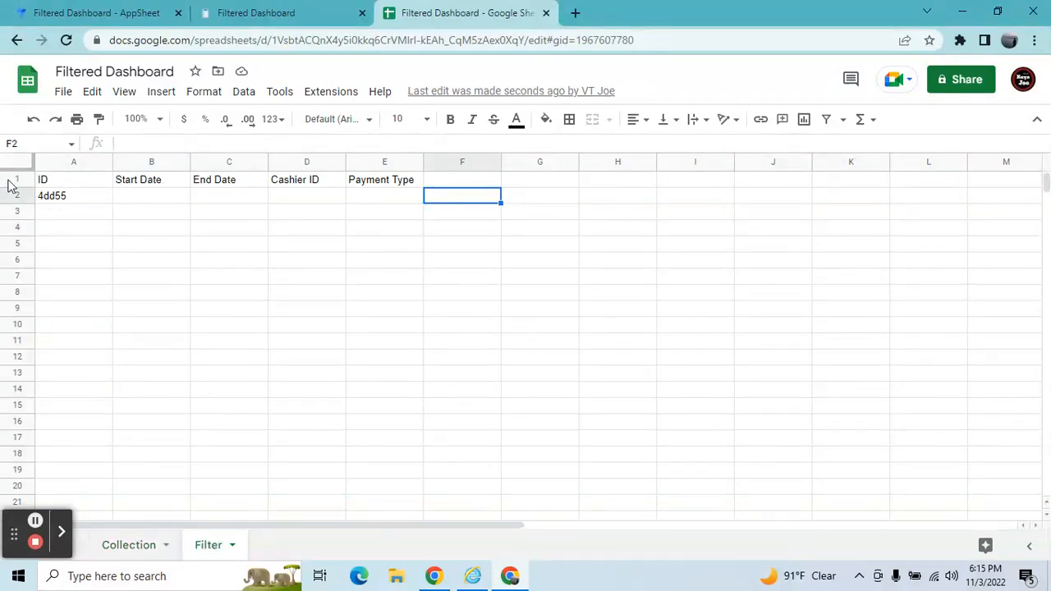
pyautogui.click(56, 185)
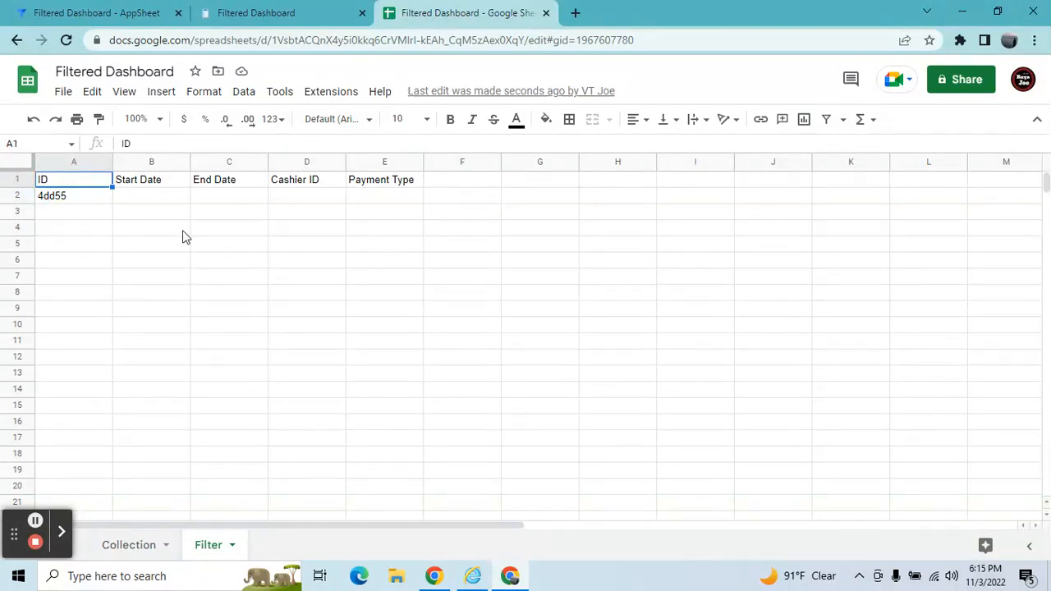
pyautogui.click(165, 182)
pyautogui.click(244, 179)
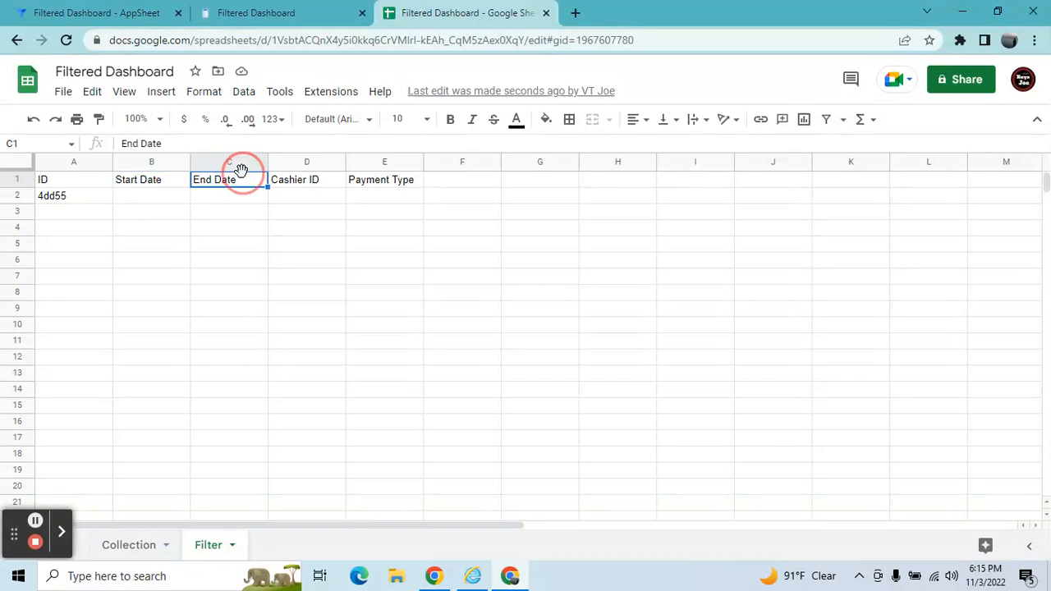
pyautogui.click(314, 187)
pyautogui.click(386, 182)
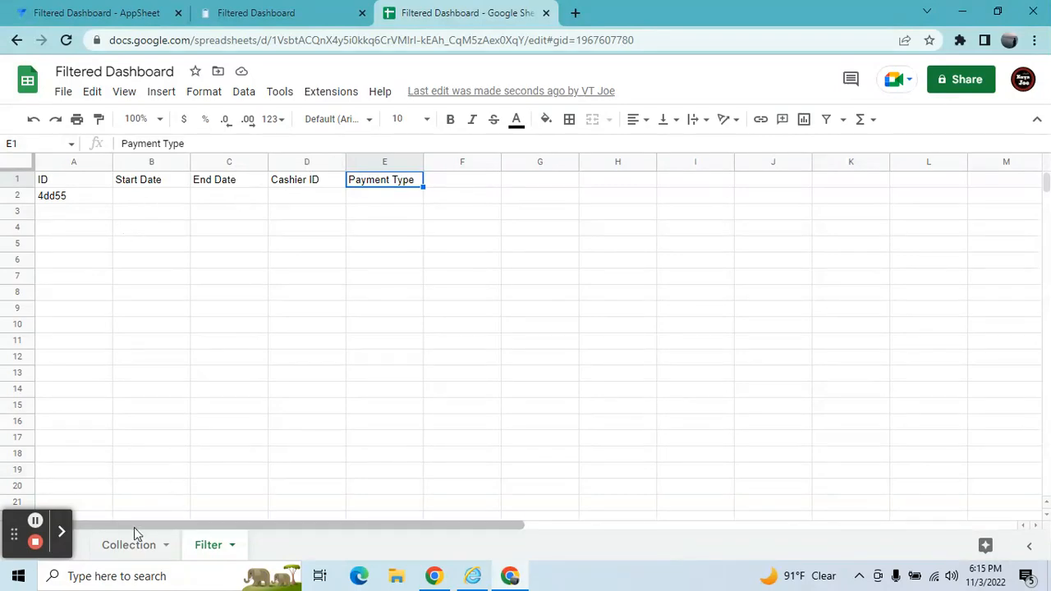
pyautogui.click(134, 552)
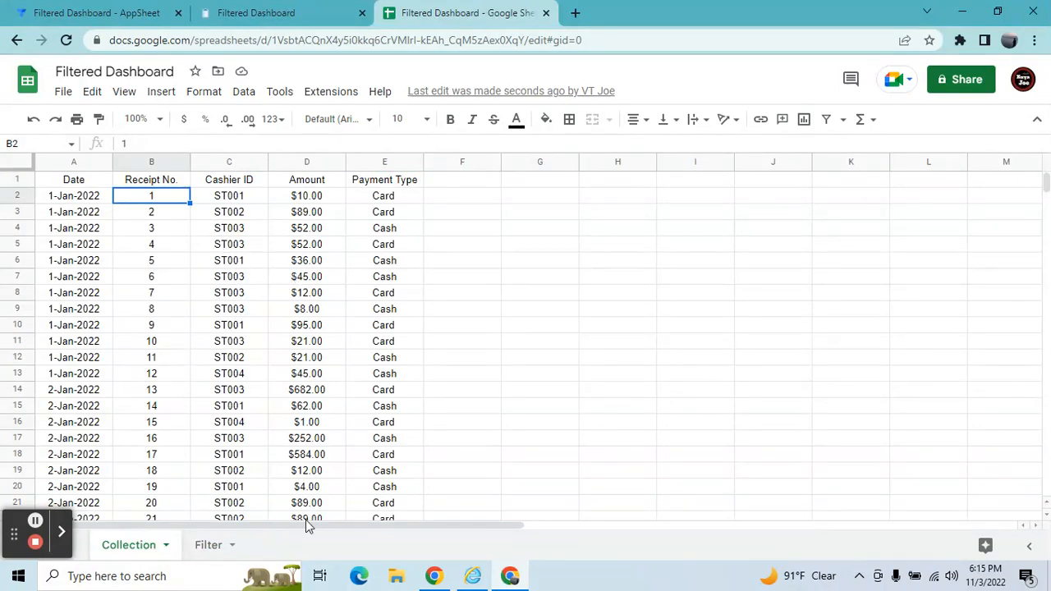
pyautogui.click(219, 555)
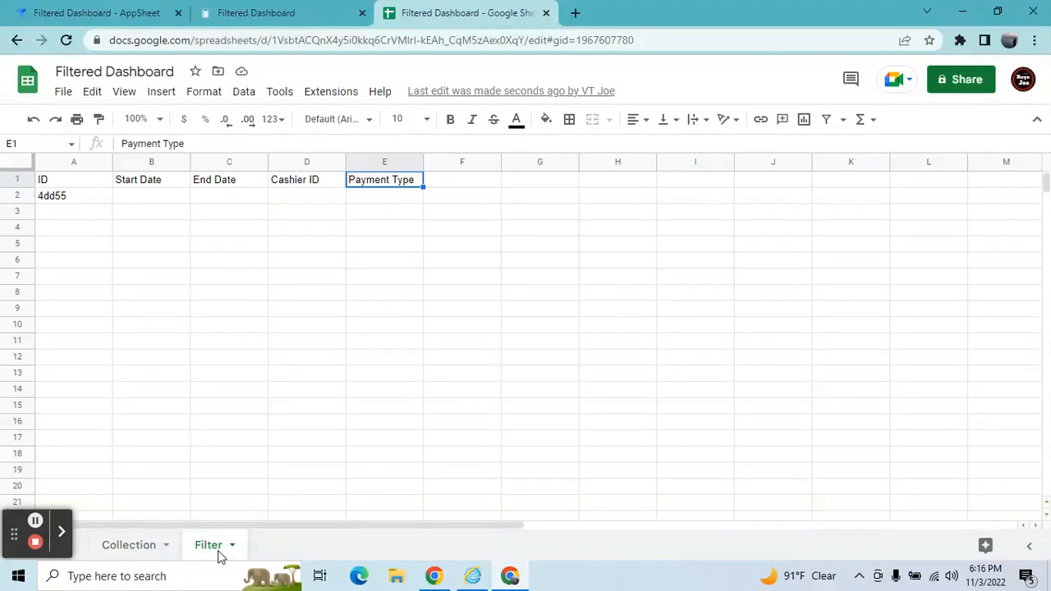
# In the AppSheet editor's Data slices, delete the Collection Data slice.
pyautogui.click(103, 10)
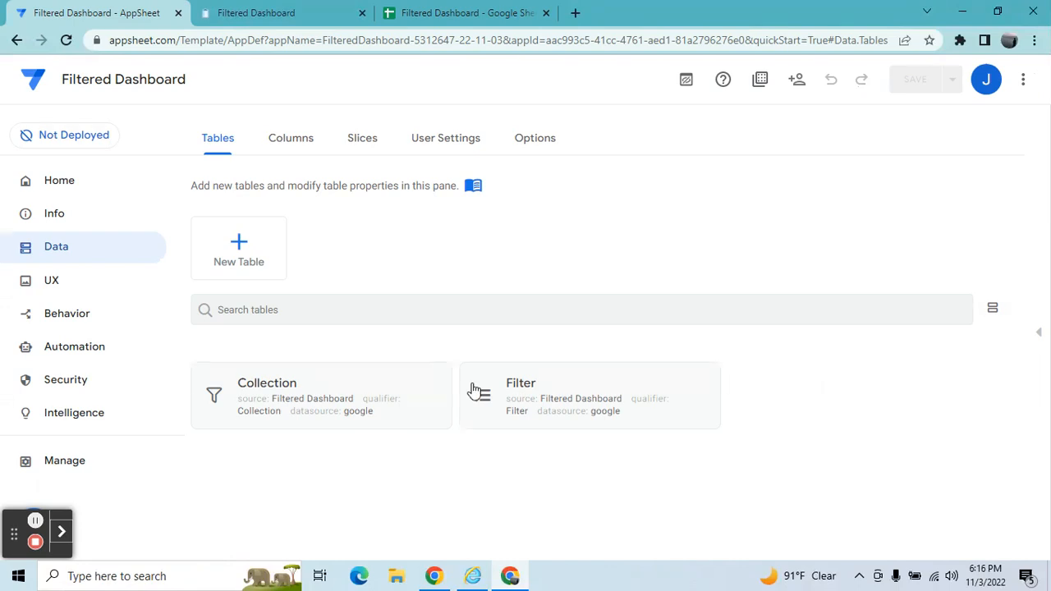
pyautogui.click(355, 147)
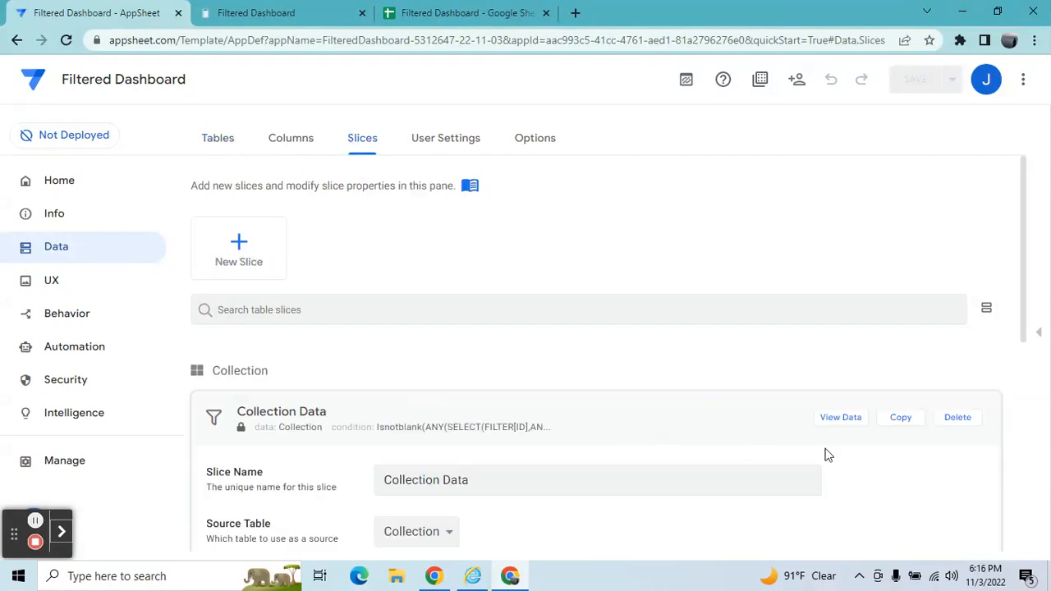
pyautogui.moveTo(1025, 323); pyautogui.dragTo(1026, 378)
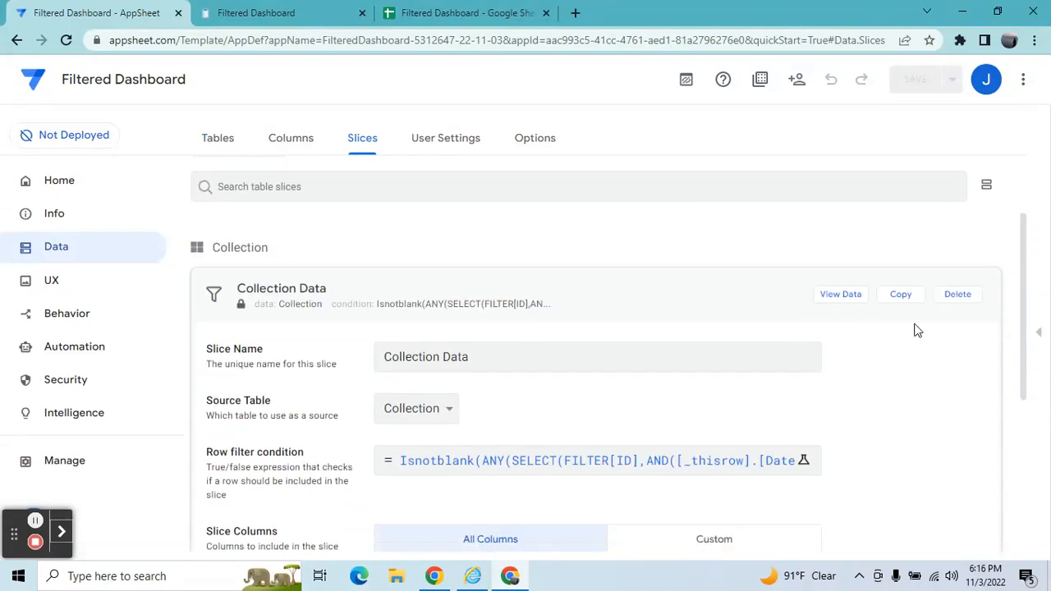
pyautogui.click(960, 294)
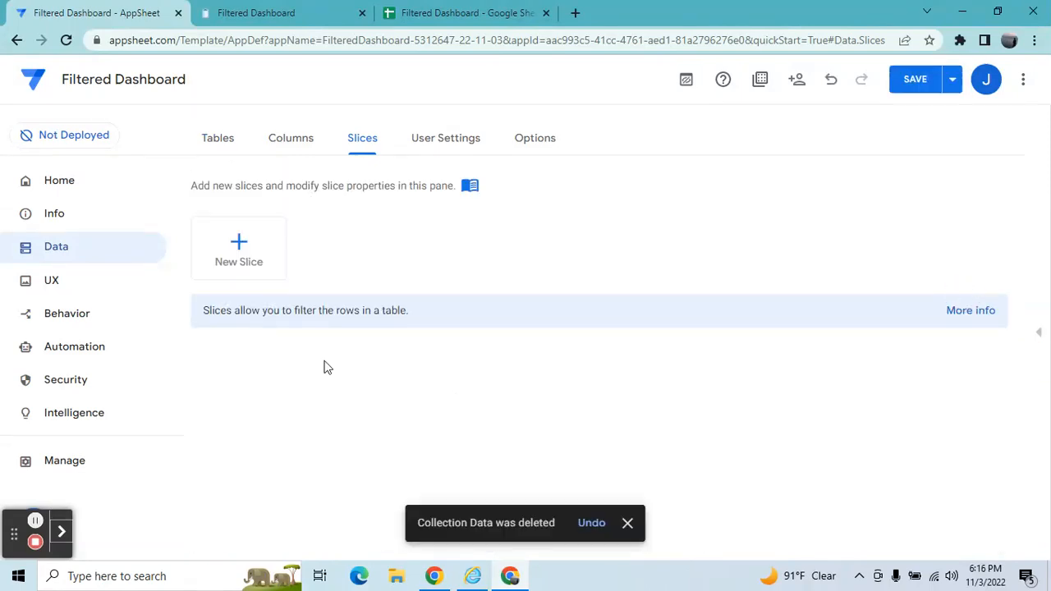
# In the UX views, delete the Collection table view.
pyautogui.click(82, 288)
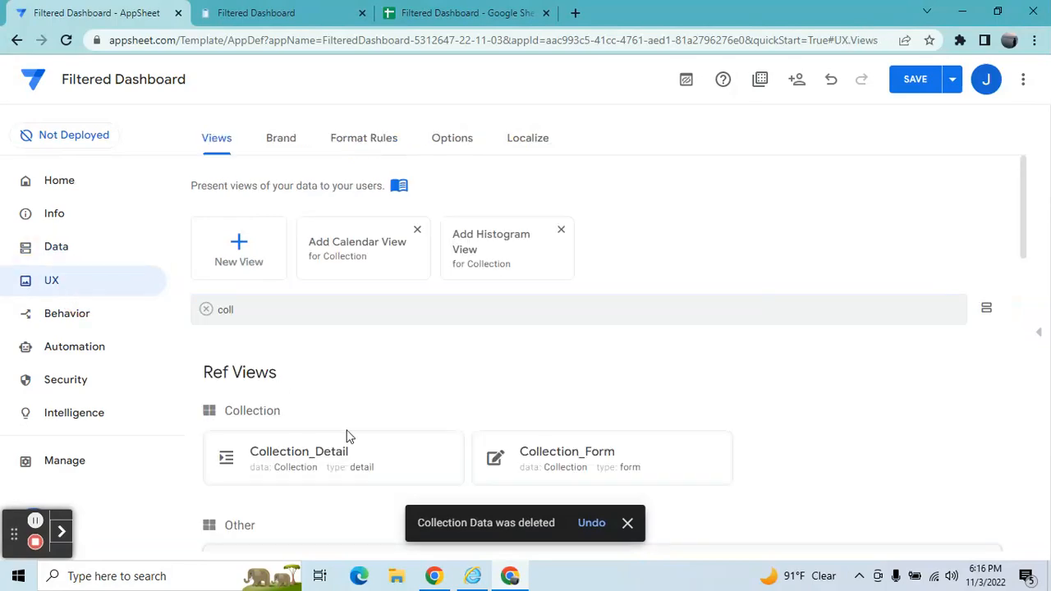
pyautogui.click(367, 458)
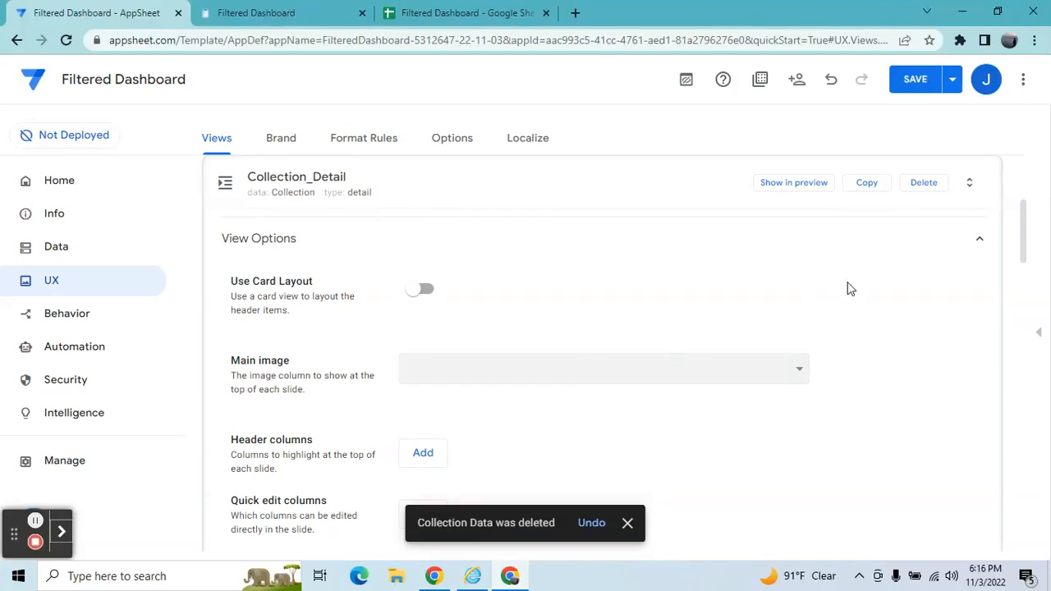
pyautogui.click(647, 197)
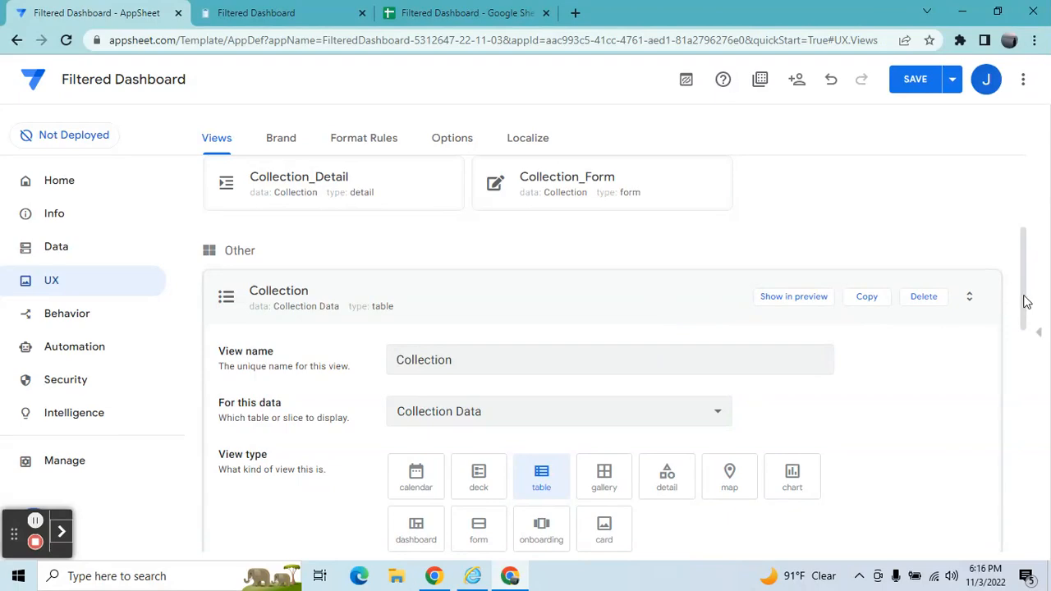
pyautogui.moveTo(1025, 301); pyautogui.dragTo(1024, 330)
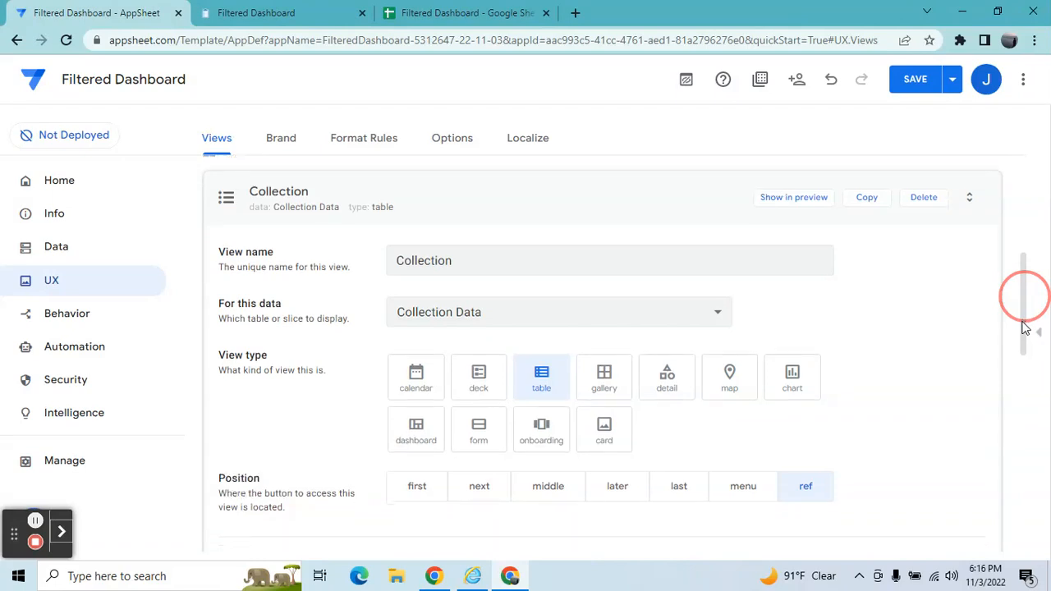
pyautogui.click(924, 199)
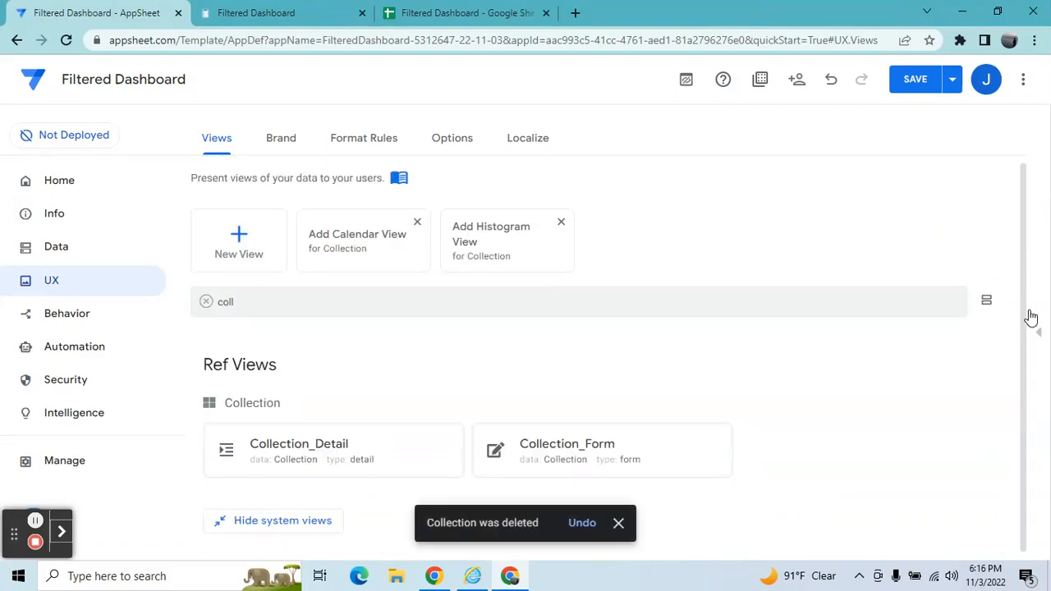
# Search the views for "fil" and delete the Filtered Dashboard and Filter views.
pyautogui.doubleClick(386, 315)
pyautogui.write('fil')
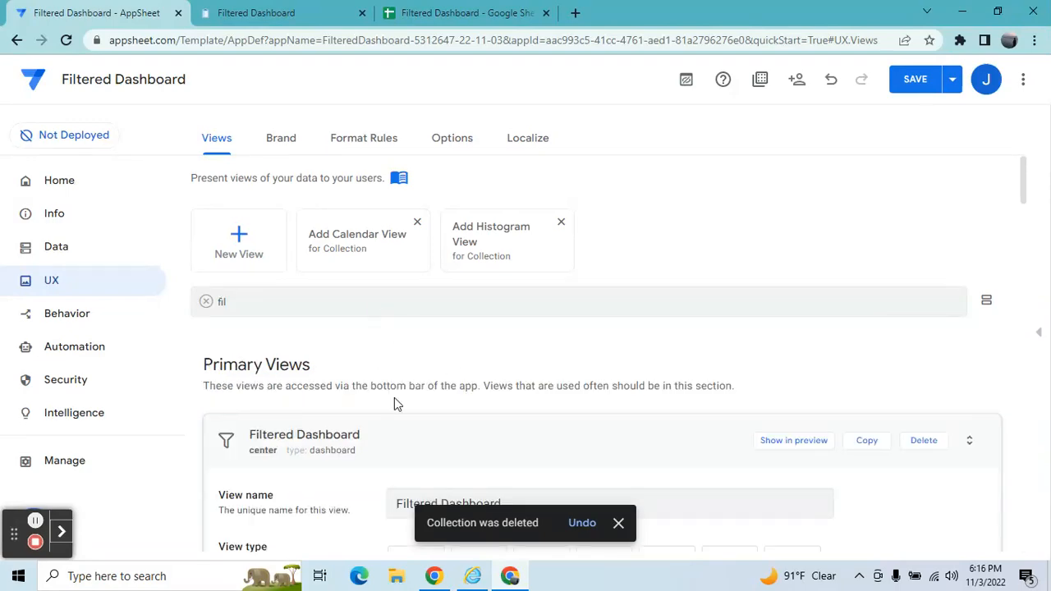
pyautogui.click(927, 442)
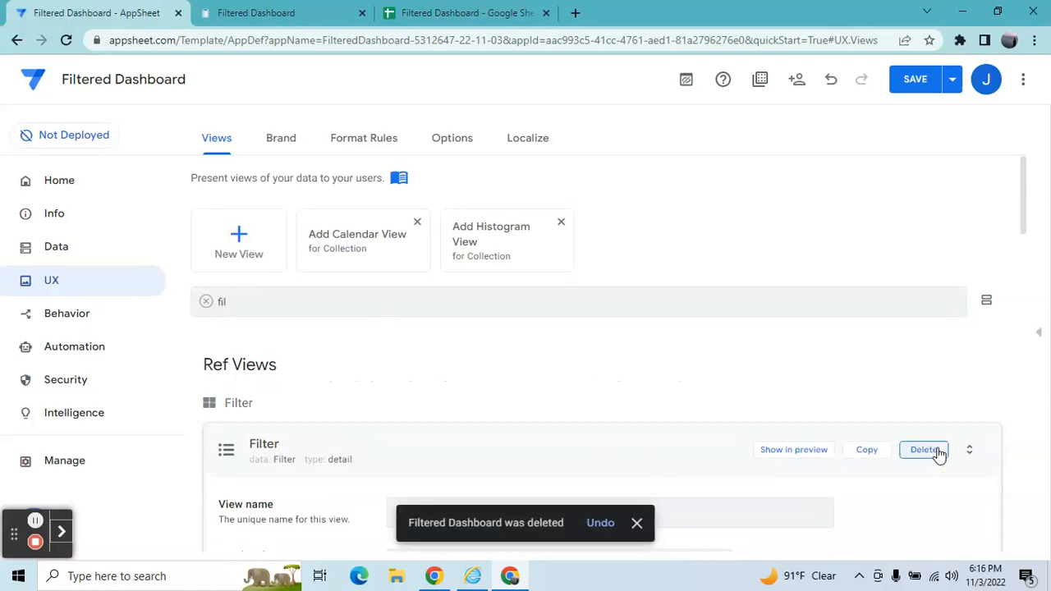
pyautogui.click(925, 460)
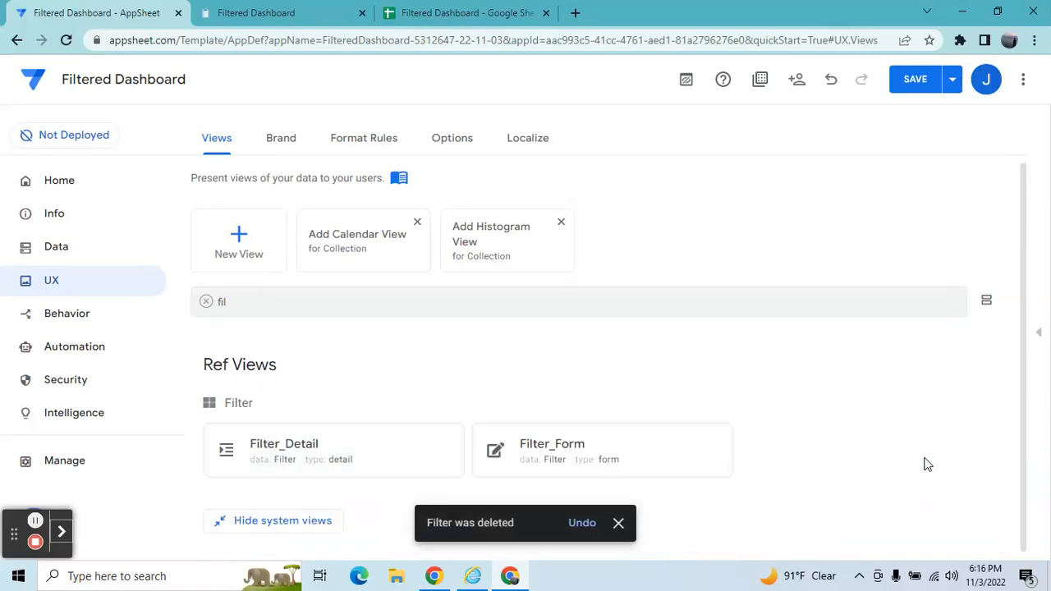
# Delete the Export CSV and Reset Filter actions in Behavior and save the app.
pyautogui.click(107, 323)
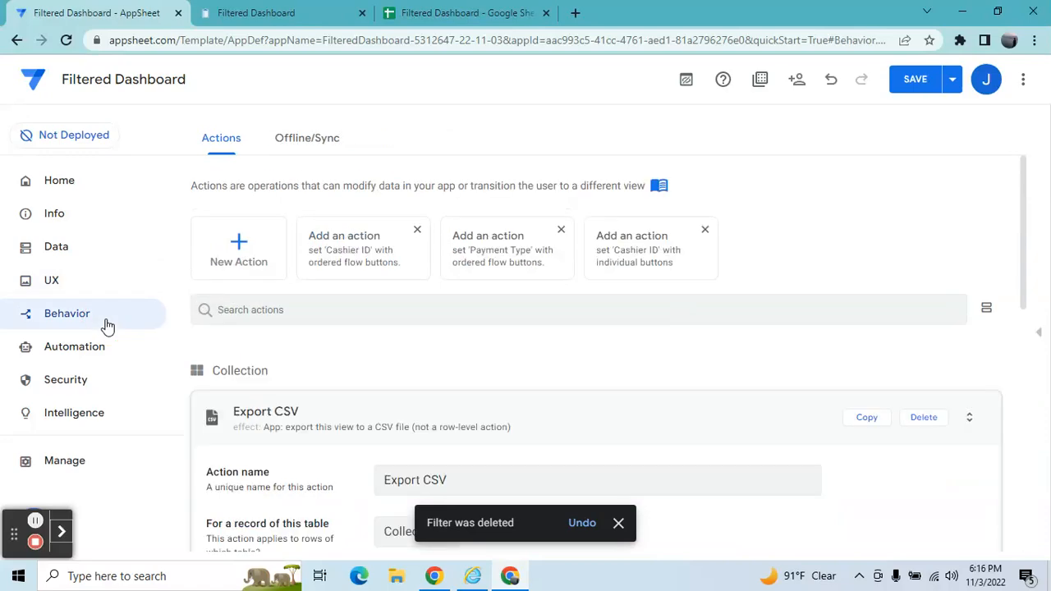
pyautogui.click(927, 421)
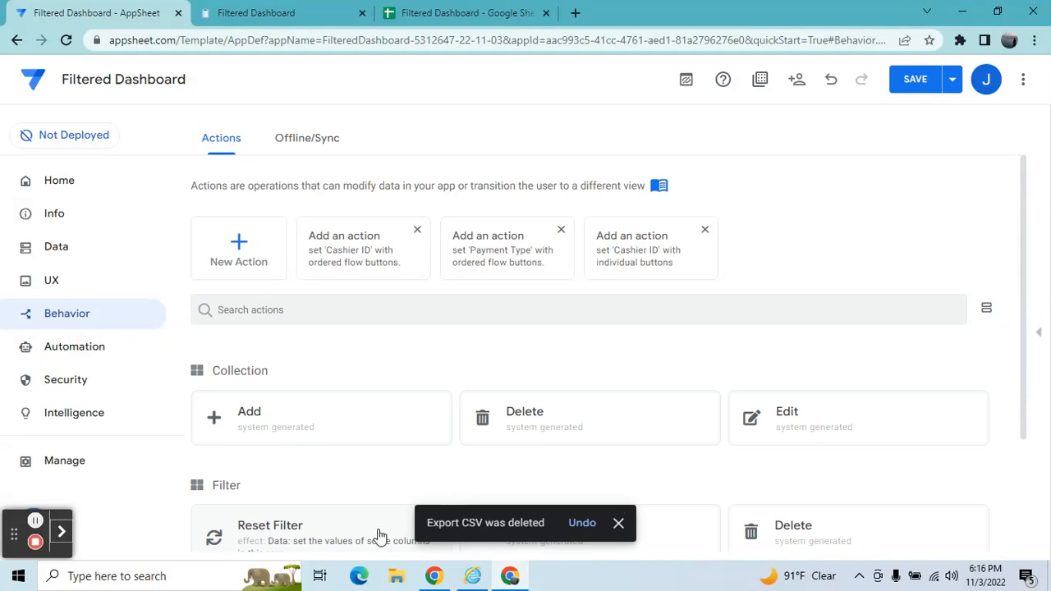
pyautogui.click(380, 536)
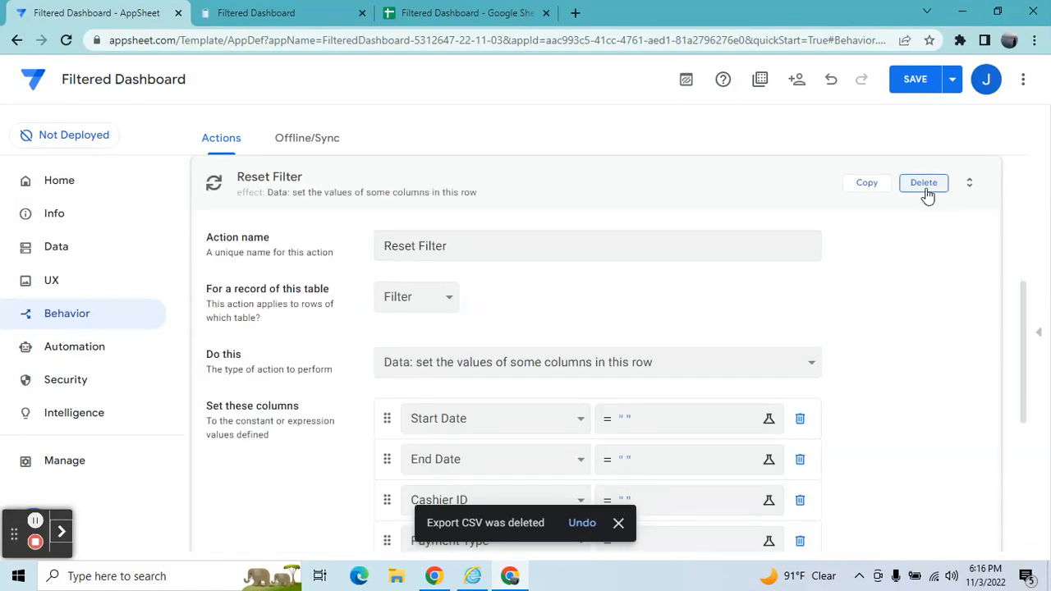
pyautogui.click(925, 184)
pyautogui.click(929, 79)
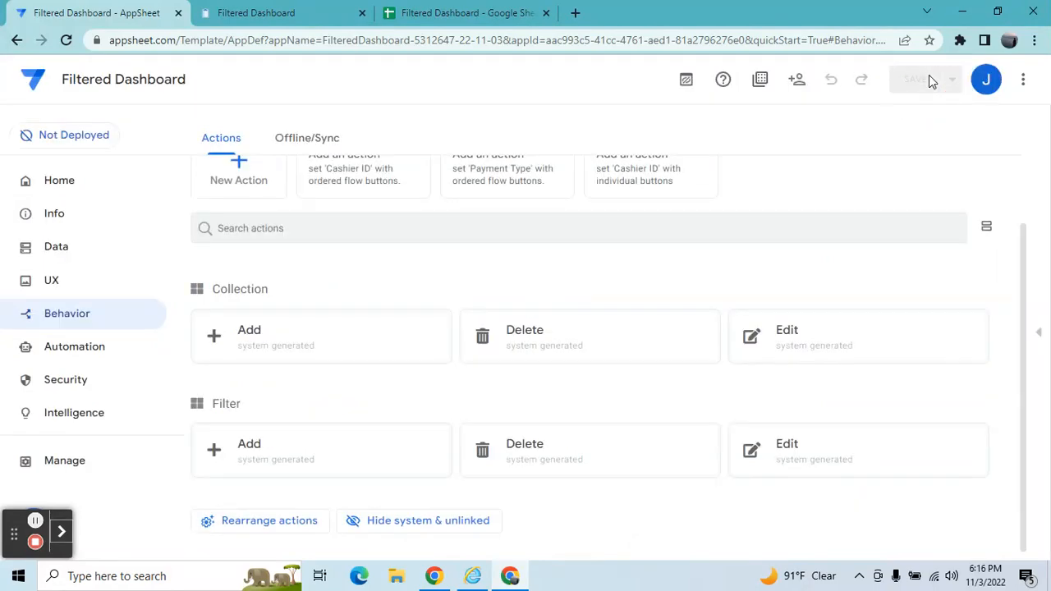
# Open the Filter table's columns and view the Valid If expression of the Cashier ID column.
pyautogui.click(87, 258)
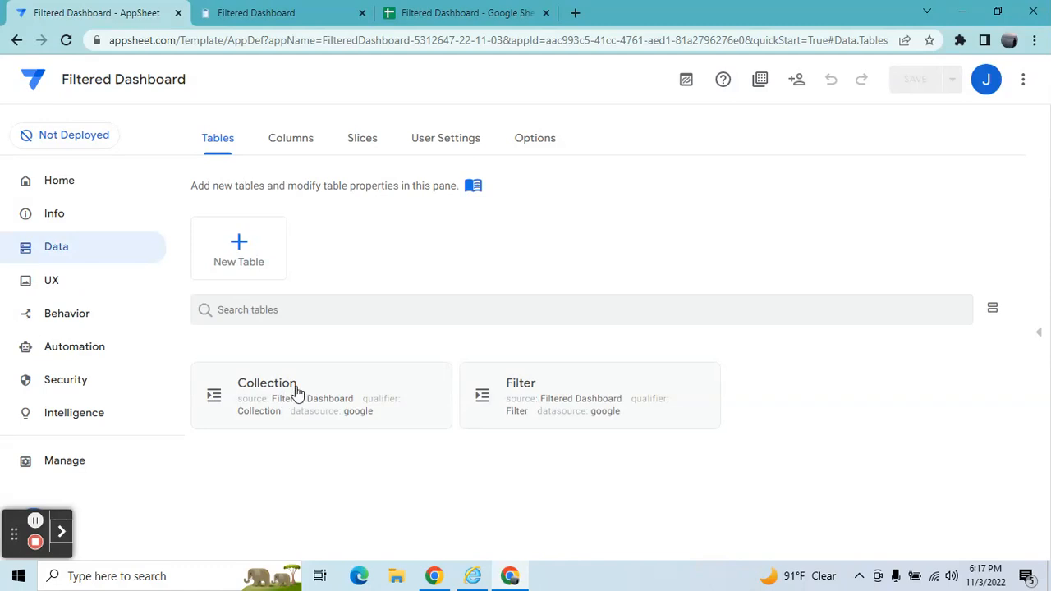
pyautogui.click(578, 402)
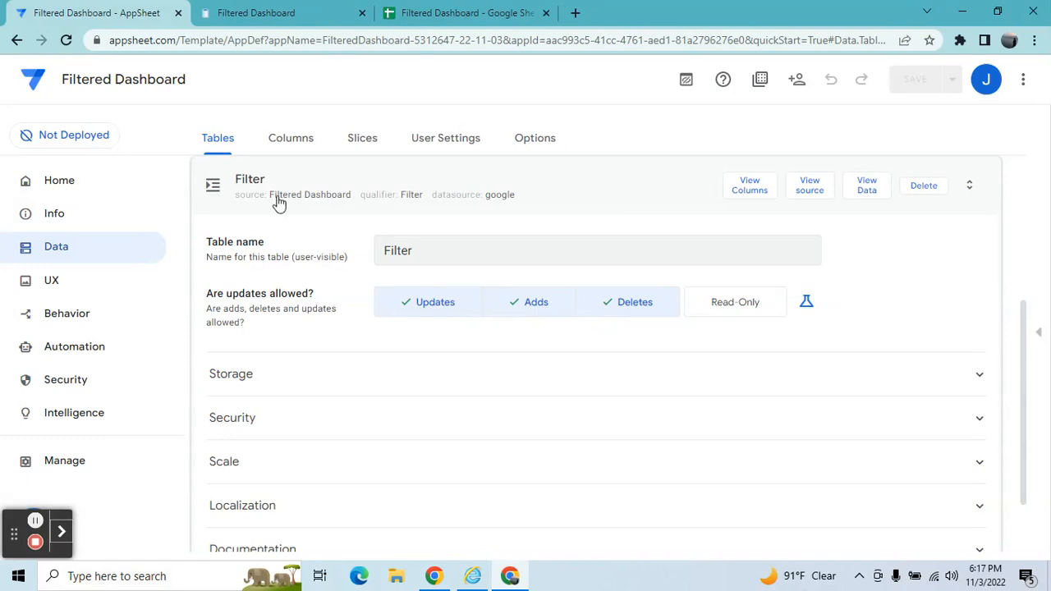
pyautogui.click(756, 203)
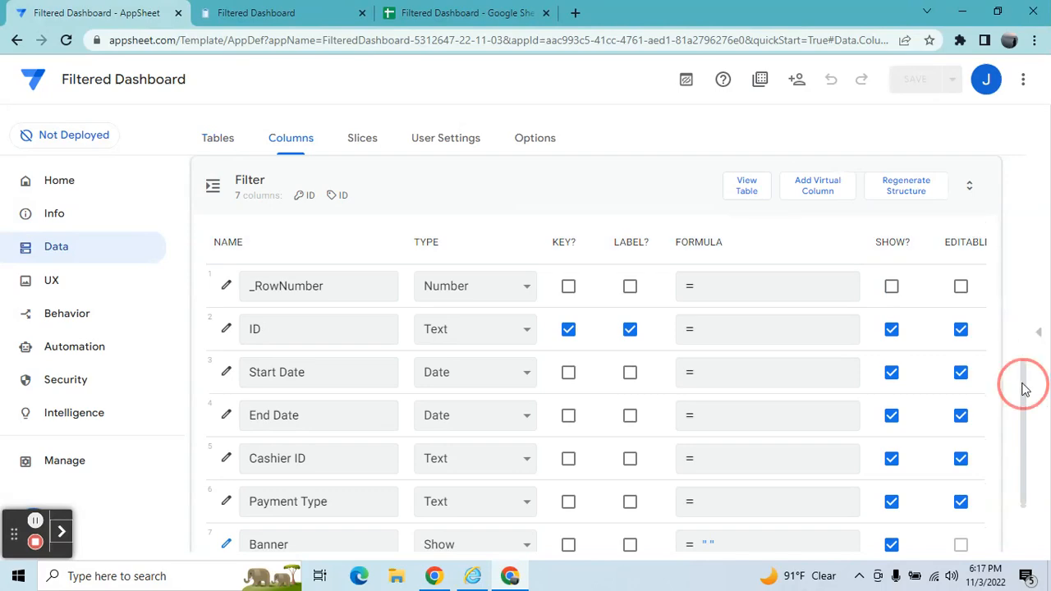
pyautogui.moveTo(1025, 387); pyautogui.dragTo(1025, 397)
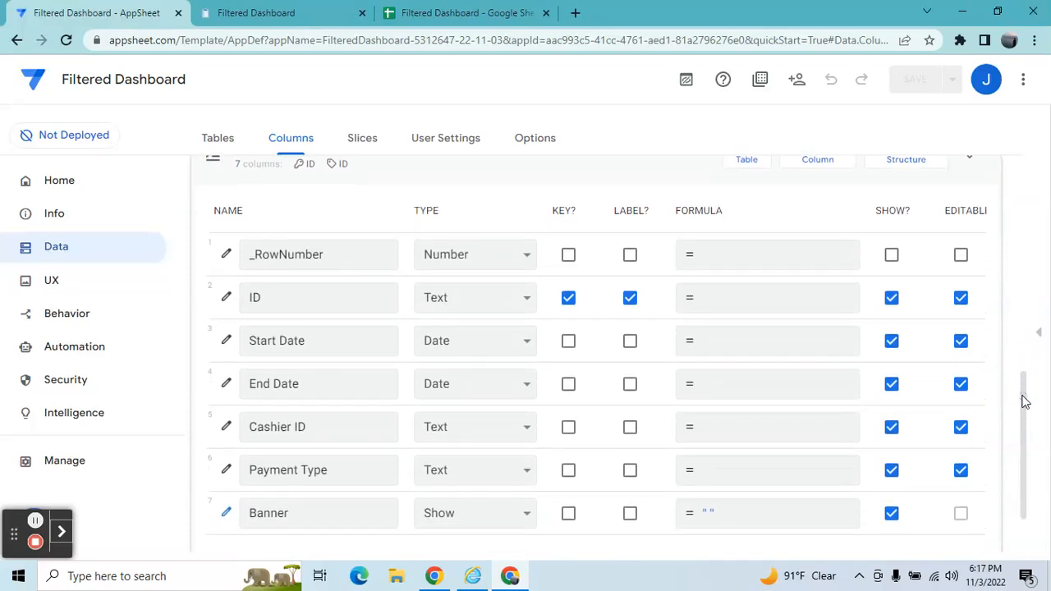
pyautogui.click(261, 350)
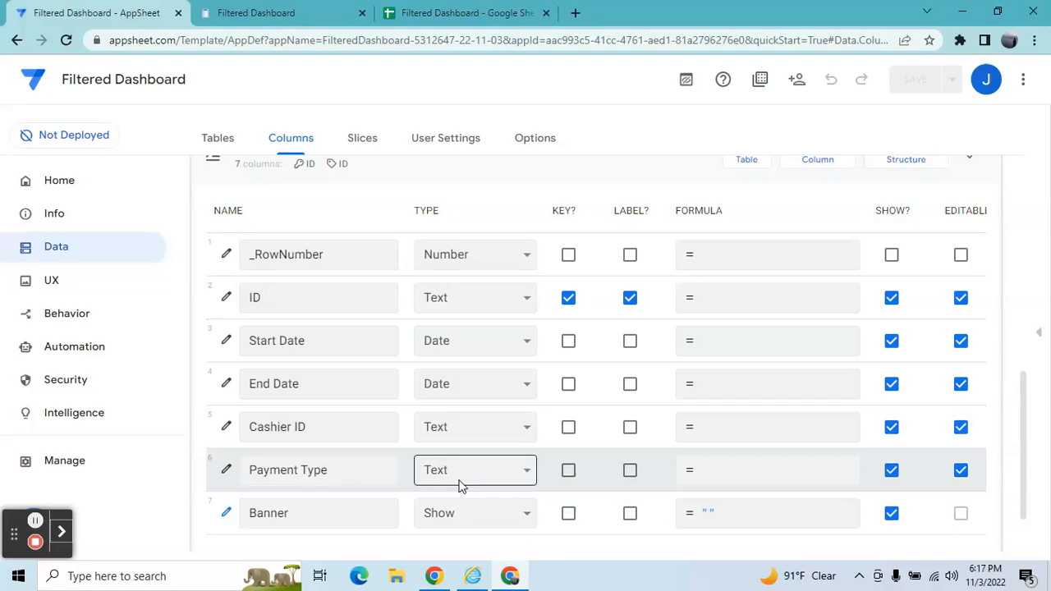
pyautogui.click(227, 425)
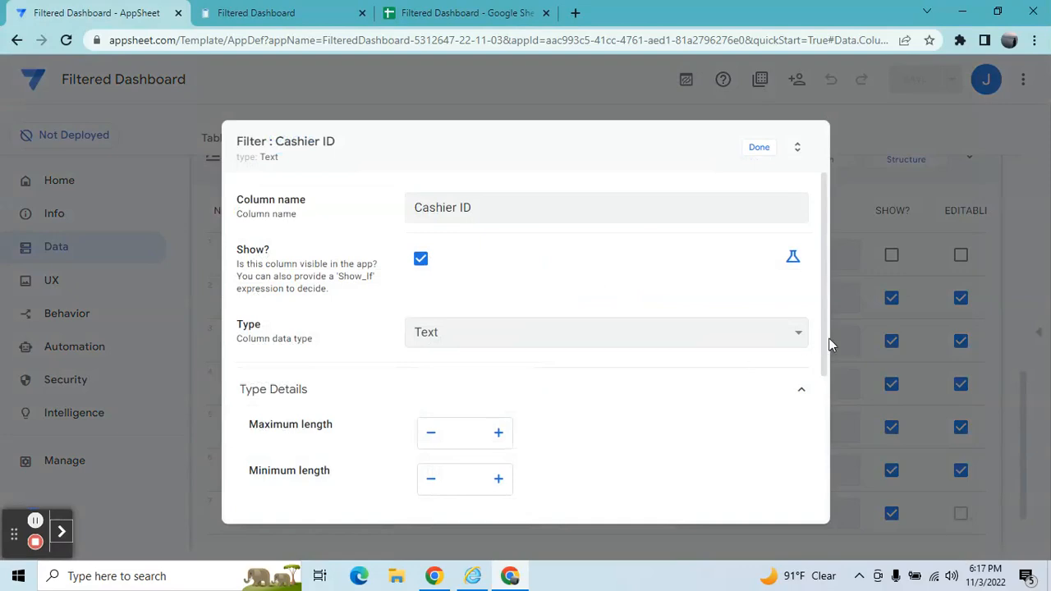
pyautogui.moveTo(826, 343); pyautogui.dragTo(826, 464)
pyautogui.click(570, 370)
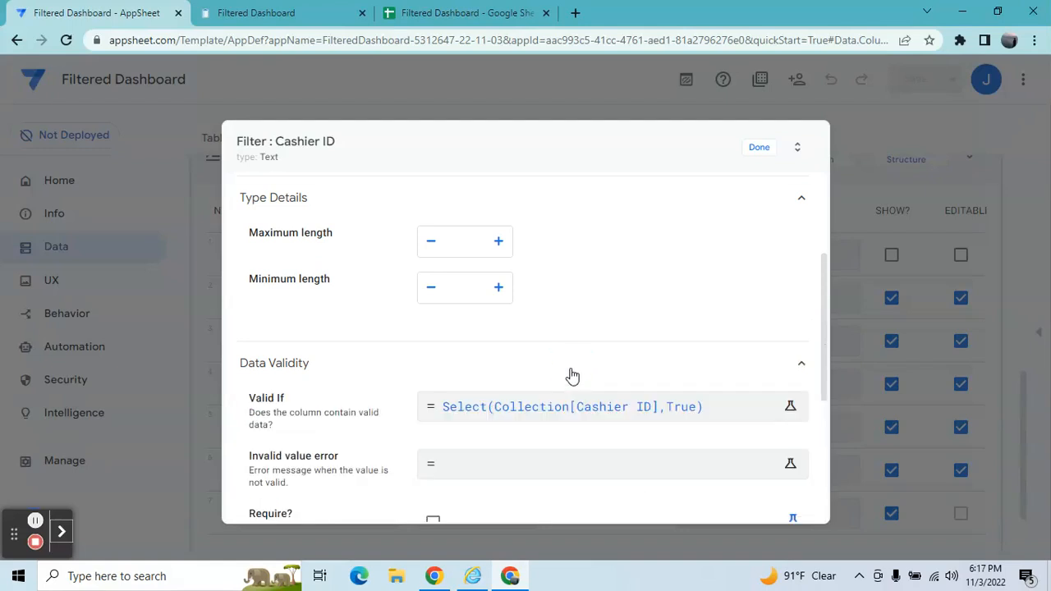
pyautogui.click(572, 404)
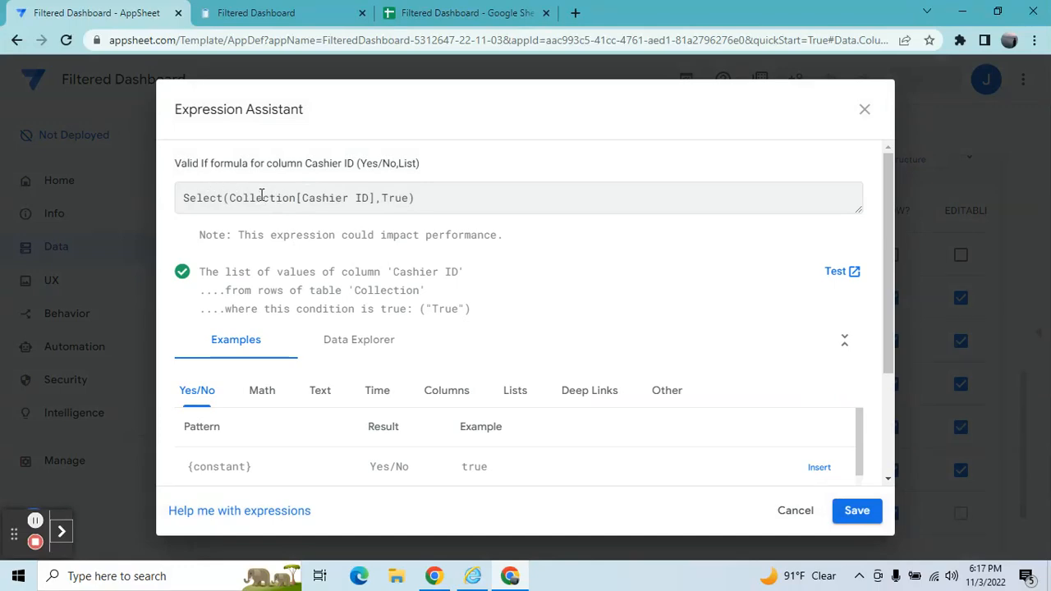
# Compare the Collection sheet's Cashier ID values with that expression, then close the expression and column editor.
pyautogui.click(447, 13)
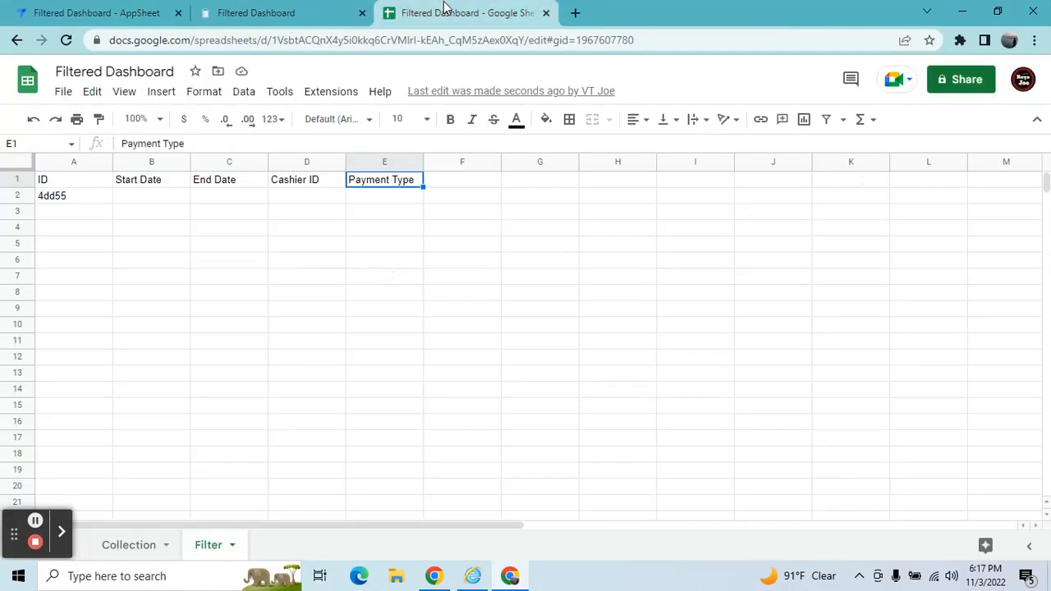
pyautogui.click(132, 550)
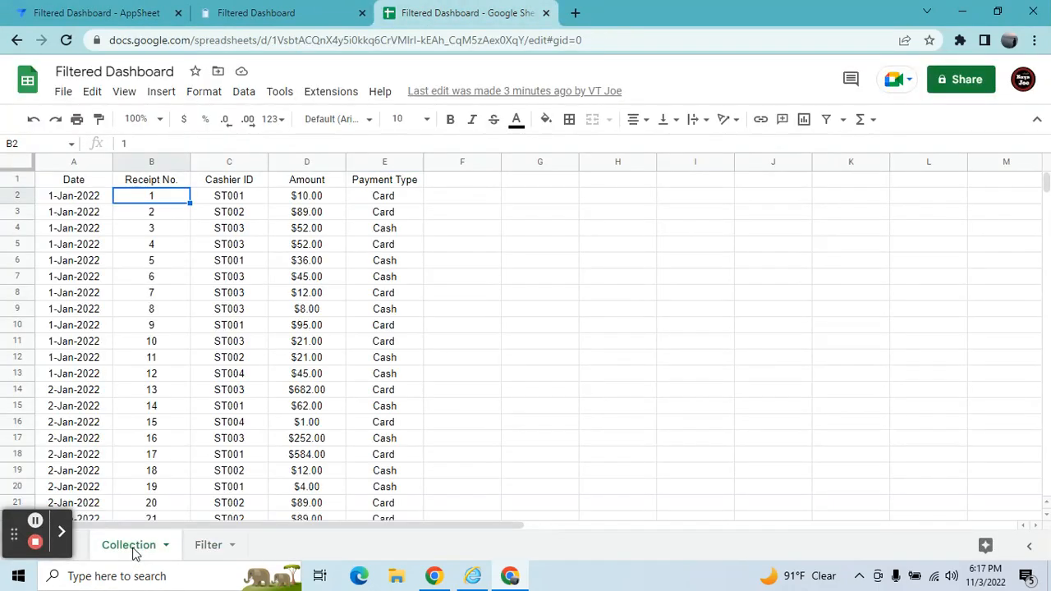
pyautogui.click(108, 8)
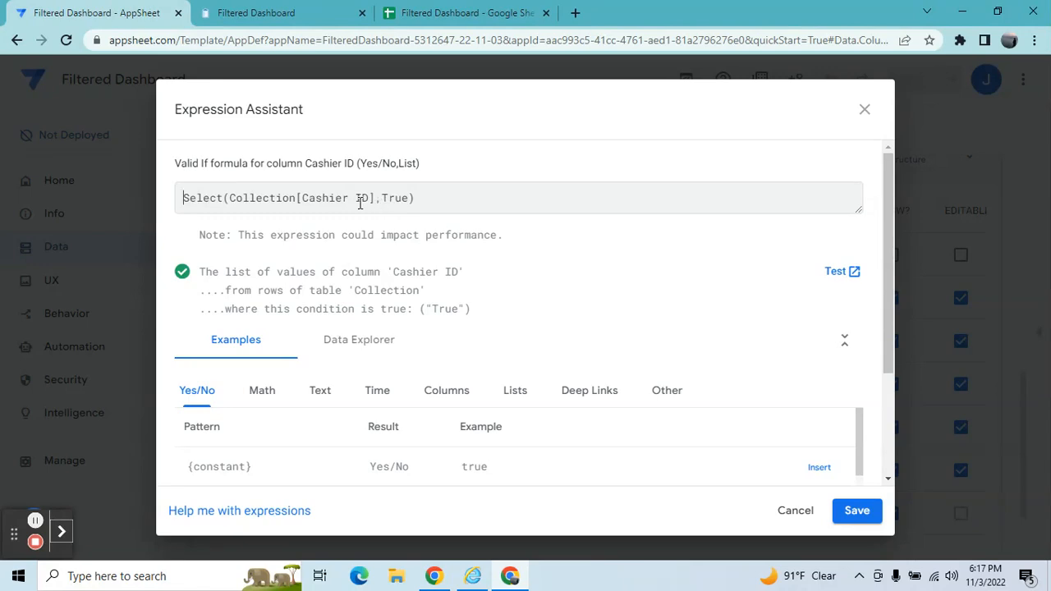
pyautogui.click(472, 12)
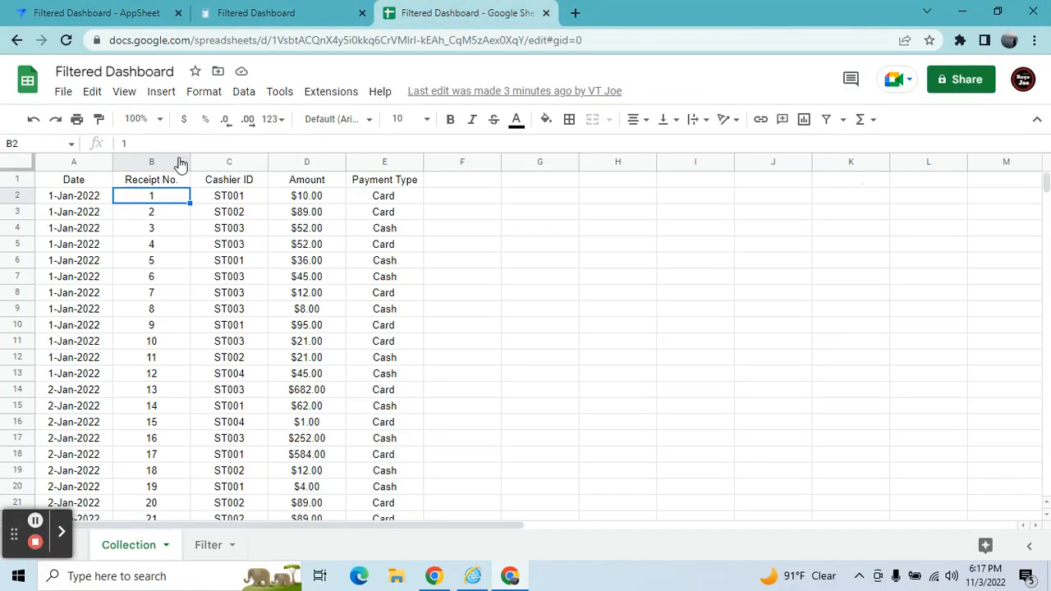
pyautogui.click(215, 182)
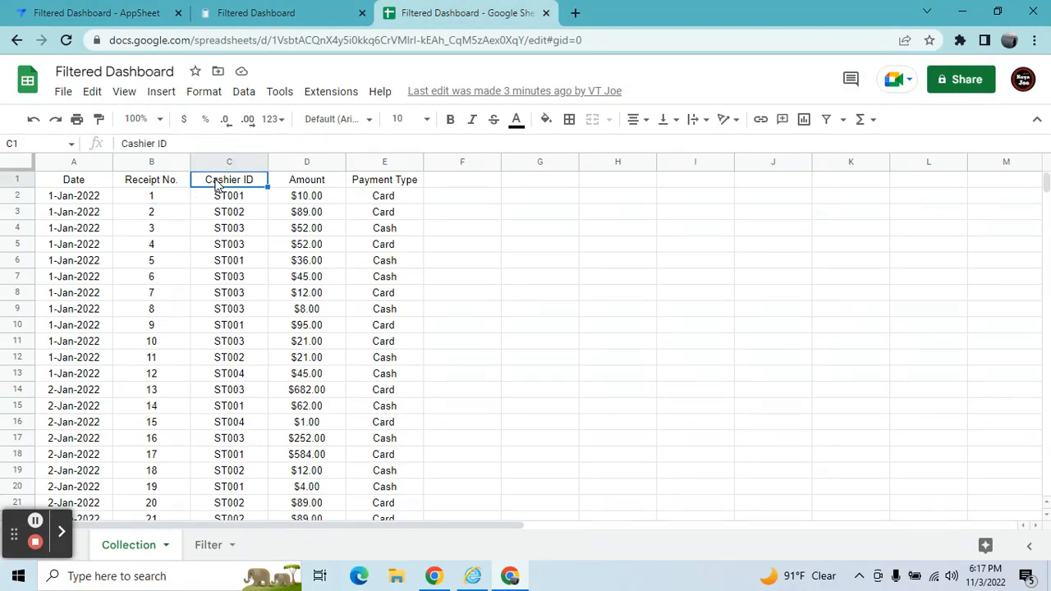
pyautogui.click(230, 231)
pyautogui.click(231, 312)
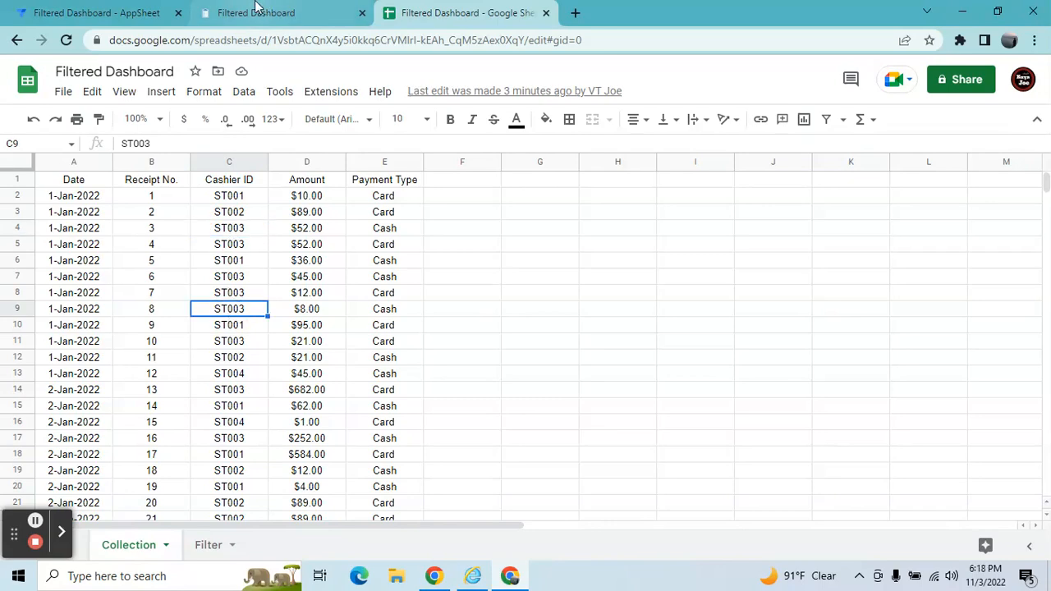
pyautogui.click(258, 12)
pyautogui.click(62, 10)
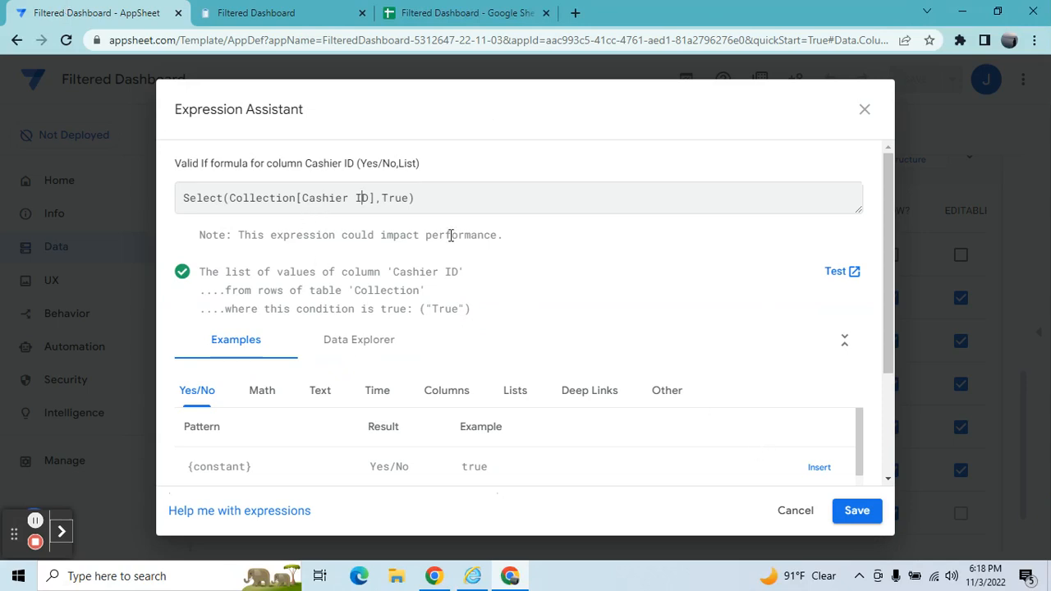
pyautogui.click(797, 512)
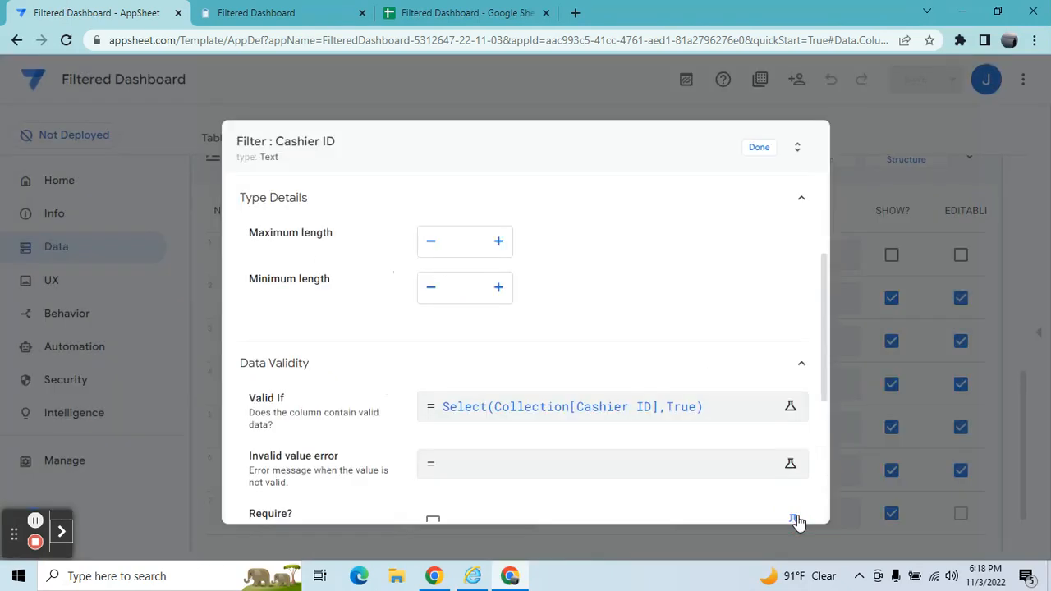
pyautogui.click(759, 146)
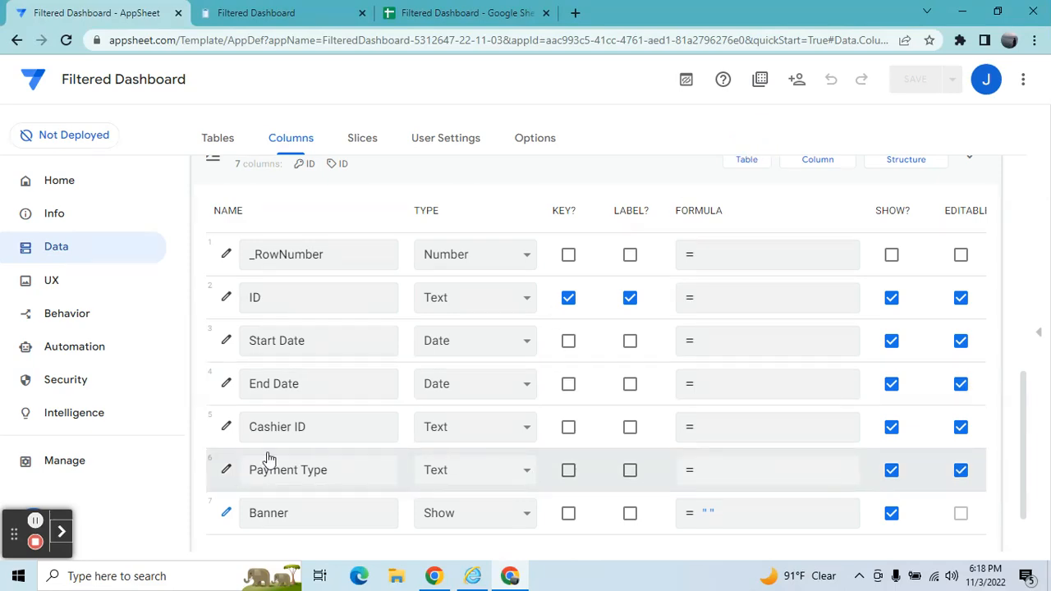
# Open the Valid If expression of the Filter table's Payment Type column.
pyautogui.click(227, 469)
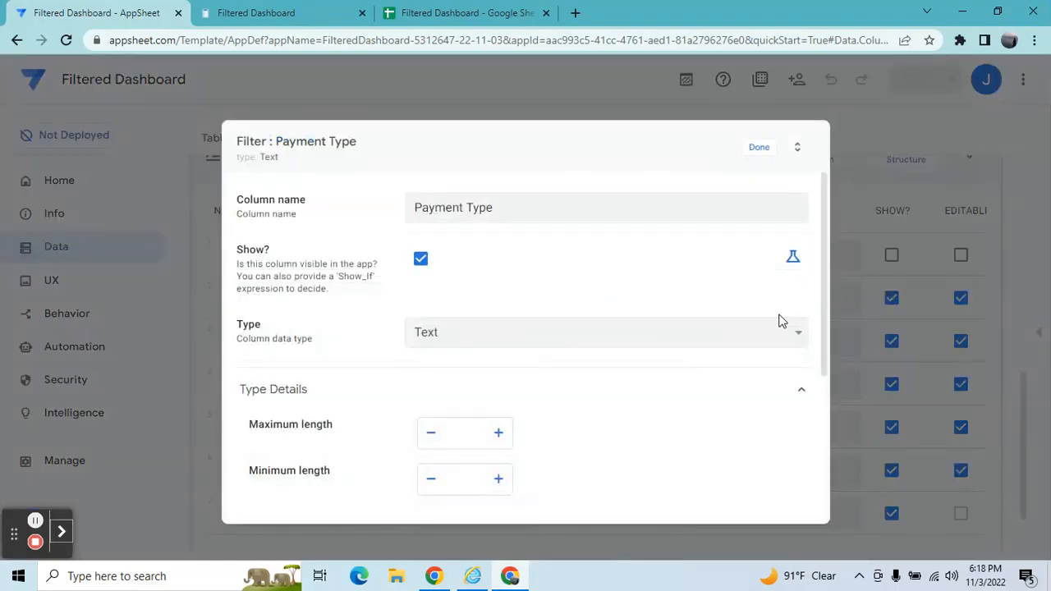
pyautogui.moveTo(828, 358); pyautogui.dragTo(833, 435)
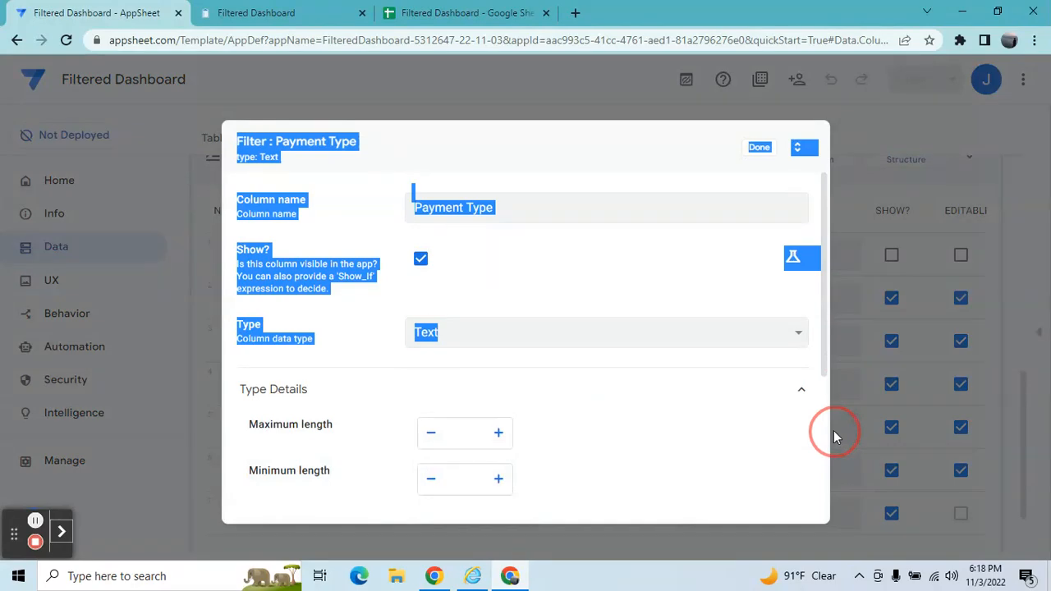
pyautogui.moveTo(823, 345); pyautogui.dragTo(812, 493)
pyautogui.click(732, 353)
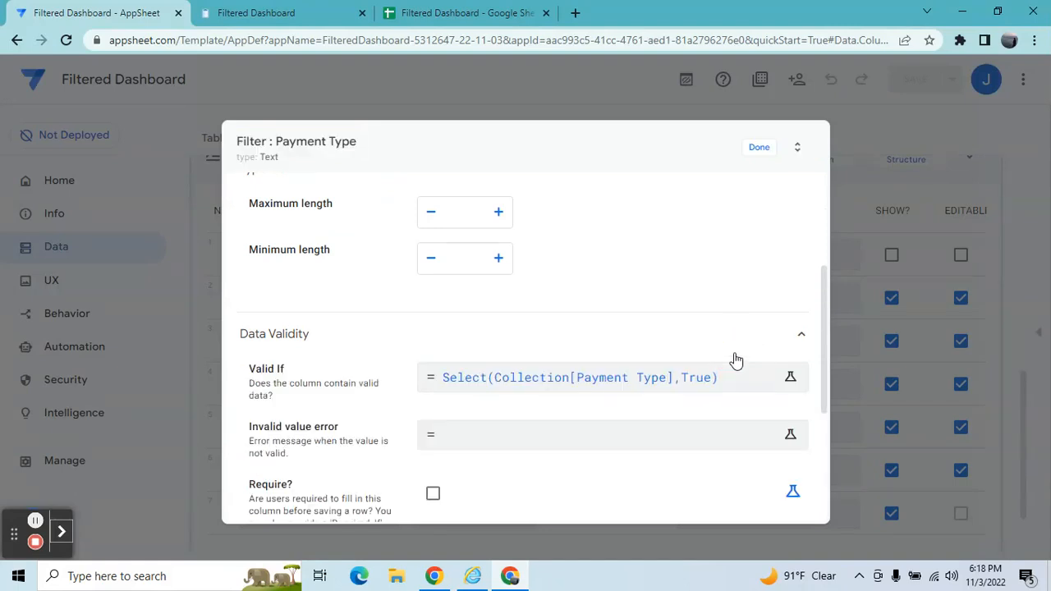
pyautogui.click(704, 382)
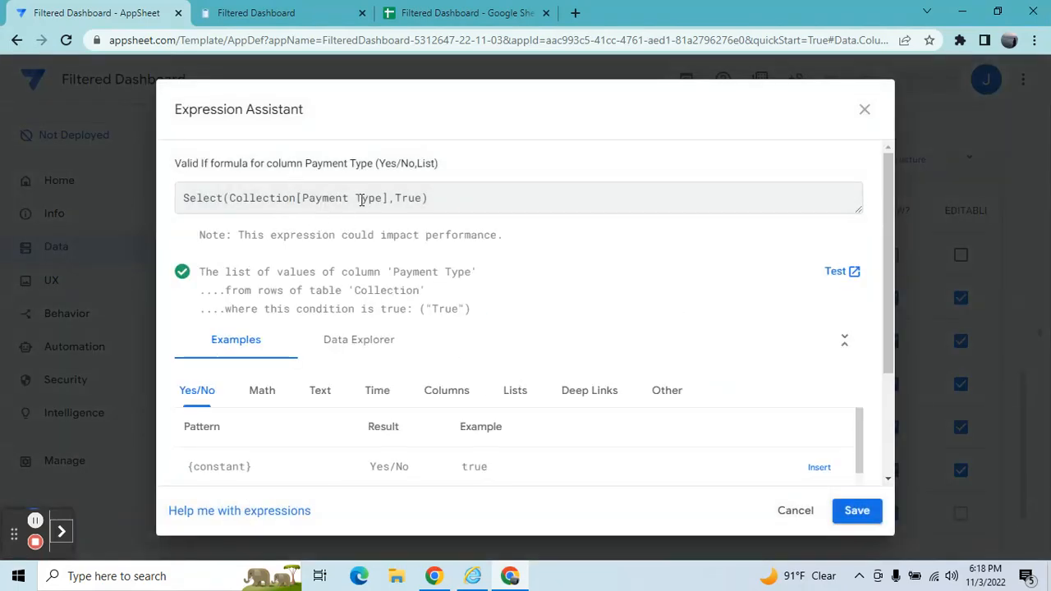
# Check the Collection sheet's Payment Type values and switch to the running app's tab.
pyautogui.click(450, 13)
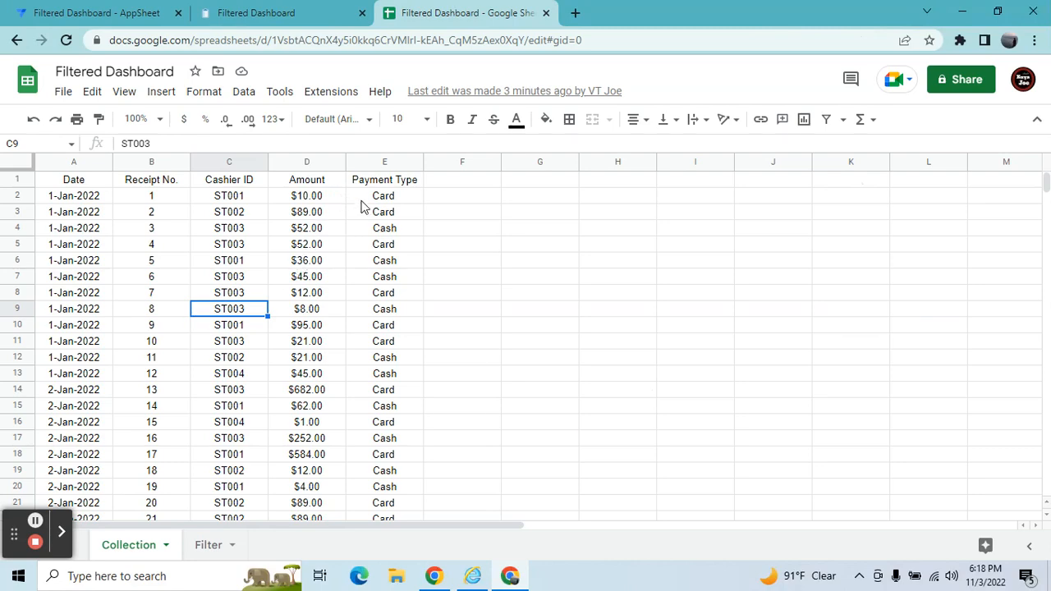
pyautogui.click(235, 7)
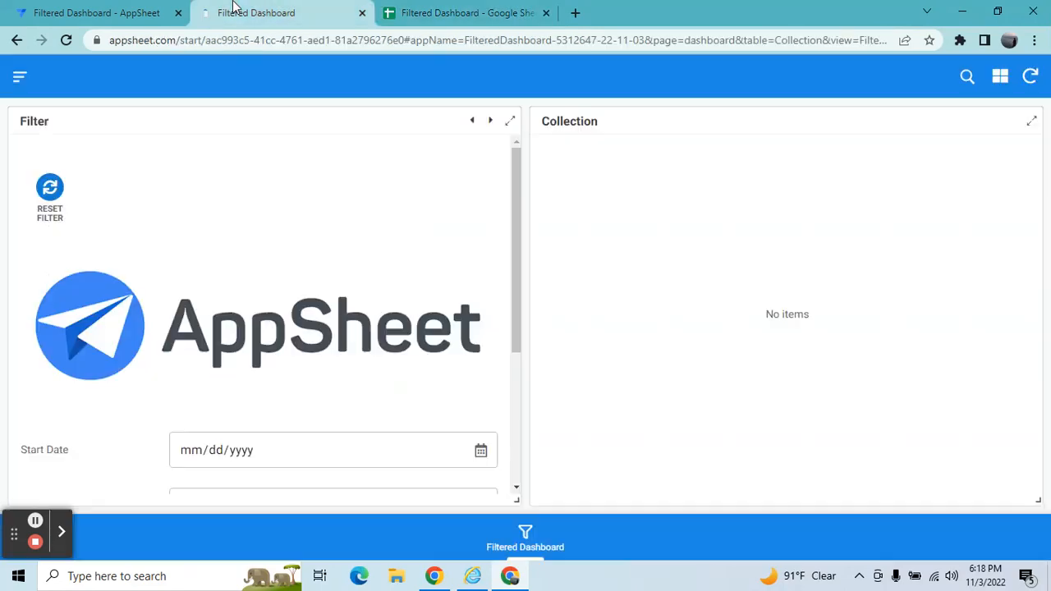
# Return to the editor and close the Payment Type expression and the column editor.
pyautogui.click(94, 11)
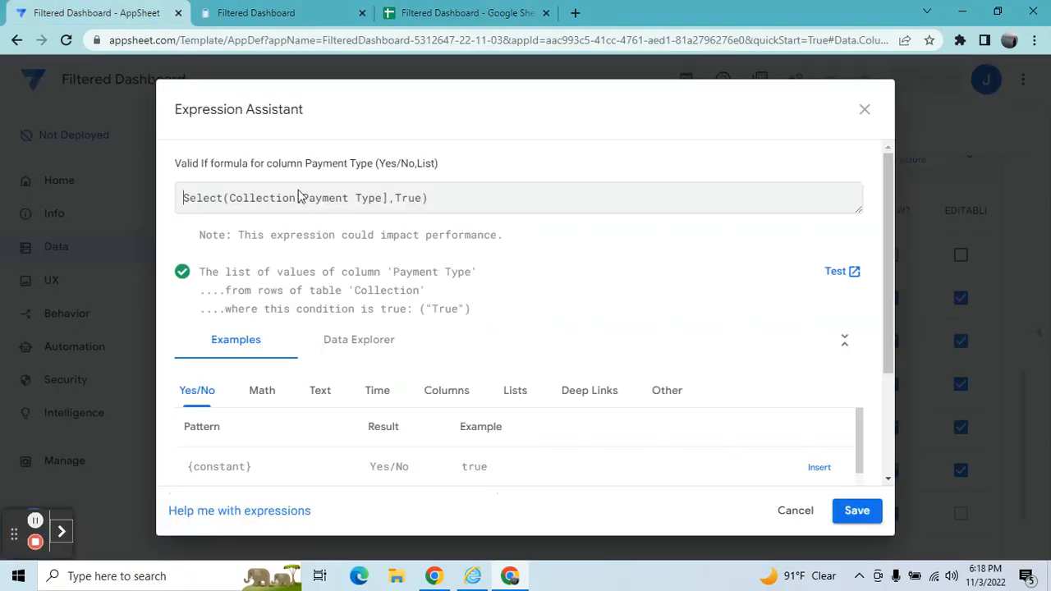
pyautogui.click(865, 109)
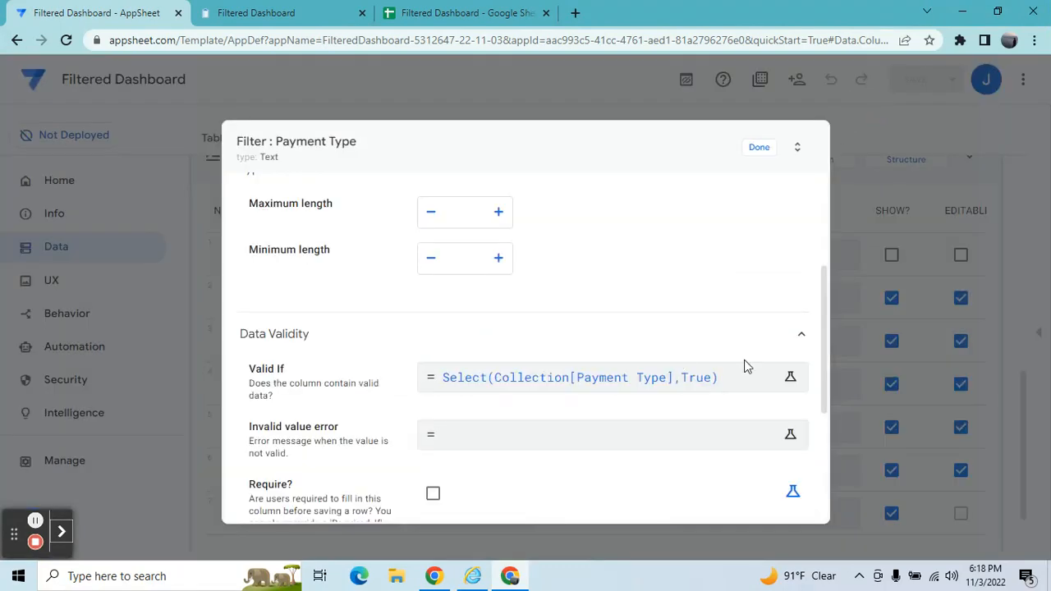
pyautogui.click(760, 148)
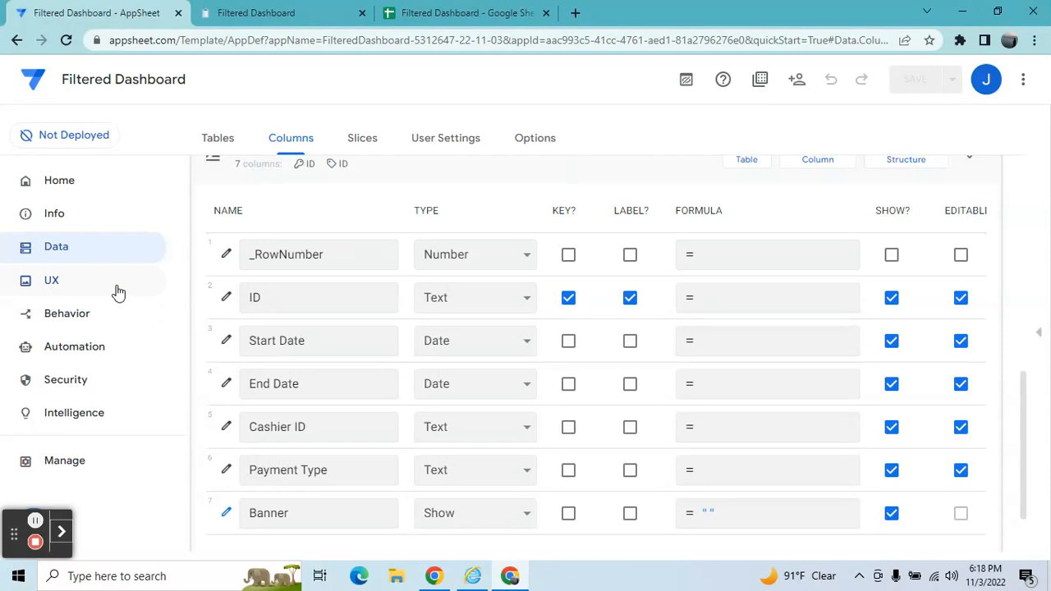
# Create a new view in the UX section and set it to display the Filter table.
pyautogui.click(118, 292)
pyautogui.click(206, 312)
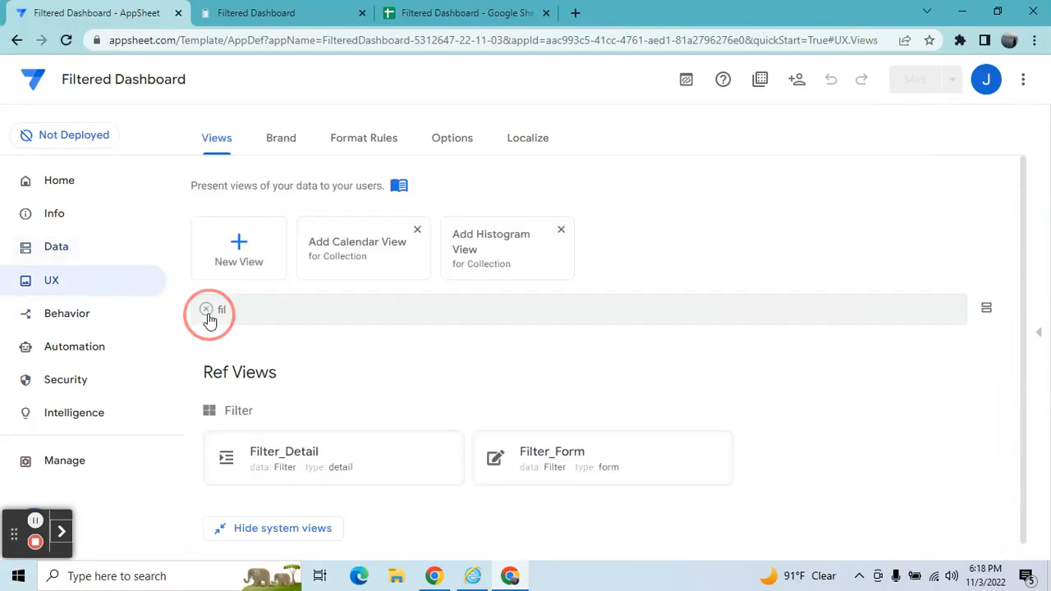
pyautogui.click(457, 453)
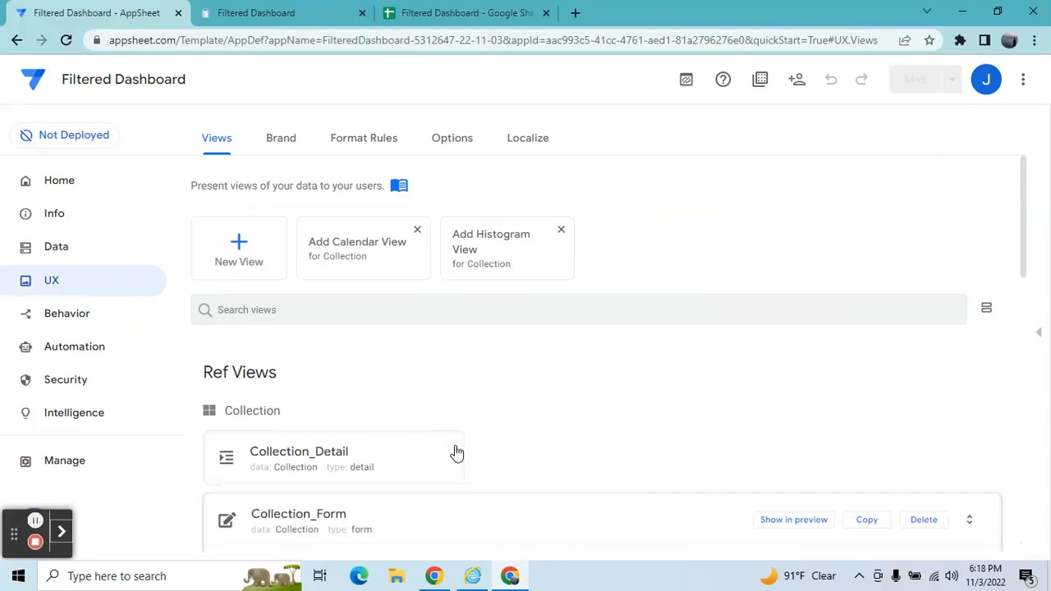
pyautogui.click(255, 241)
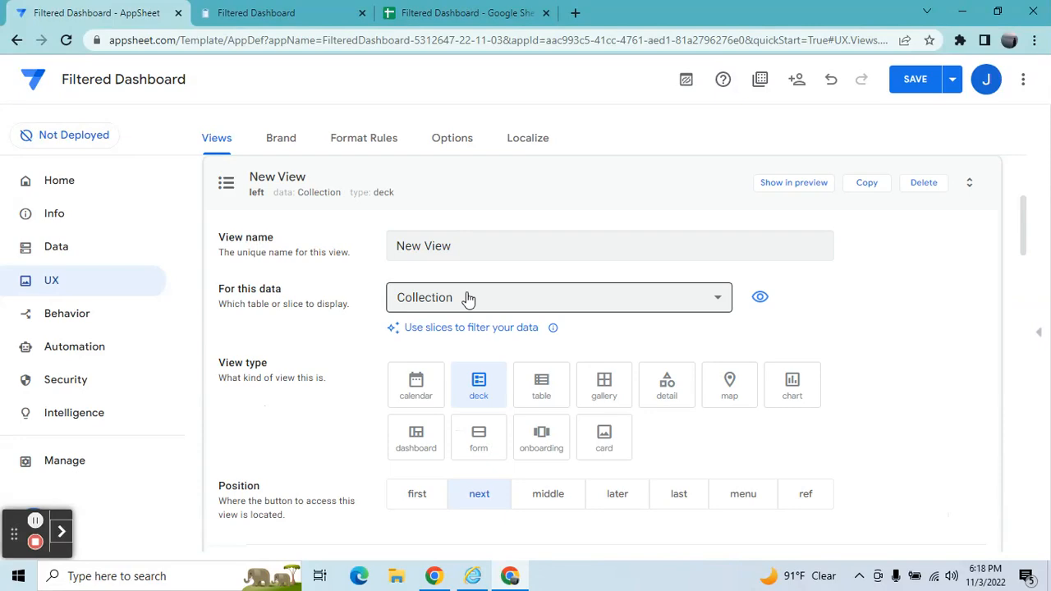
pyautogui.click(467, 297)
pyautogui.click(452, 376)
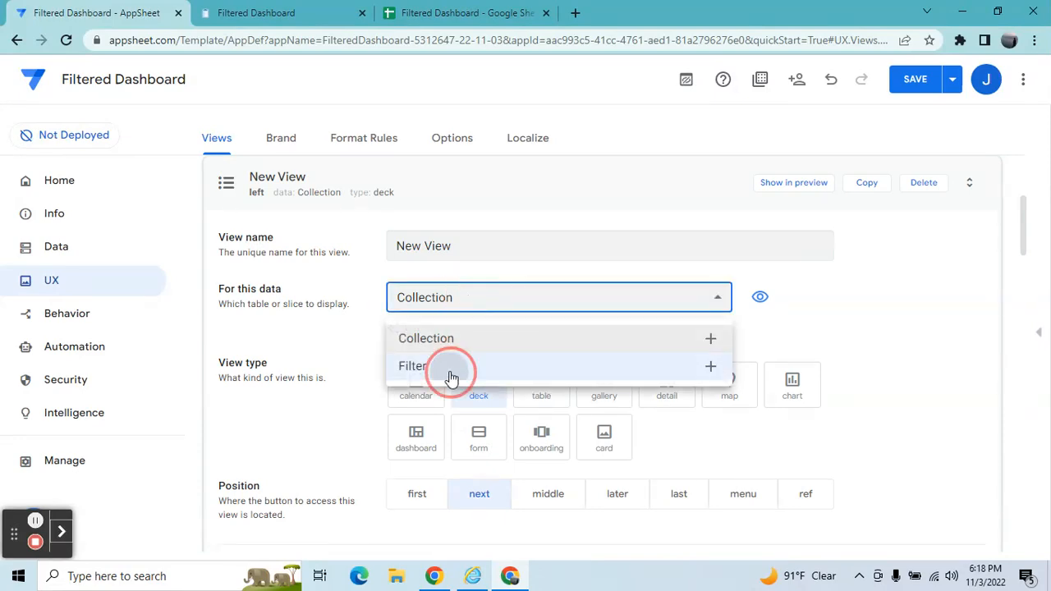
# Rename the new view as Filter.
pyautogui.click(484, 250)
pyautogui.press('BackSpace')
pyautogui.press('BackSpace')
pyautogui.press('BackSpace')
pyautogui.press('BackSpace')
pyautogui.press('BackSpace')
pyautogui.press('BackSpace')
pyautogui.press('BackSpace')
pyautogui.press('BackSpace')
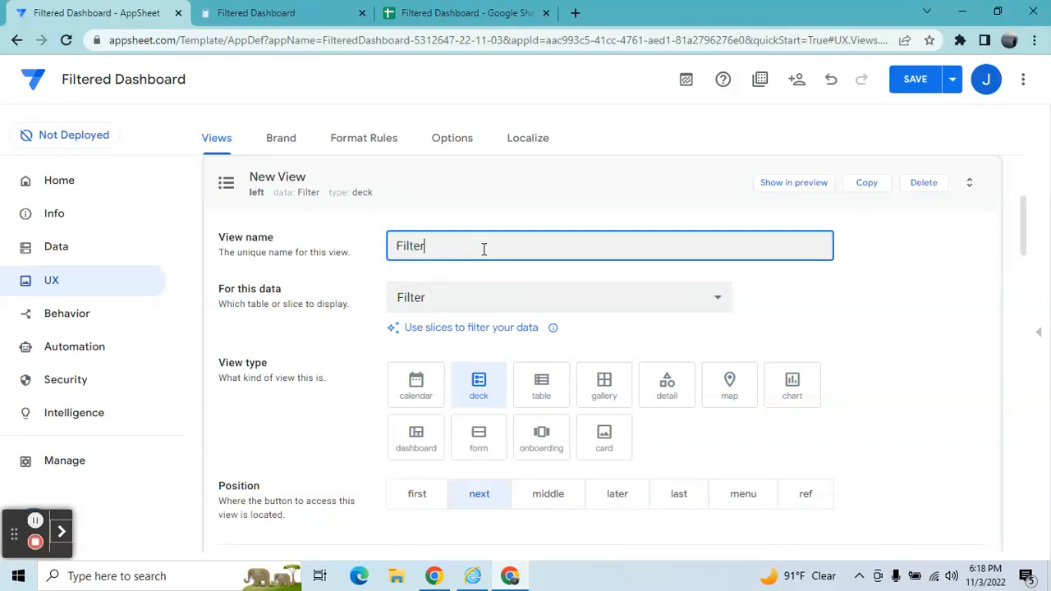
pyautogui.click(553, 327)
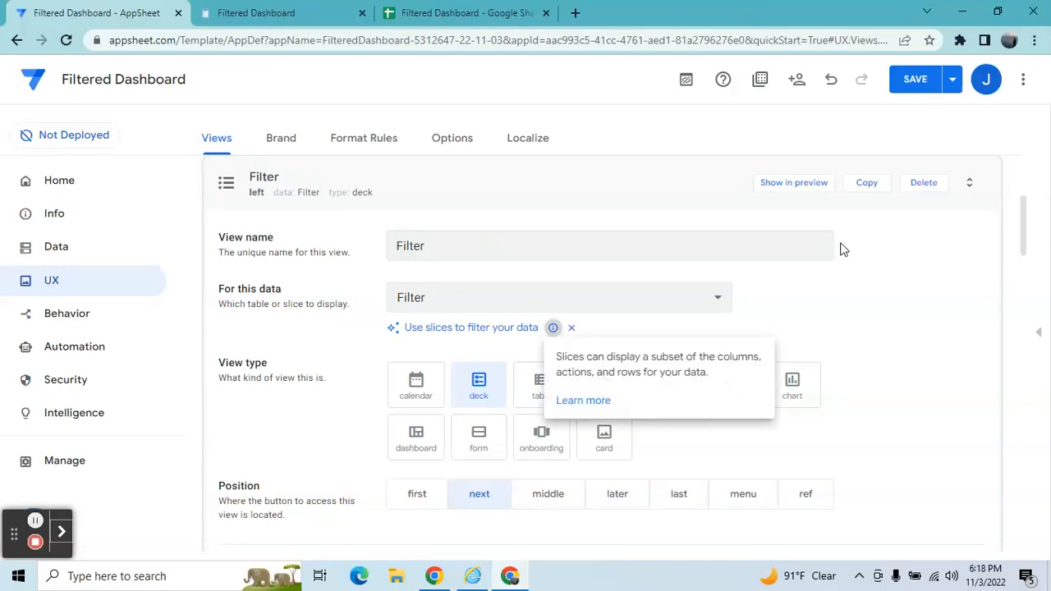
pyautogui.click(859, 300)
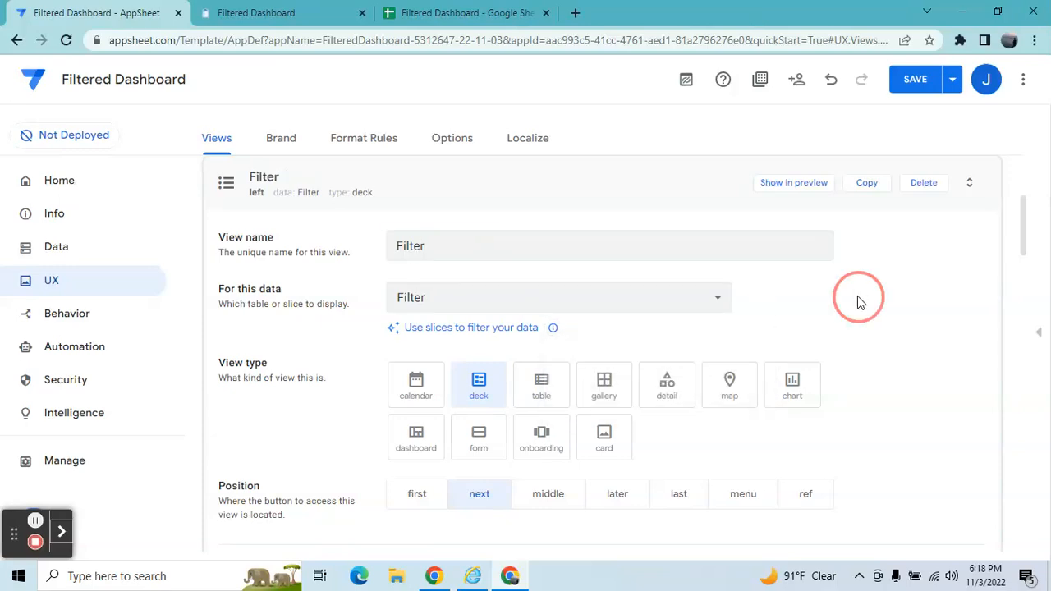
# Set the Filter view's type to detail and its position to ref.
pyautogui.click(673, 404)
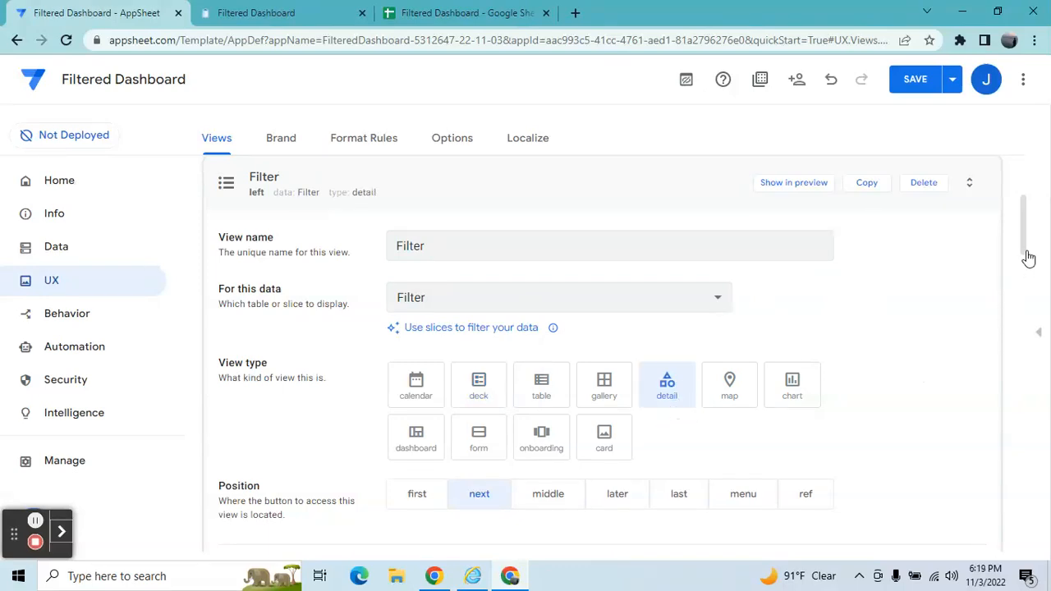
pyautogui.moveTo(1025, 243); pyautogui.dragTo(1025, 258)
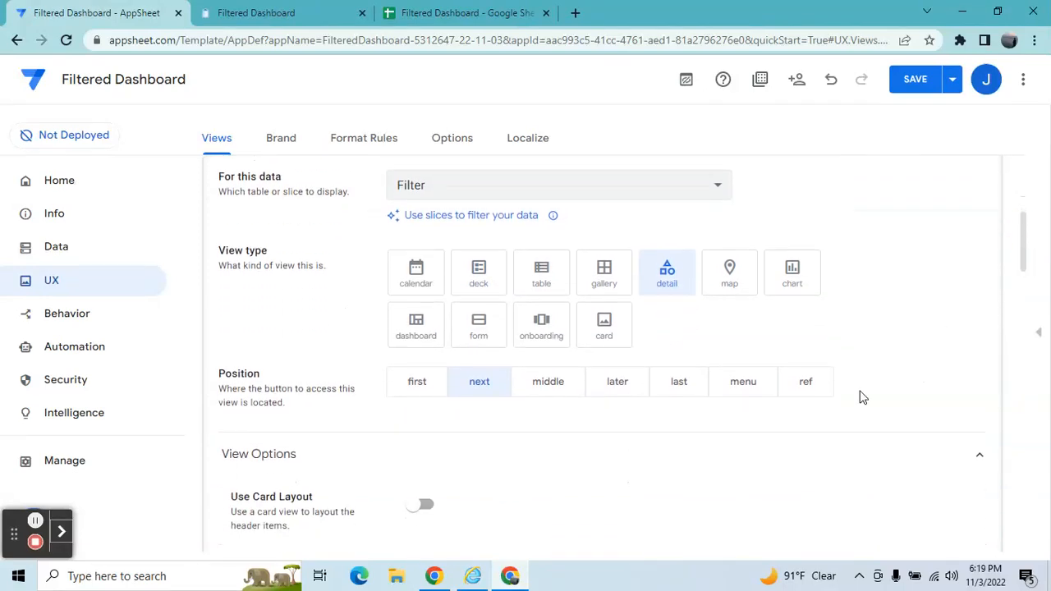
pyautogui.click(807, 382)
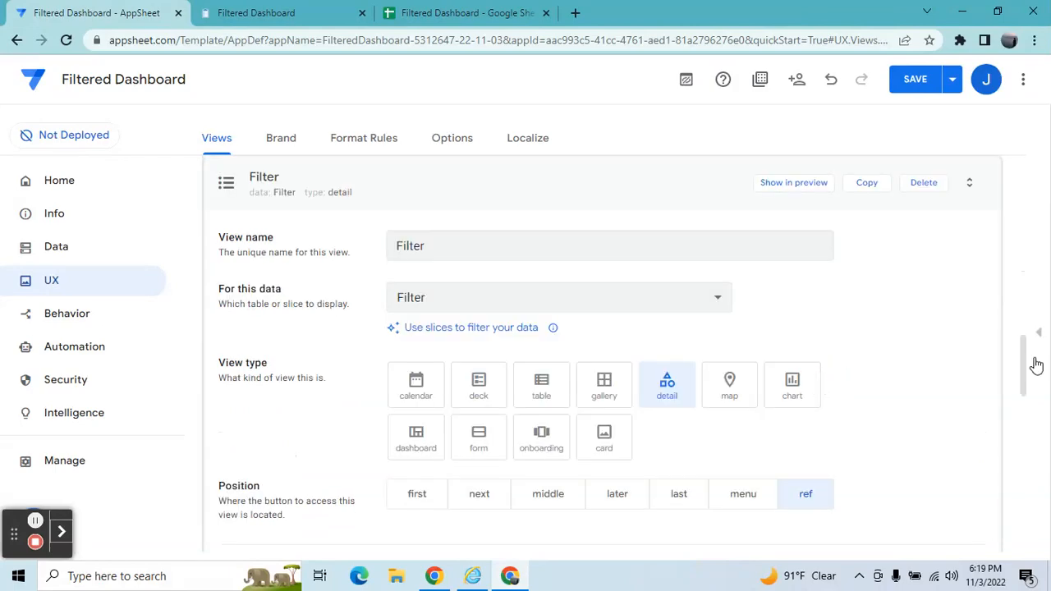
# Add Banner, Start Date and End Date as the first entries in the view's column order.
pyautogui.moveTo(1023, 360); pyautogui.dragTo(1018, 445)
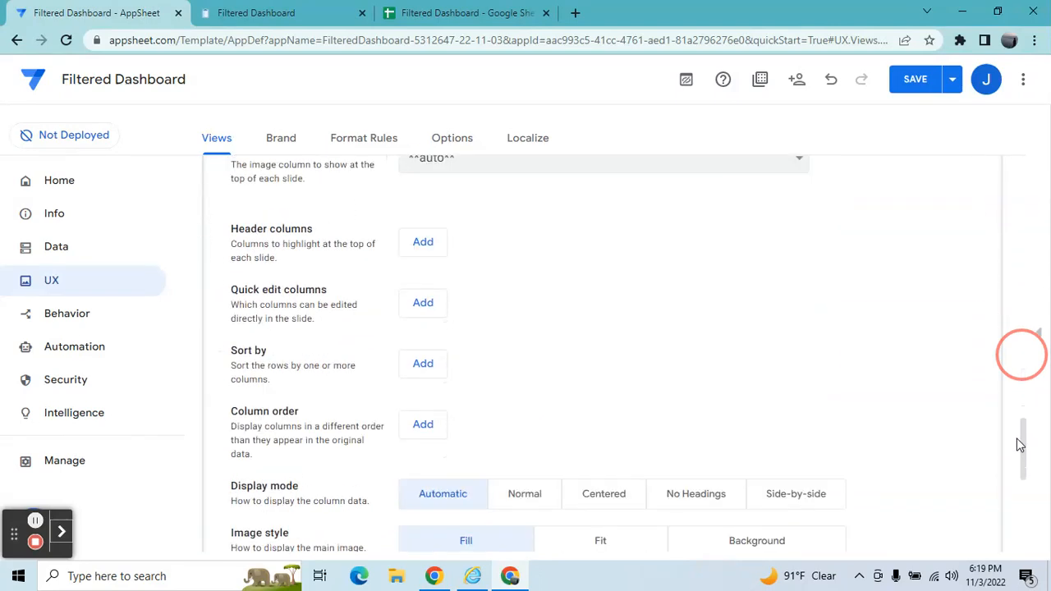
pyautogui.click(441, 425)
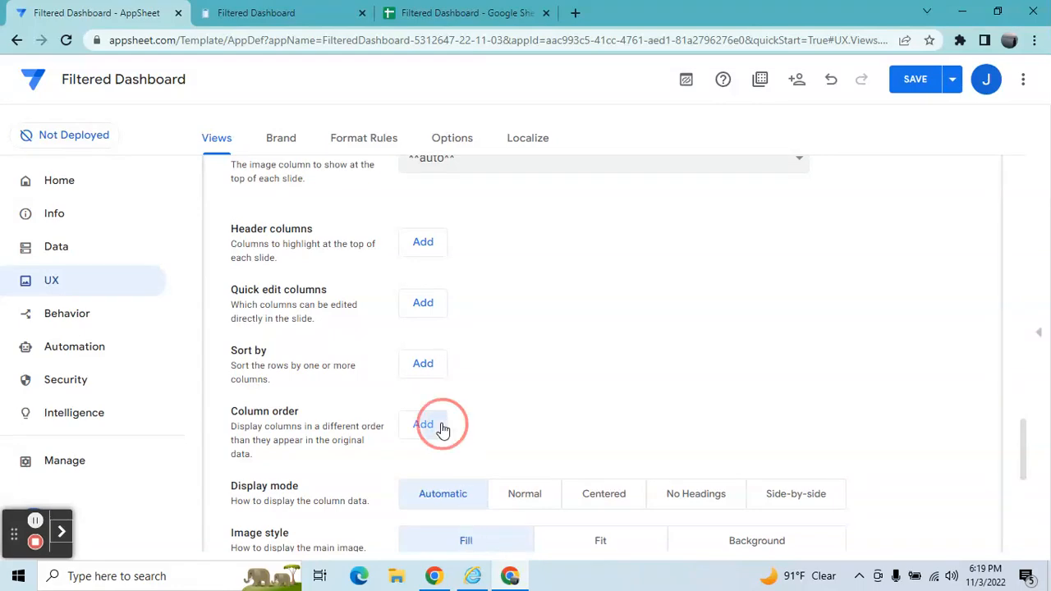
pyautogui.click(483, 420)
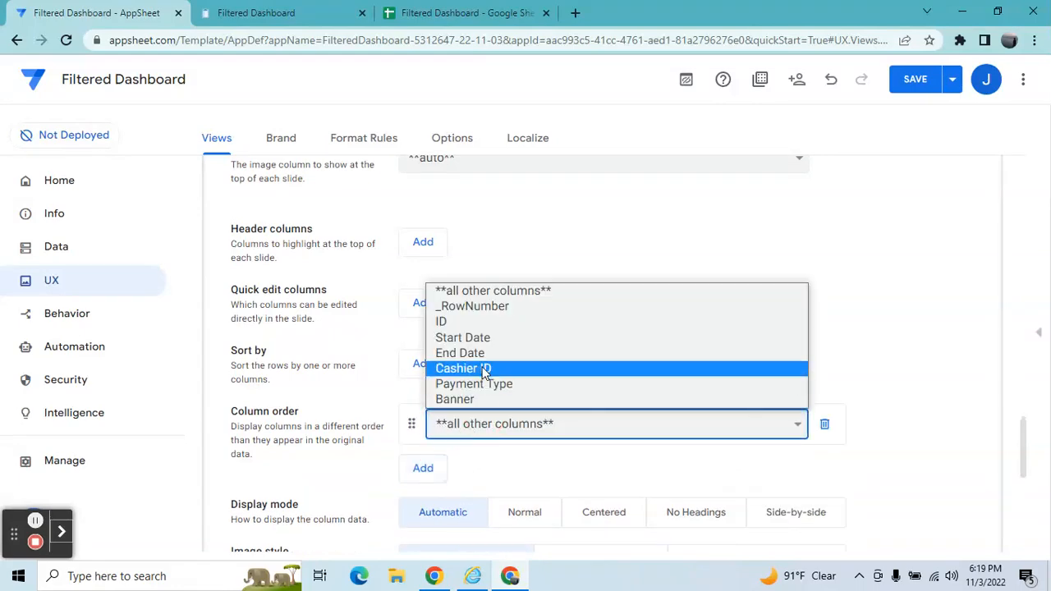
pyautogui.click(481, 399)
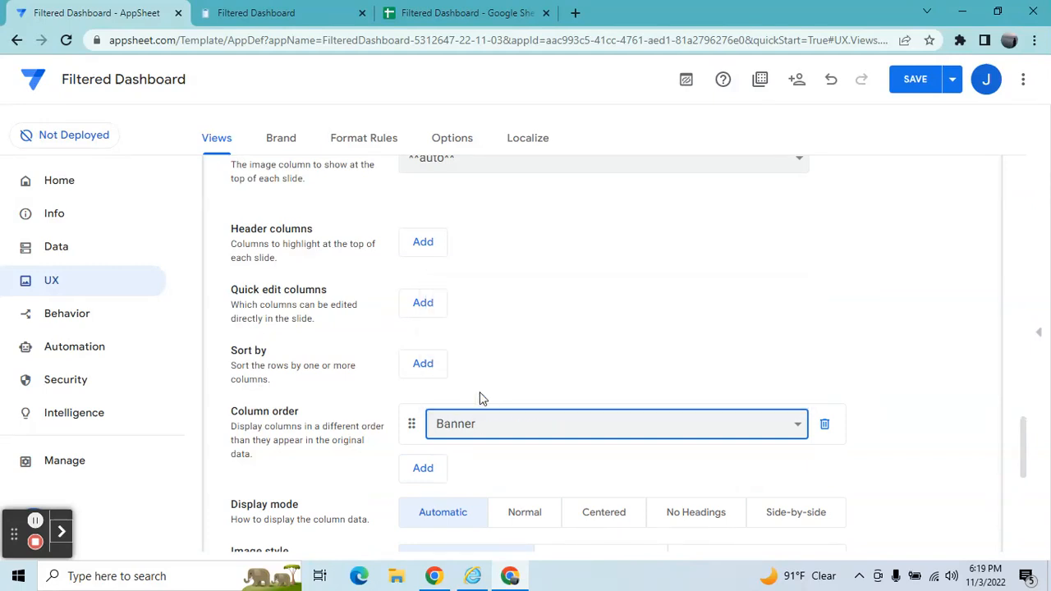
pyautogui.click(441, 472)
pyautogui.click(481, 464)
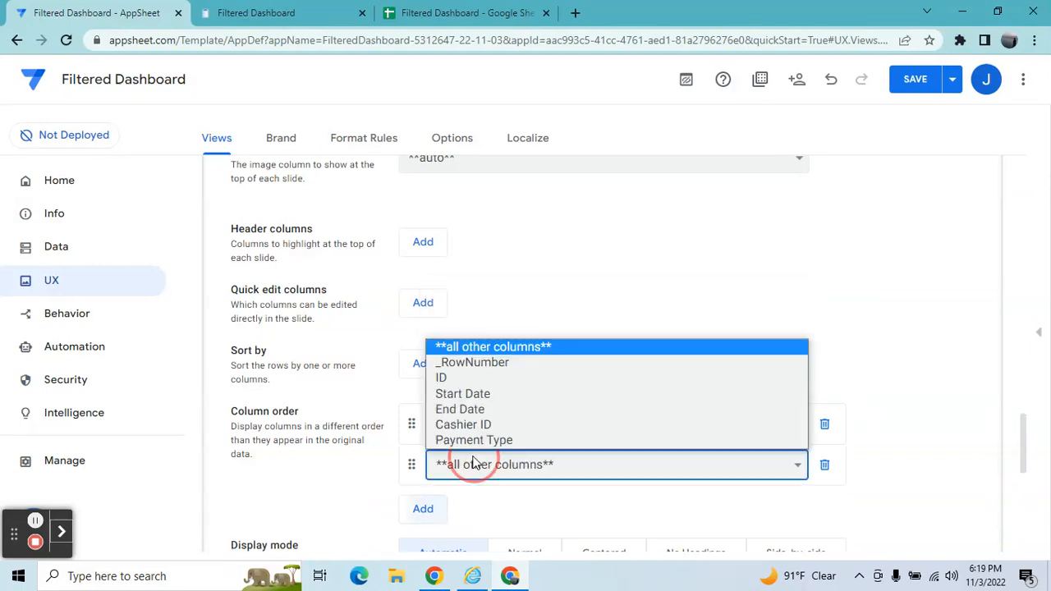
pyautogui.click(481, 401)
pyautogui.click(435, 507)
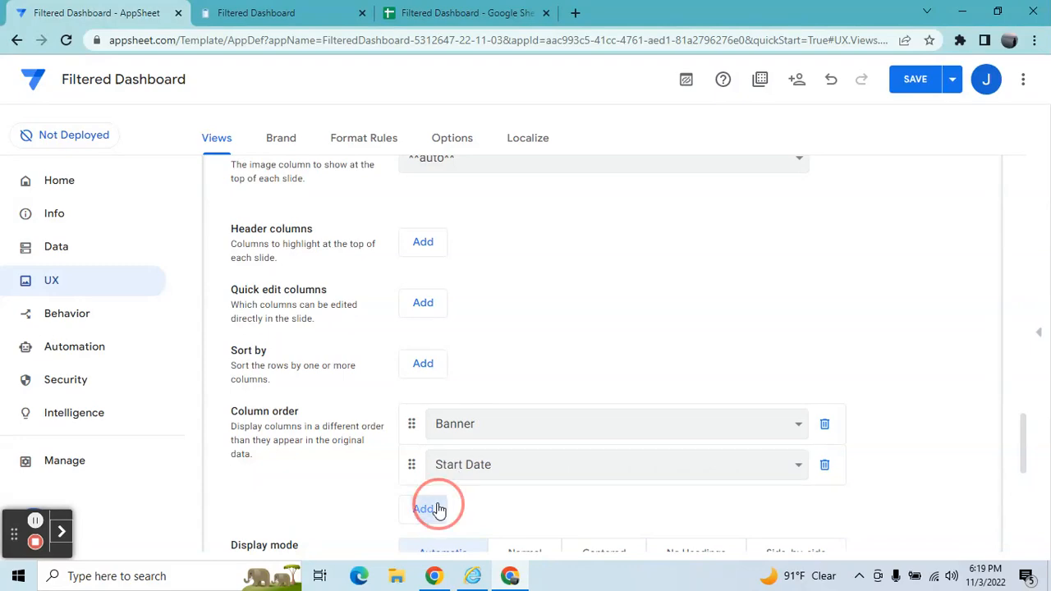
pyautogui.click(448, 509)
pyautogui.click(470, 452)
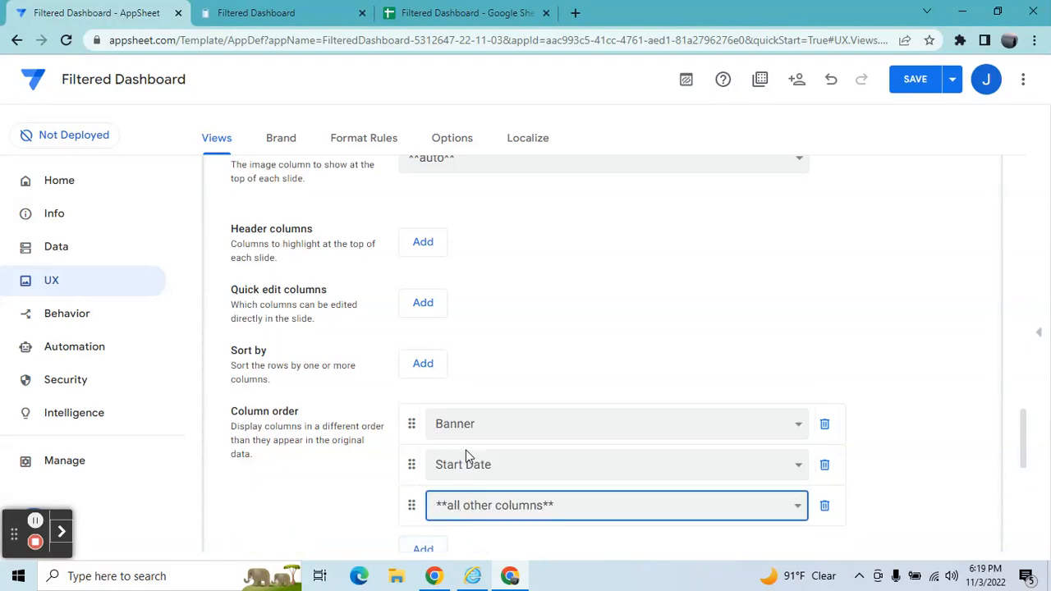
# Add Cashier ID and Payment Type to the end of the view's column order.
pyautogui.click(440, 538)
pyautogui.click(436, 547)
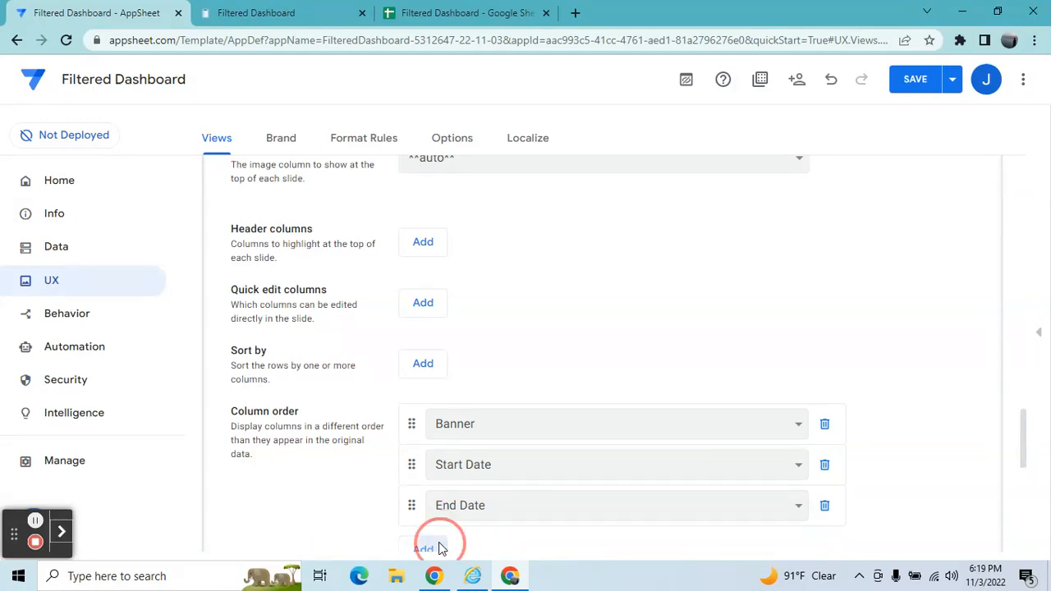
pyautogui.click(454, 549)
pyautogui.click(464, 497)
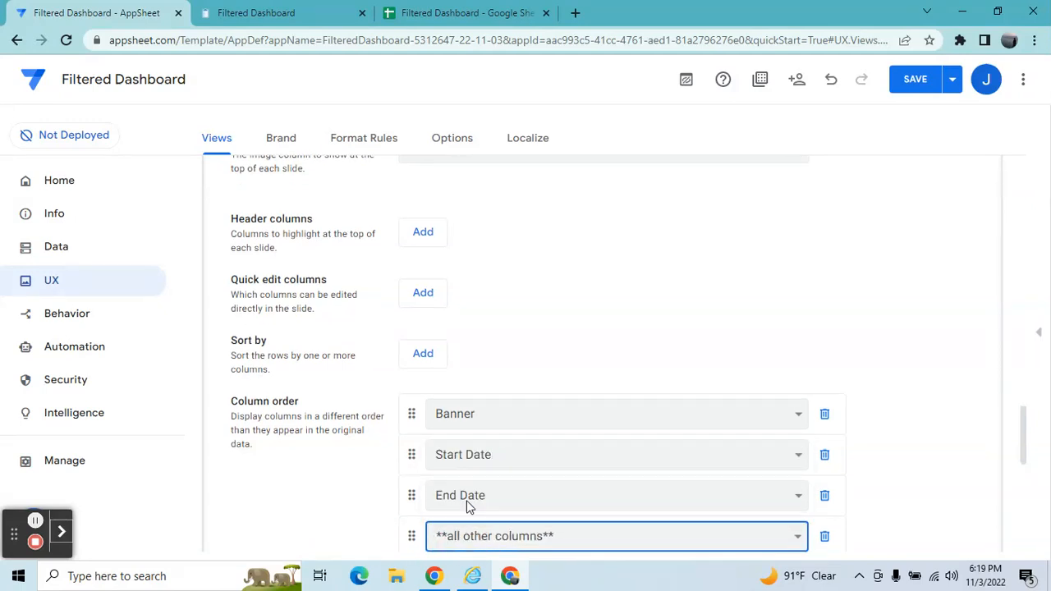
pyautogui.scroll(-2, 1024, 448)
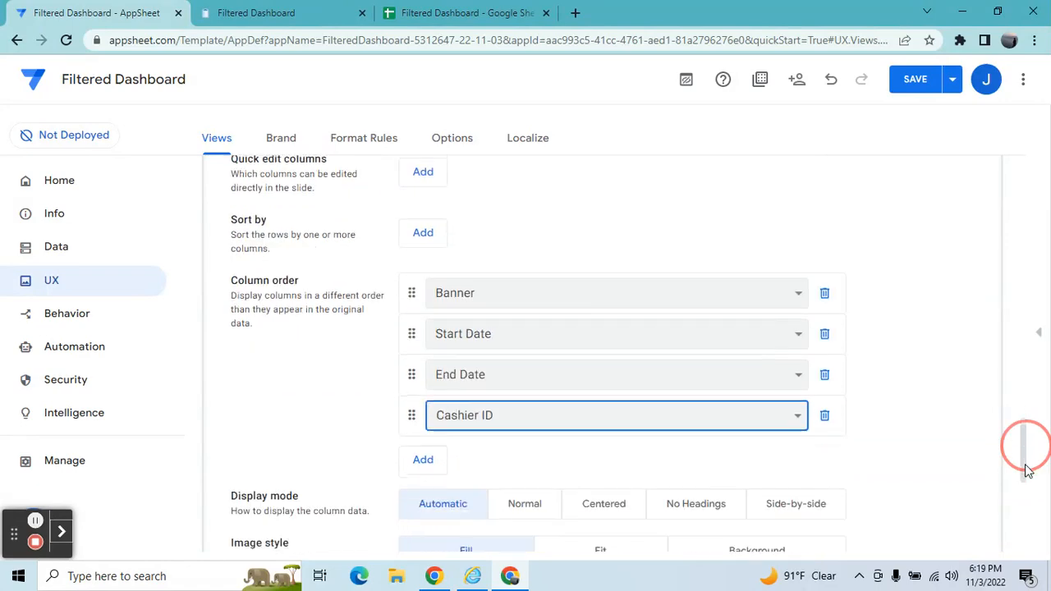
pyautogui.click(429, 397)
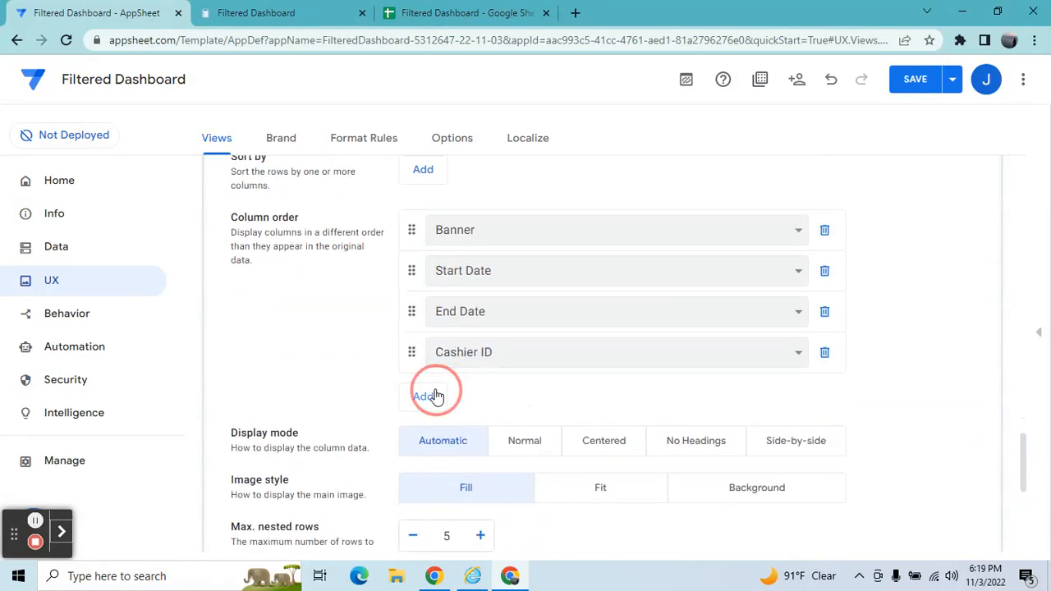
pyautogui.click(453, 396)
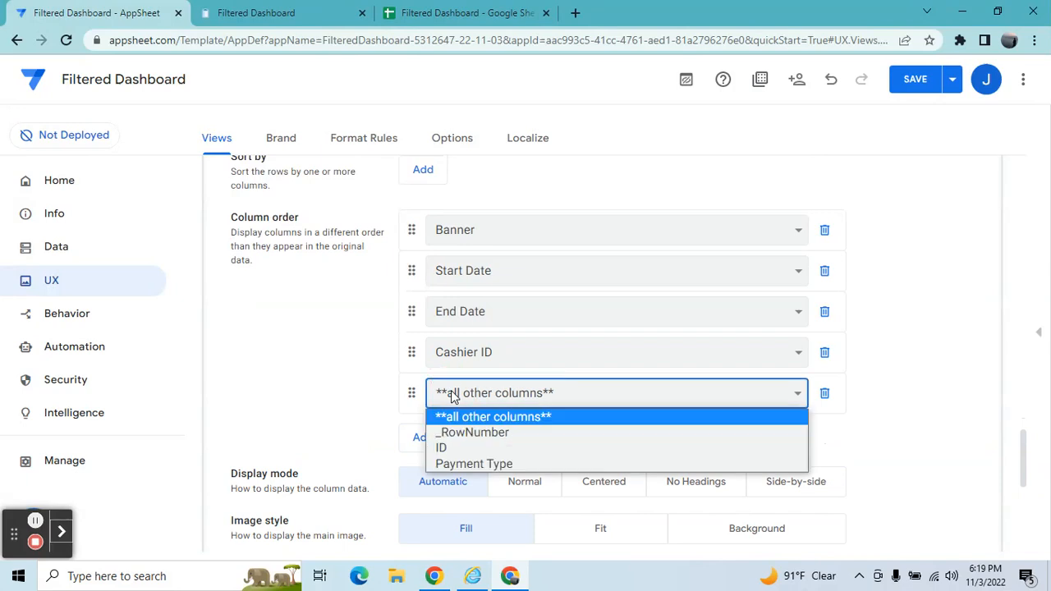
pyautogui.click(470, 463)
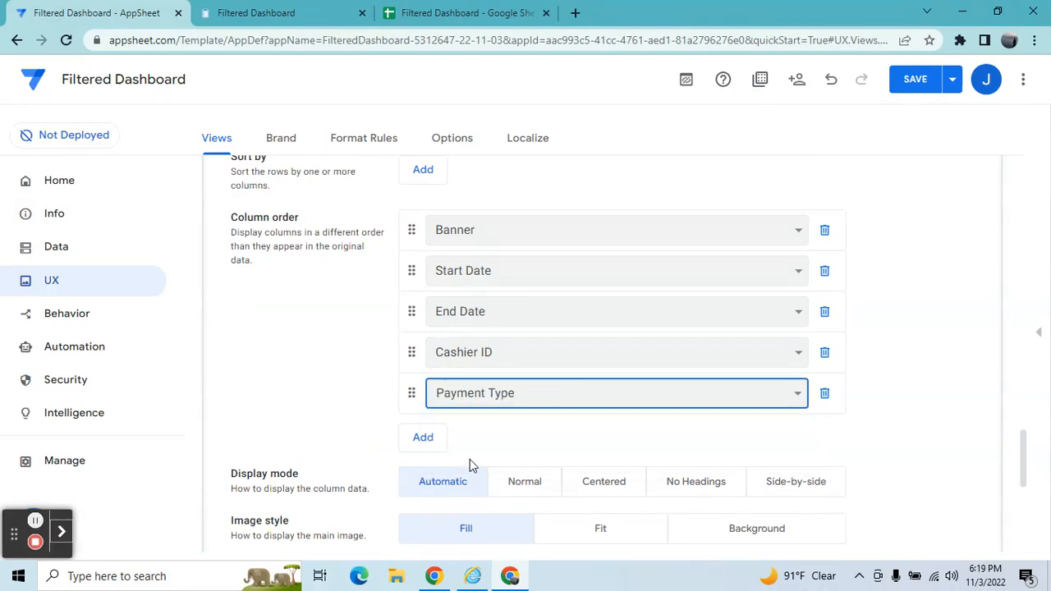
# Set the view's image style to Fit and its display mode to Side-by-side.
pyautogui.click(1025, 448)
pyautogui.moveTo(1025, 448); pyautogui.dragTo(1024, 467)
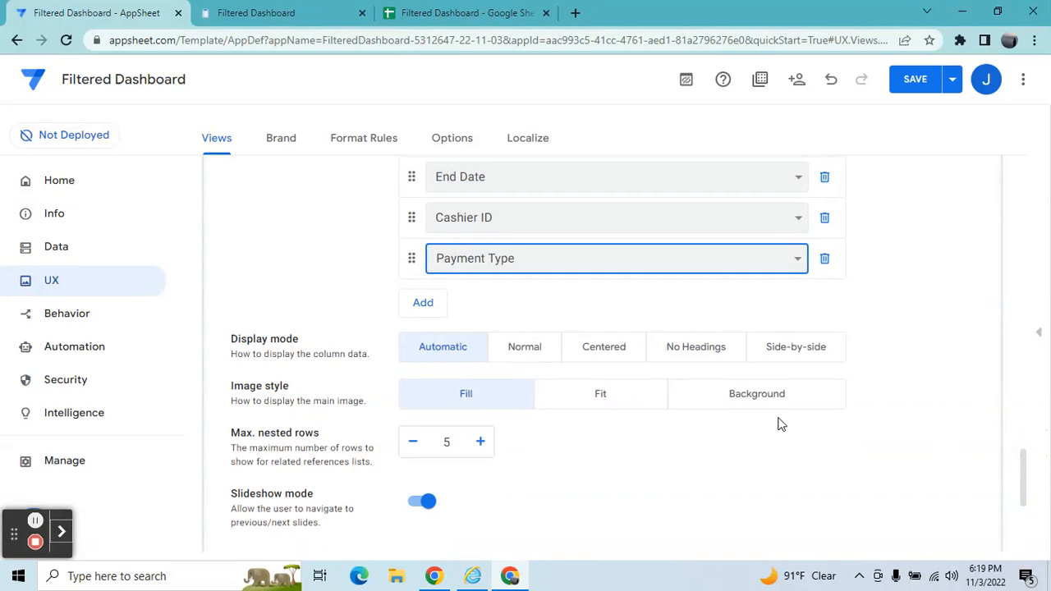
pyautogui.click(605, 413)
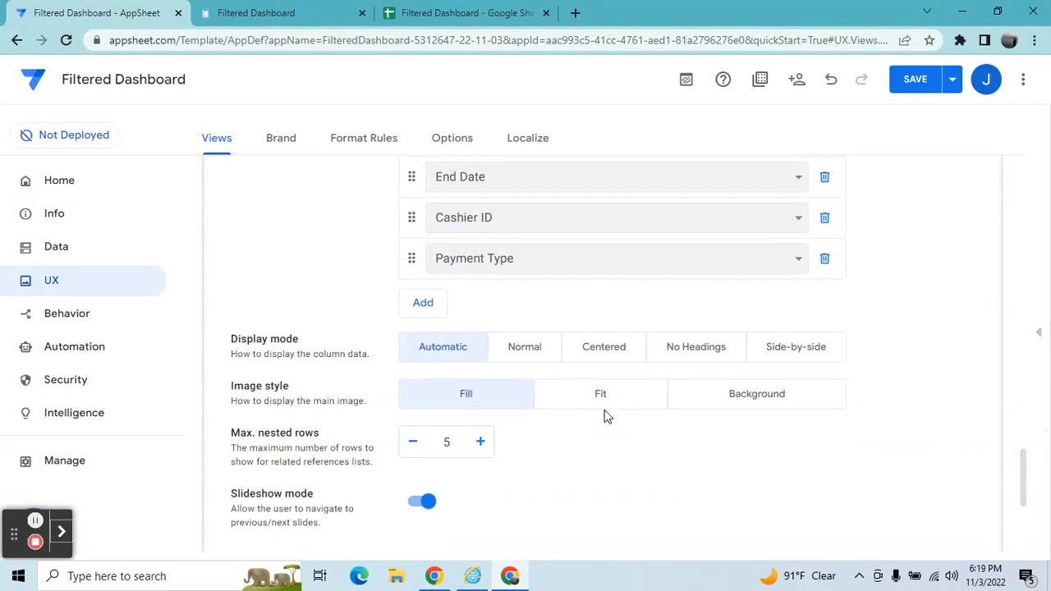
pyautogui.click(600, 403)
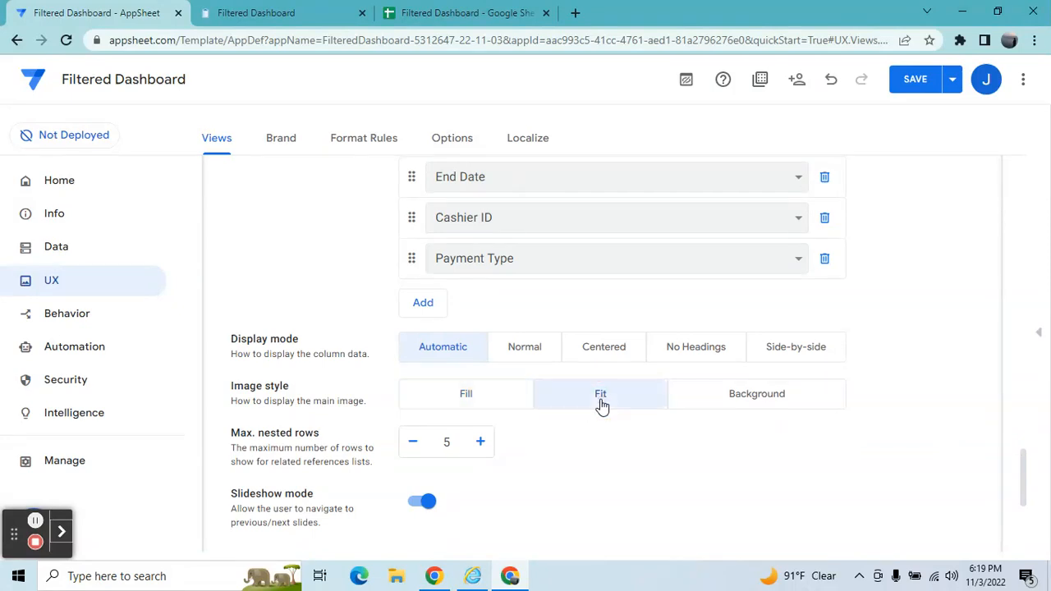
pyautogui.click(774, 360)
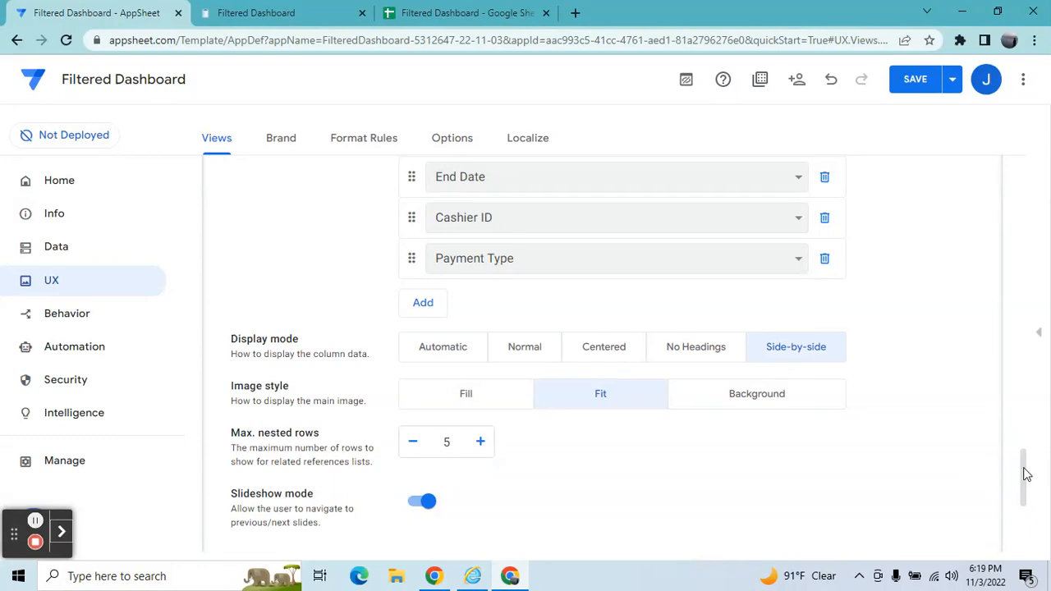
# Create a new slice on the Collection table and name it Filter Data.
pyautogui.moveTo(1025, 469); pyautogui.dragTo(974, 115)
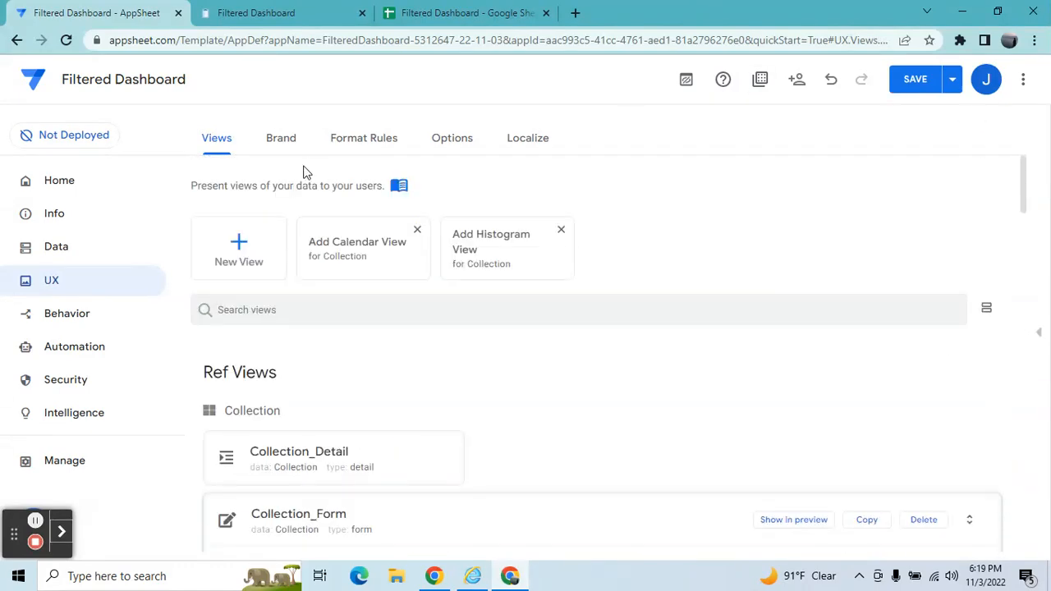
pyautogui.click(64, 249)
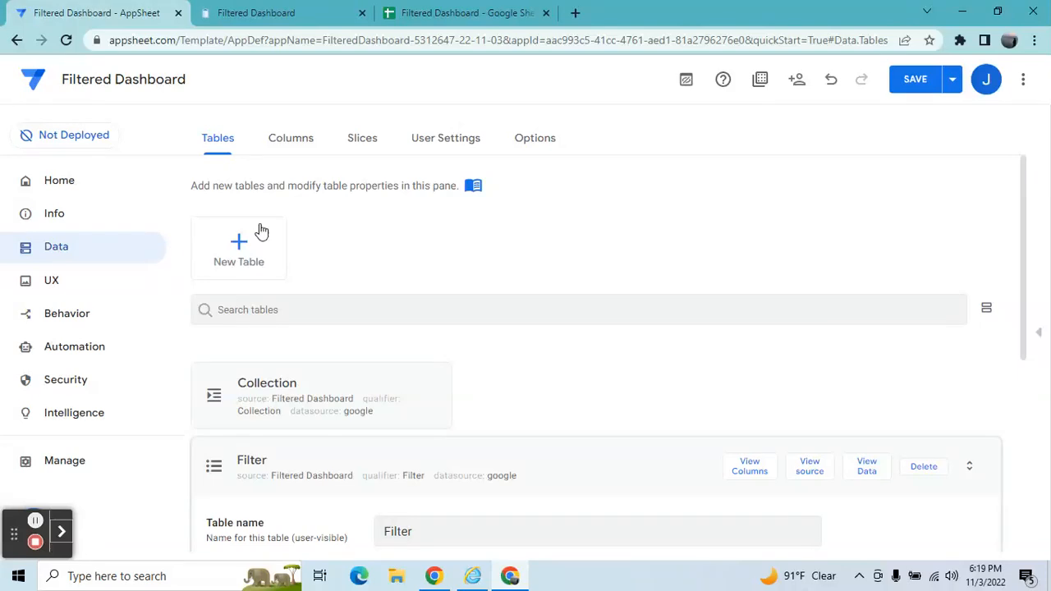
pyautogui.click(372, 140)
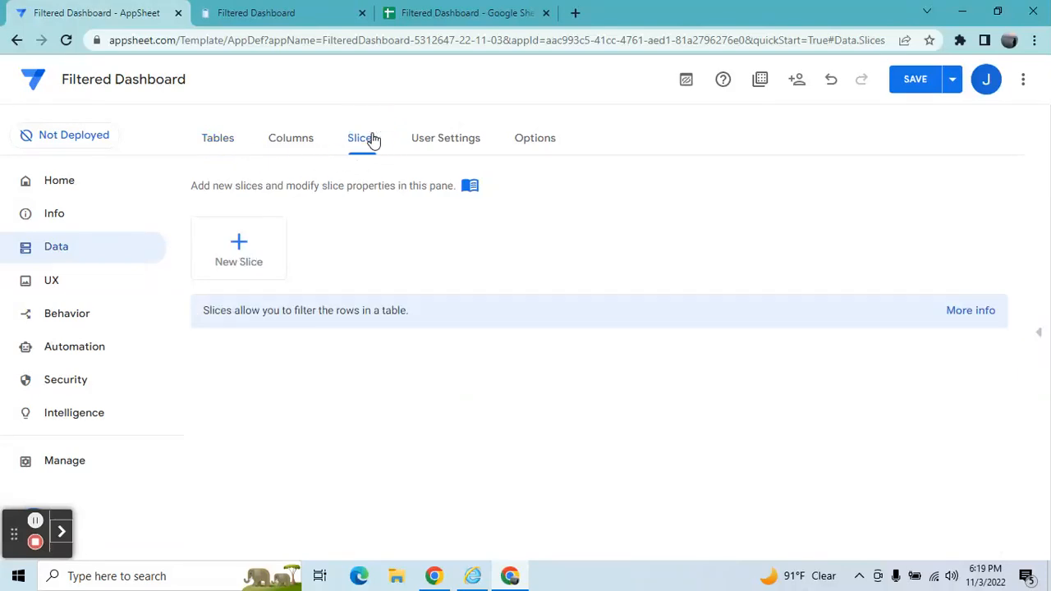
pyautogui.click(240, 242)
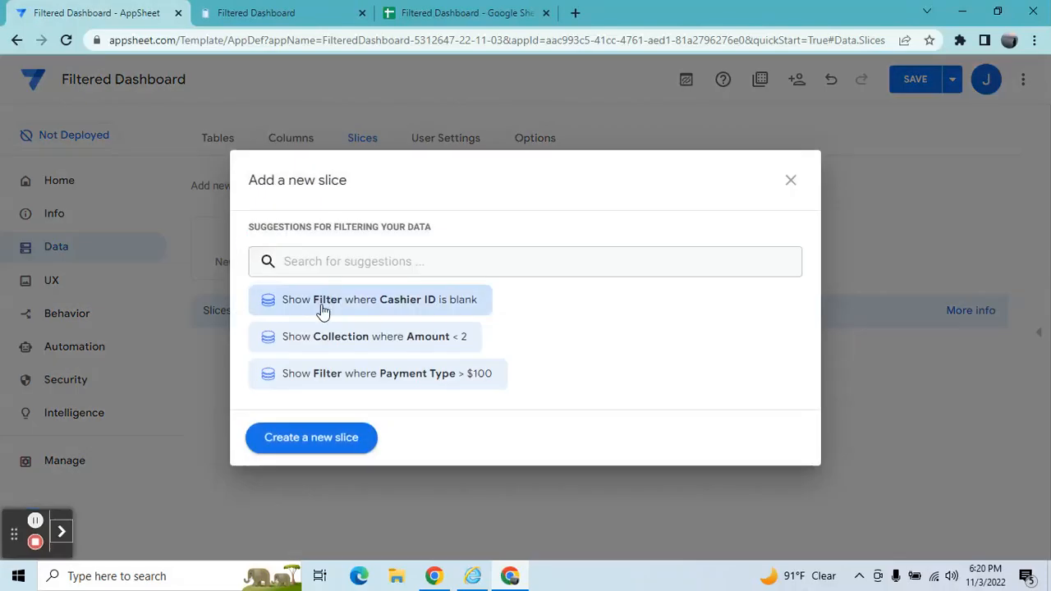
pyautogui.click(312, 447)
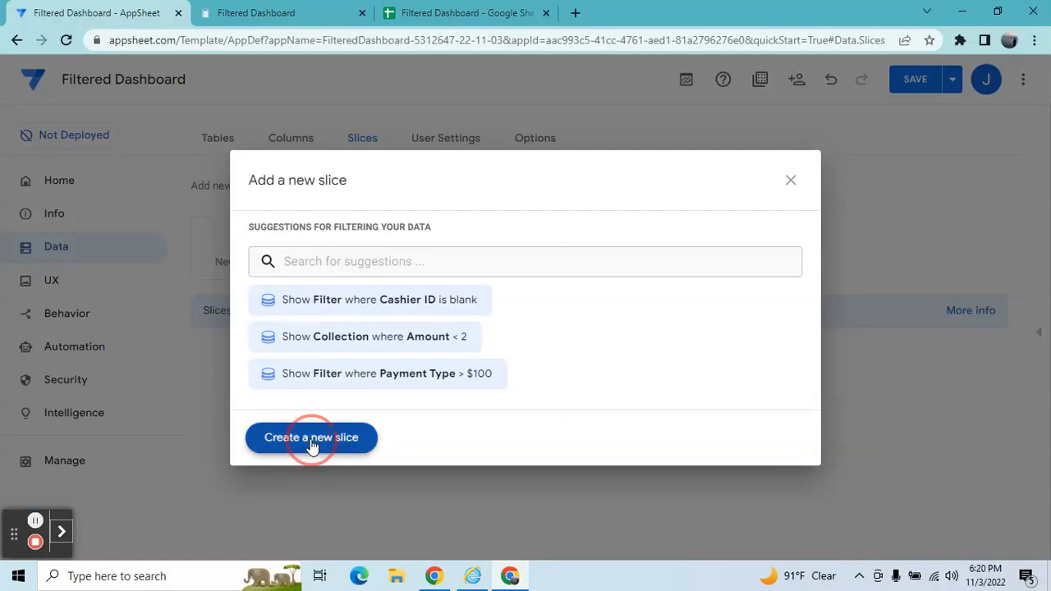
pyautogui.click(456, 247)
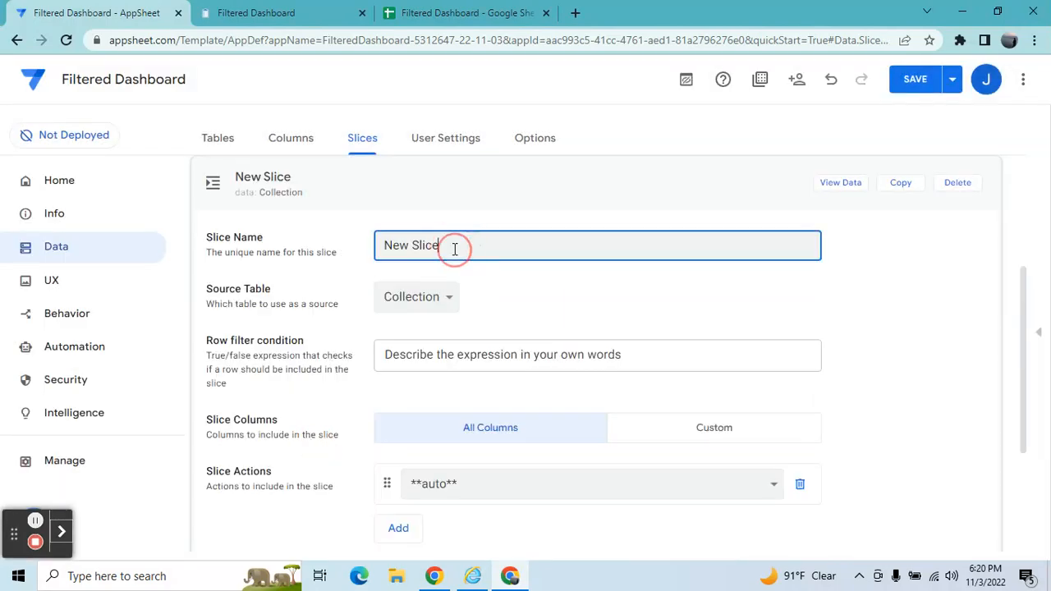
pyautogui.press('BackSpace')
pyautogui.press('BackSpace')
pyautogui.press('BackSpace')
pyautogui.press('BackSpace')
pyautogui.press('BackSpace')
pyautogui.press('BackSpace')
pyautogui.press('BackSpace')
pyautogui.press('BackSpace')
pyautogui.write('Filter Data')
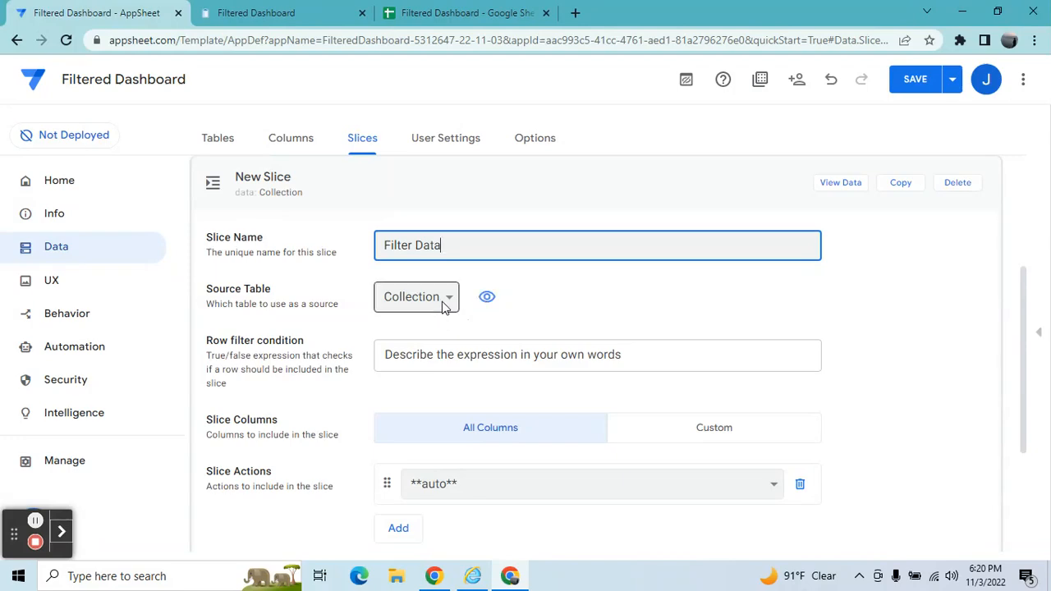
# Open a custom row filter expression for the slice and start it with Isnotblank(Any(Select(Filter.
pyautogui.click(459, 11)
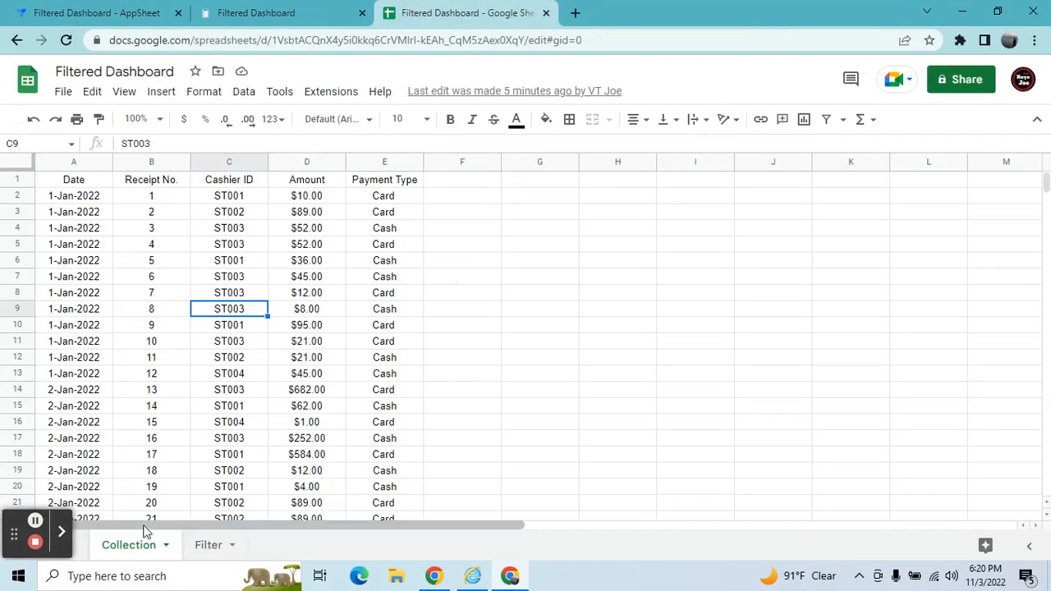
pyautogui.click(121, 11)
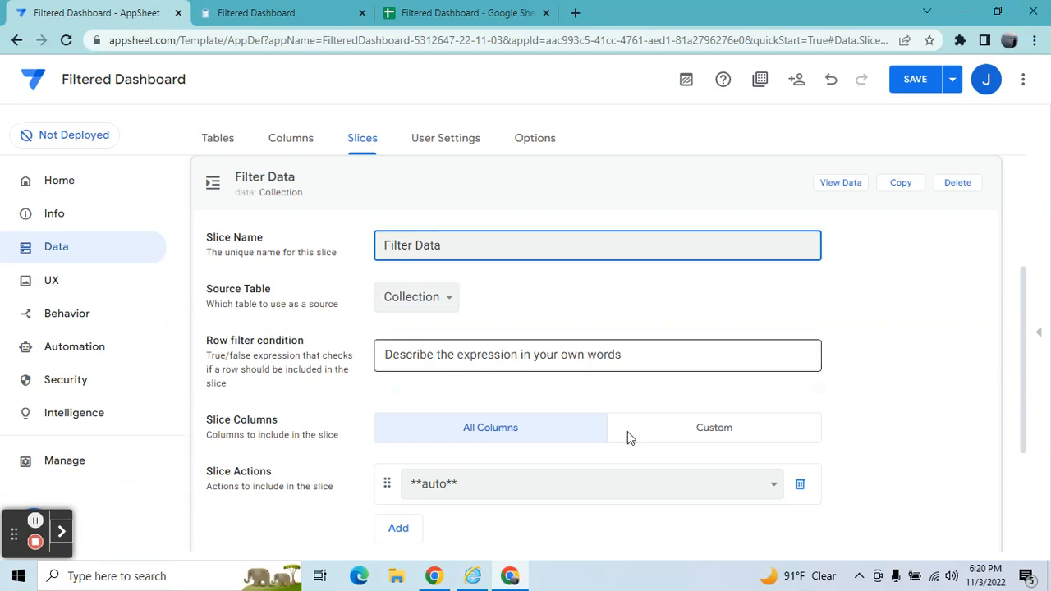
pyautogui.click(654, 368)
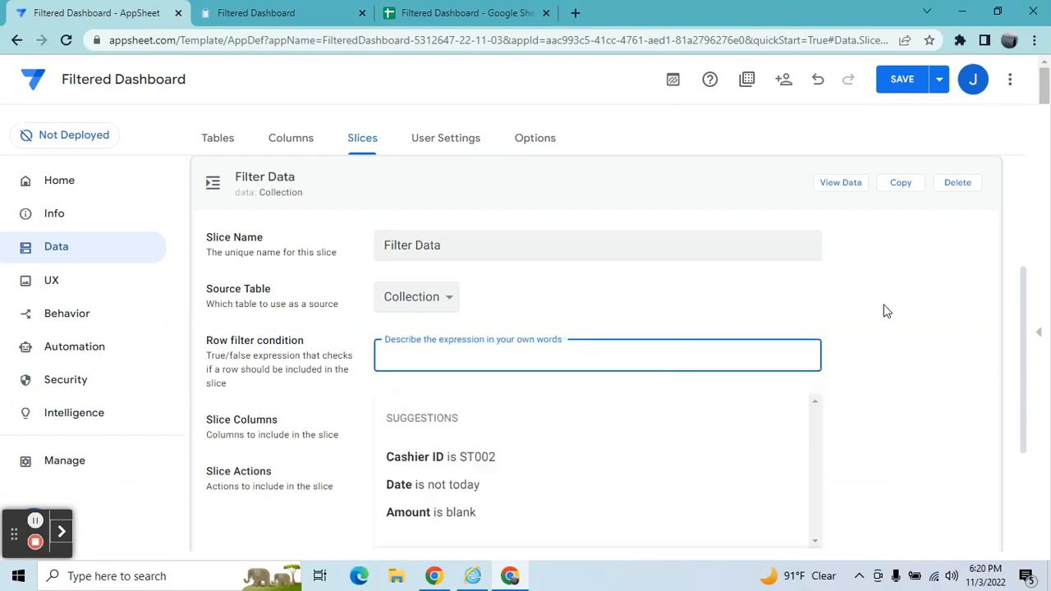
pyautogui.moveTo(1023, 296); pyautogui.dragTo(1021, 353)
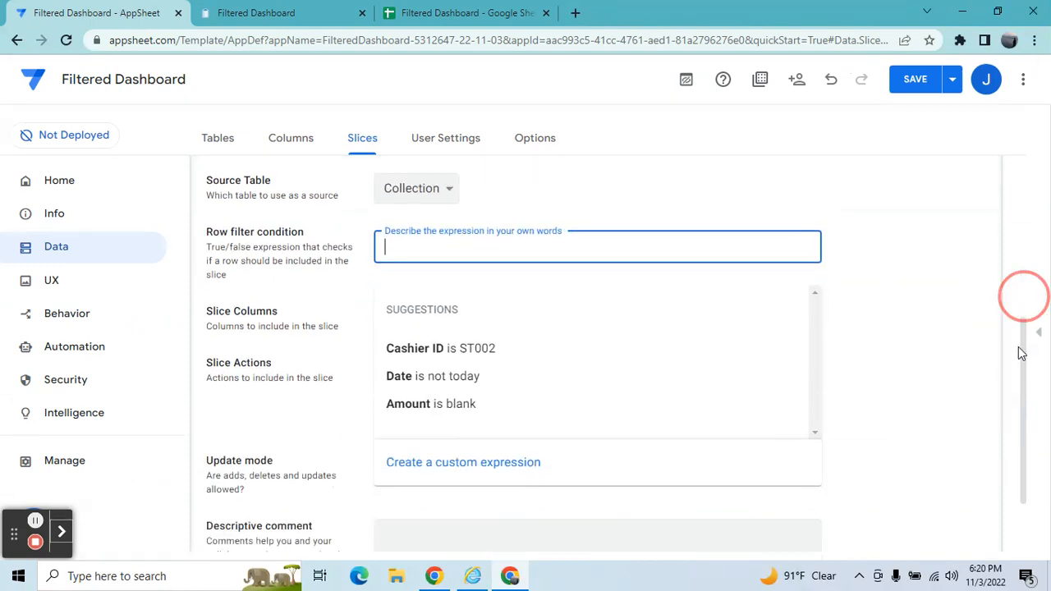
pyautogui.click(559, 472)
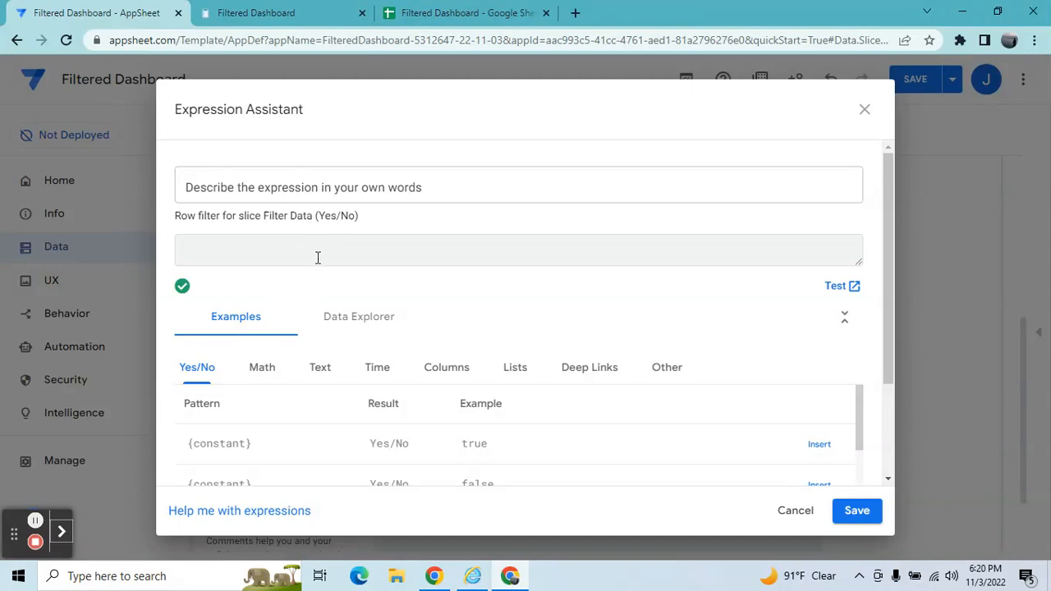
pyautogui.write('Isnotblank(Any(')
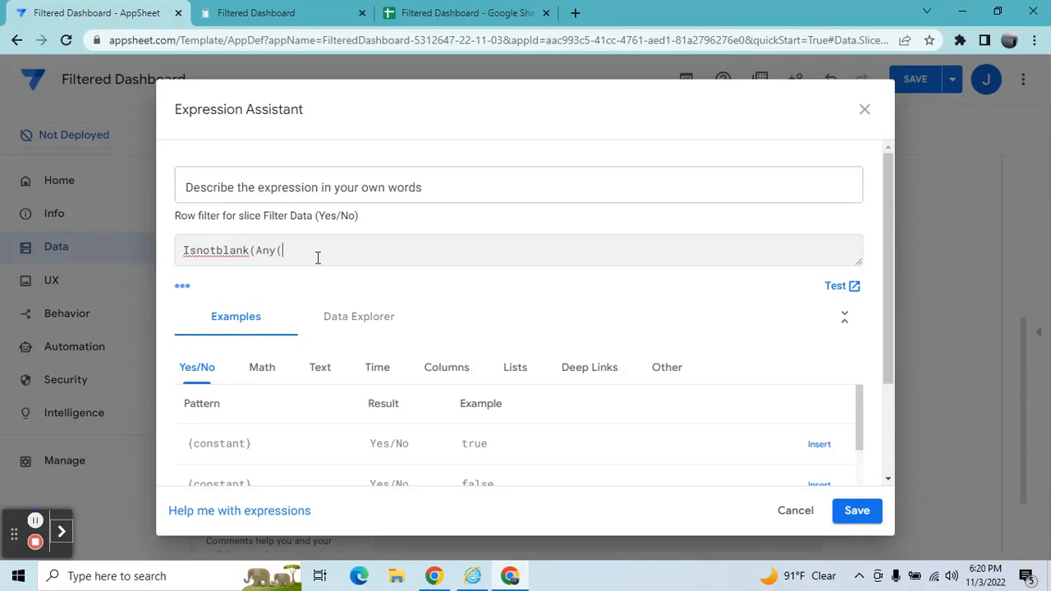
pyautogui.write('Select(Filter')
# Examine the Filter sheet's columns and the running dashboard app for reference.
pyautogui.click(447, 12)
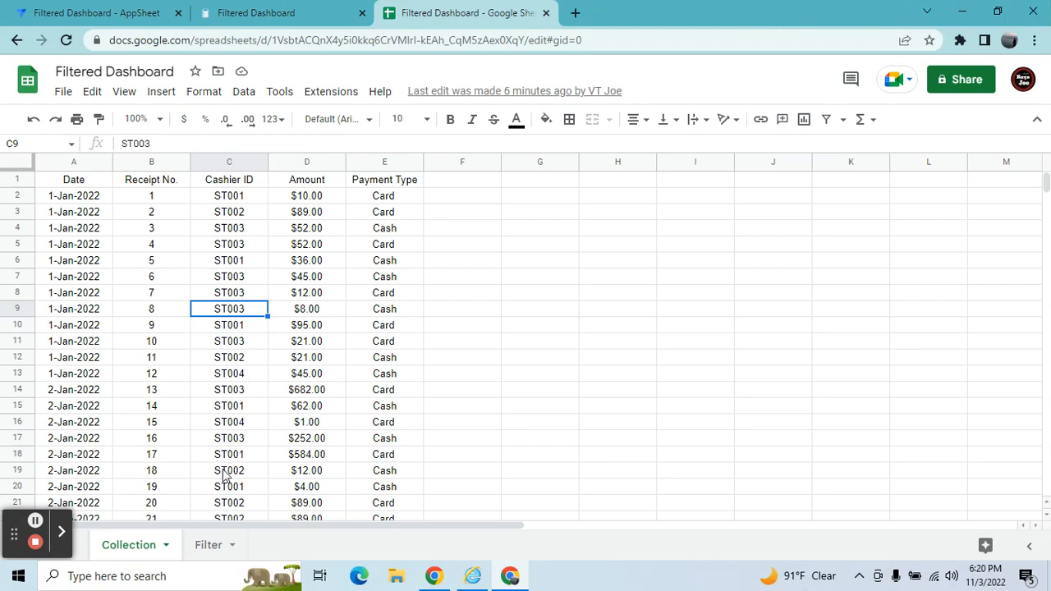
pyautogui.click(208, 544)
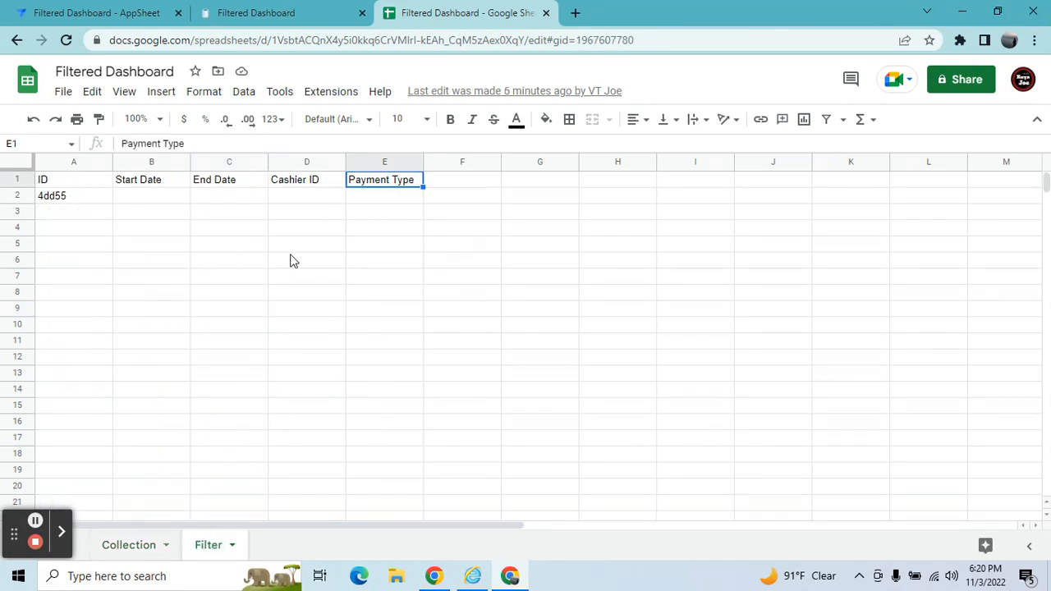
pyautogui.click(96, 10)
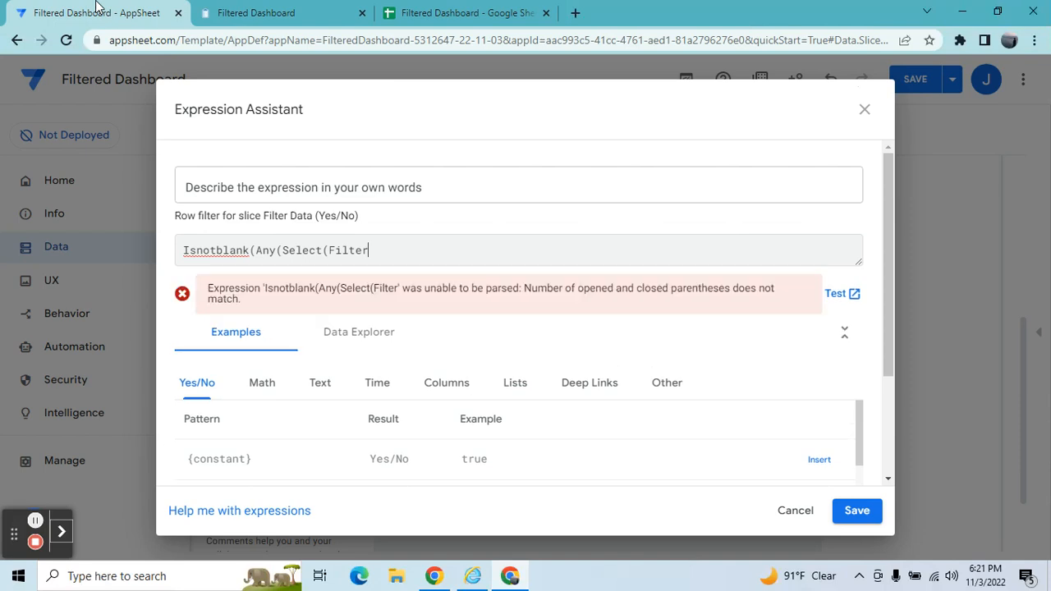
pyautogui.click(280, 11)
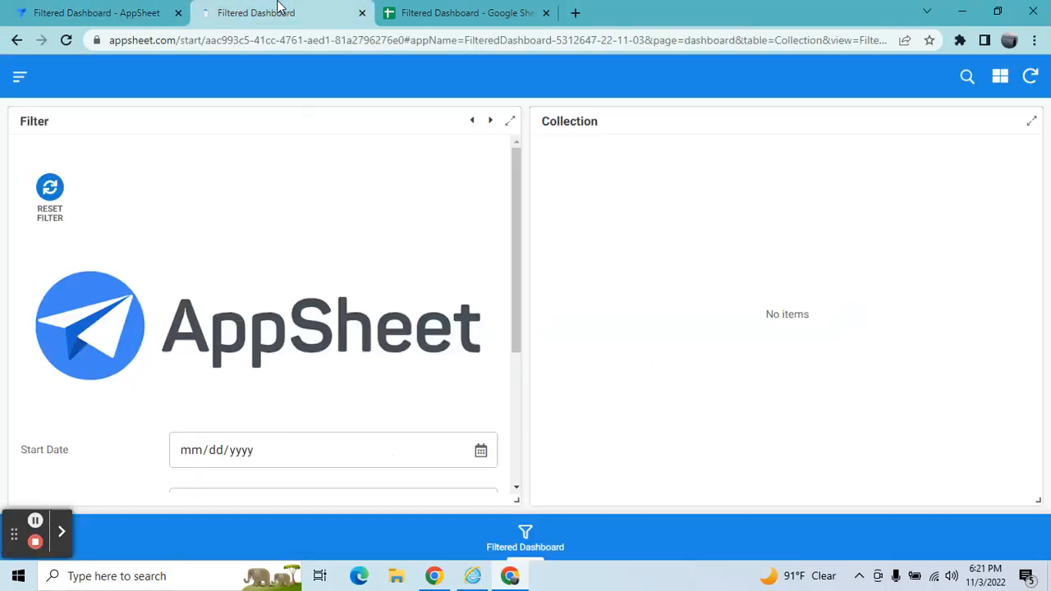
pyautogui.click(451, 23)
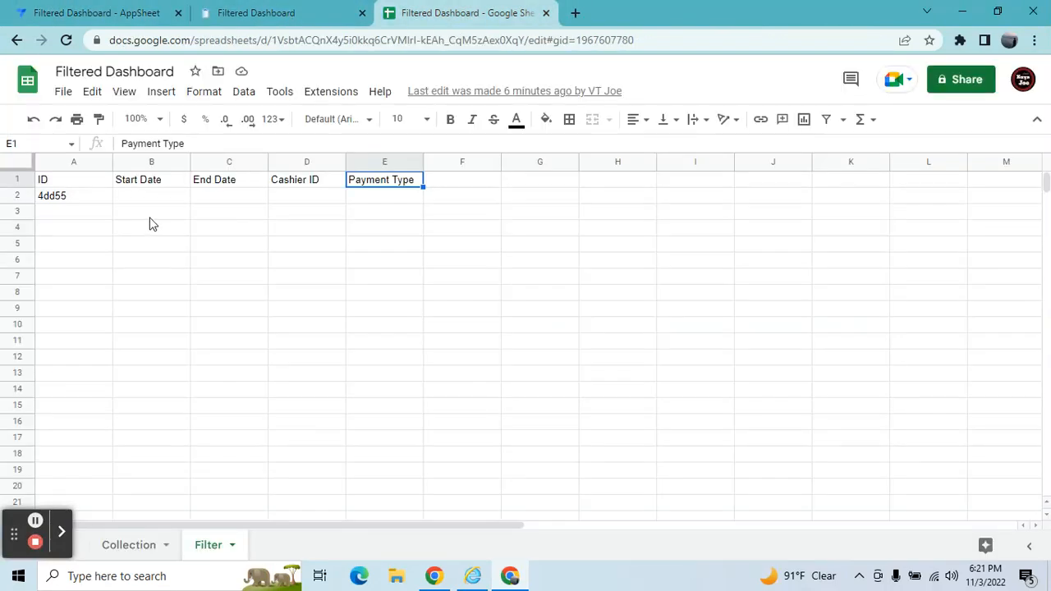
pyautogui.click(102, 202)
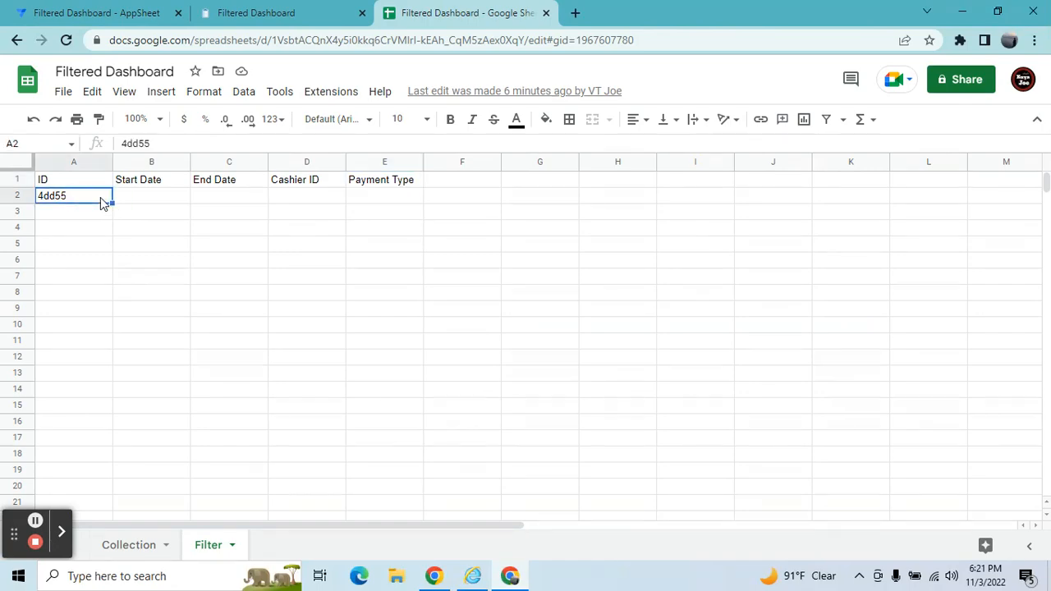
pyautogui.click(248, 11)
pyautogui.click(79, 8)
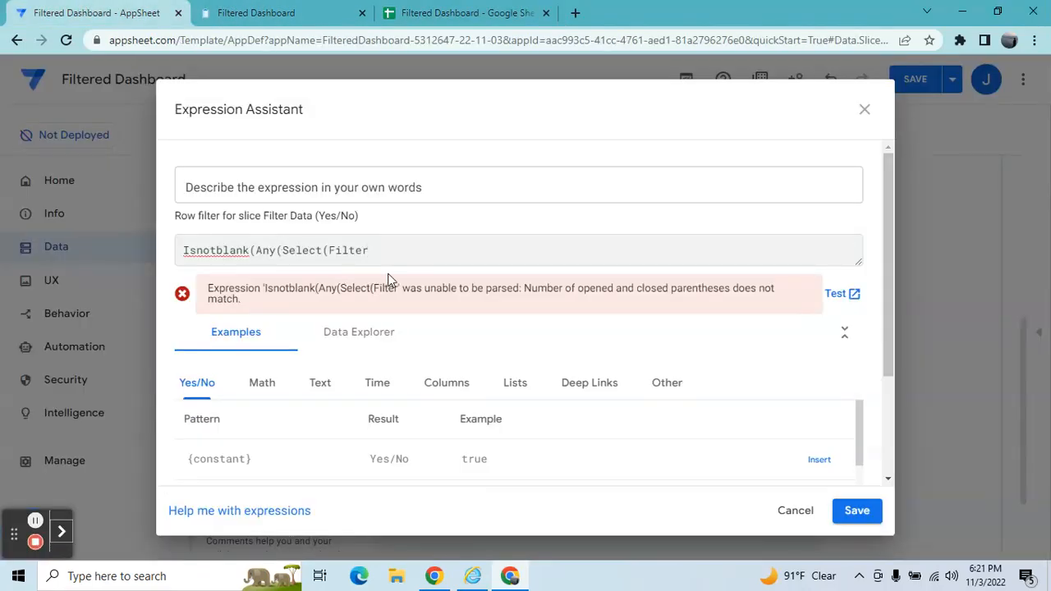
# Continue the expression with [ID],And([_Thisrow].[Date] to select Filter IDs by date.
pyautogui.write('[ID')
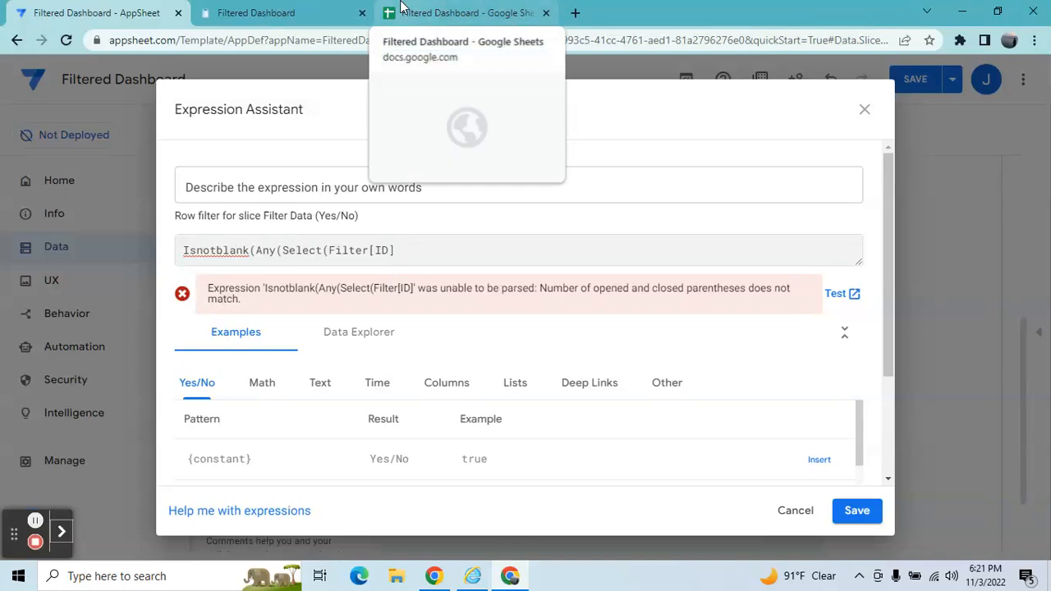
pyautogui.write(',And(')
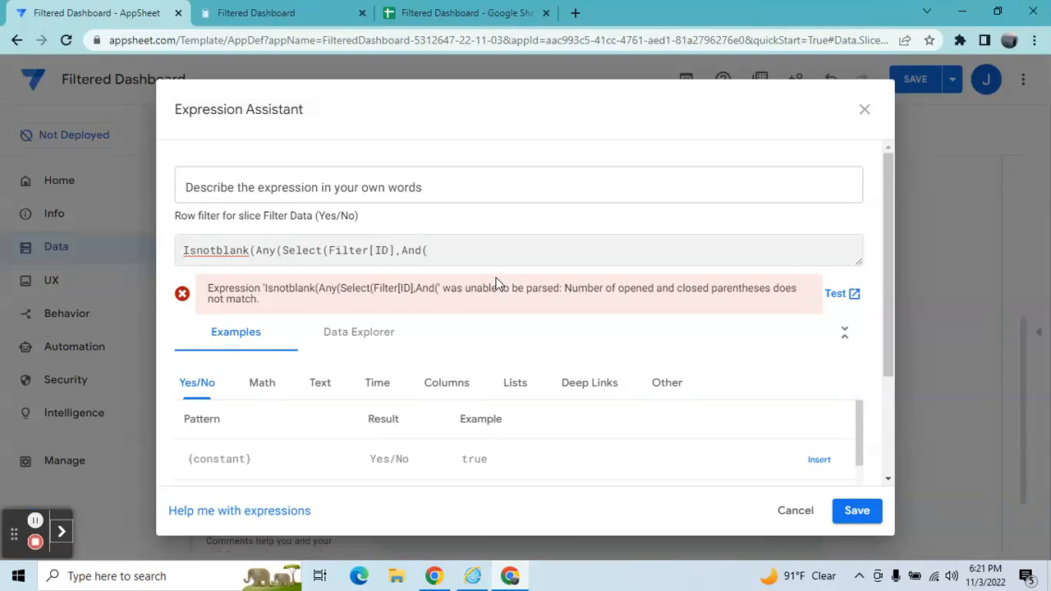
pyautogui.write('[_')
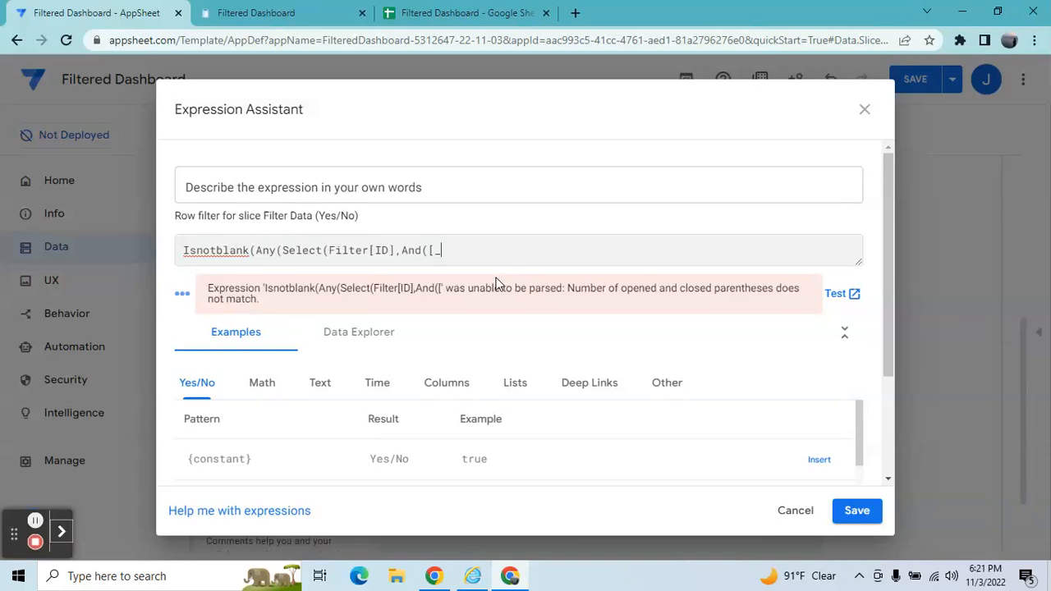
pyautogui.write('Thisrow].[Date')
# Check the Collection sheet's Date column and add the condition >=[Start Date] to the expression.
pyautogui.click(427, 13)
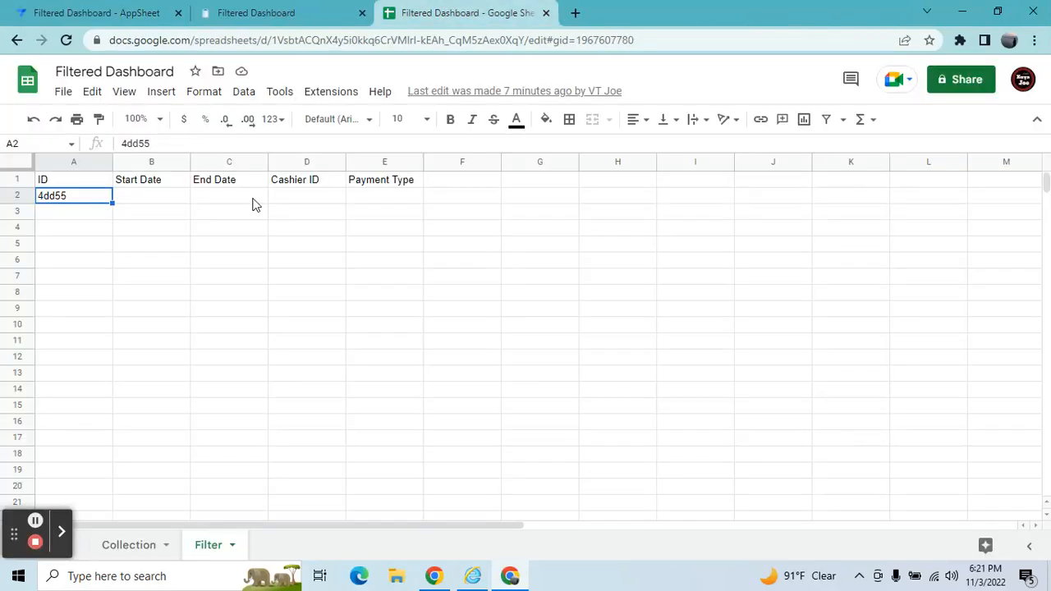
pyautogui.click(141, 545)
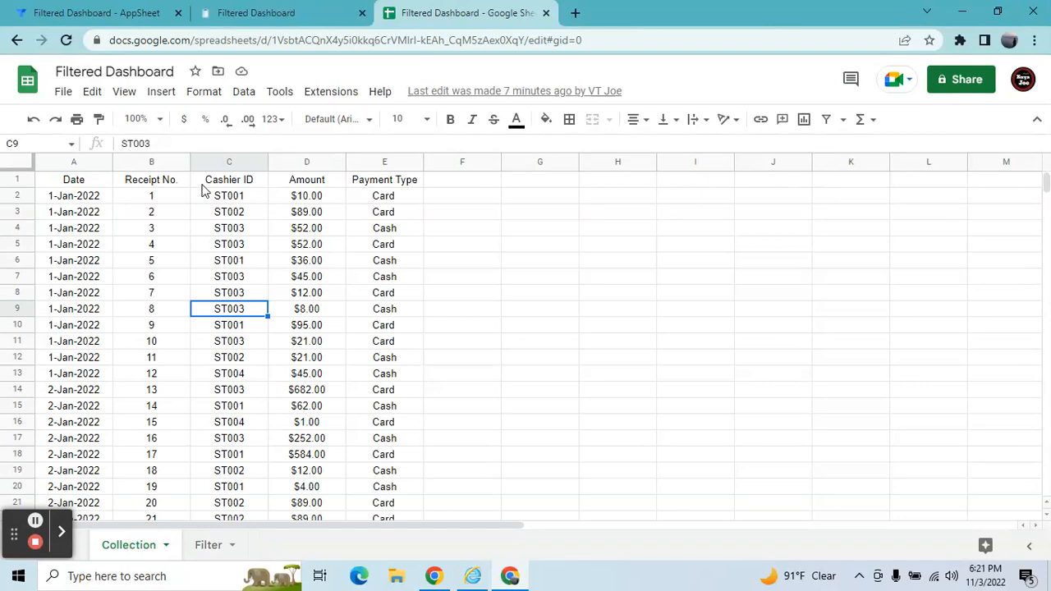
pyautogui.click(92, 183)
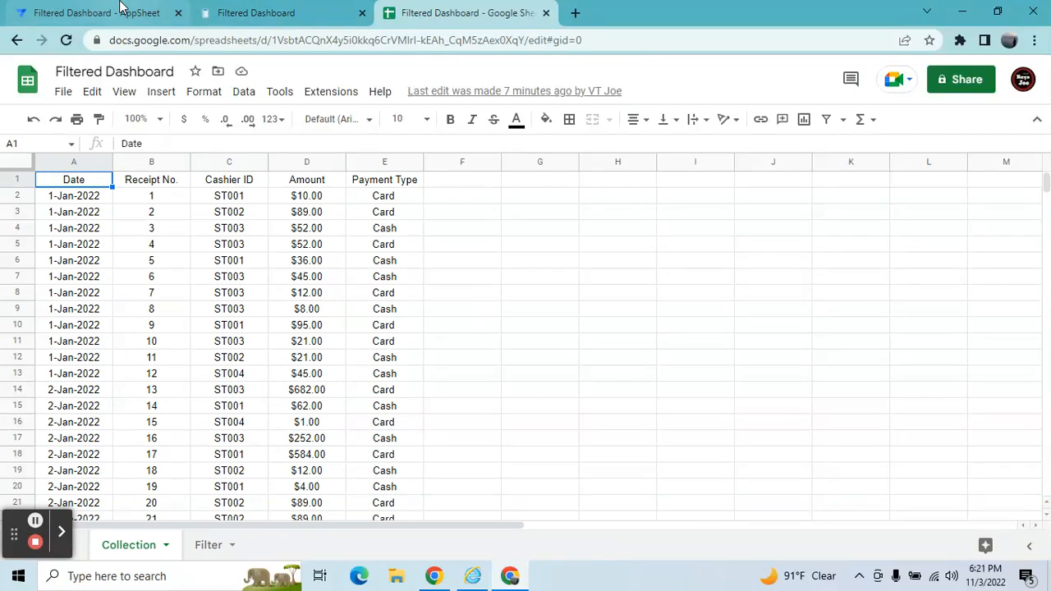
pyautogui.click(150, 10)
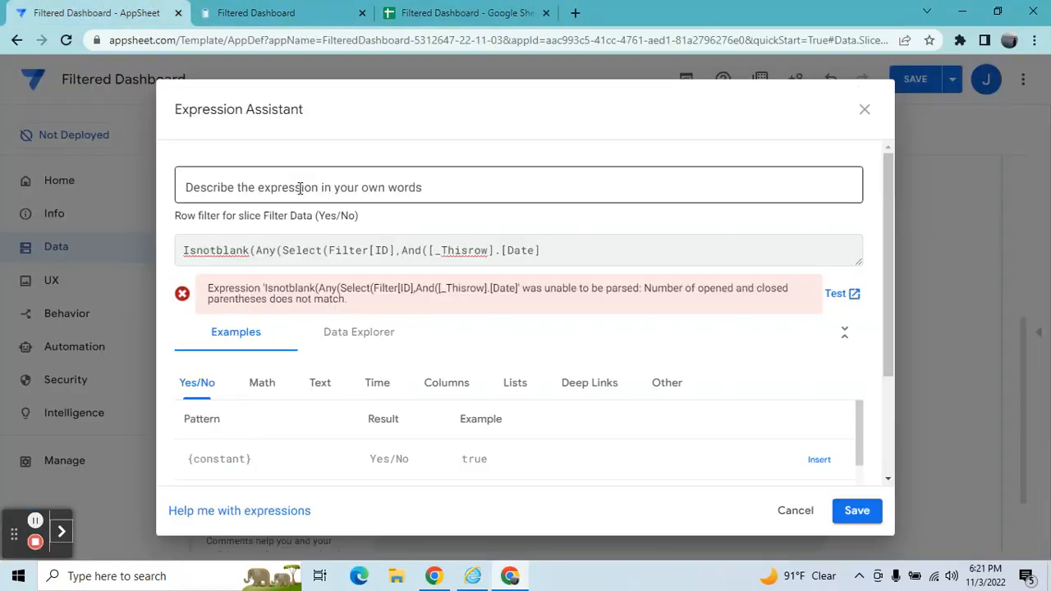
pyautogui.write('>=[Start Date],')
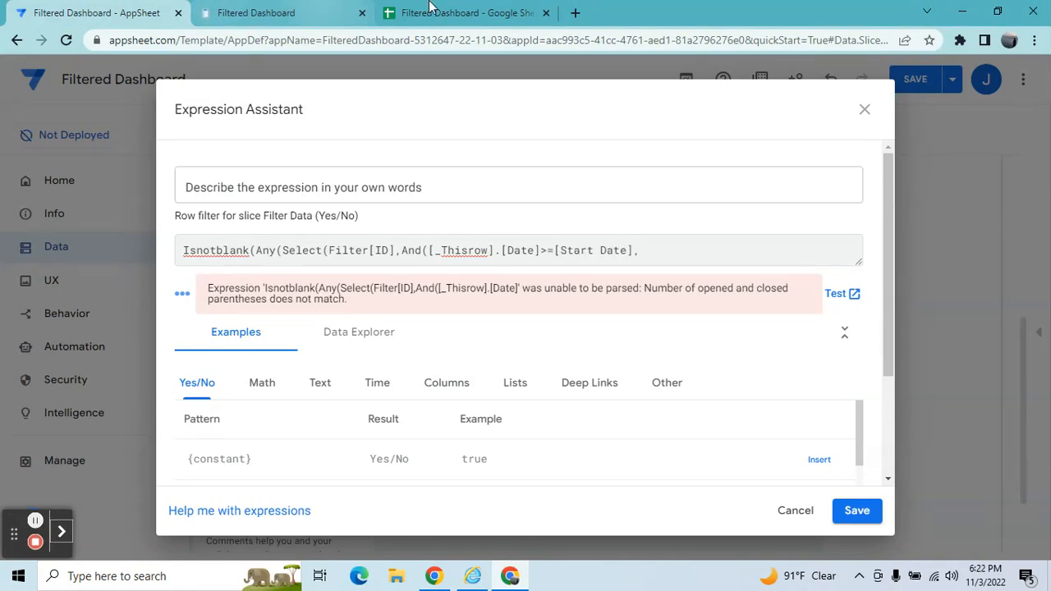
# Check the Filter sheet's columns and add the condition [_Thisrow].[Date]<=[End Date] to the expression.
pyautogui.click(429, 12)
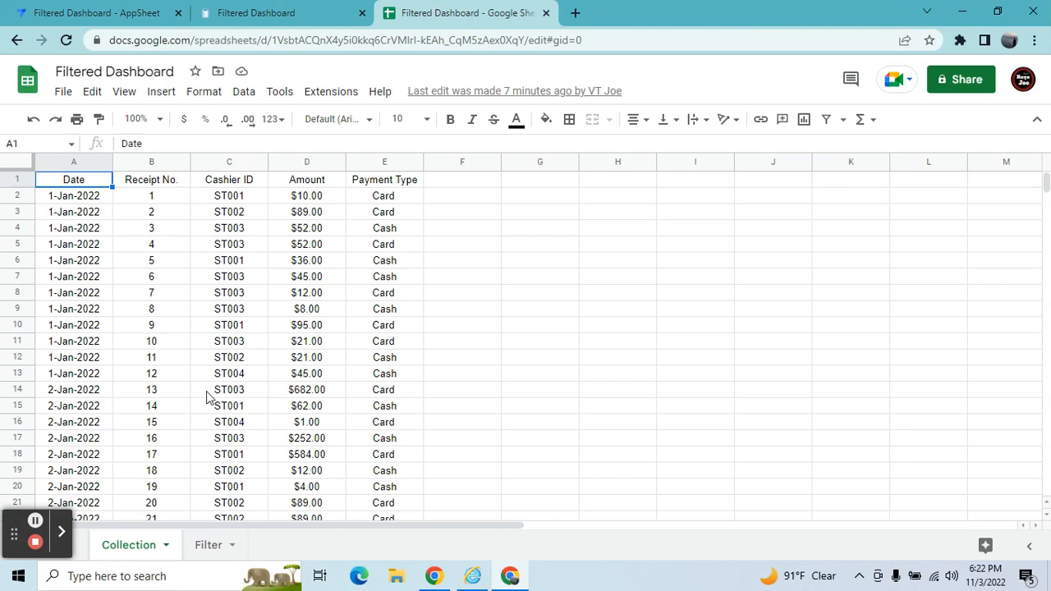
pyautogui.click(208, 545)
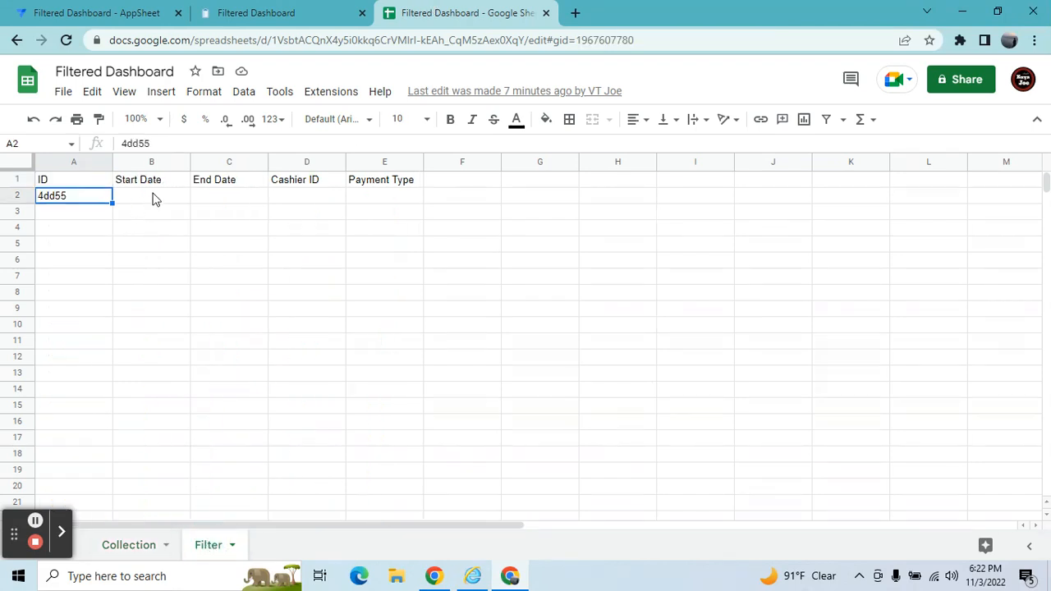
pyautogui.click(152, 181)
pyautogui.click(207, 184)
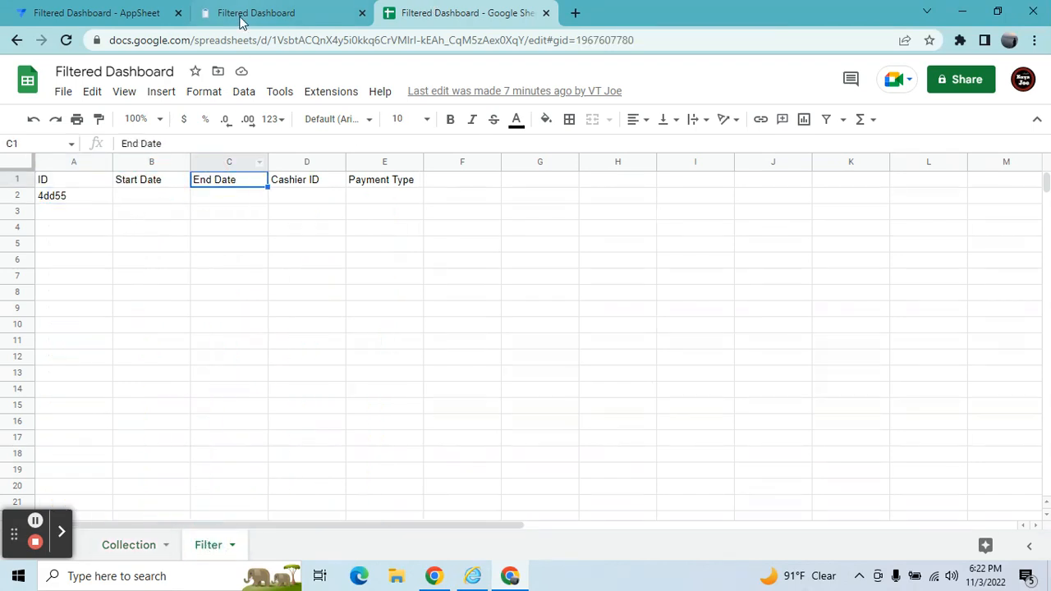
pyautogui.click(115, 13)
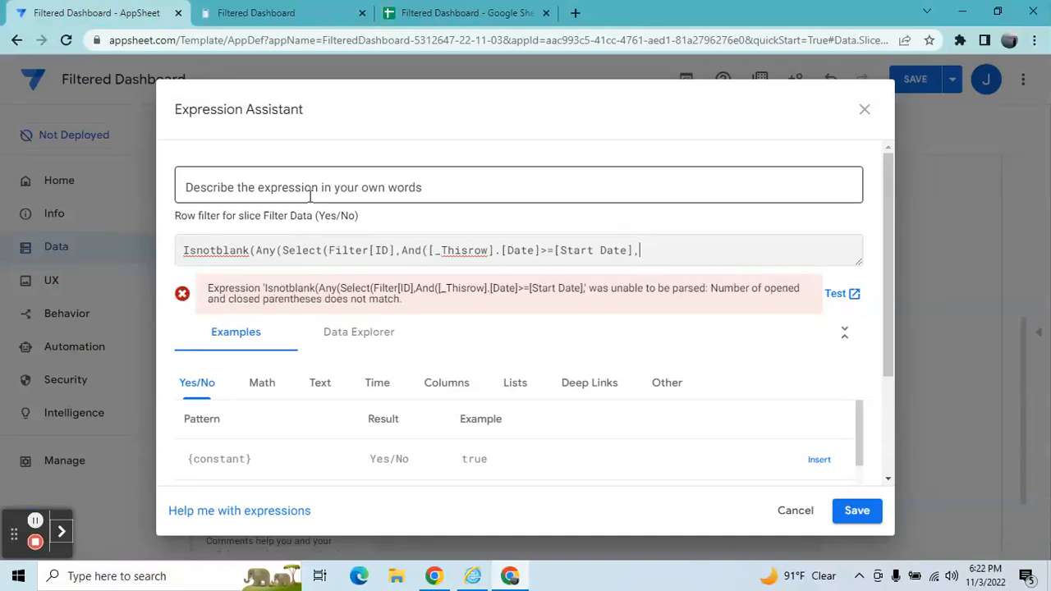
pyautogui.write('Date],[')
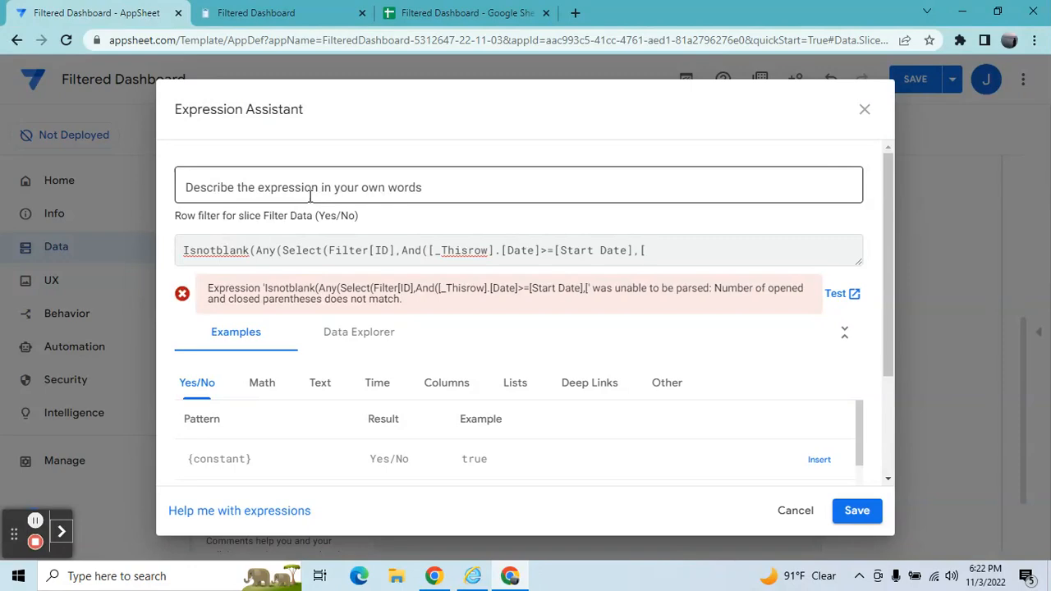
pyautogui.write('_Thisrow]')
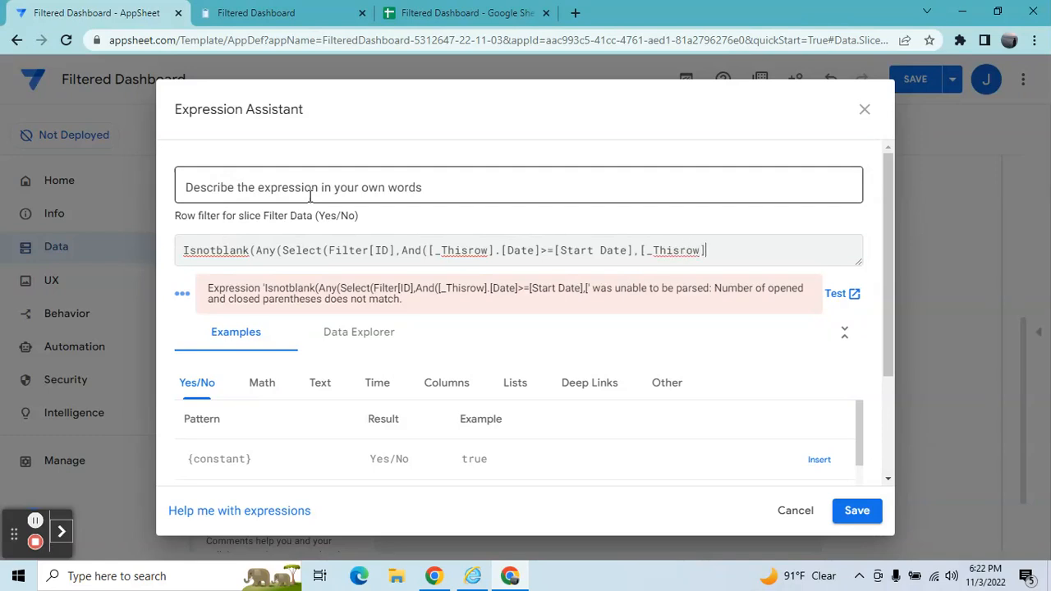
pyautogui.write('.[Date')
pyautogui.write('[')
pyautogui.write('End Date')
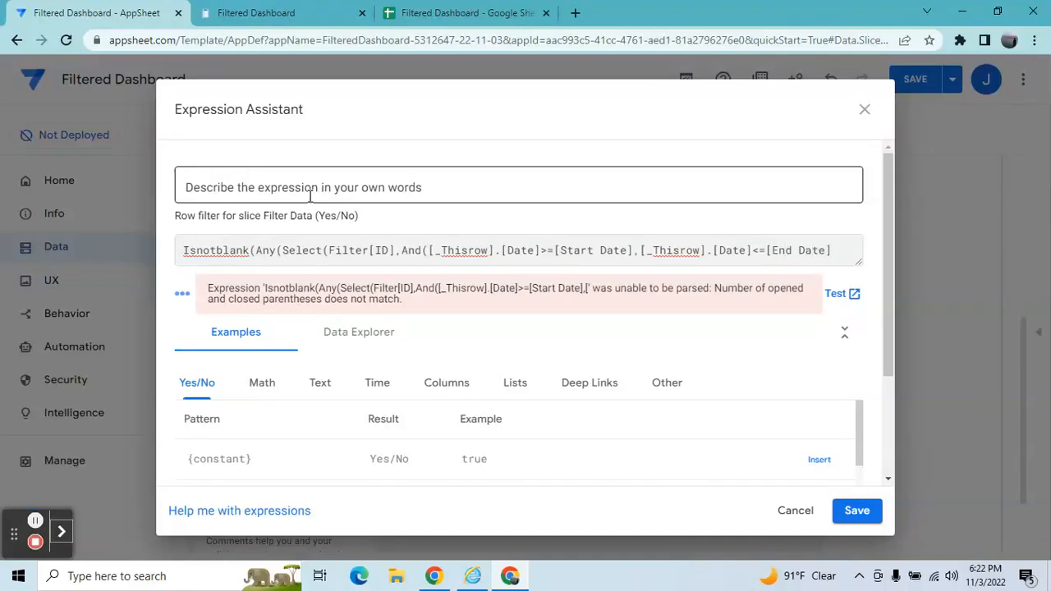
pyautogui.write('],[_this')
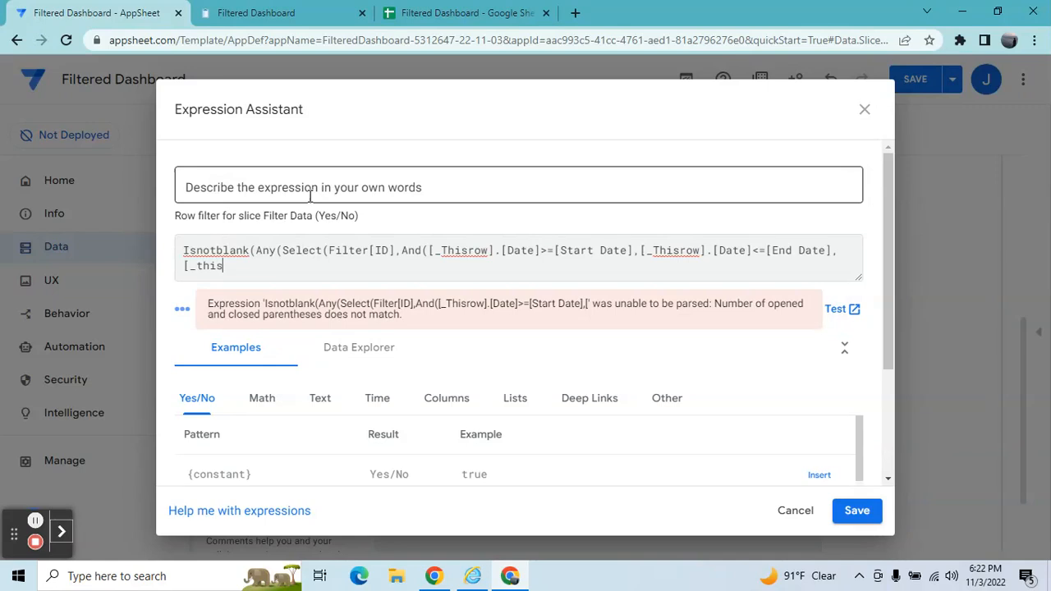
pyautogui.write('row].[')
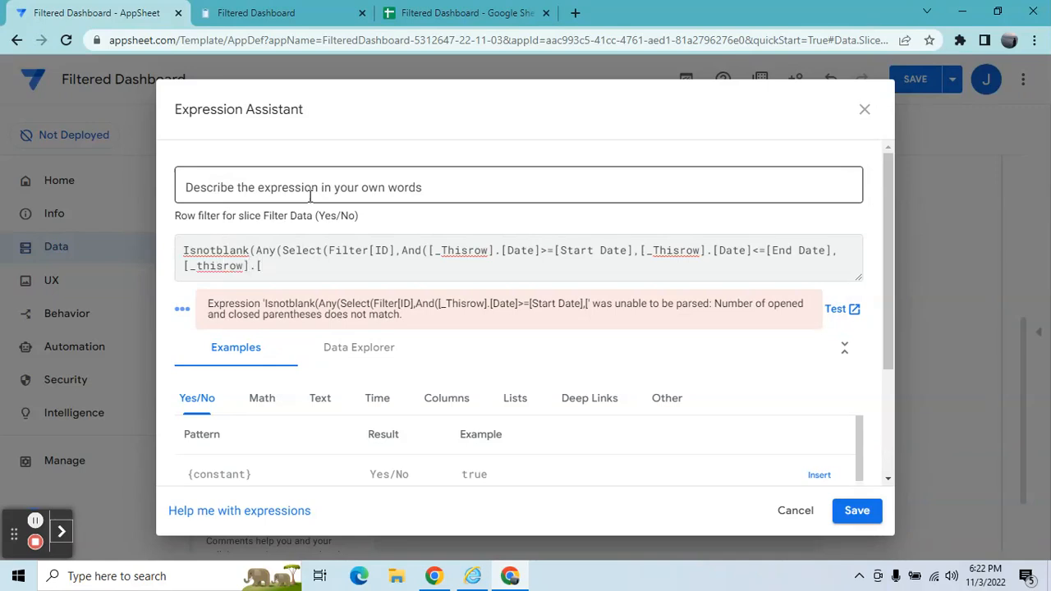
pyautogui.write('Payment Type]=[')
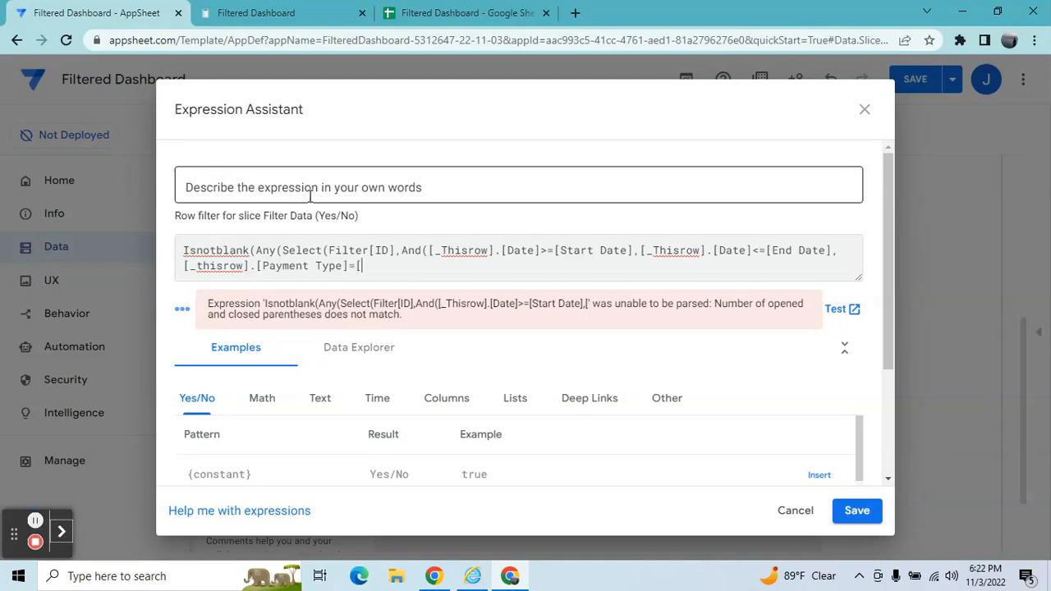
pyautogui.write('Payment Type],[_thi')
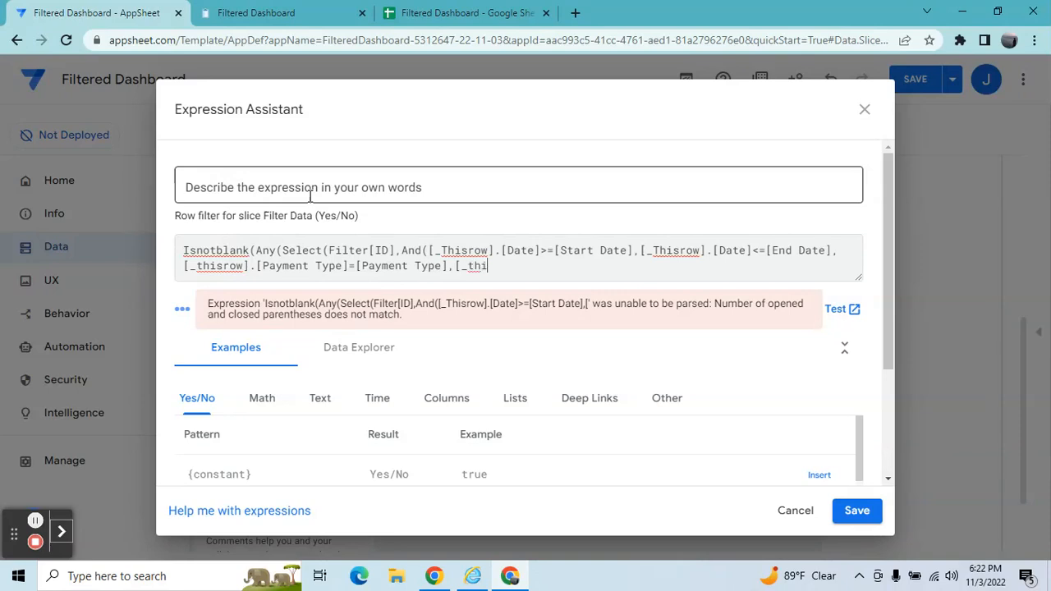
pyautogui.write('srow].[Cashier')
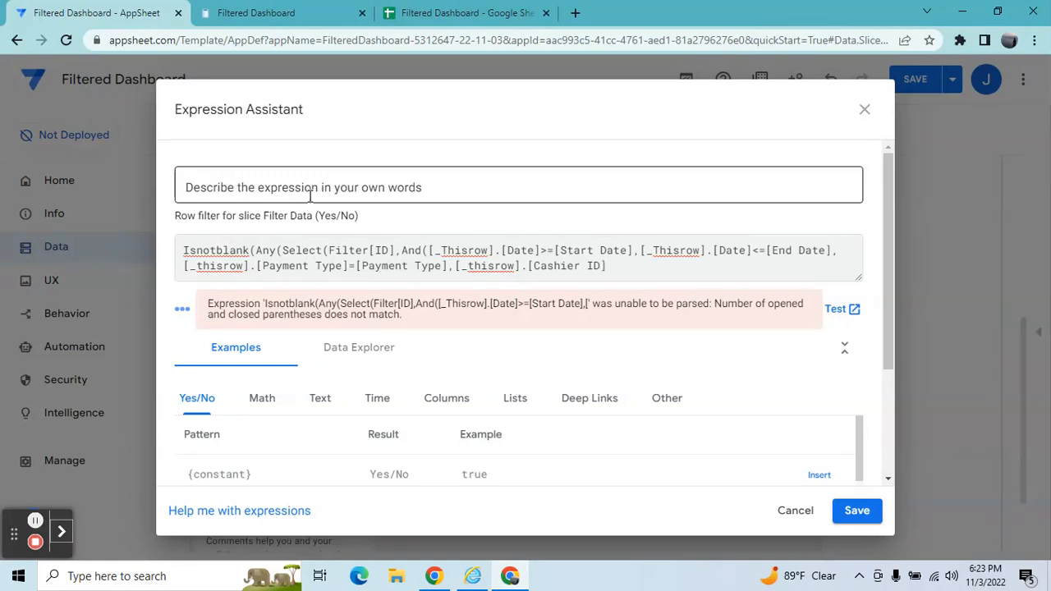
# Add the condition [_thisrow].[Cashier ID]=[Cashier ID], close all open parentheses, and save the row filter expression.
pyautogui.write('ID]=[Cashier ID])))')
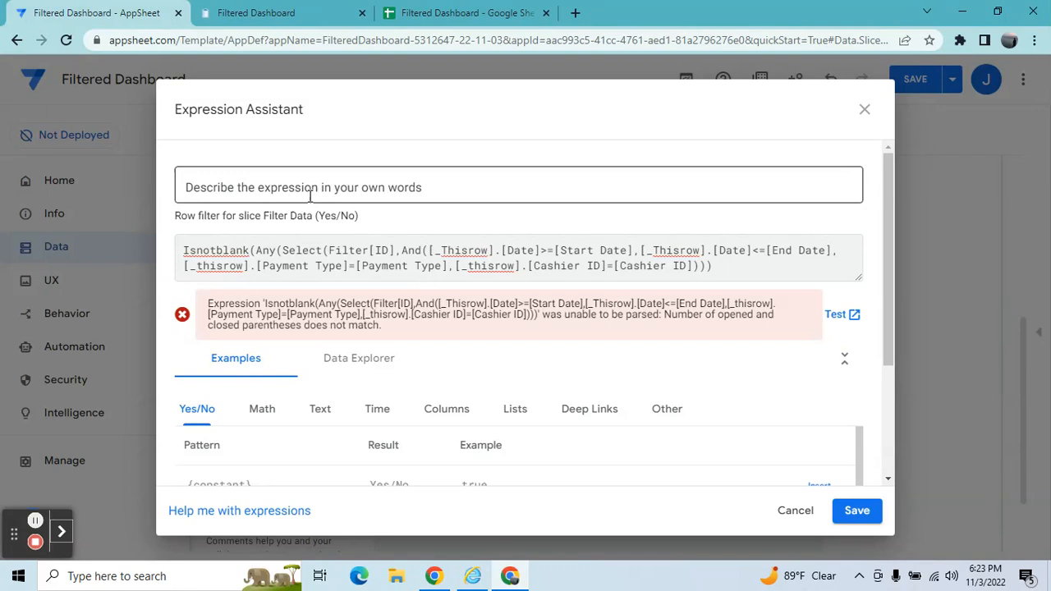
pyautogui.write(')')
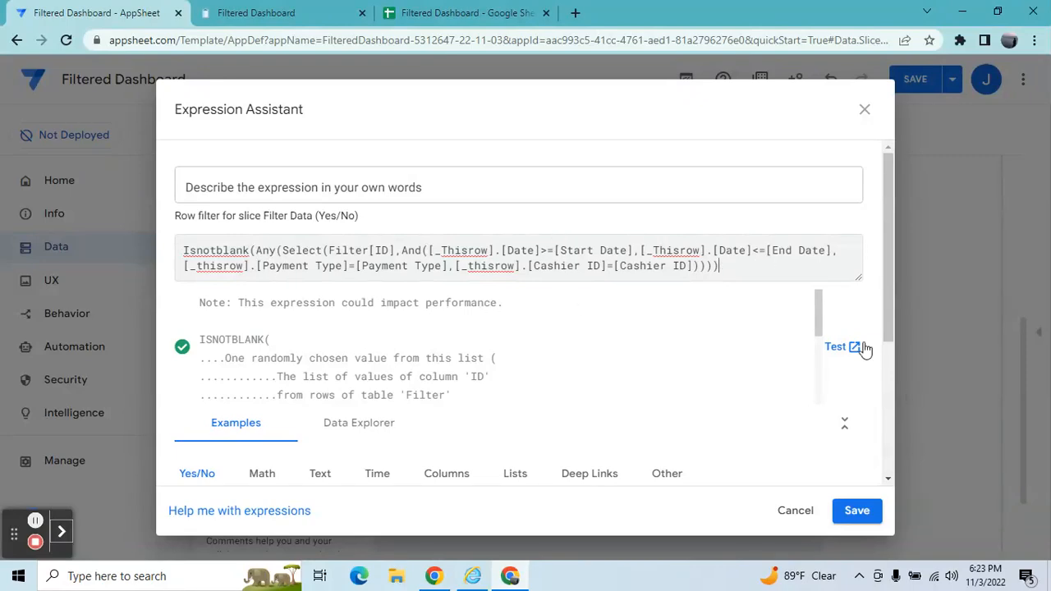
pyautogui.moveTo(887, 300)
pyautogui.mouseDown()
pyautogui.moveTo(891, 368)
pyautogui.moveTo(878, 285)
pyautogui.mouseUp()
pyautogui.click(865, 512)
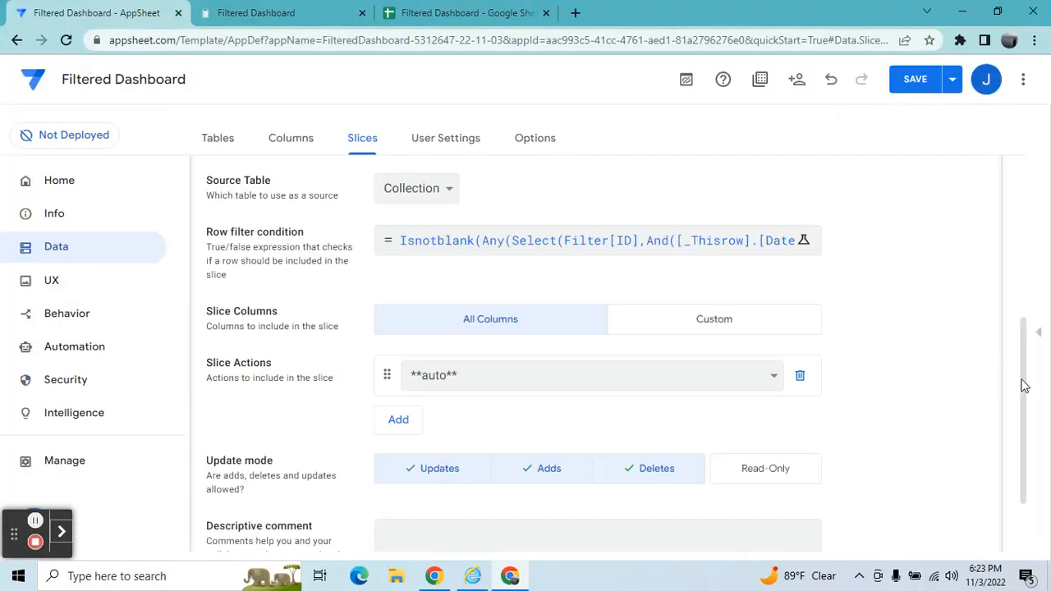
# Set the Filter Data slice's update mode to Read-Only.
pyautogui.moveTo(1025, 385); pyautogui.dragTo(1026, 403)
pyautogui.click(799, 433)
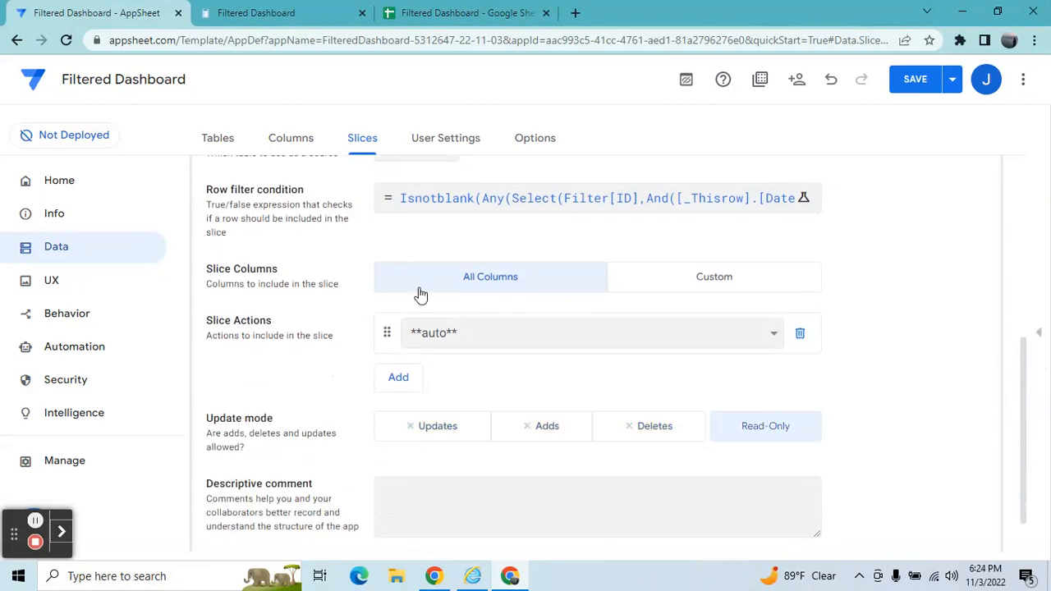
# Add a new table view named Filtered Data for the Filter Data slice, positioned as ref.
pyautogui.click(69, 290)
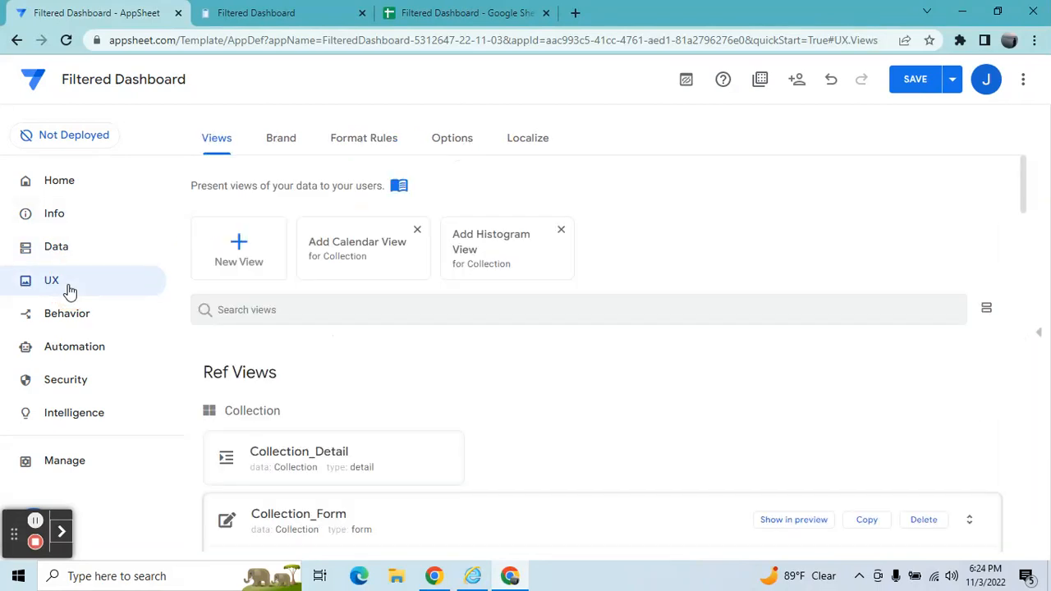
pyautogui.click(239, 255)
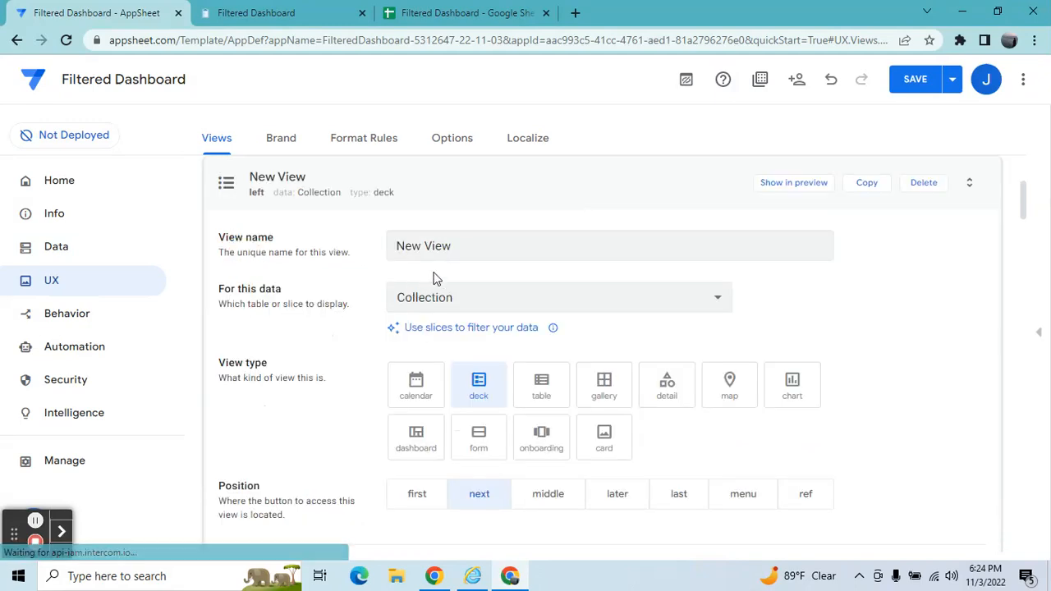
pyautogui.click(465, 289)
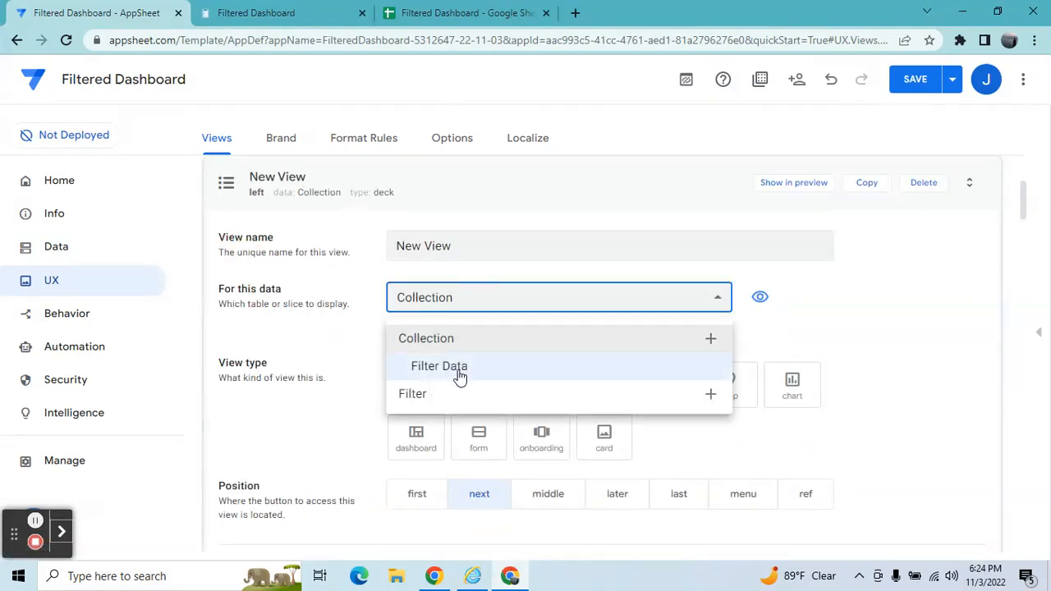
pyautogui.click(459, 374)
pyautogui.click(464, 246)
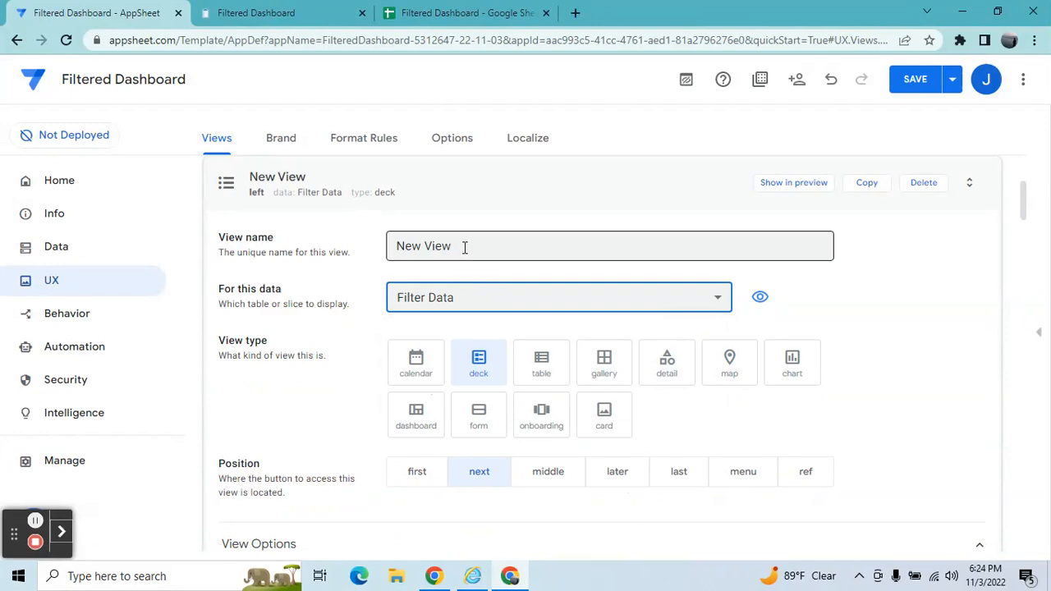
pyautogui.press('BackSpace')
pyautogui.press('BackSpace')
pyautogui.press('BackSpace')
pyautogui.press('BackSpace')
pyautogui.press('BackSpace')
pyautogui.press('BackSpace')
pyautogui.press('BackSpace')
pyautogui.press('BackSpace')
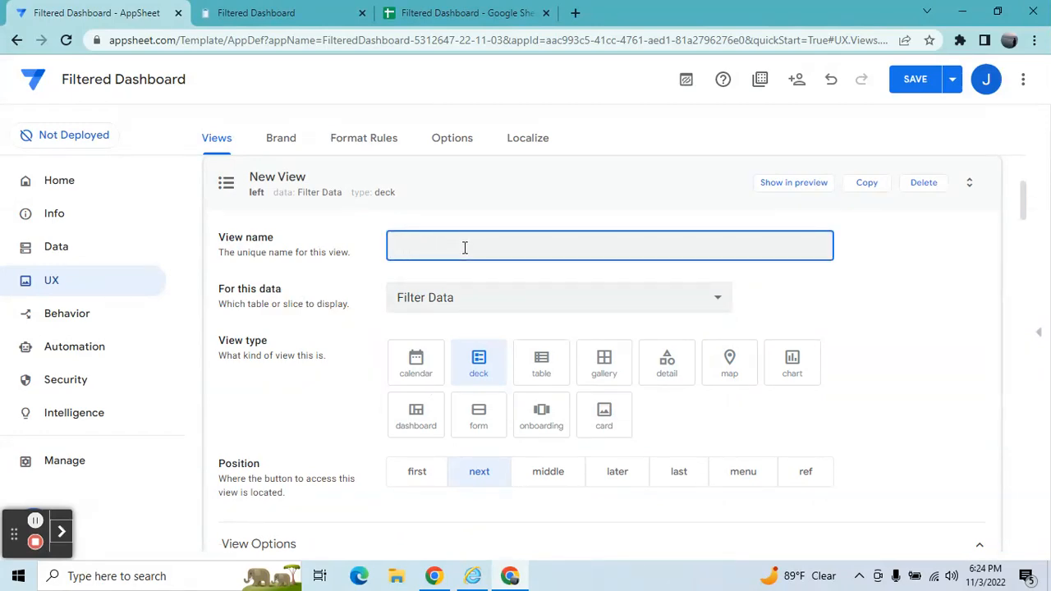
pyautogui.write('Filtered Data')
pyautogui.click(805, 480)
pyautogui.click(543, 374)
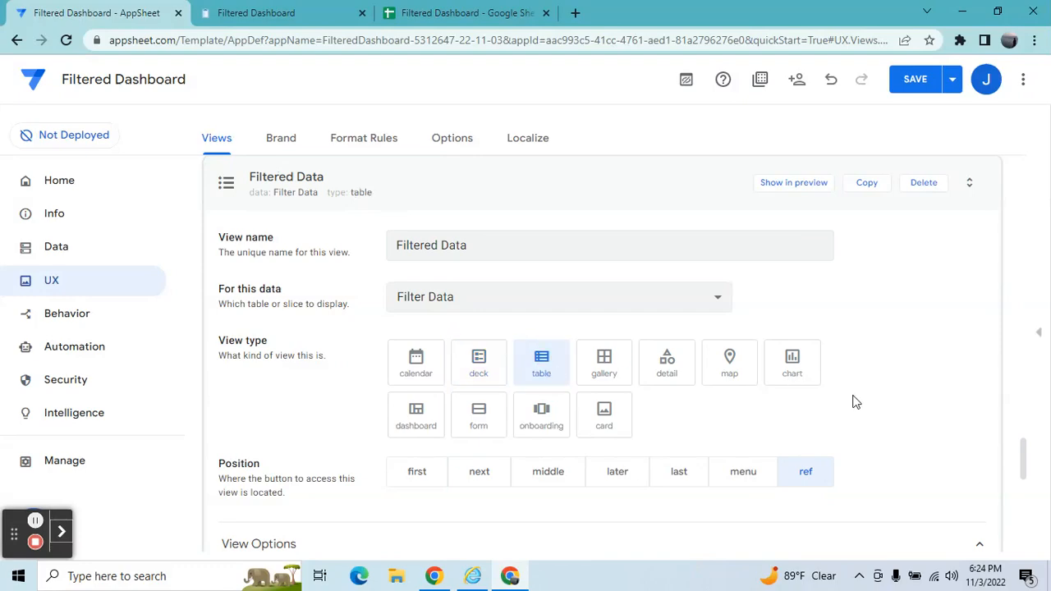
pyautogui.click(1028, 462)
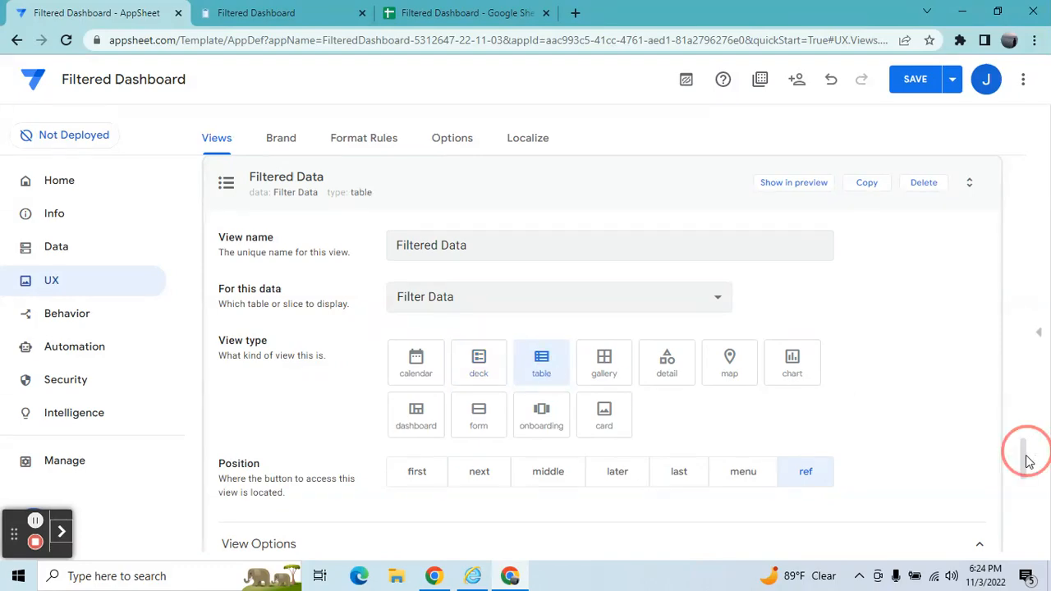
pyautogui.moveTo(1029, 462); pyautogui.dragTo(1025, 499)
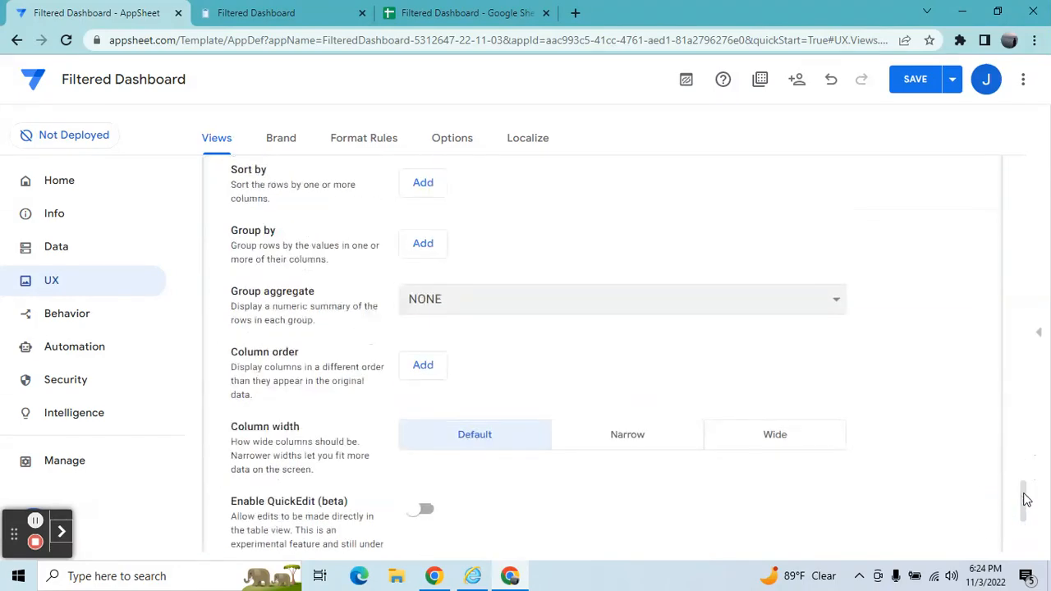
pyautogui.click(427, 367)
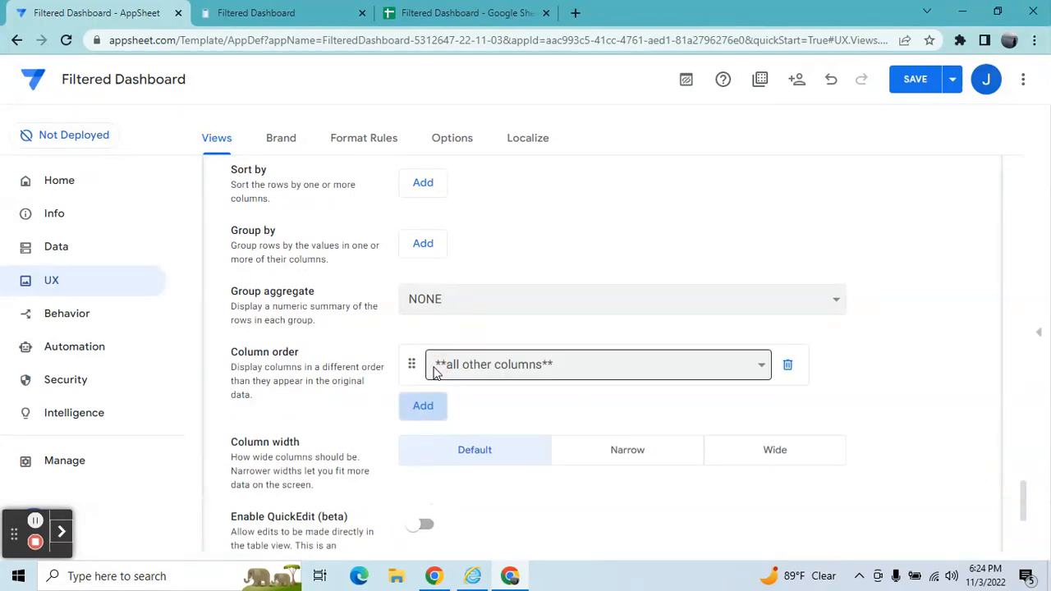
pyautogui.click(475, 367)
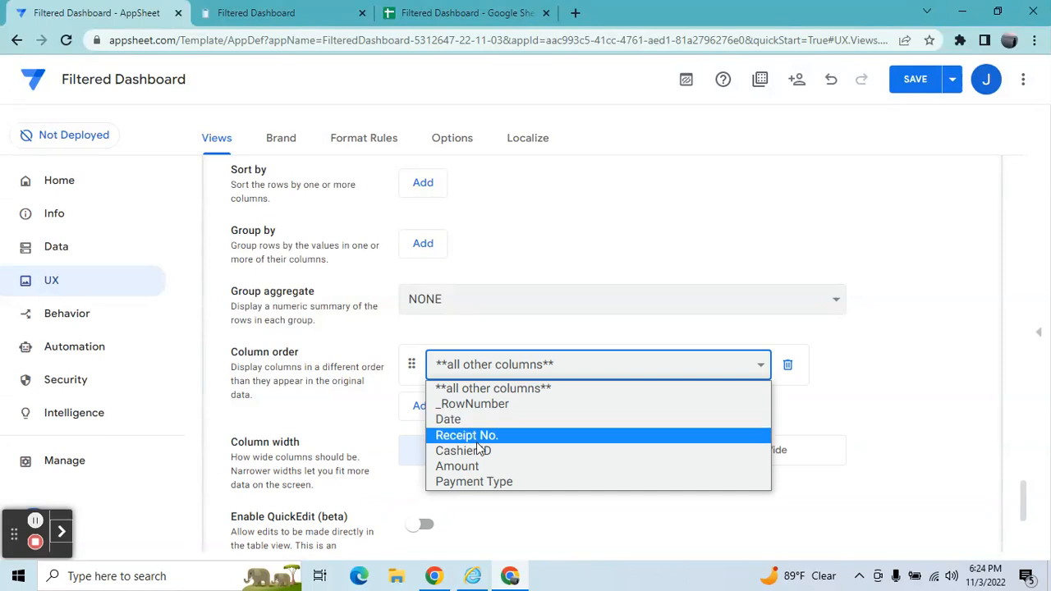
pyautogui.click(476, 420)
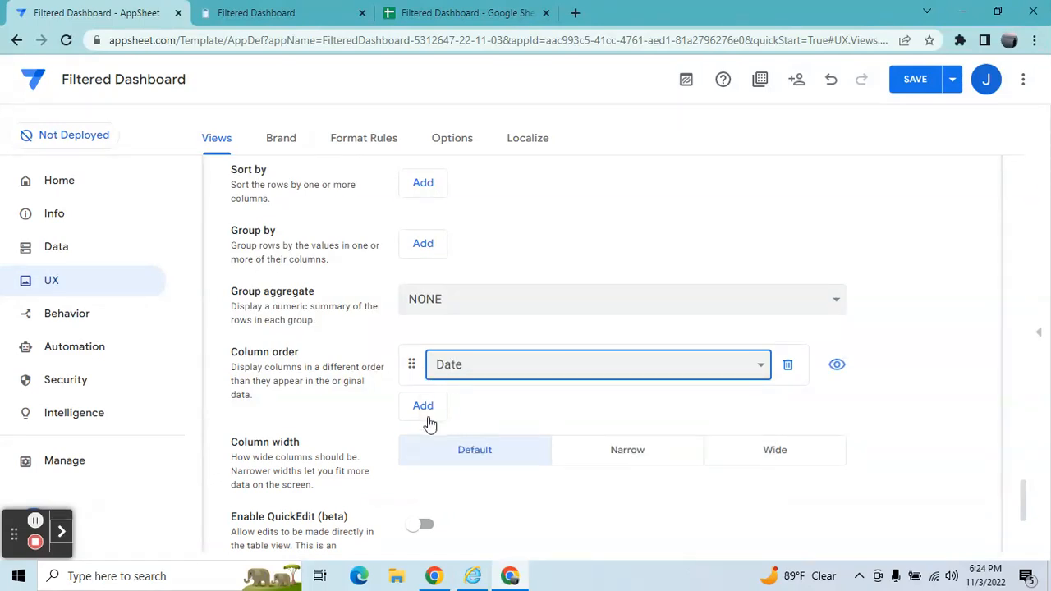
pyautogui.click(423, 405)
pyautogui.click(452, 410)
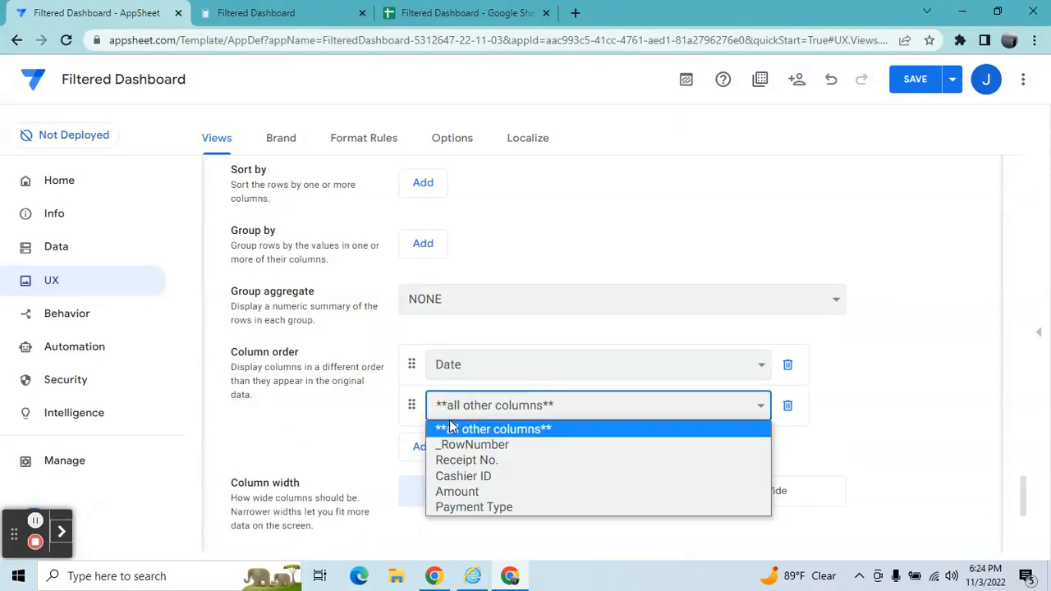
pyautogui.click(789, 365)
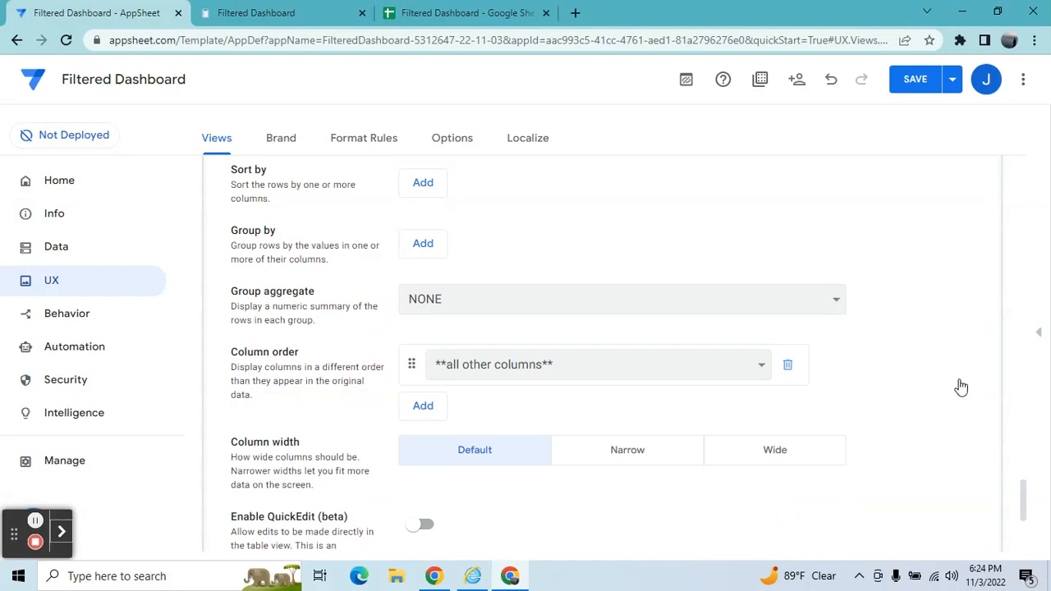
# Create another new view and make it a dashboard type.
pyautogui.moveTo(1025, 491); pyautogui.dragTo(980, 224)
pyautogui.scroll(15, 978, 279)
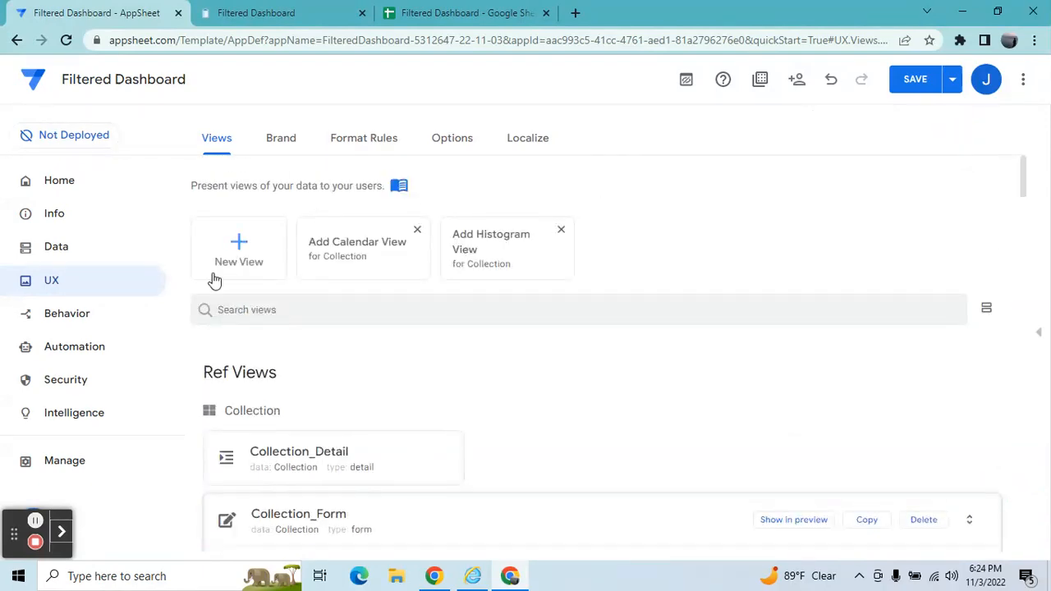
pyautogui.click(235, 246)
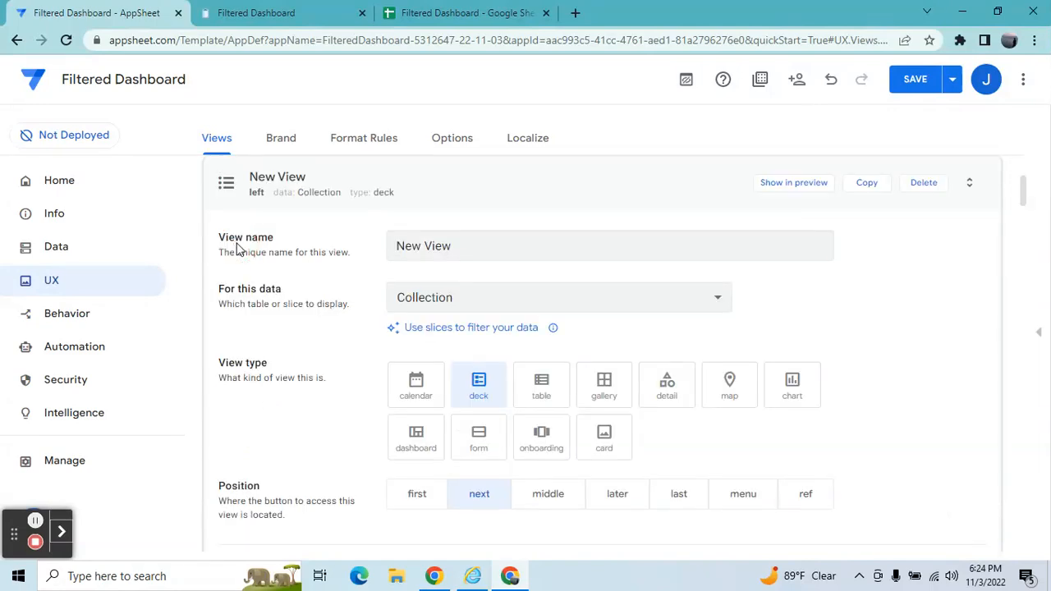
pyautogui.click(416, 439)
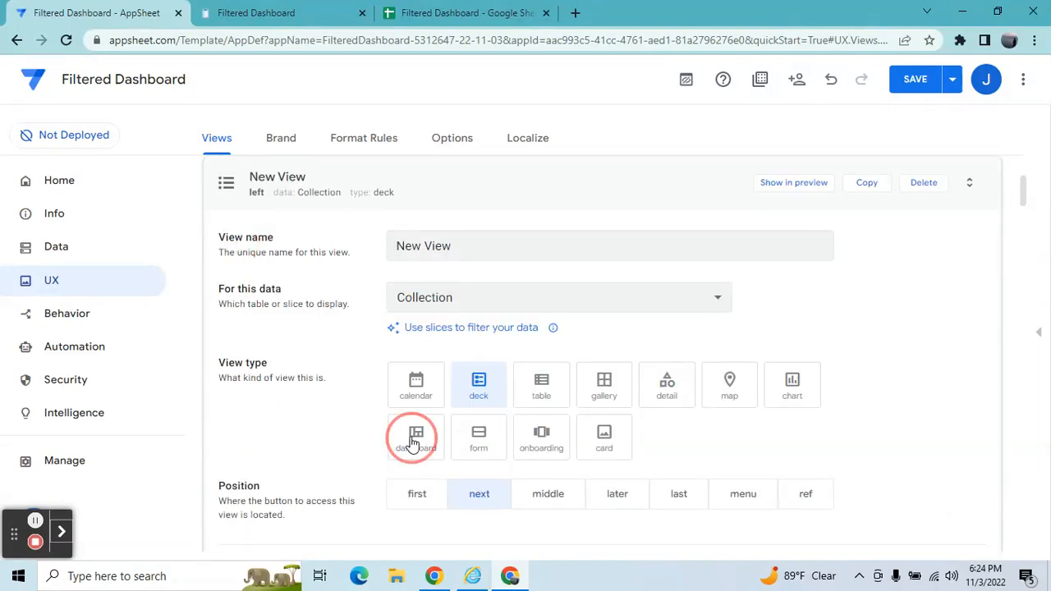
# Name the dashboard view Filtered Dashboard and set its position to middle.
pyautogui.click(470, 244)
pyautogui.press('BackSpace')
pyautogui.press('BackSpace')
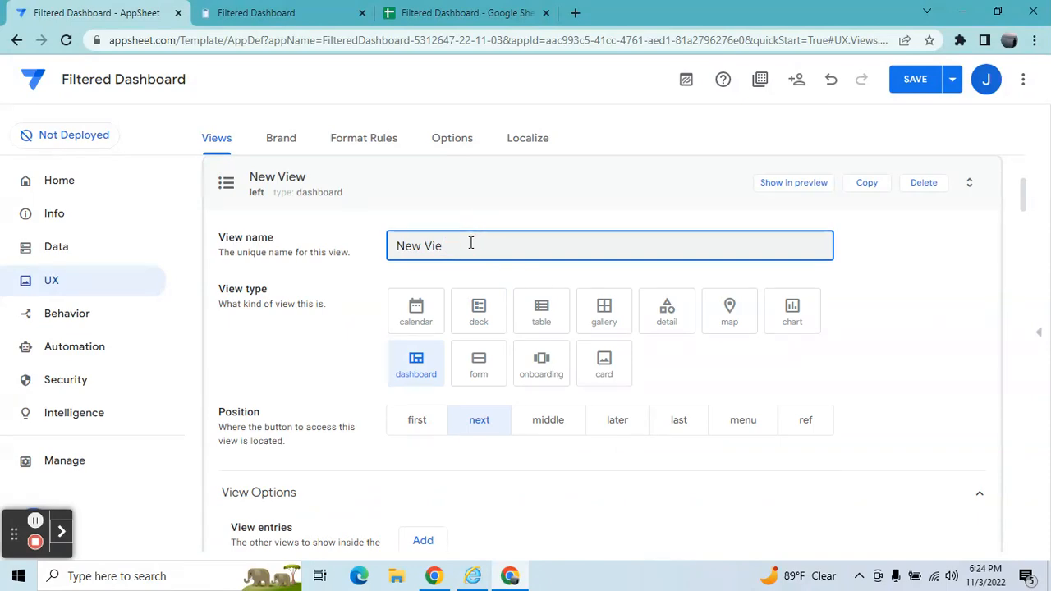
pyautogui.press('BackSpace')
pyautogui.press('BackSpace')
pyautogui.press('BackSpace')
pyautogui.press('BackSpace')
pyautogui.press('BackSpace')
pyautogui.press('BackSpace')
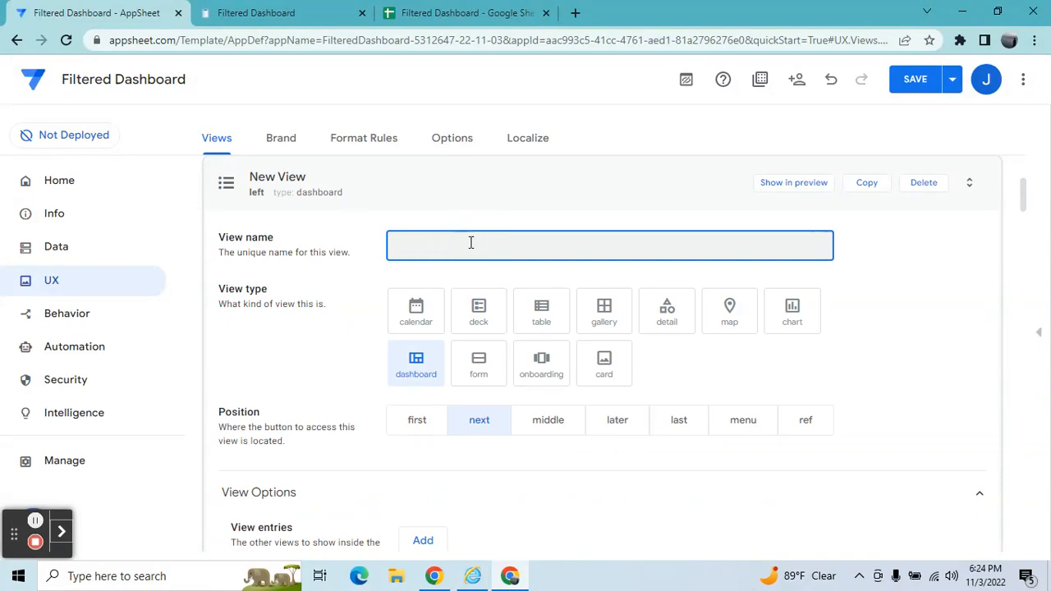
pyautogui.write('Filtered Dashboard')
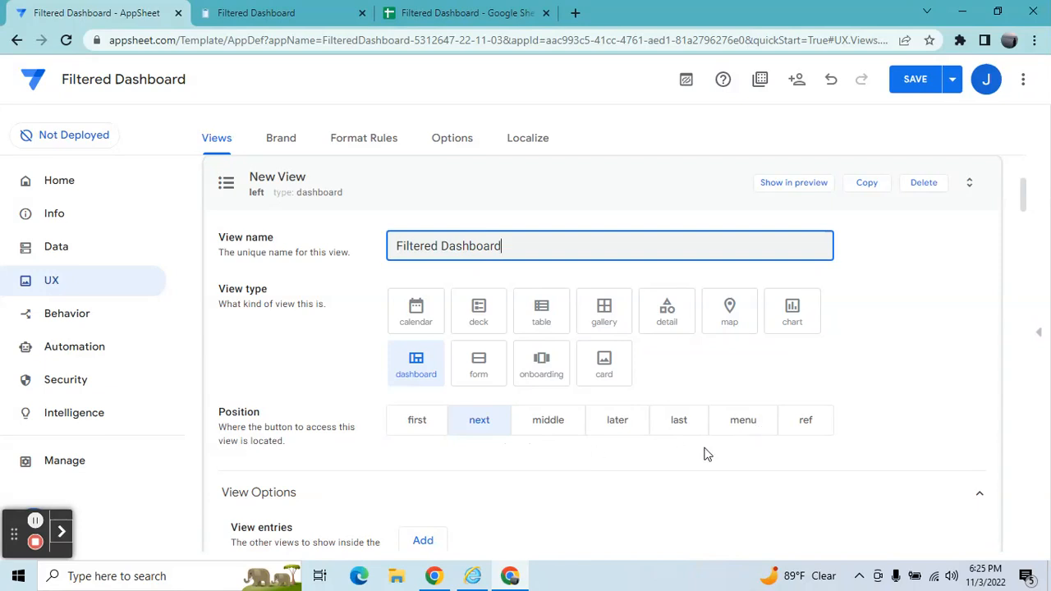
pyautogui.click(565, 428)
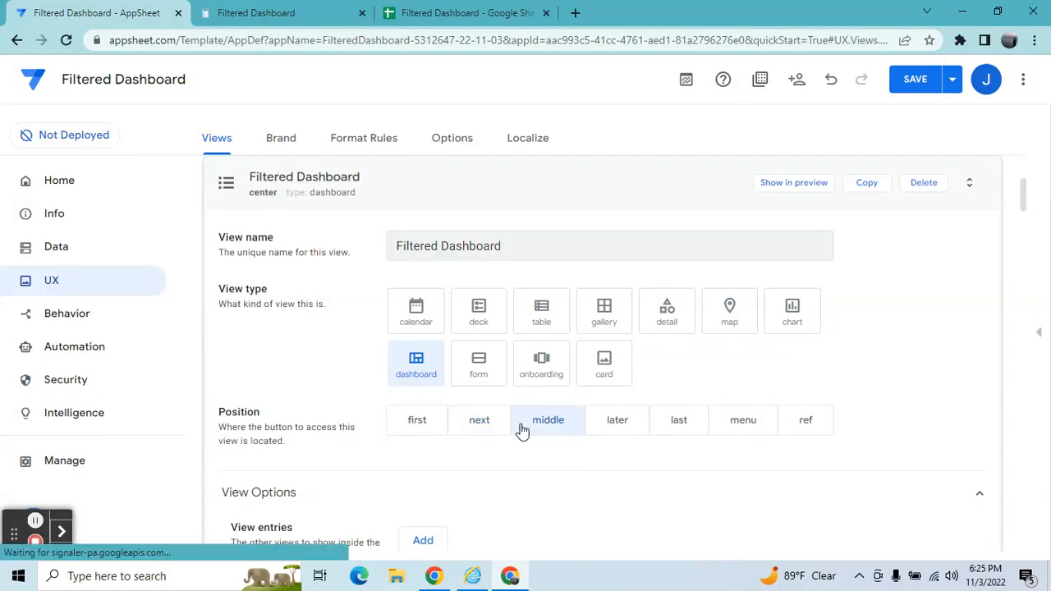
# Add Filtered Data as the first view entry of the dashboard.
pyautogui.moveTo(1024, 208)
pyautogui.mouseDown()
pyautogui.moveTo(1026, 246)
pyautogui.moveTo(1024, 205)
pyautogui.mouseUp()
pyautogui.click(433, 332)
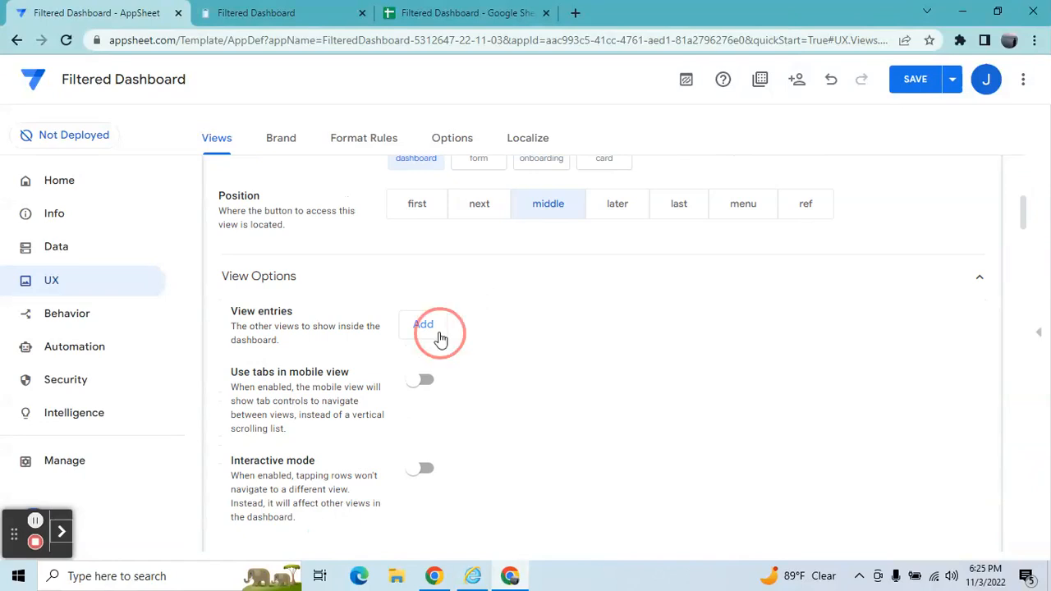
pyautogui.click(470, 328)
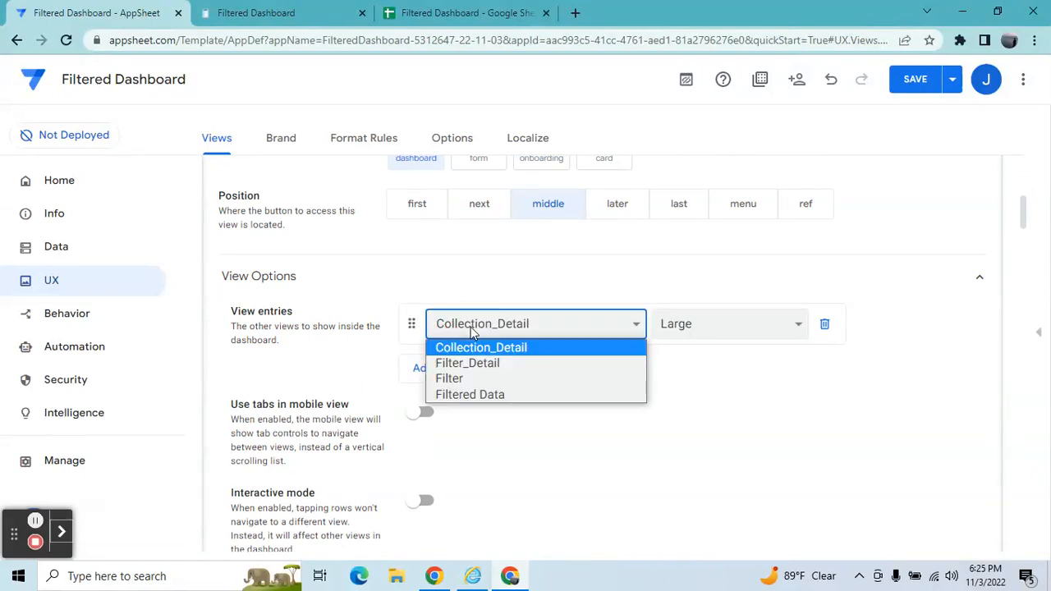
pyautogui.click(464, 395)
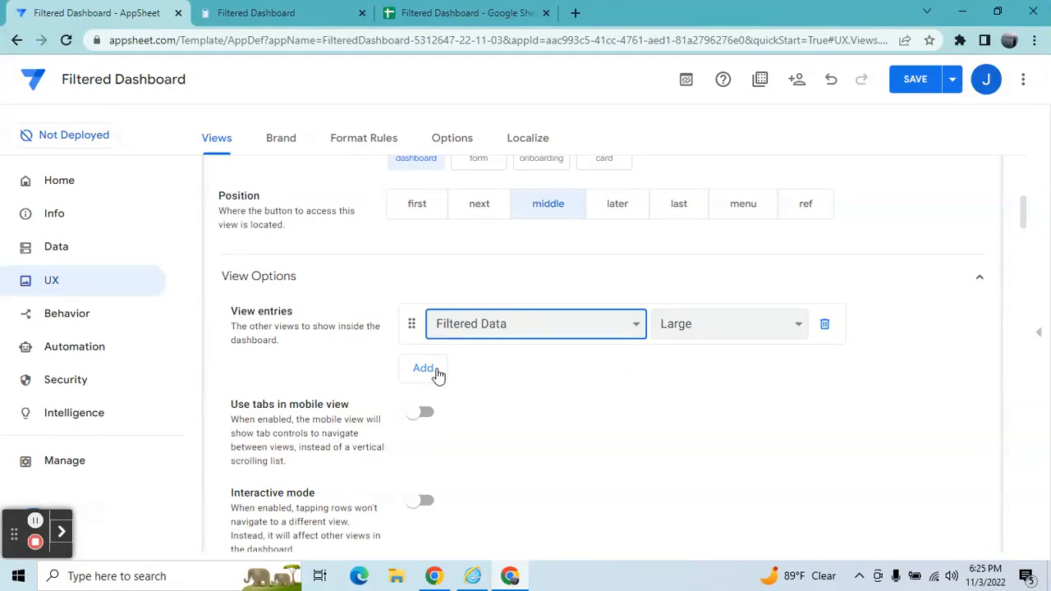
# Add Filter as a second view entry of the dashboard.
pyautogui.click(435, 369)
pyautogui.click(453, 370)
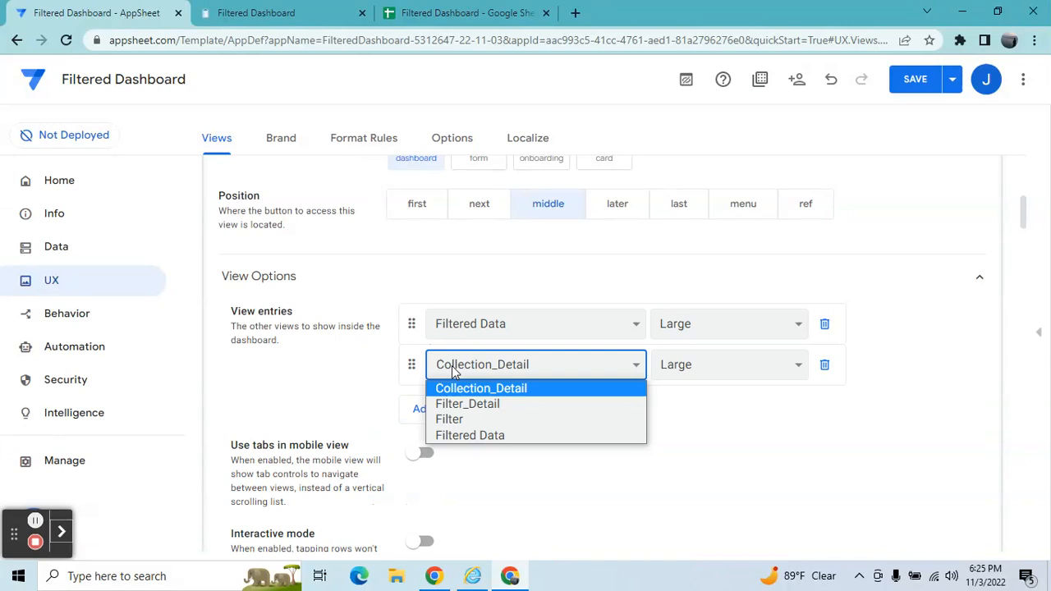
pyautogui.click(467, 421)
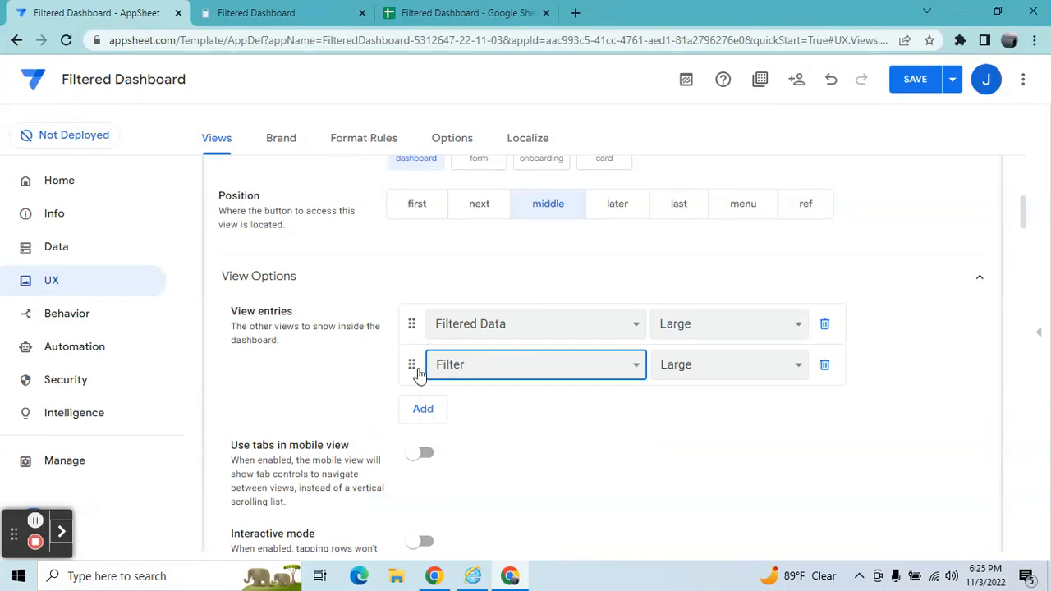
# Put Filter first among the dashboard's view entries and give the view the filter funnel icon.
pyautogui.moveTo(414, 368); pyautogui.dragTo(419, 326)
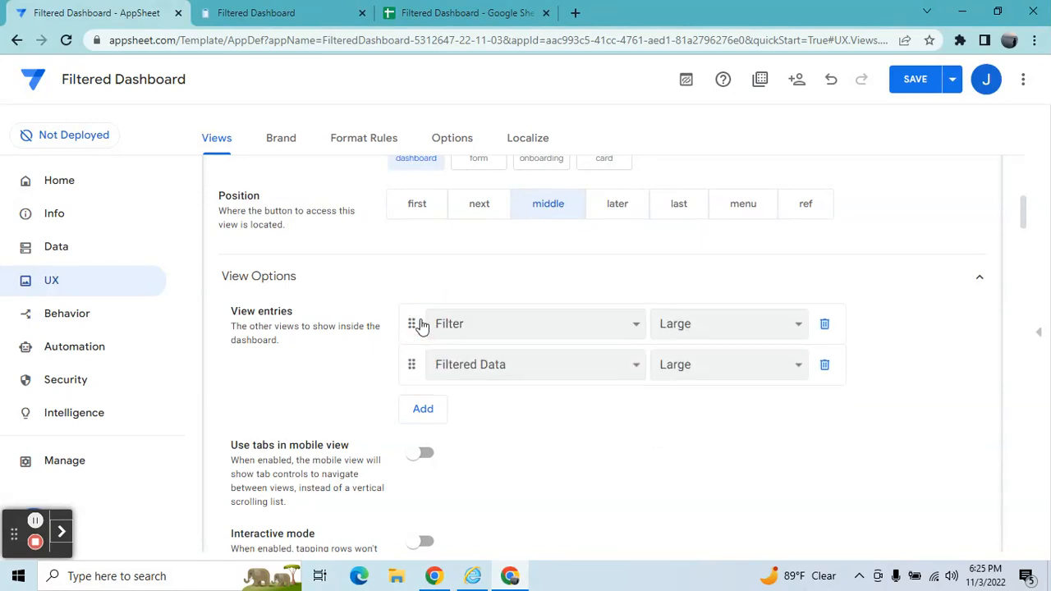
pyautogui.moveTo(1025, 228); pyautogui.dragTo(1028, 261)
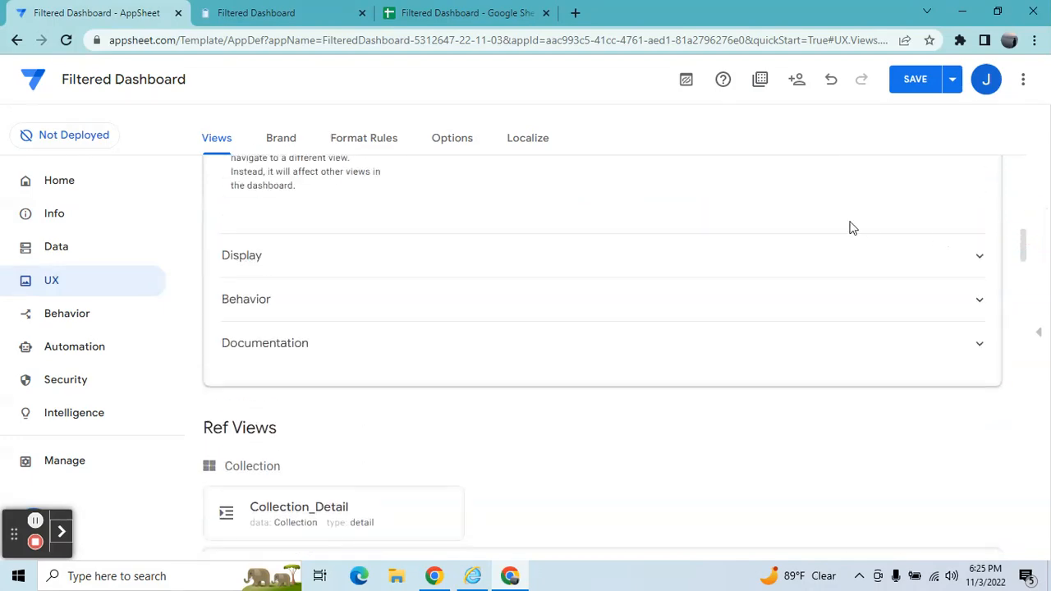
pyautogui.click(830, 255)
pyautogui.click(713, 300)
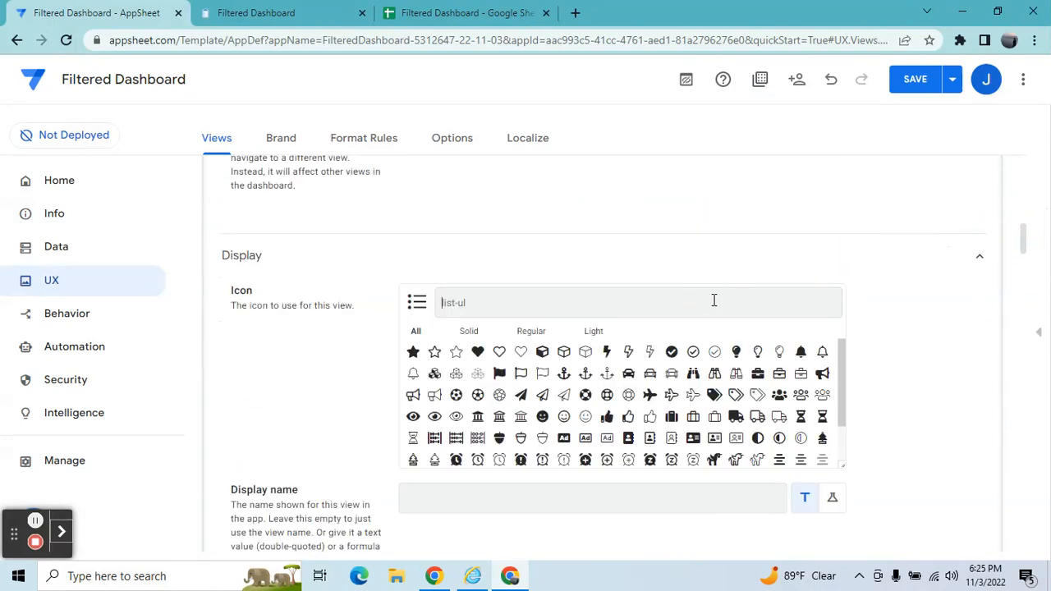
pyautogui.write('filter')
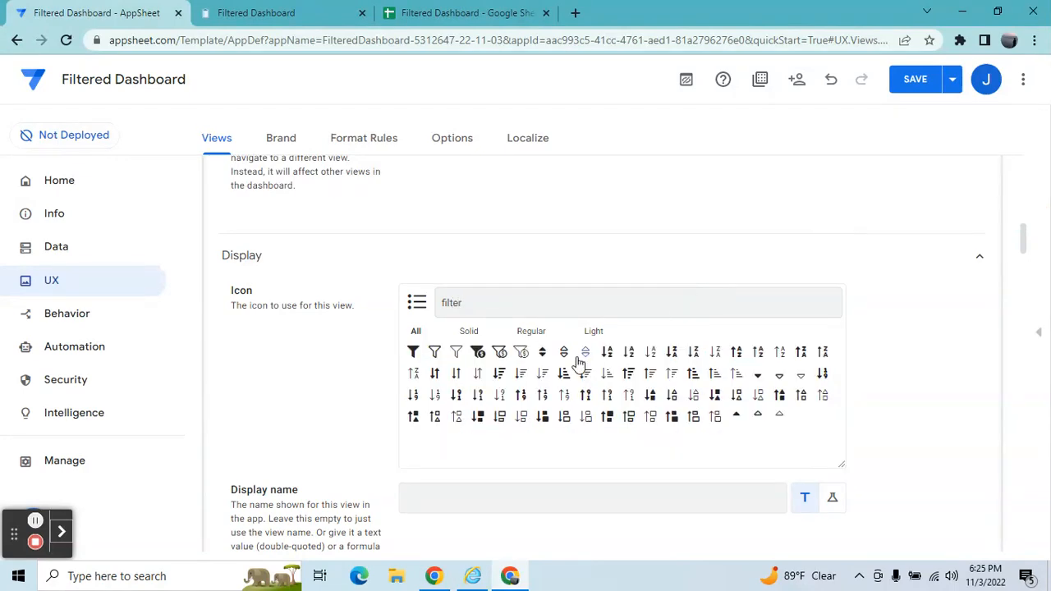
pyautogui.click(414, 353)
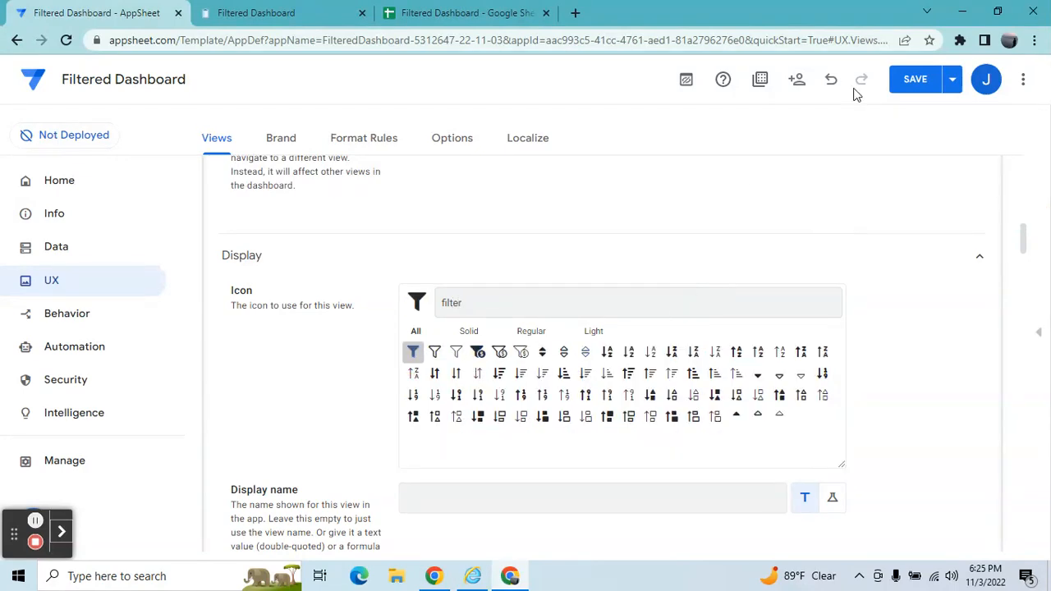
# Save the app and refresh the running app in the other tab to check the dashboard.
pyautogui.click(921, 78)
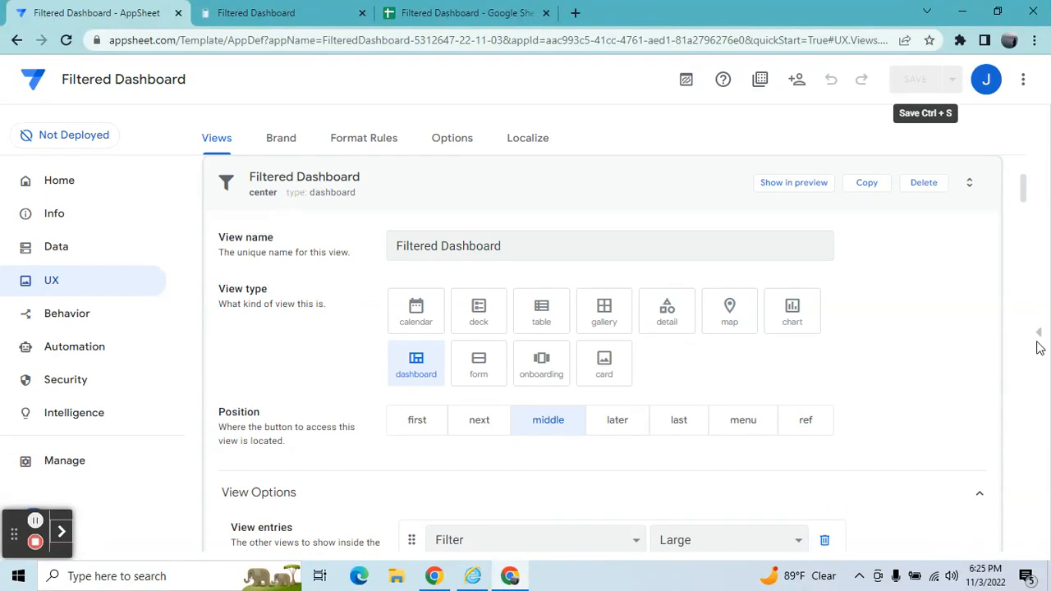
pyautogui.click(257, 12)
pyautogui.click(1027, 82)
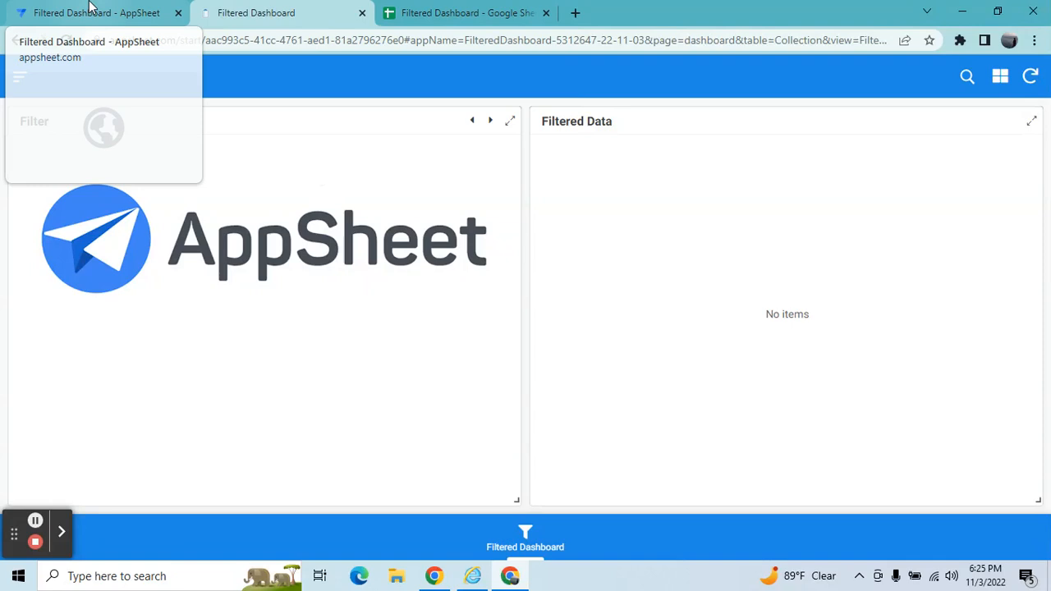
pyautogui.click(90, 8)
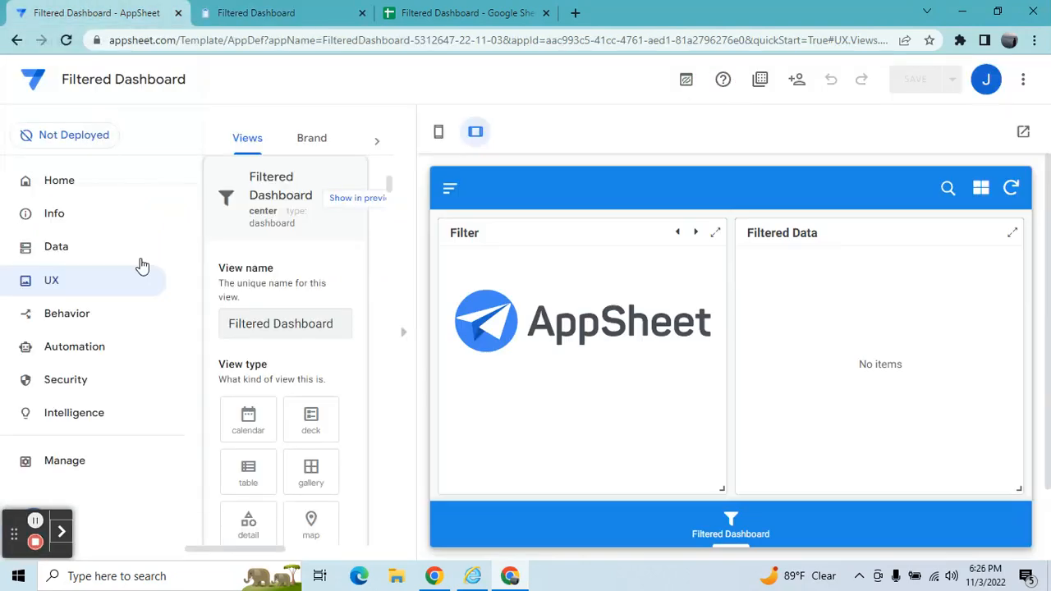
# Examine the Filter table's columns and compare them with the Filter sheet in the spreadsheet.
pyautogui.click(65, 247)
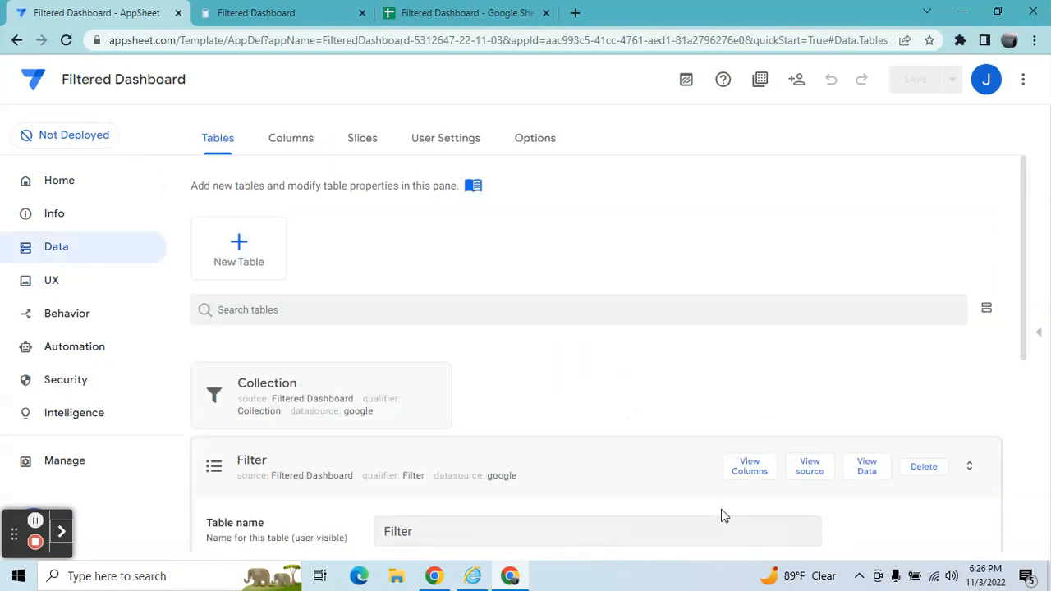
pyautogui.click(750, 462)
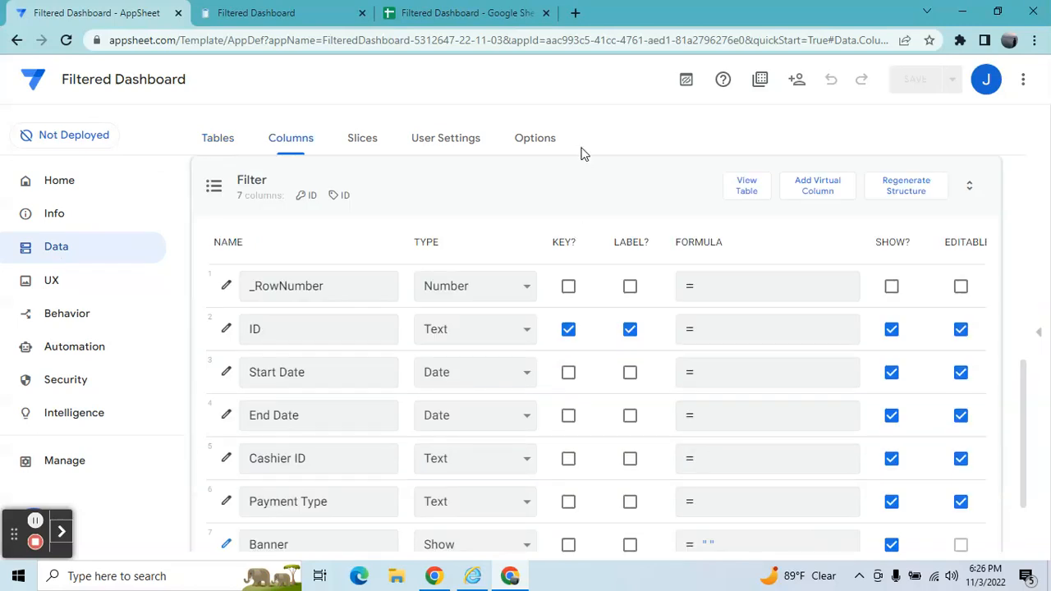
pyautogui.click(481, 11)
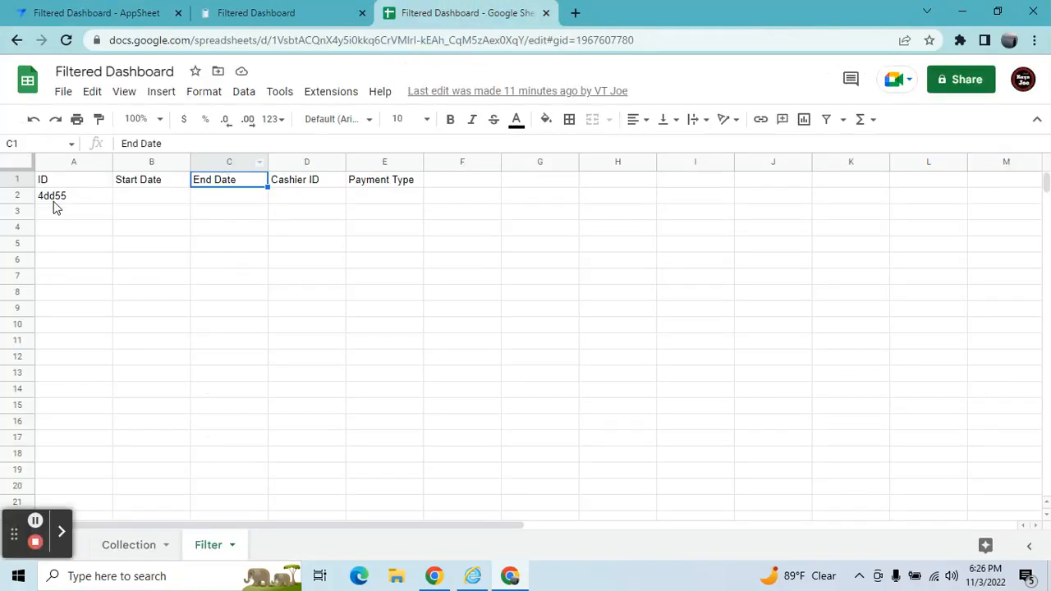
pyautogui.click(54, 202)
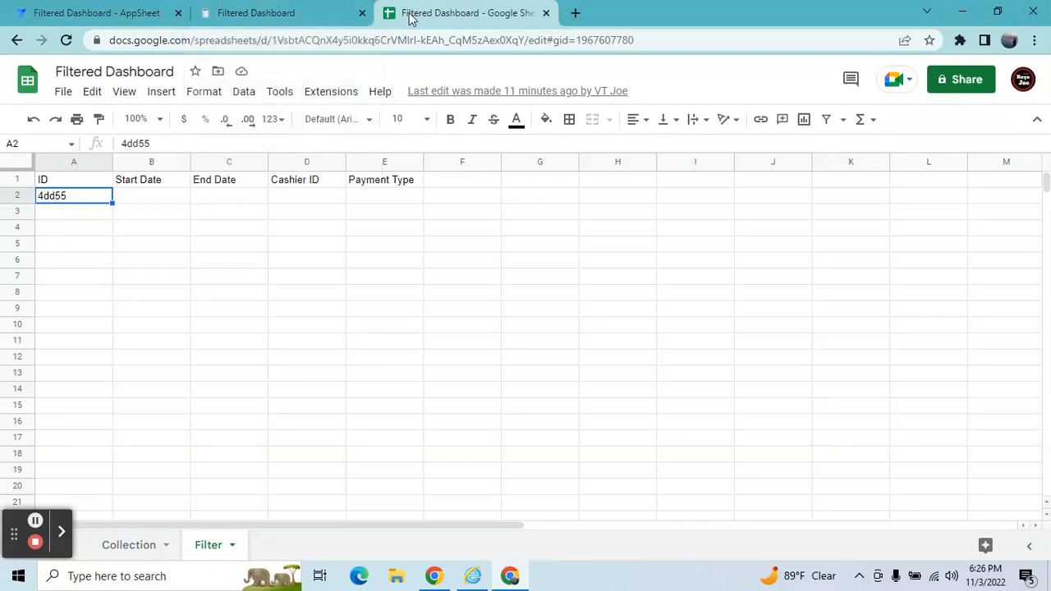
pyautogui.click(72, 11)
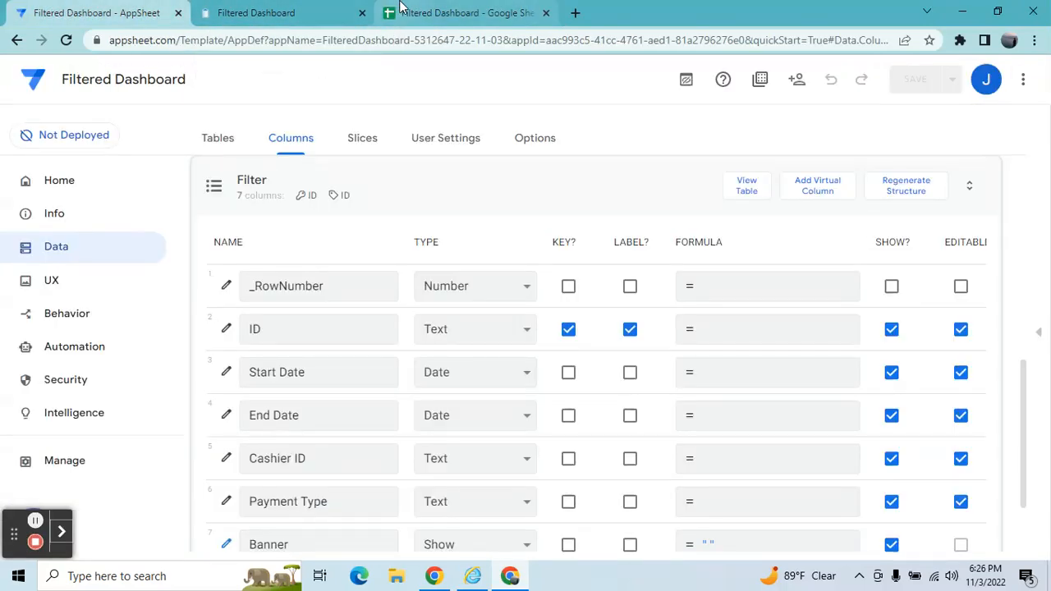
pyautogui.click(438, 12)
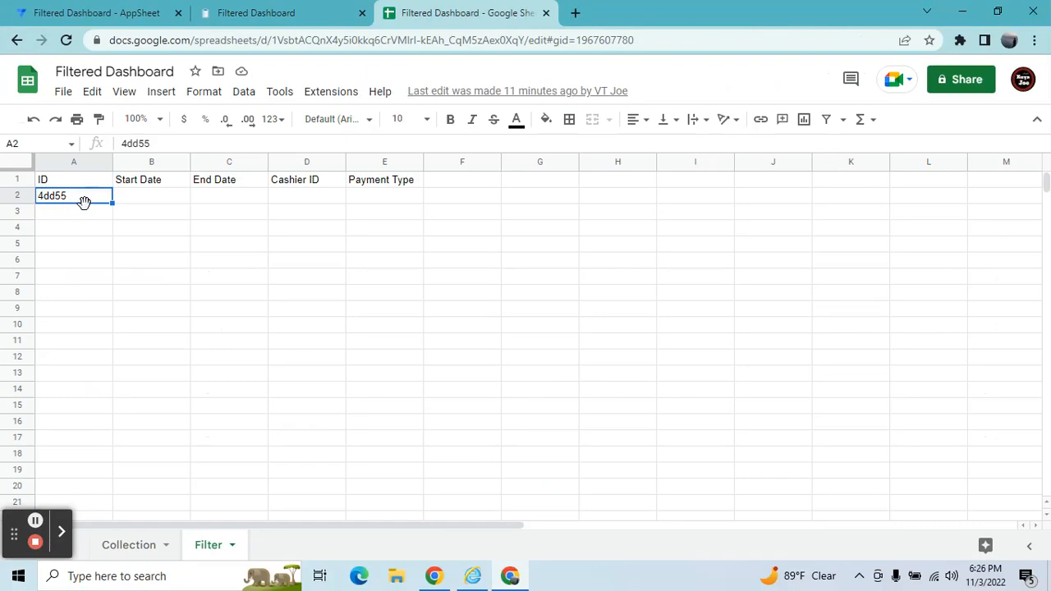
pyautogui.click(141, 10)
pyautogui.click(387, 187)
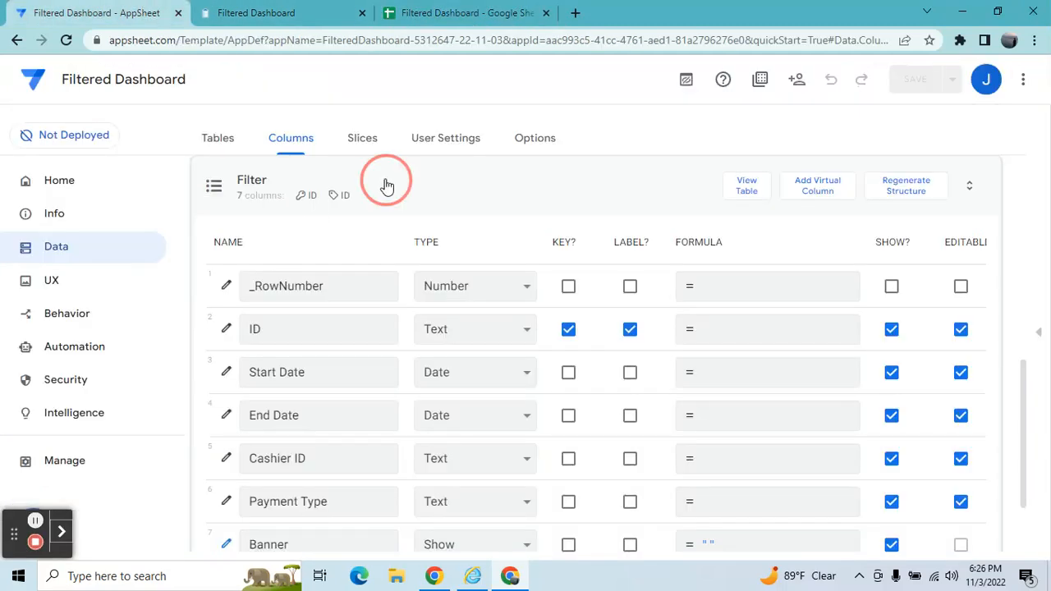
# Add Start Date, End Date, Cashier ID and Payment Type as quick edit columns of the Filter detail view.
pyautogui.click(96, 289)
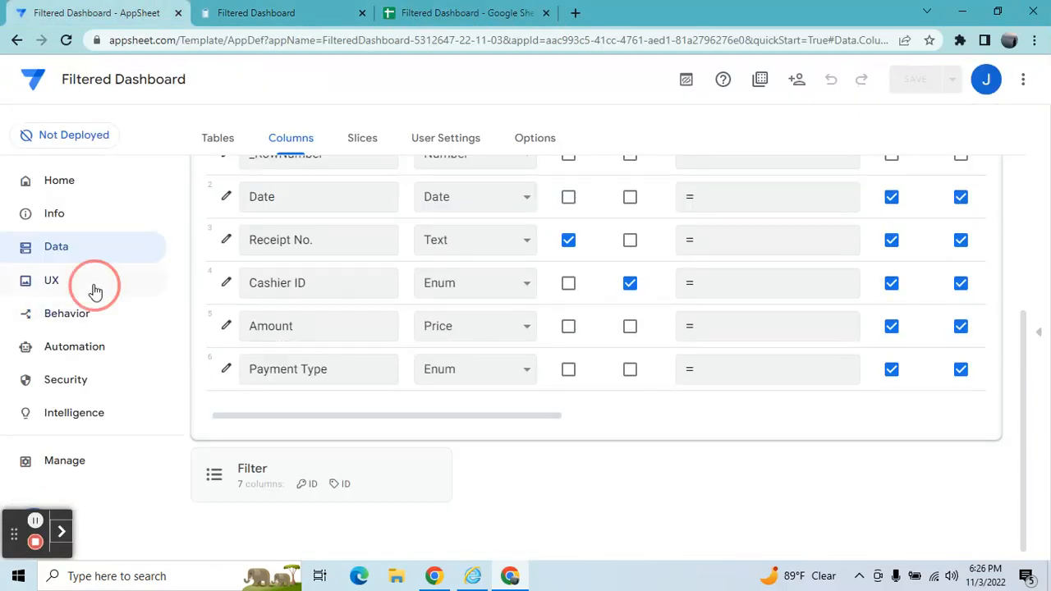
pyautogui.click(294, 319)
pyautogui.write('filter')
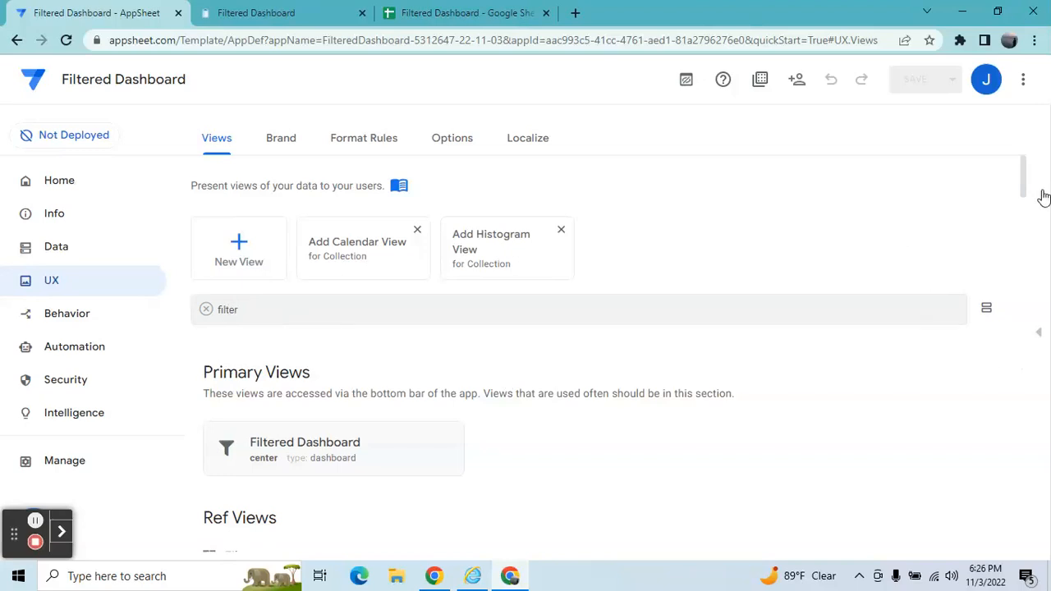
pyautogui.moveTo(1025, 187); pyautogui.dragTo(1023, 219)
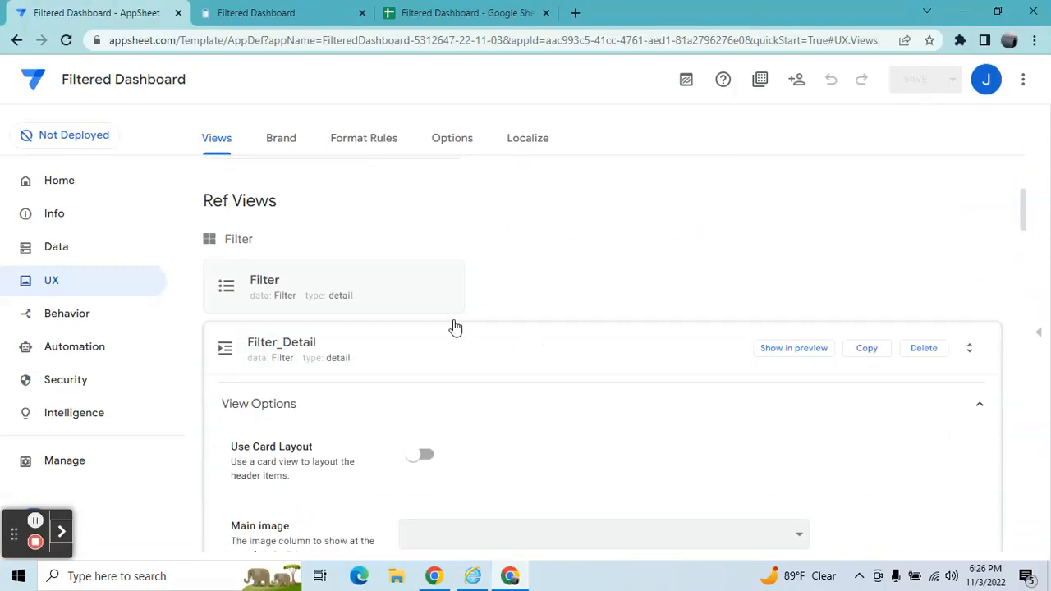
pyautogui.click(400, 302)
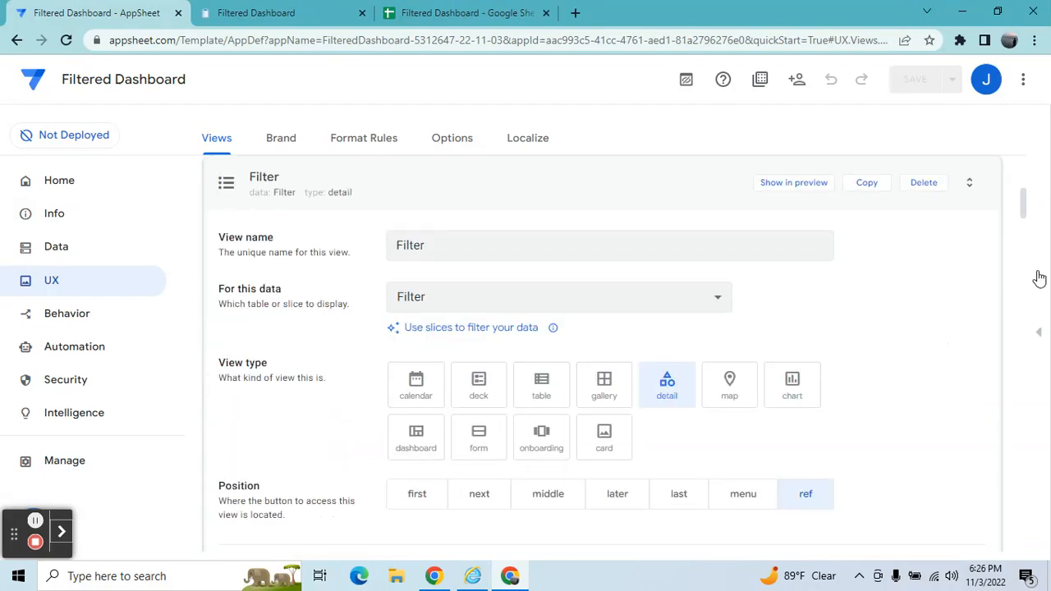
pyautogui.moveTo(1025, 209); pyautogui.dragTo(1026, 256)
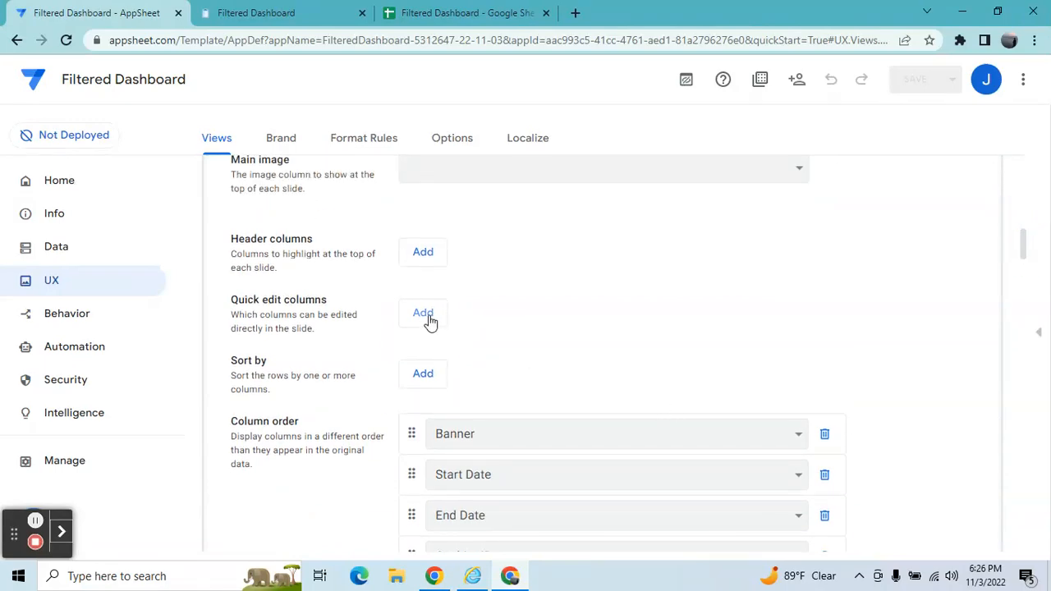
pyautogui.click(429, 320)
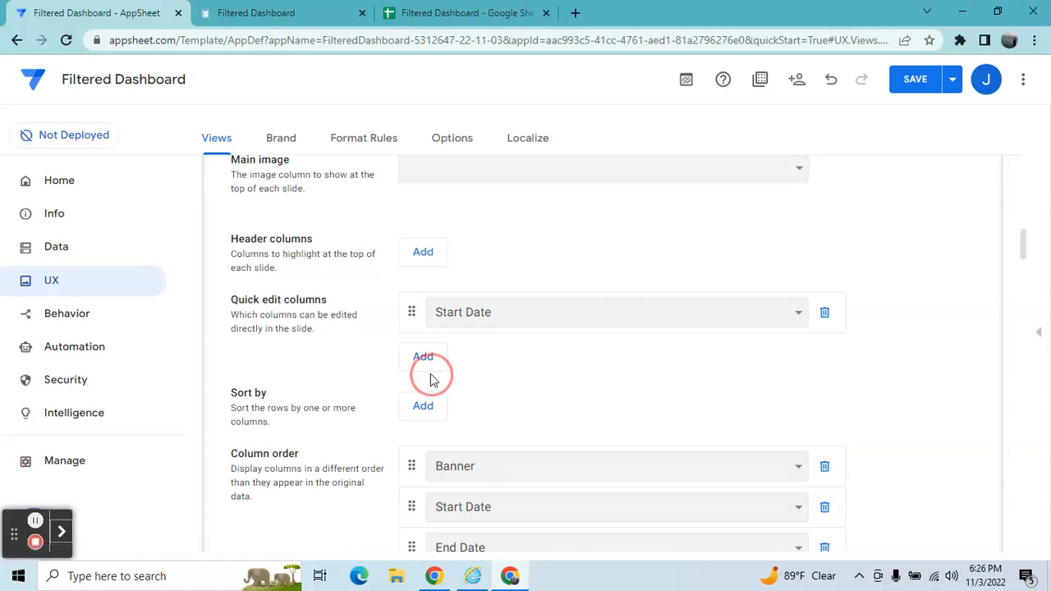
pyautogui.click(424, 355)
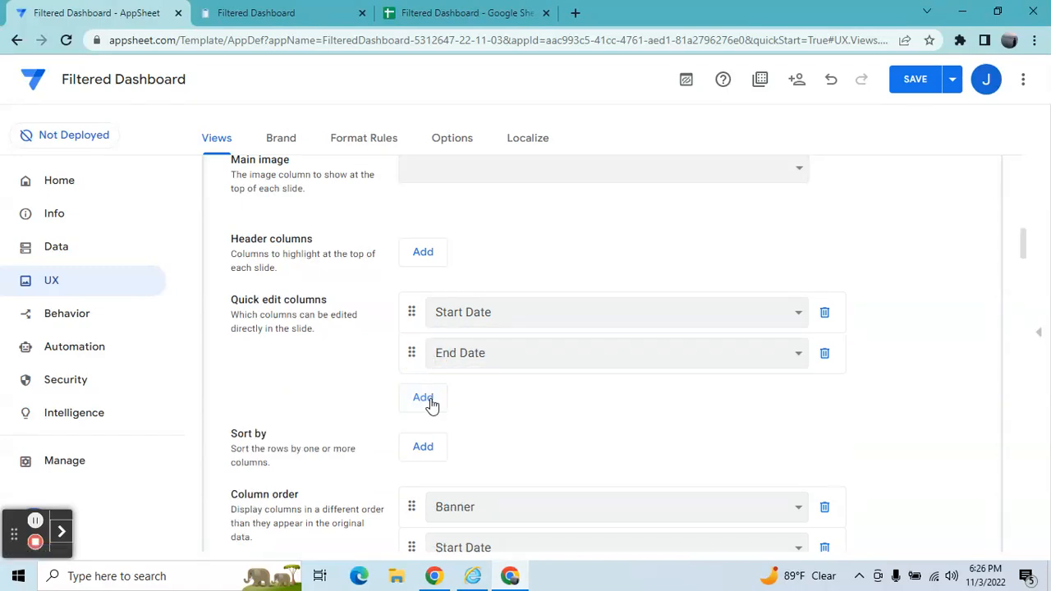
pyautogui.click(430, 398)
pyautogui.click(427, 438)
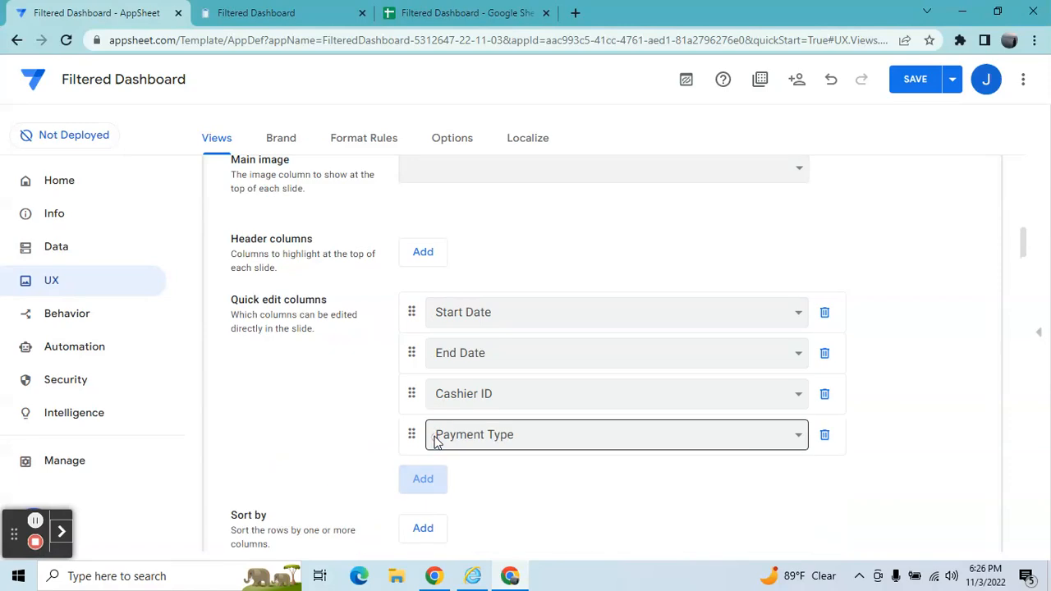
# Save the app and return the preview to the Filtered Dashboard.
pyautogui.moveTo(1025, 241); pyautogui.dragTo(1029, 278)
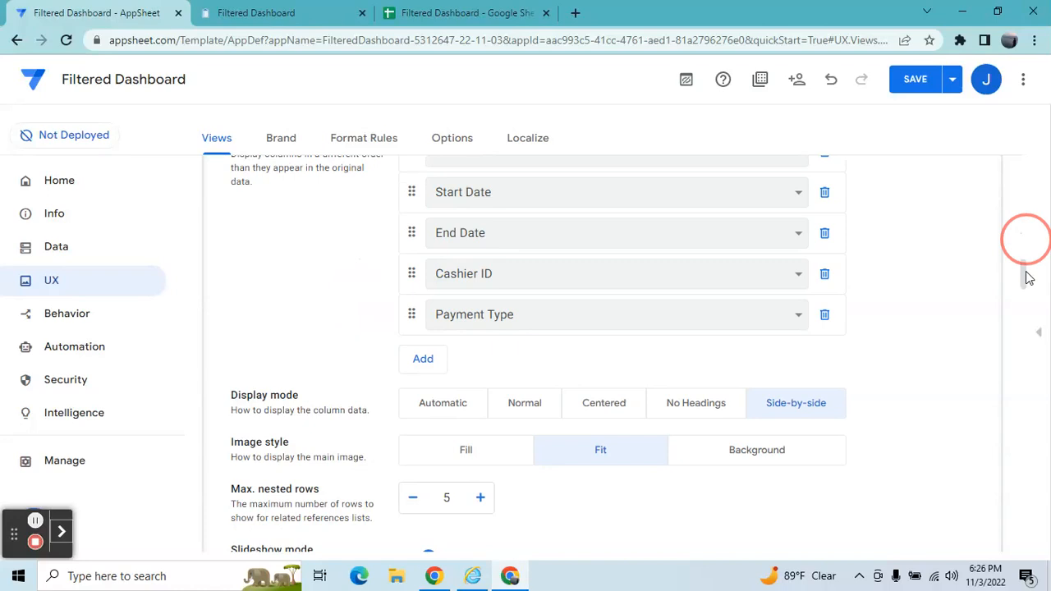
pyautogui.click(927, 81)
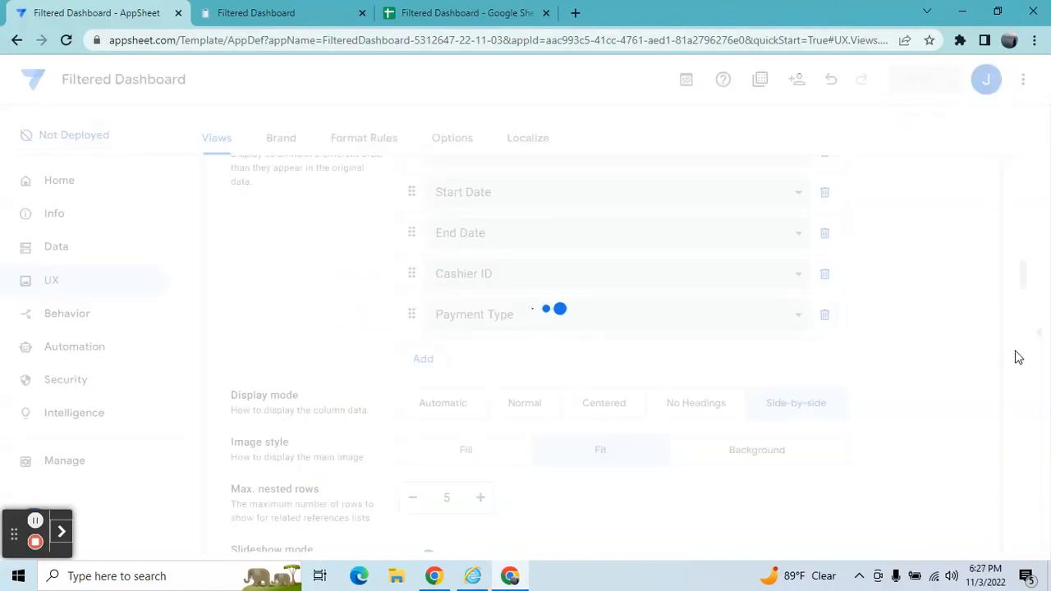
pyautogui.click(1037, 338)
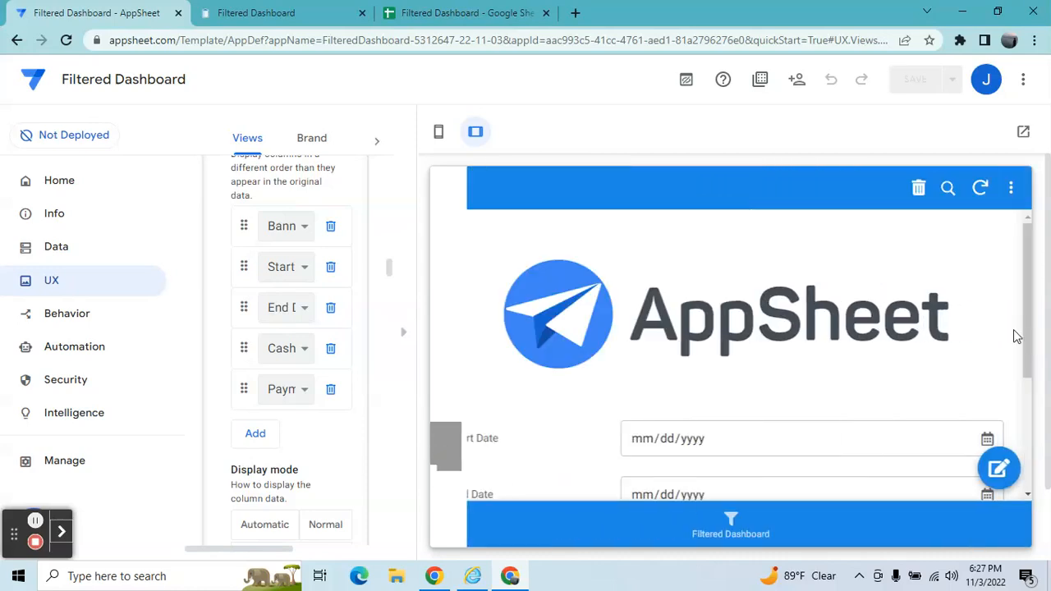
pyautogui.click(731, 521)
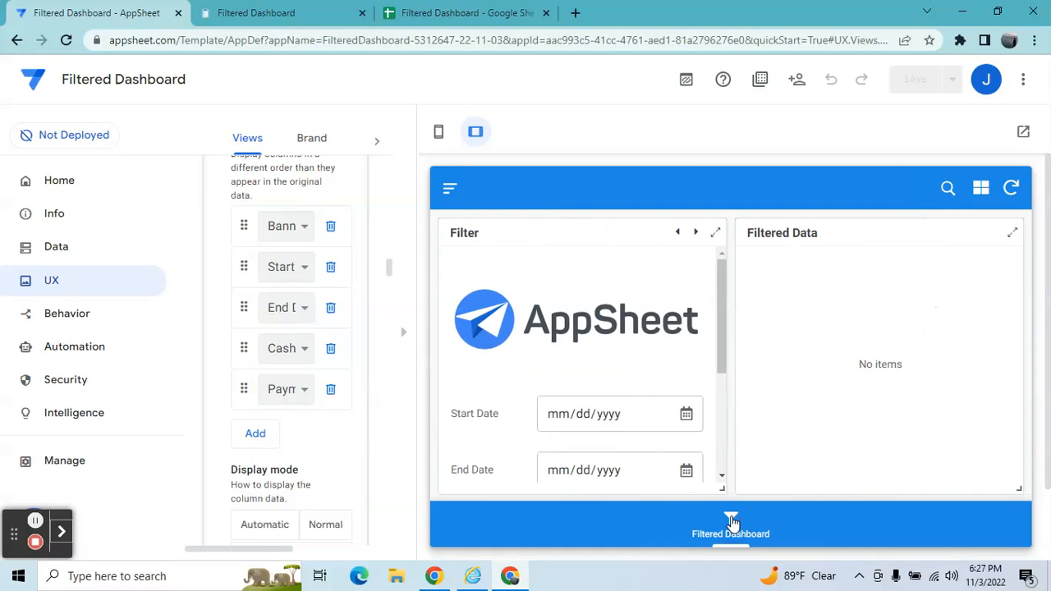
# Refresh the running app and enter 01/01/2022 as the filter's start date.
pyautogui.click(261, 10)
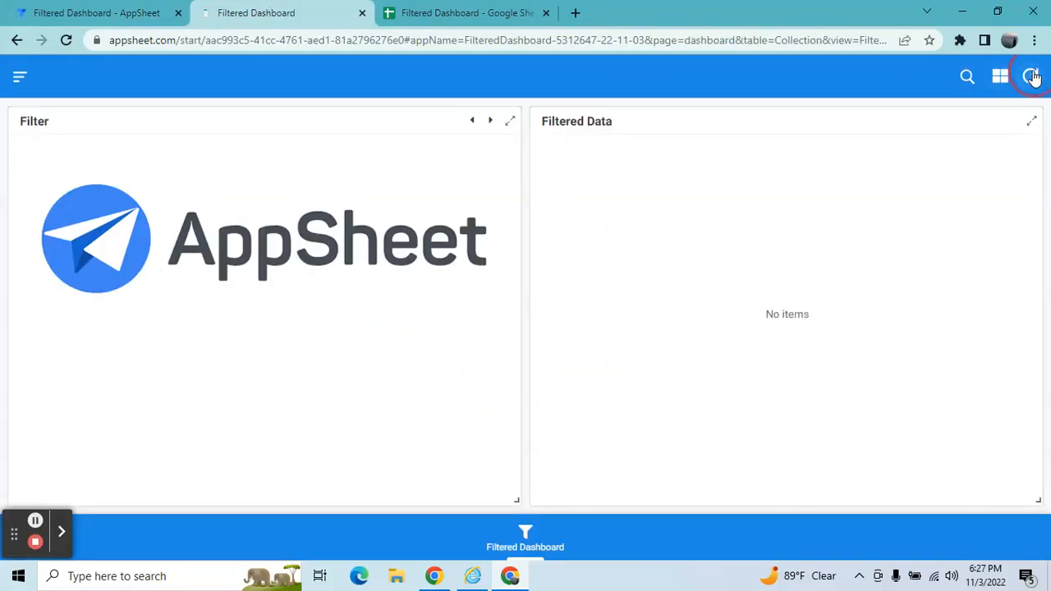
pyautogui.click(1032, 77)
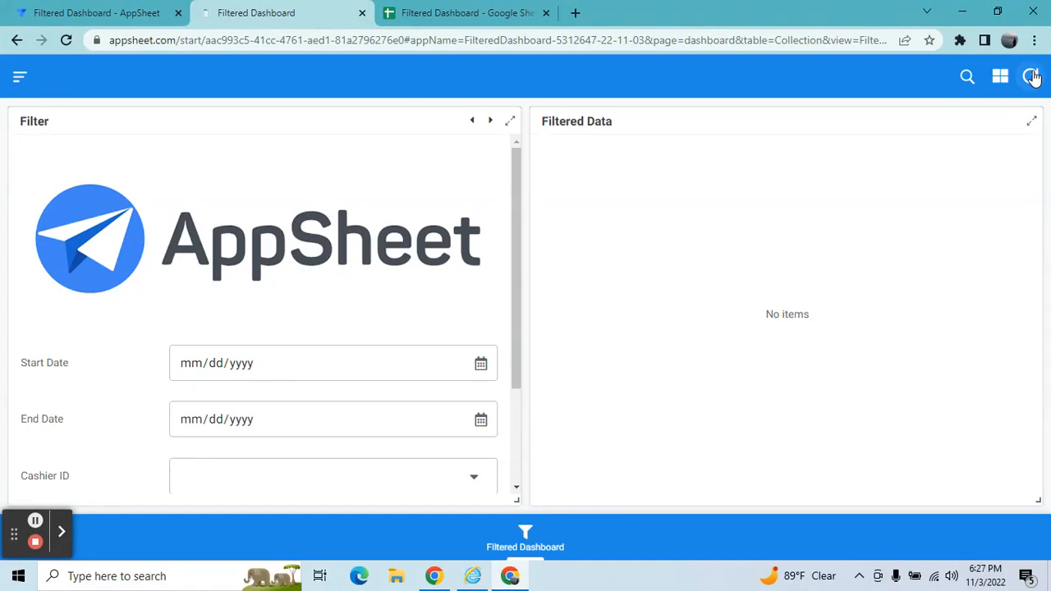
pyautogui.moveTo(518, 233); pyautogui.dragTo(519, 294)
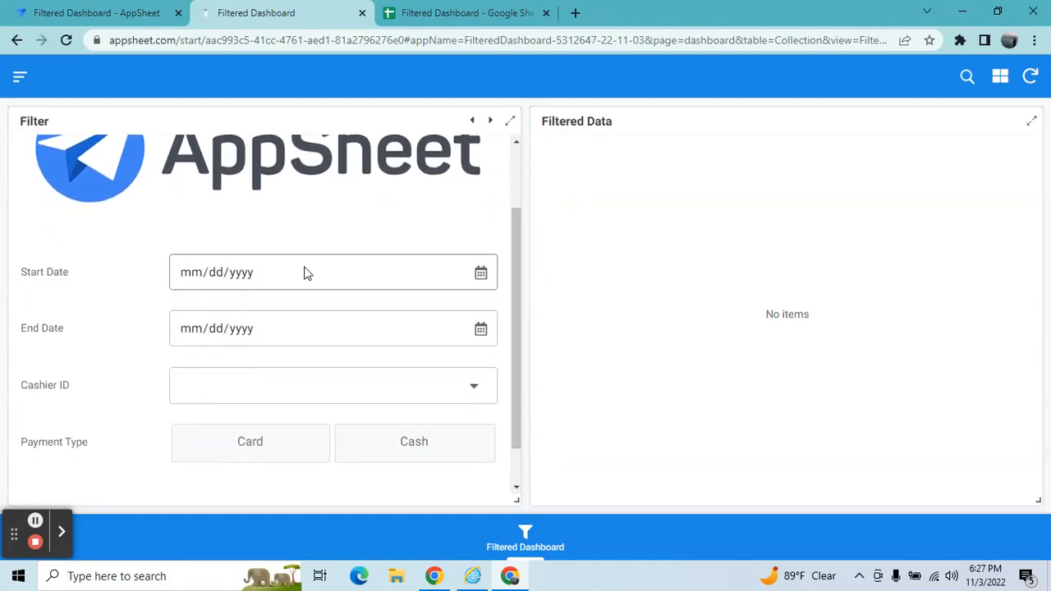
pyautogui.click(184, 280)
pyautogui.write('01/')
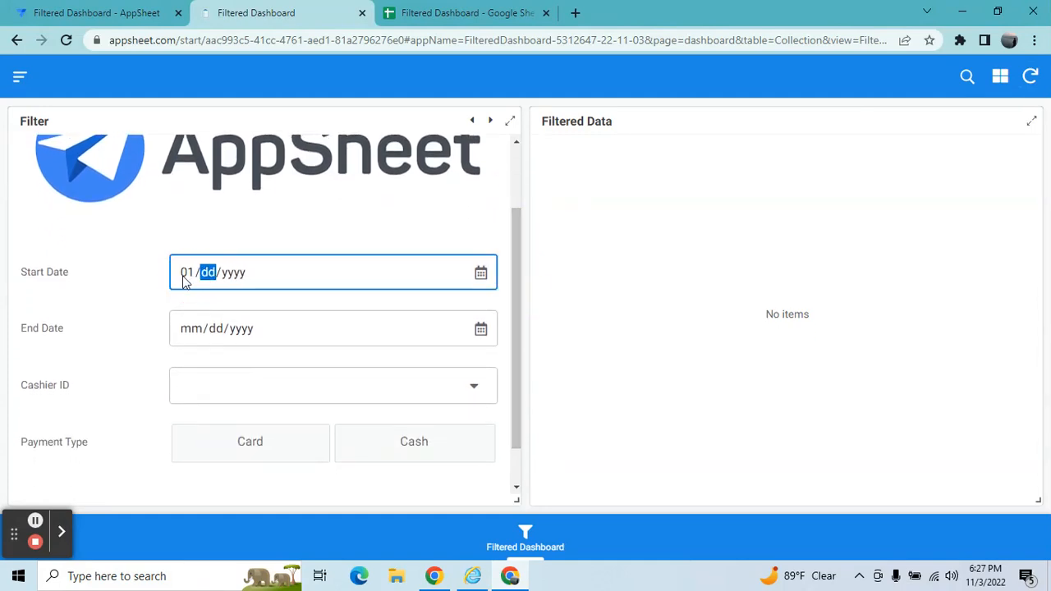
pyautogui.write('01/2022')
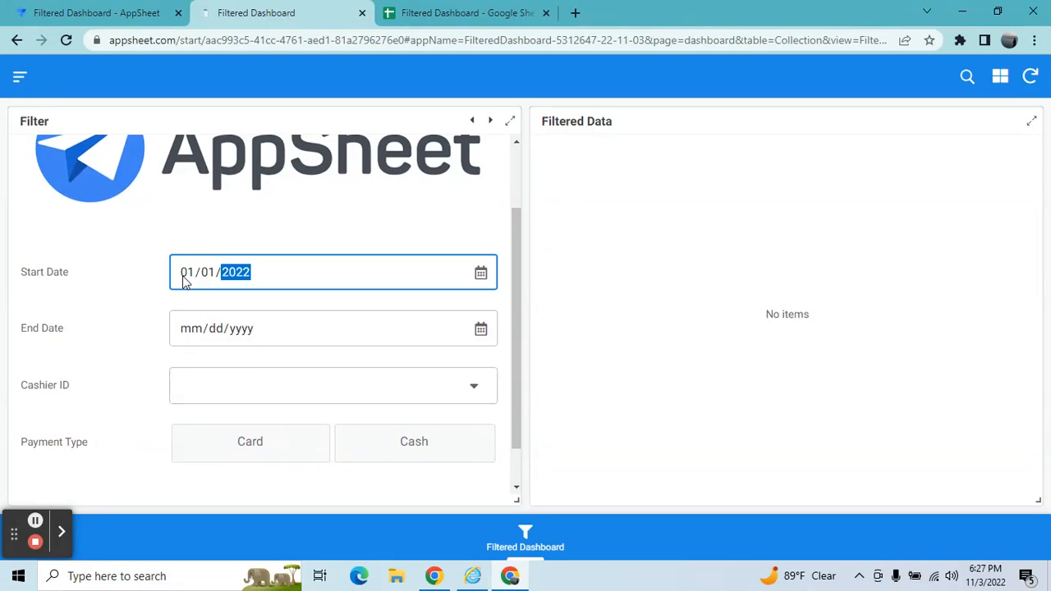
# Set the filter's end date to 01/02/2022 and choose cashier ST002.
pyautogui.click(192, 329)
pyautogui.write('01/')
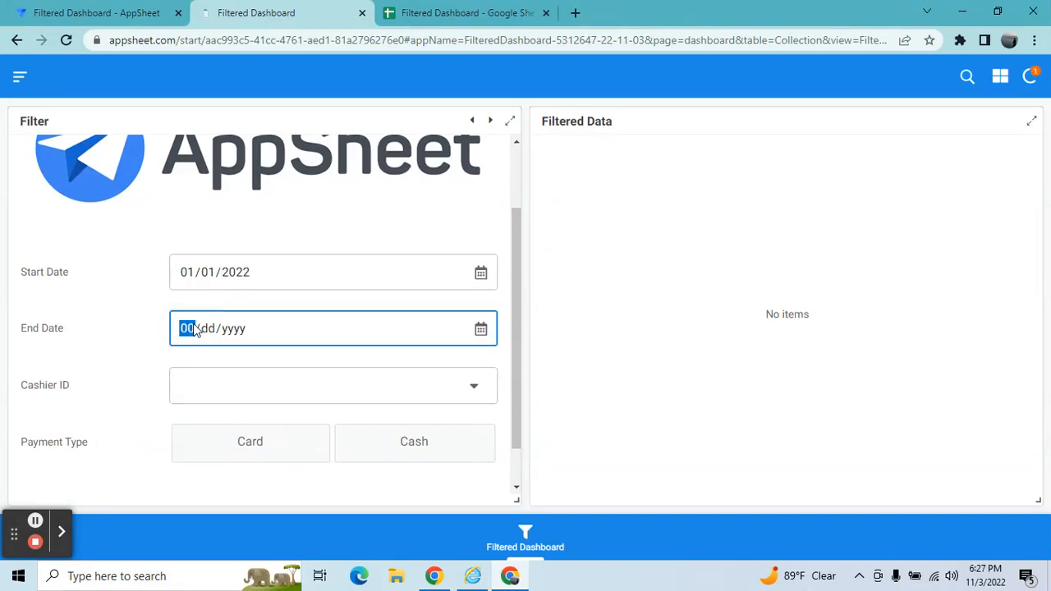
pyautogui.write('02/')
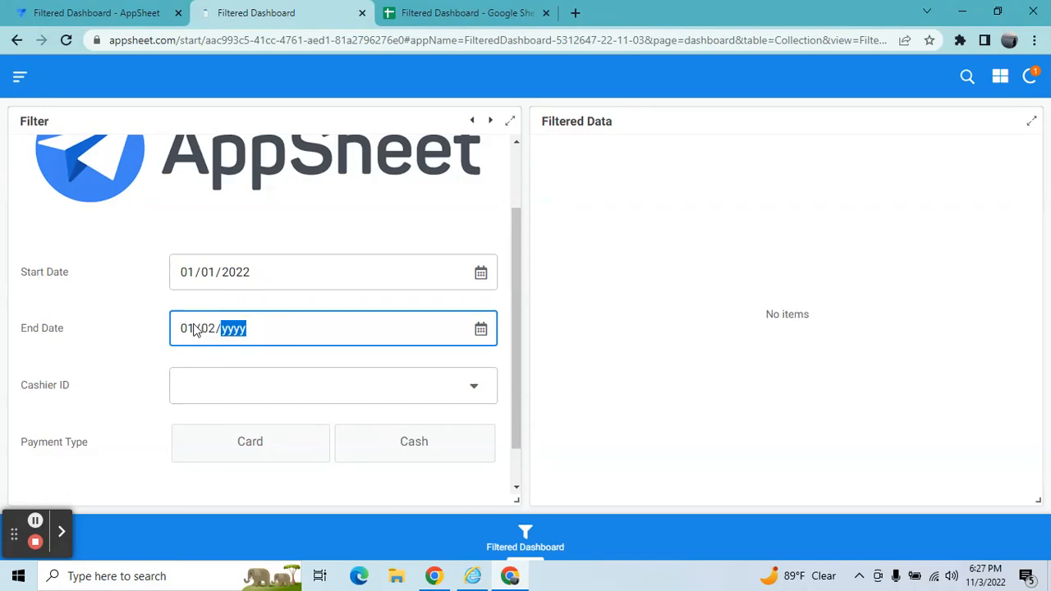
pyautogui.write('022')
pyautogui.click(215, 386)
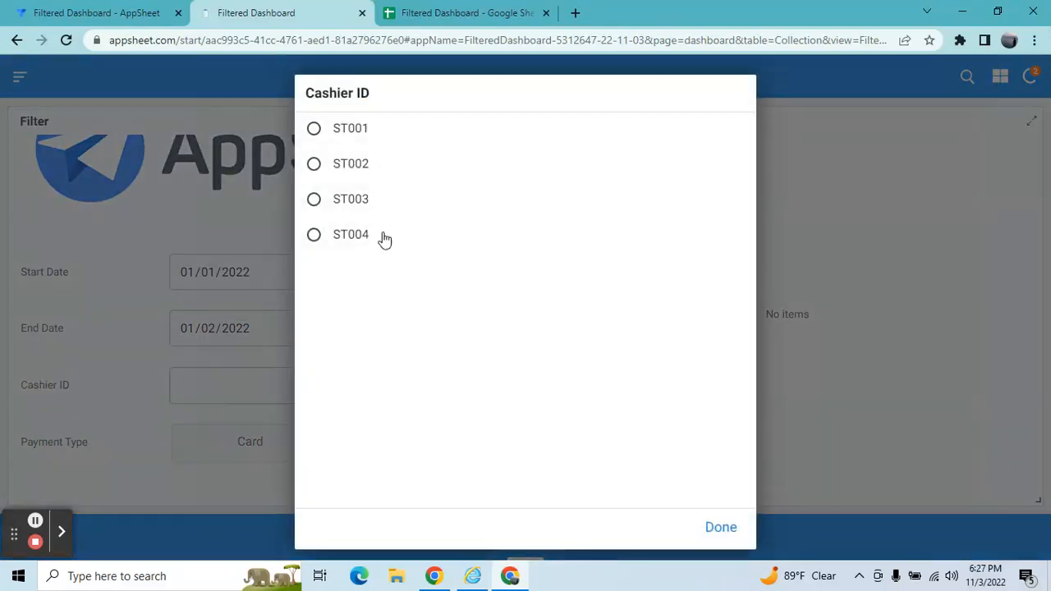
pyautogui.click(359, 168)
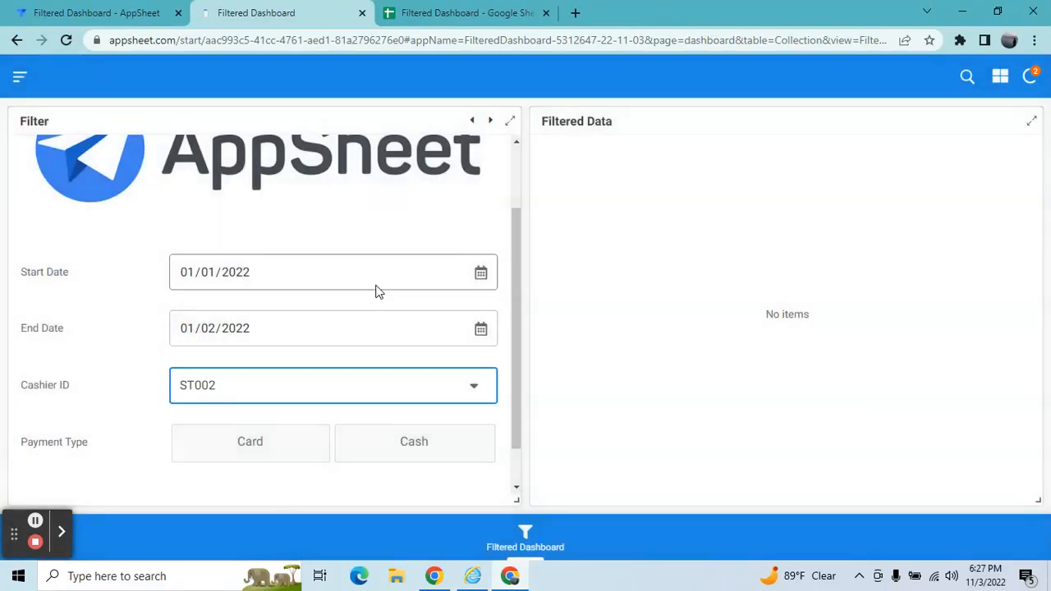
# Try the Card and Cash payment type filters, keeping Cash, and switch the cashier filter to ST003.
pyautogui.click(232, 443)
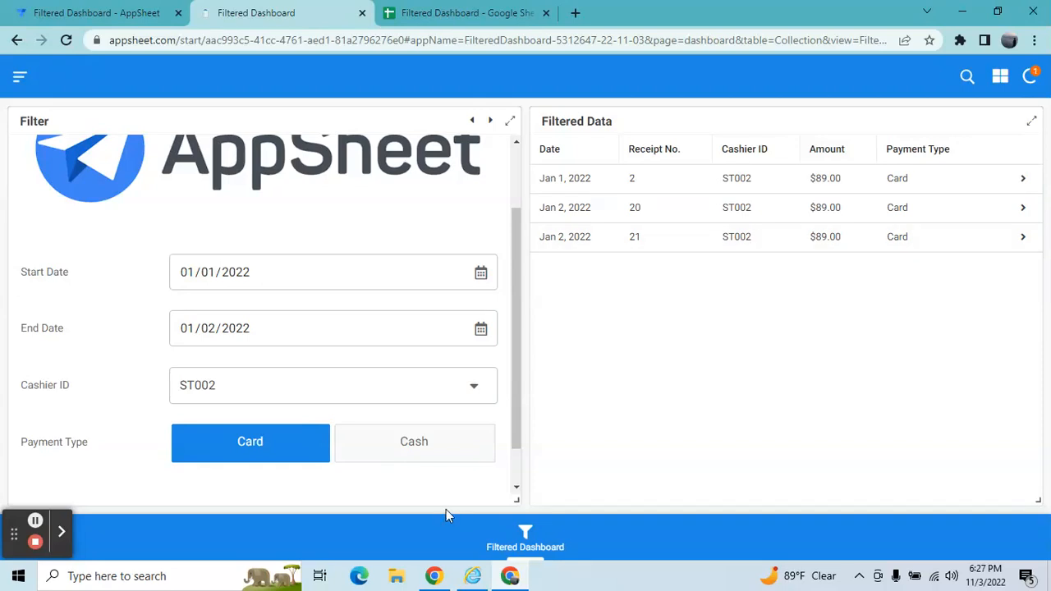
pyautogui.click(427, 463)
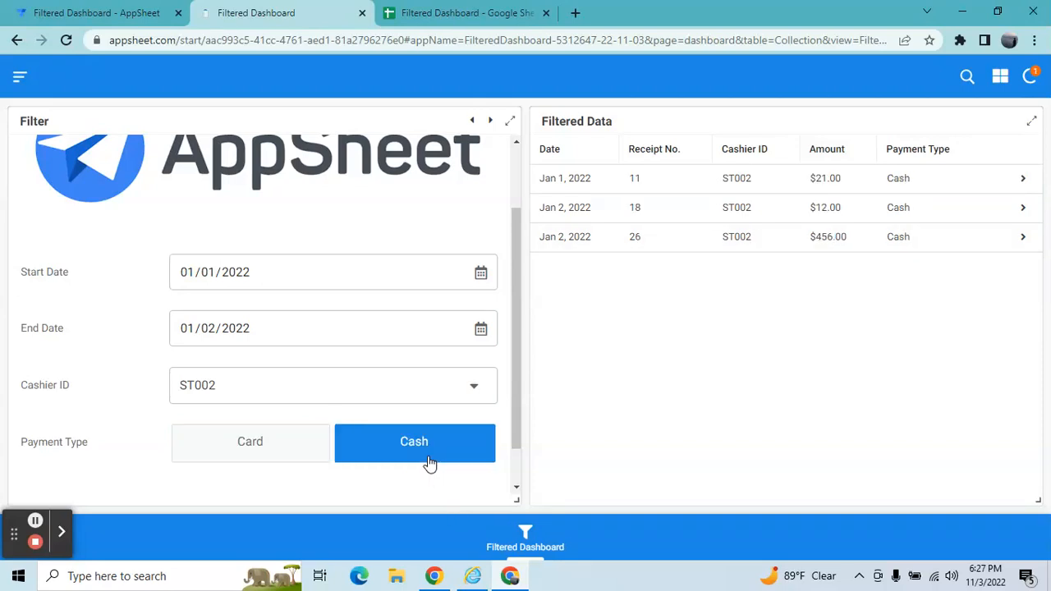
pyautogui.click(477, 385)
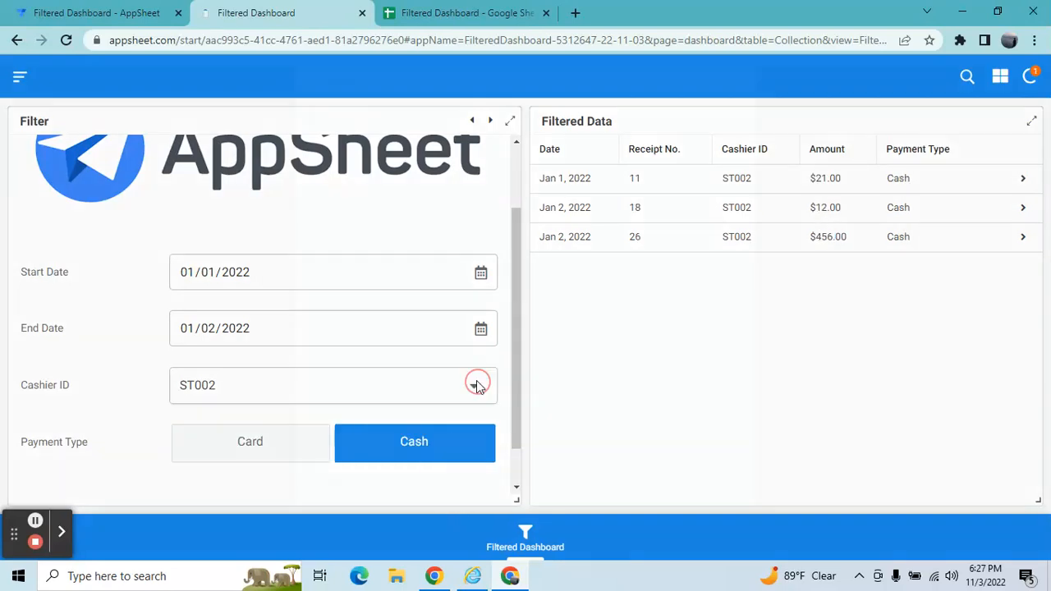
pyautogui.click(362, 187)
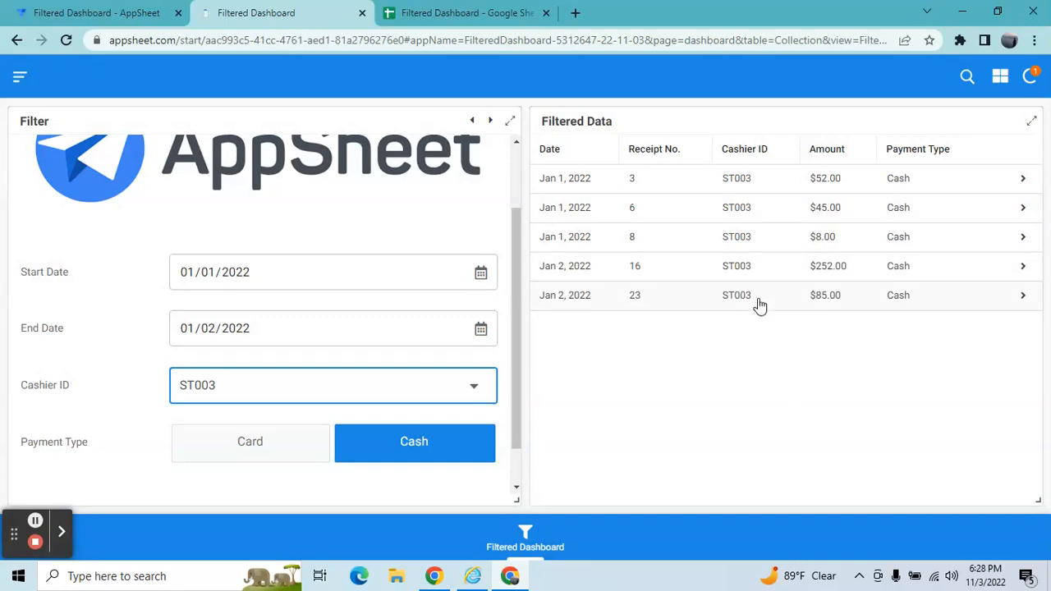
# Return to the app editor and create a new action for the Collection table under Behavior.
pyautogui.click(82, 13)
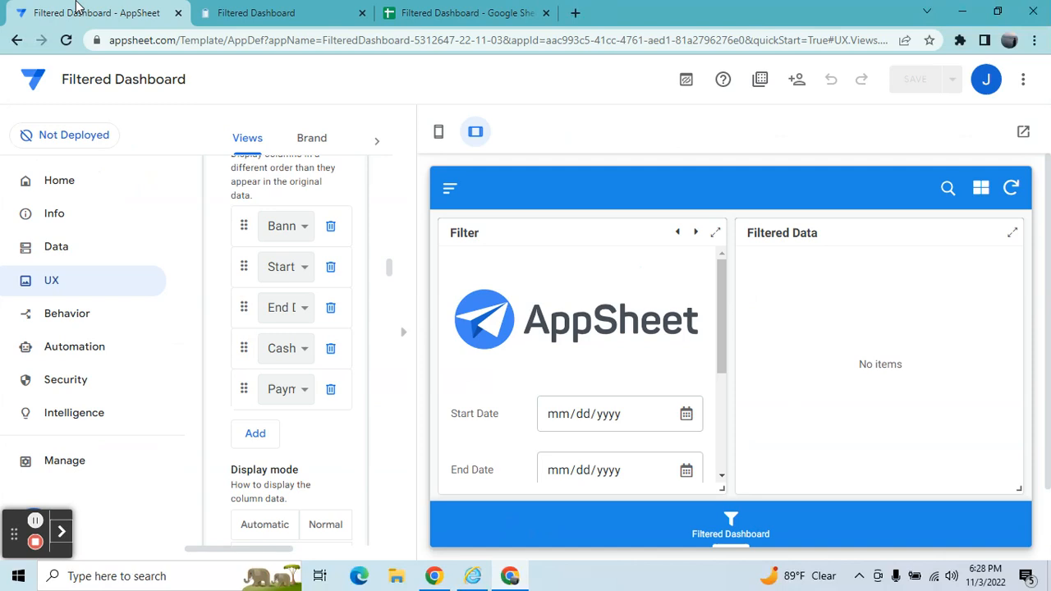
pyautogui.click(401, 341)
pyautogui.click(48, 318)
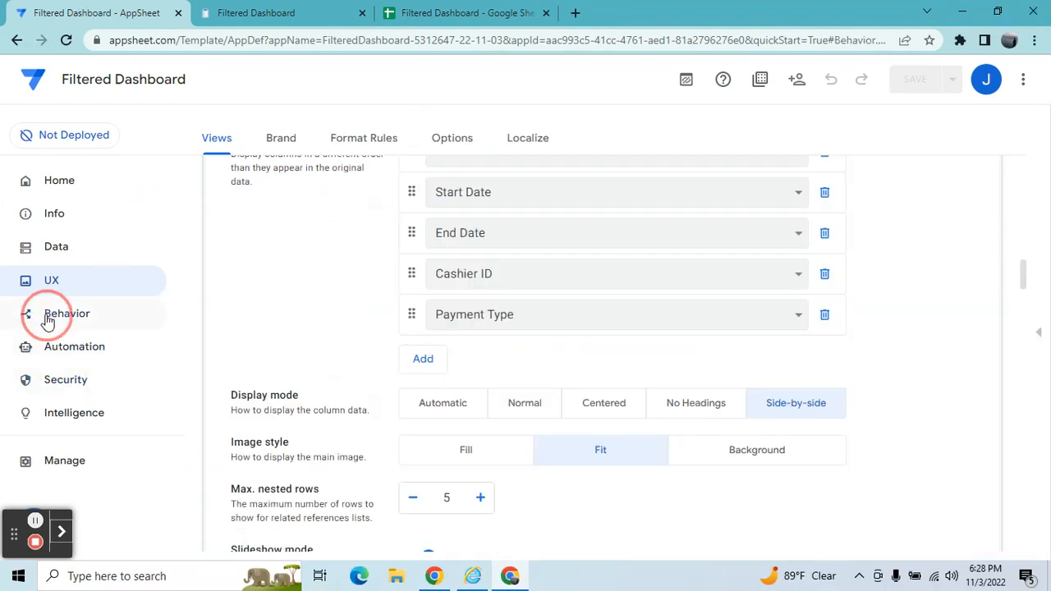
pyautogui.click(241, 250)
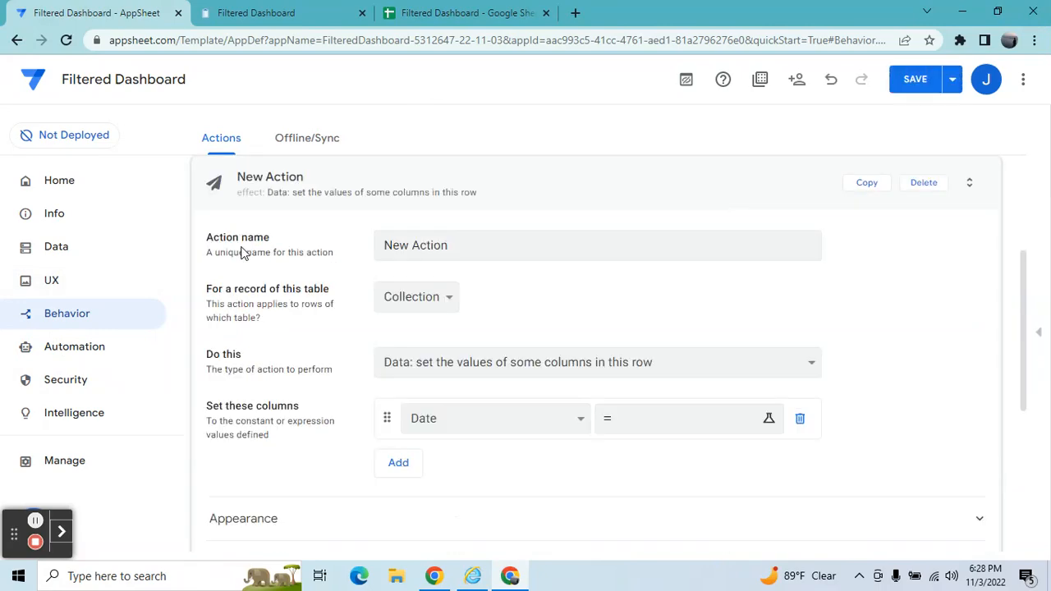
# Set the action to export this view to a CSV file and name it CSV Export.
pyautogui.click(449, 357)
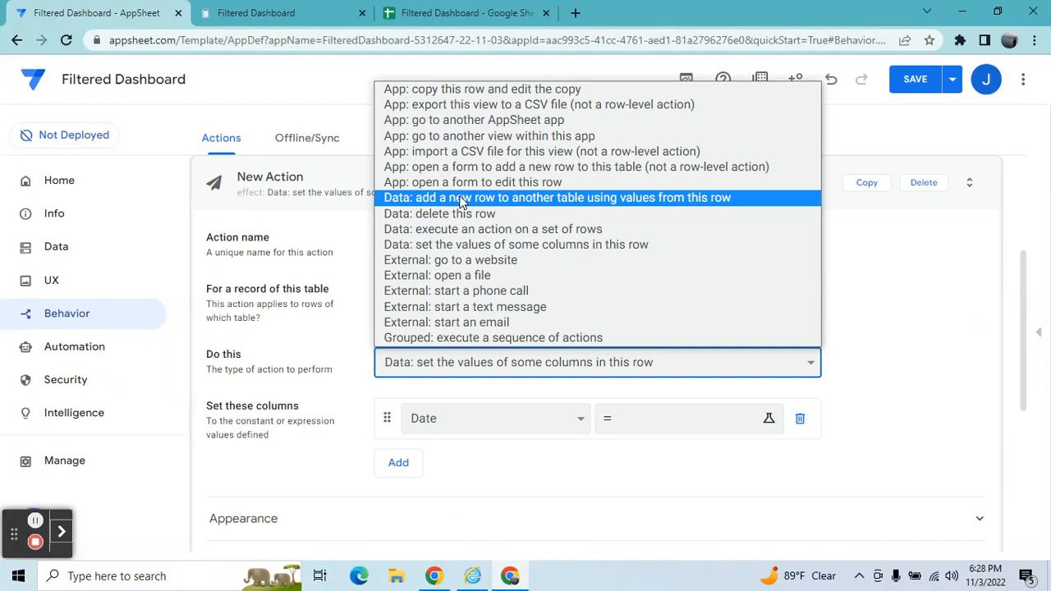
pyautogui.click(462, 106)
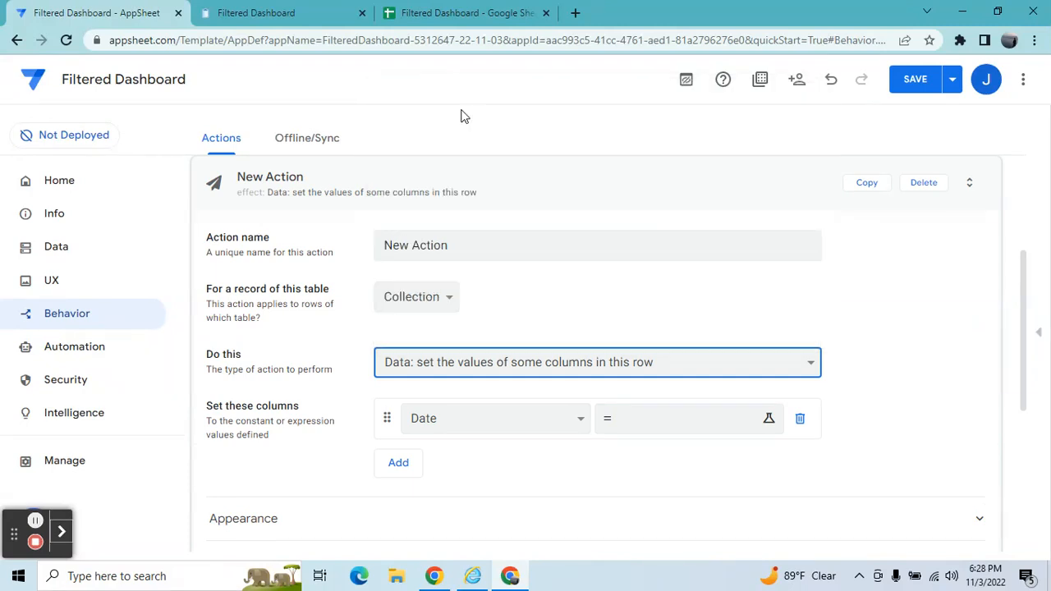
pyautogui.click(487, 257)
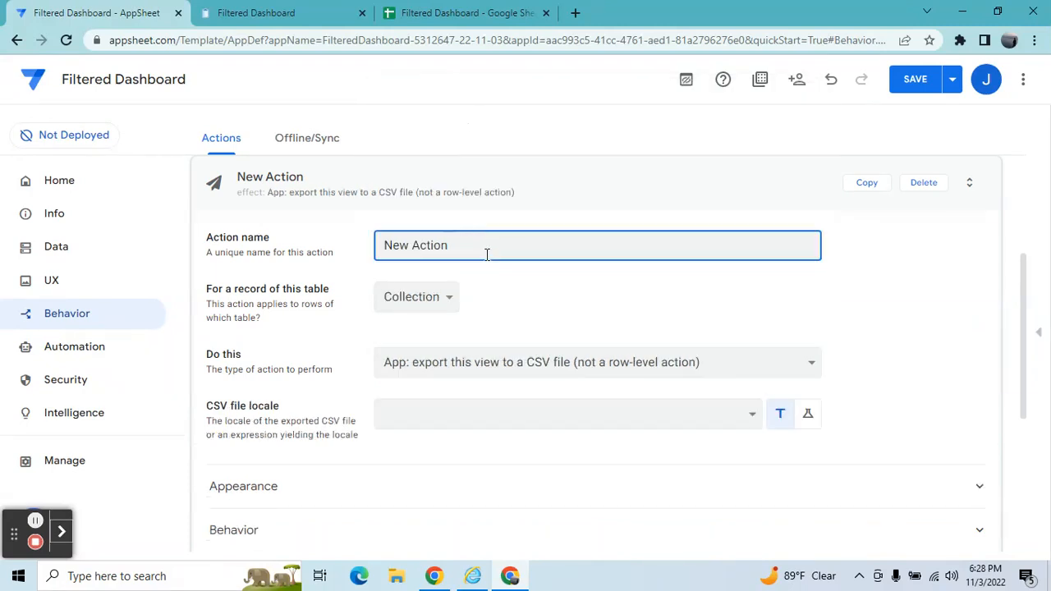
pyautogui.press('BackSpace')
pyautogui.press('BackSpace')
pyautogui.press('BackSpace')
pyautogui.press('BackSpace')
pyautogui.press('BackSpace')
pyautogui.press('BackSpace')
pyautogui.press('BackSpace')
pyautogui.press('BackSpace')
pyautogui.press('BackSpace')
pyautogui.press('BackSpace')
pyautogui.write('CSV Export')
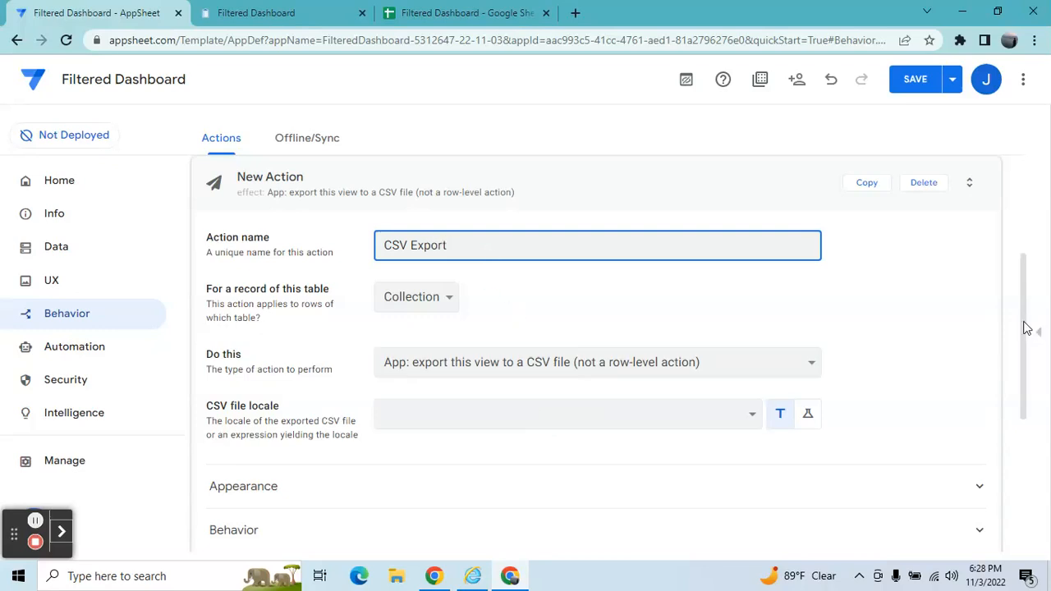
# Search the action icons for csv and pick the first CSV file icon.
pyautogui.scroll(-2, 1025, 328)
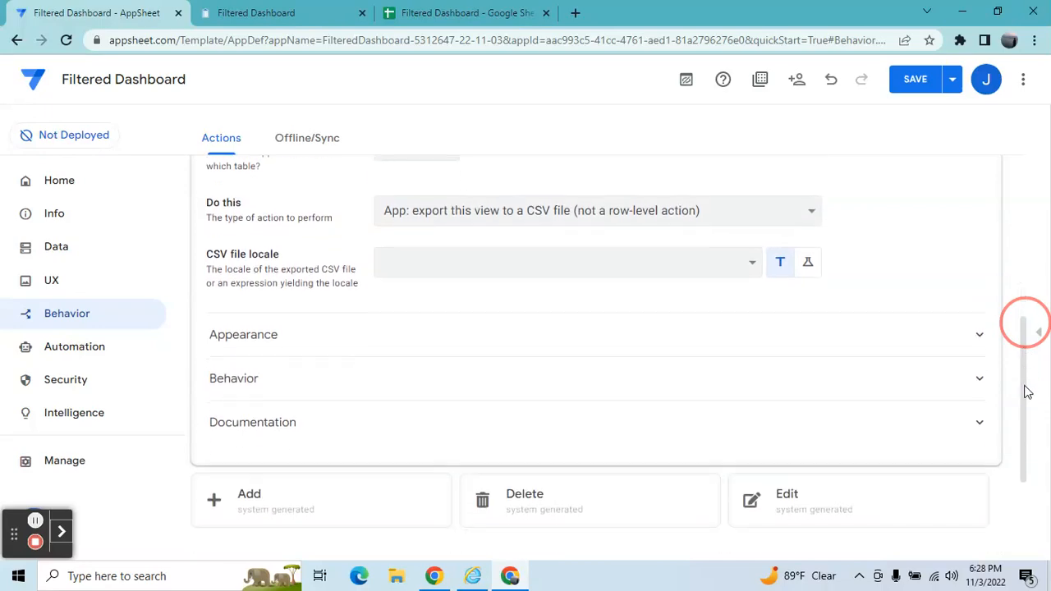
pyautogui.click(696, 353)
pyautogui.scroll(2, 697, 355)
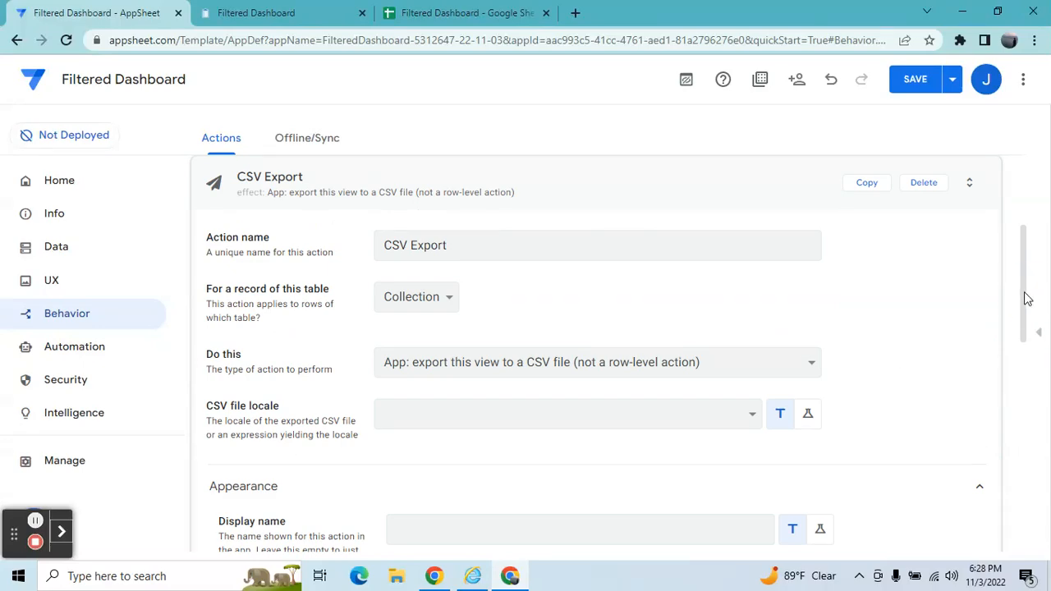
pyautogui.scroll(-3, 1025, 295)
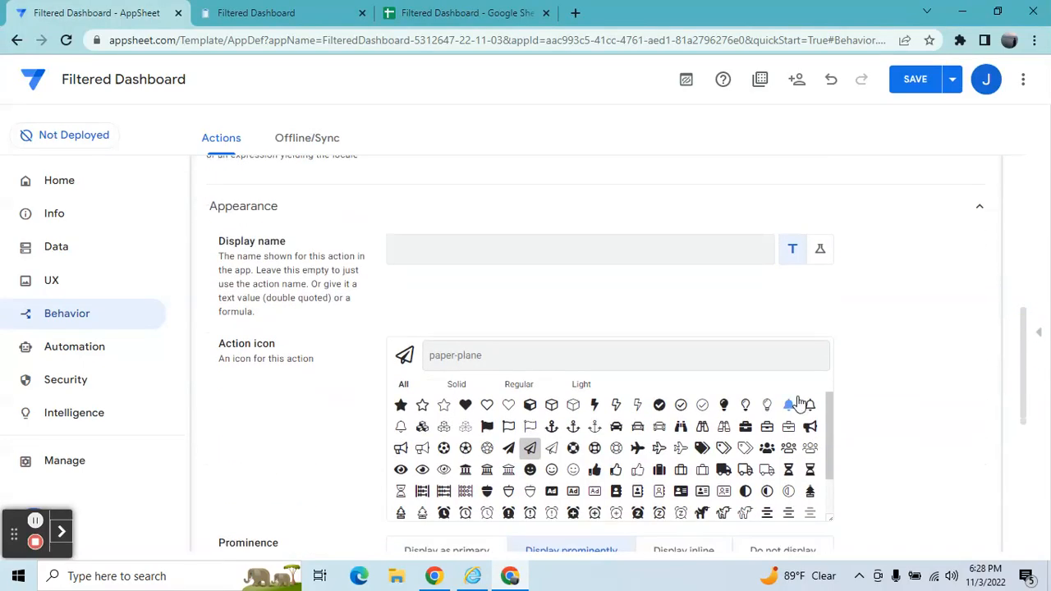
pyautogui.click(756, 347)
pyautogui.write('csv')
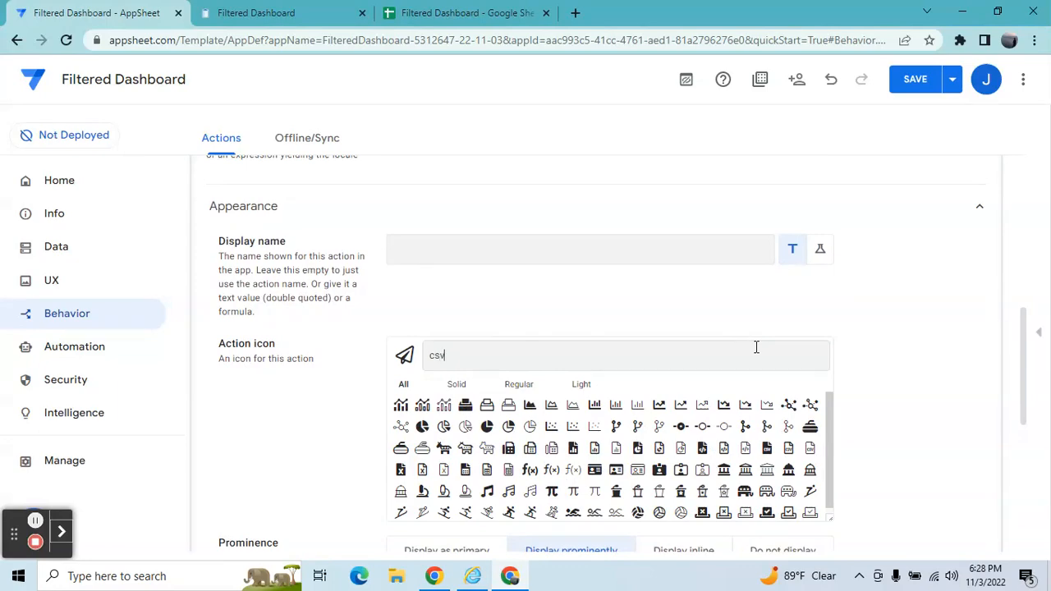
pyautogui.click(401, 406)
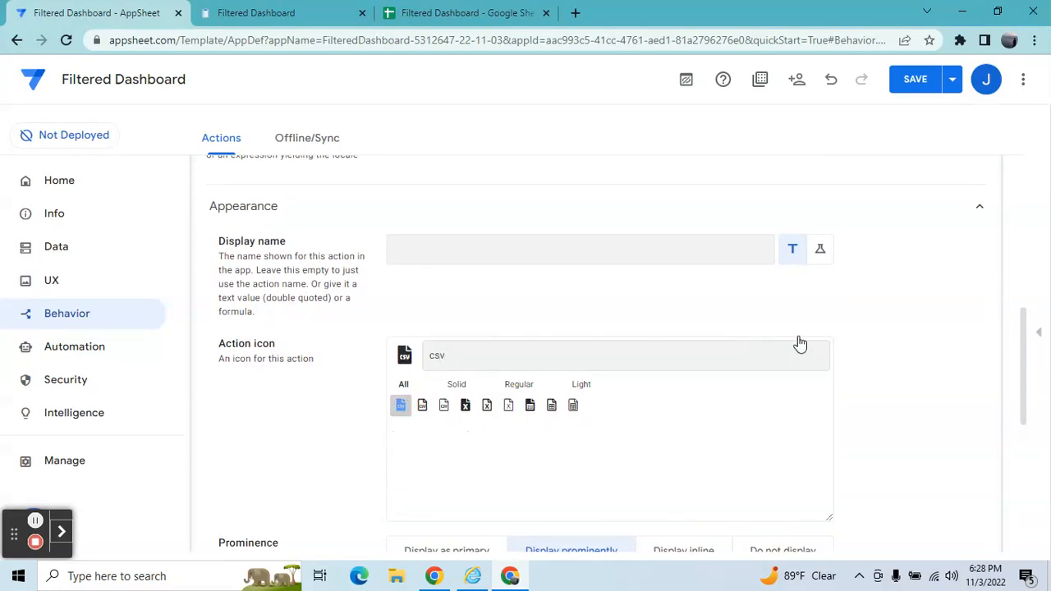
# Open the action's Behavior condition in the Expression Assistant and clear the default true expression.
pyautogui.moveTo(1027, 357); pyautogui.dragTo(1026, 419)
pyautogui.scroll(-1, 1024, 445)
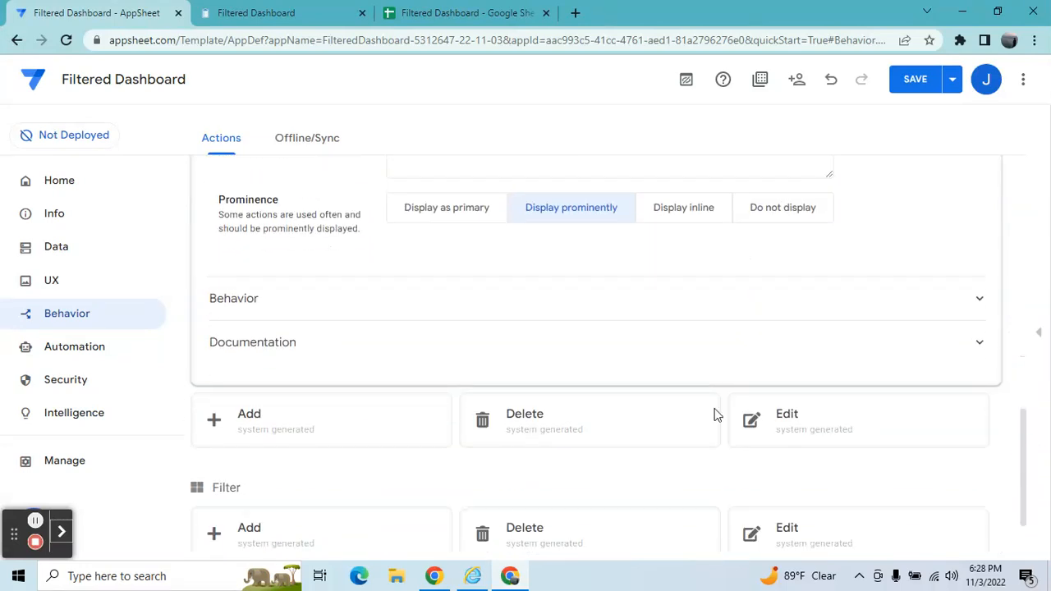
pyautogui.click(594, 301)
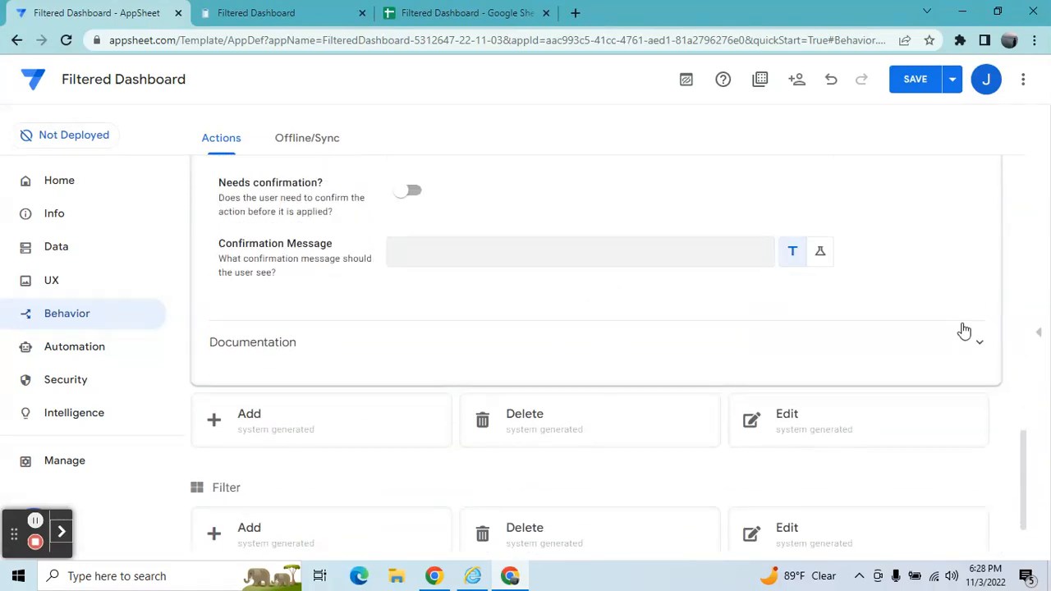
pyautogui.moveTo(1024, 444); pyautogui.dragTo(1018, 406)
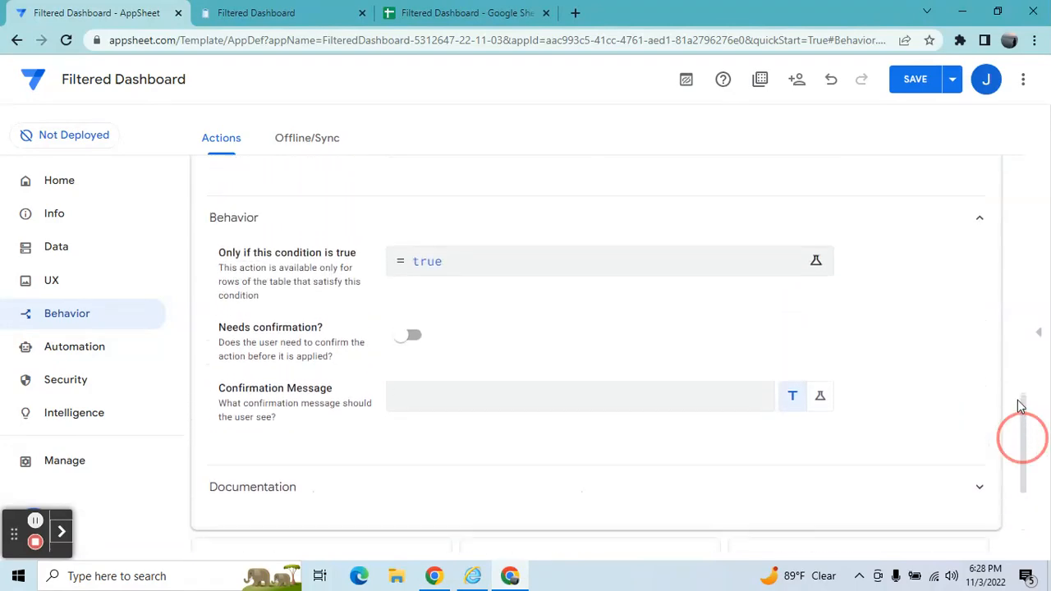
pyautogui.click(634, 258)
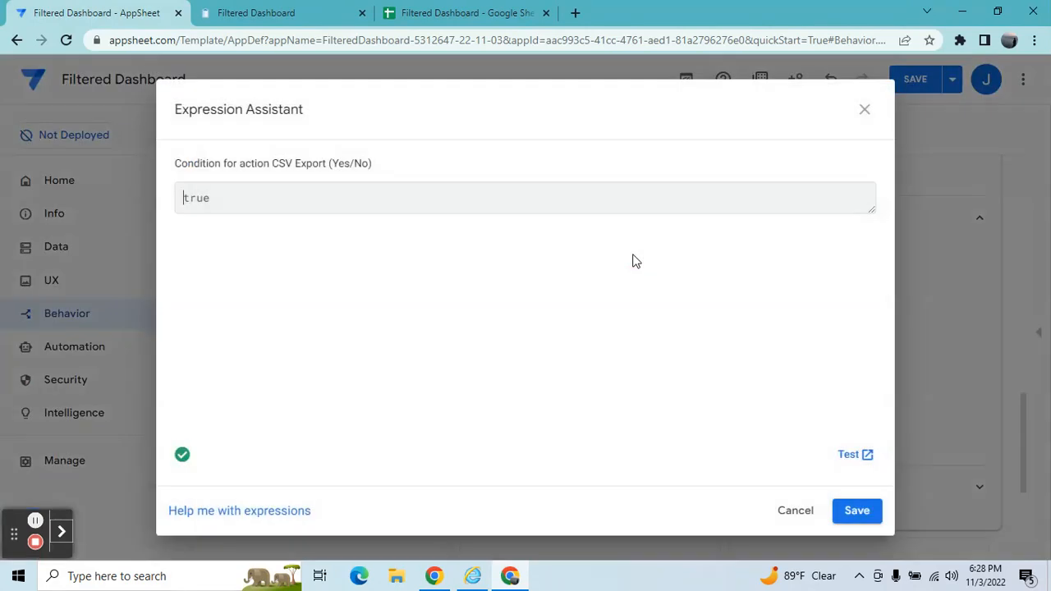
pyautogui.click(483, 195)
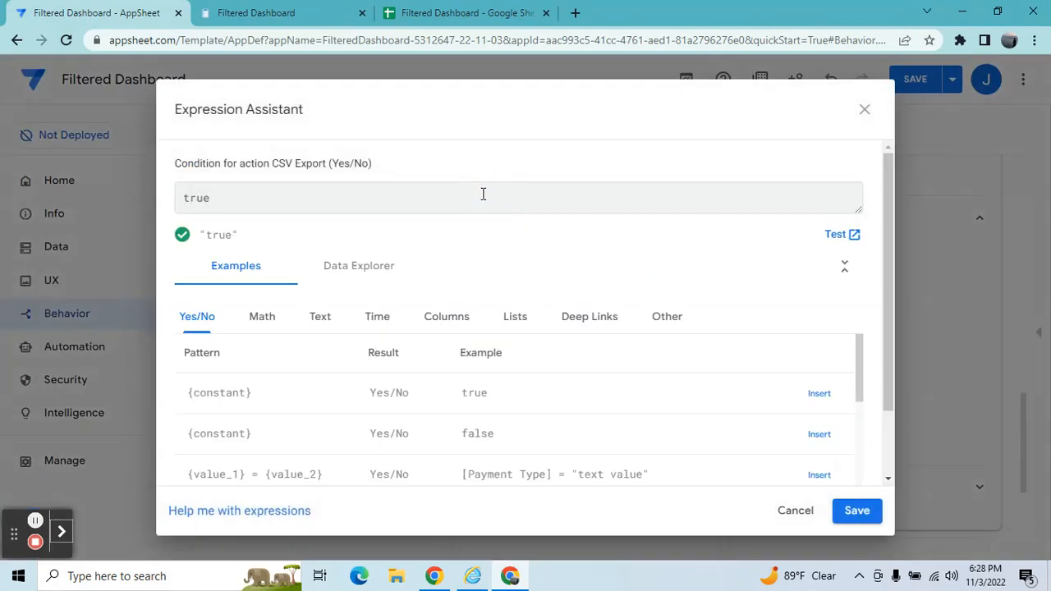
pyautogui.press('BackSpace')
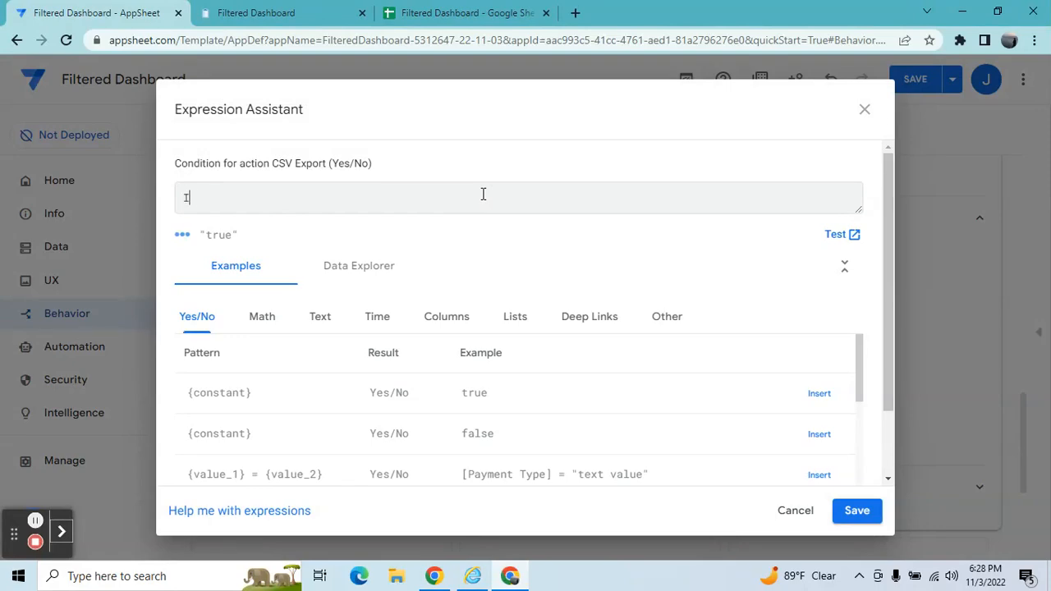
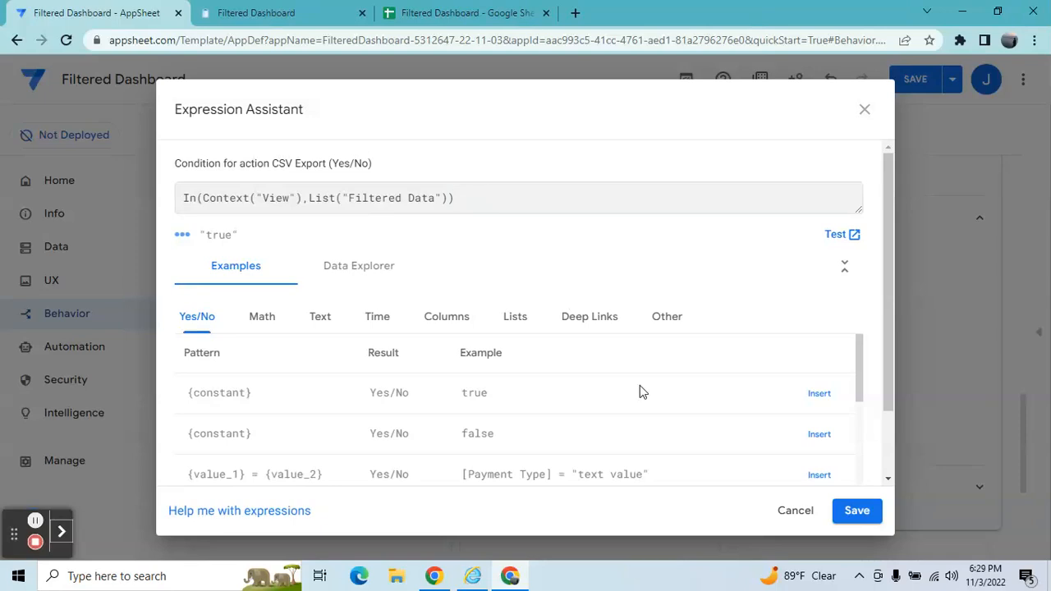
# Save the condition limiting the action to the Filtered Data view, turn on Needs confirmation, and save the app.
pyautogui.click(854, 513)
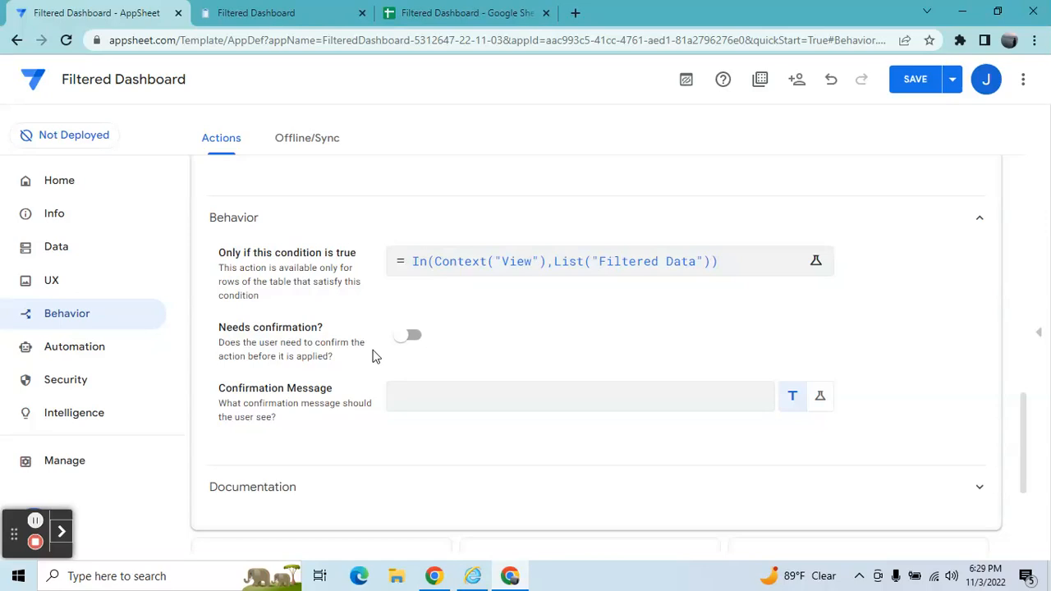
pyautogui.click(414, 341)
pyautogui.click(928, 84)
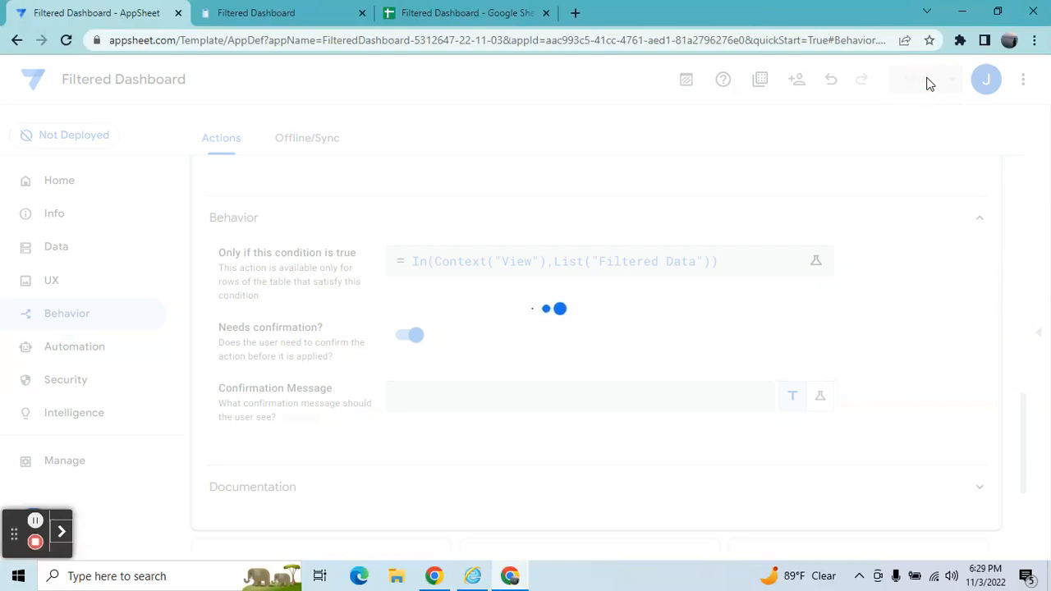
# Preview the Filtered Dashboard and its expanded Filtered Data view in the app emulator to look for the export button.
pyautogui.click(1041, 333)
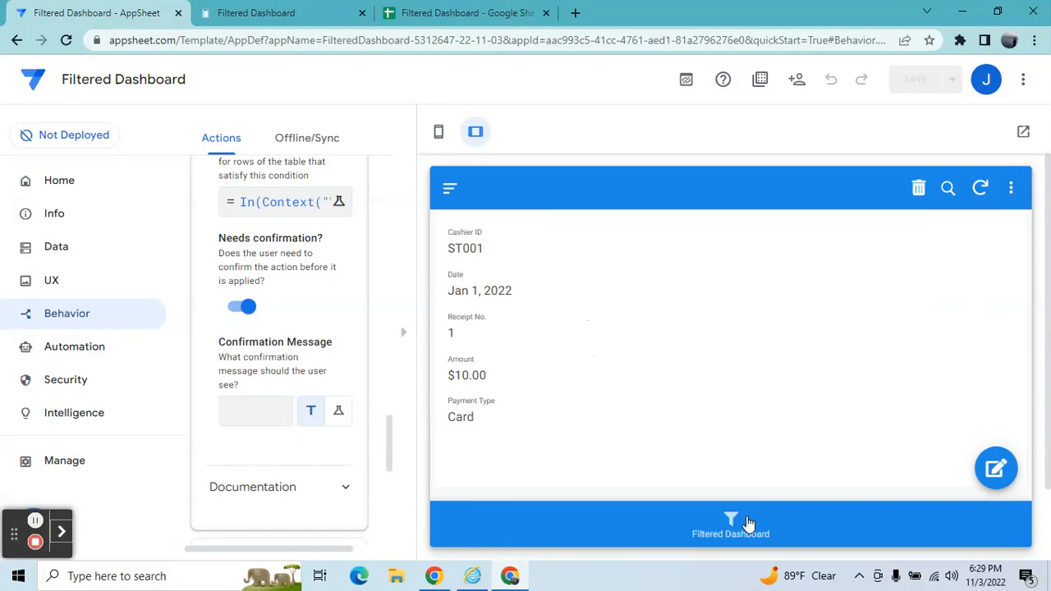
pyautogui.click(749, 523)
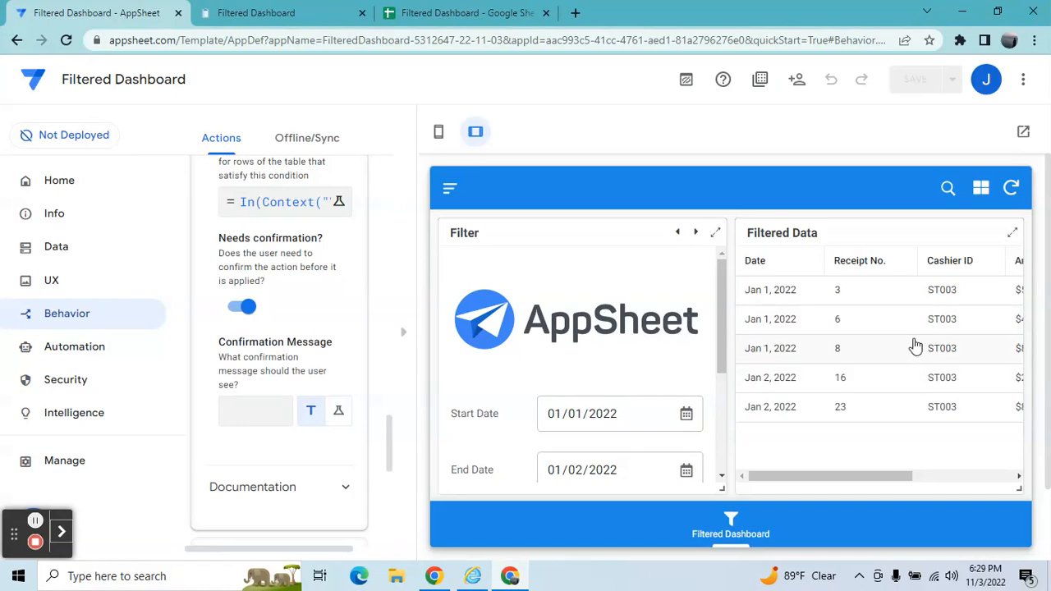
pyautogui.click(1013, 233)
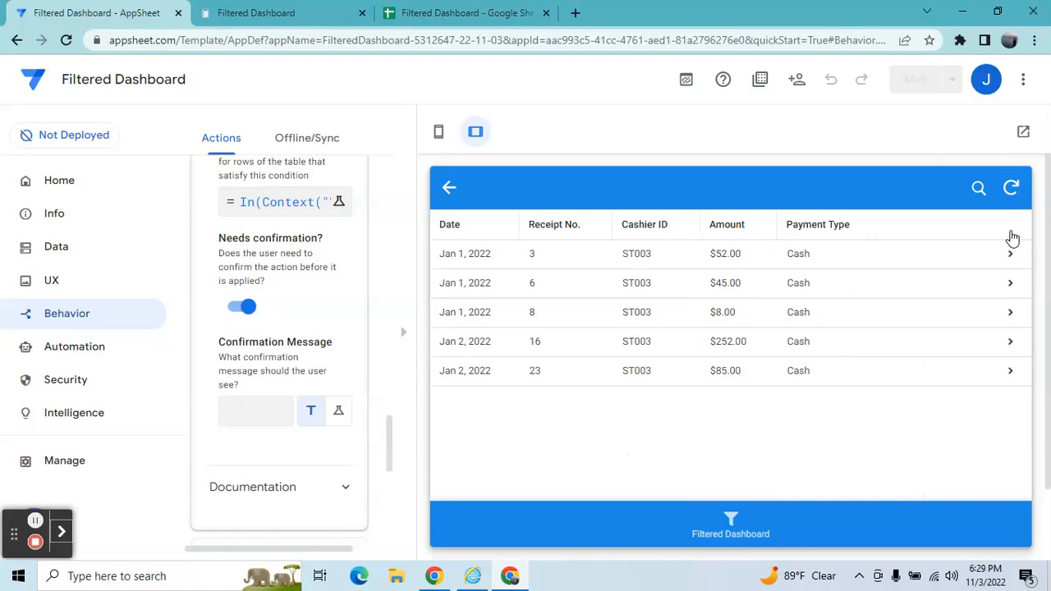
pyautogui.click(450, 190)
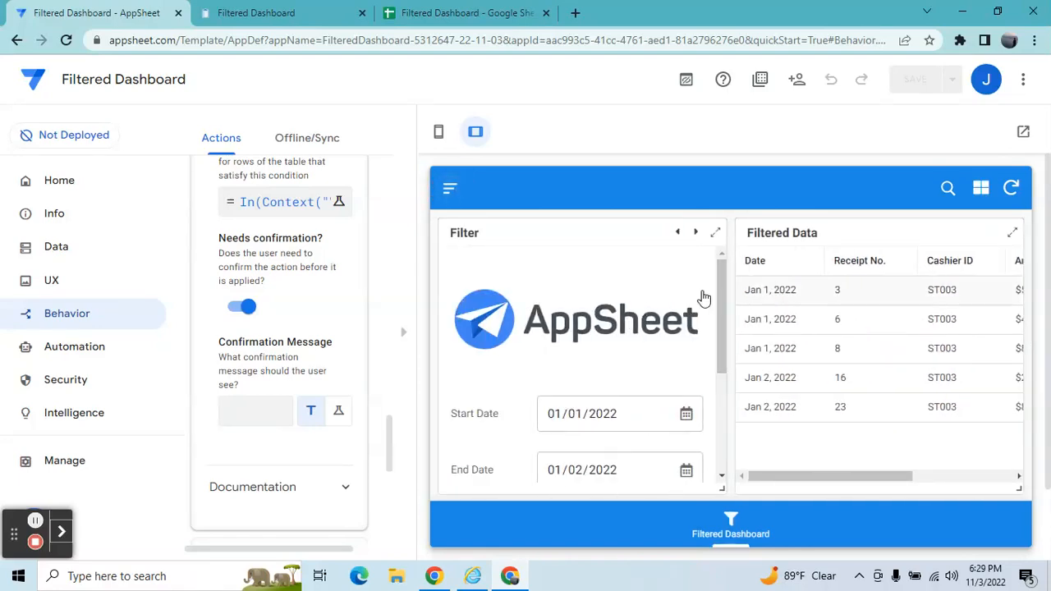
pyautogui.click(405, 336)
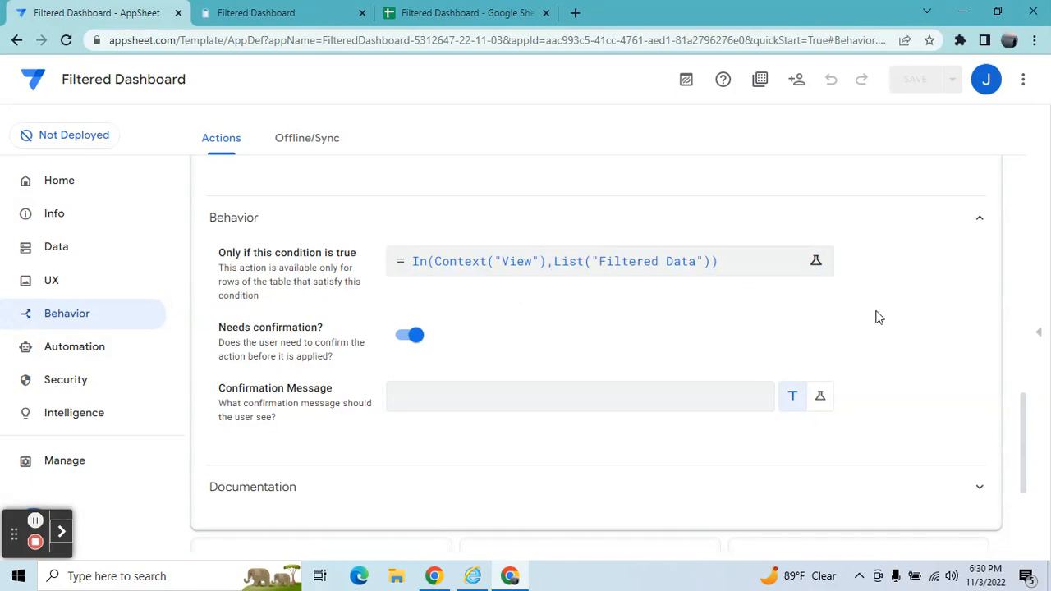
pyautogui.click(1039, 333)
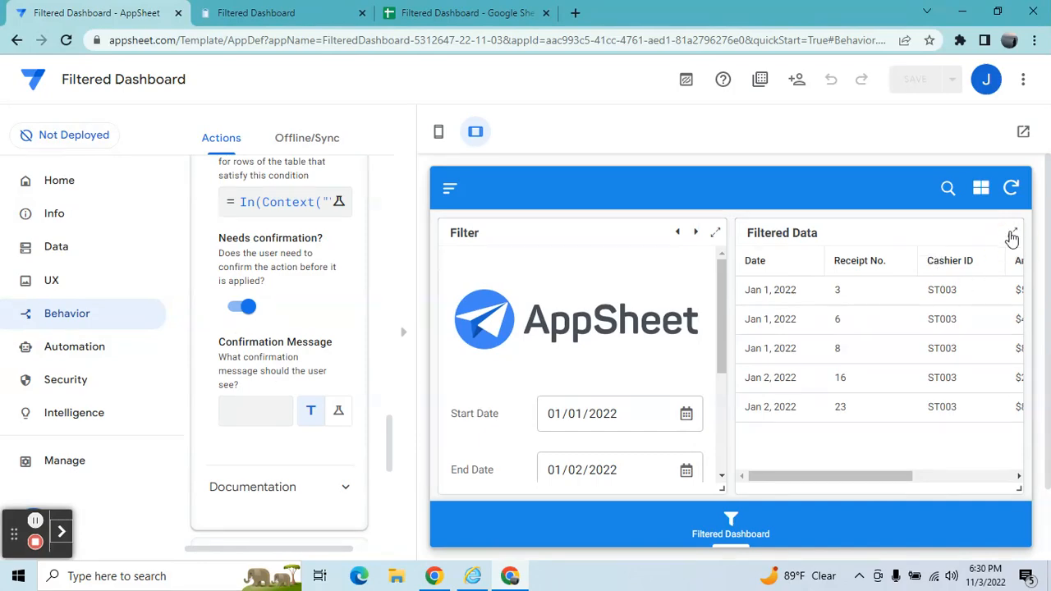
pyautogui.click(1012, 234)
pyautogui.click(1011, 188)
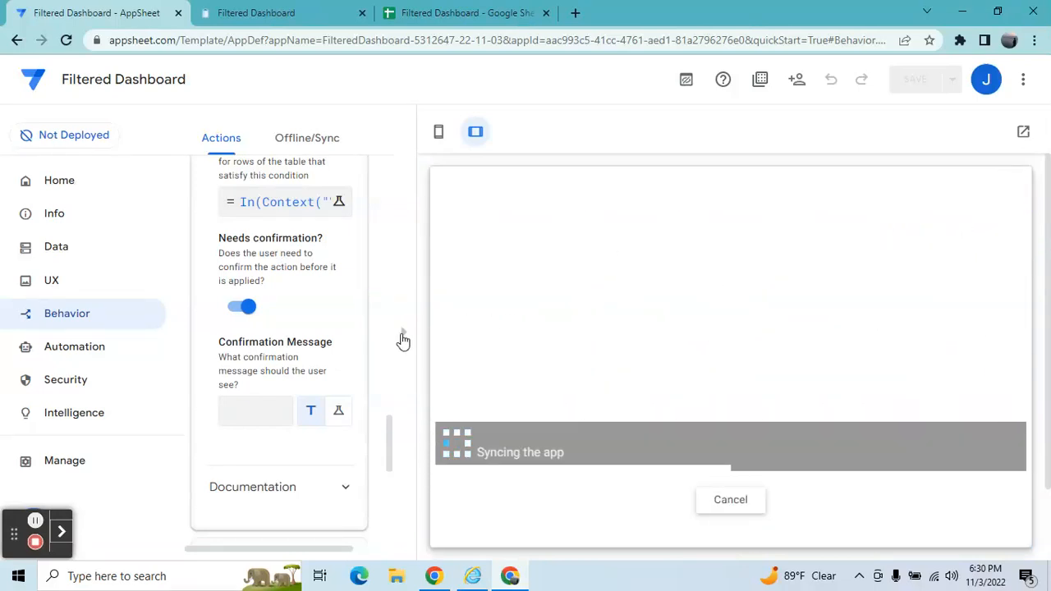
pyautogui.click(401, 338)
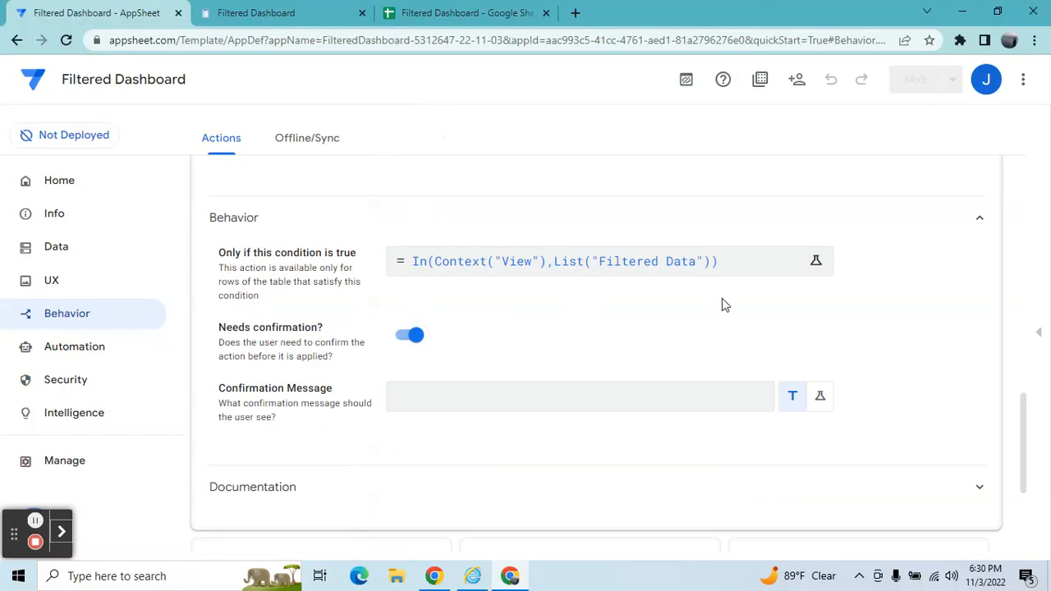
# Set the CSV Export action's prominence to Display as primary.
pyautogui.moveTo(1028, 437); pyautogui.dragTo(1011, 359)
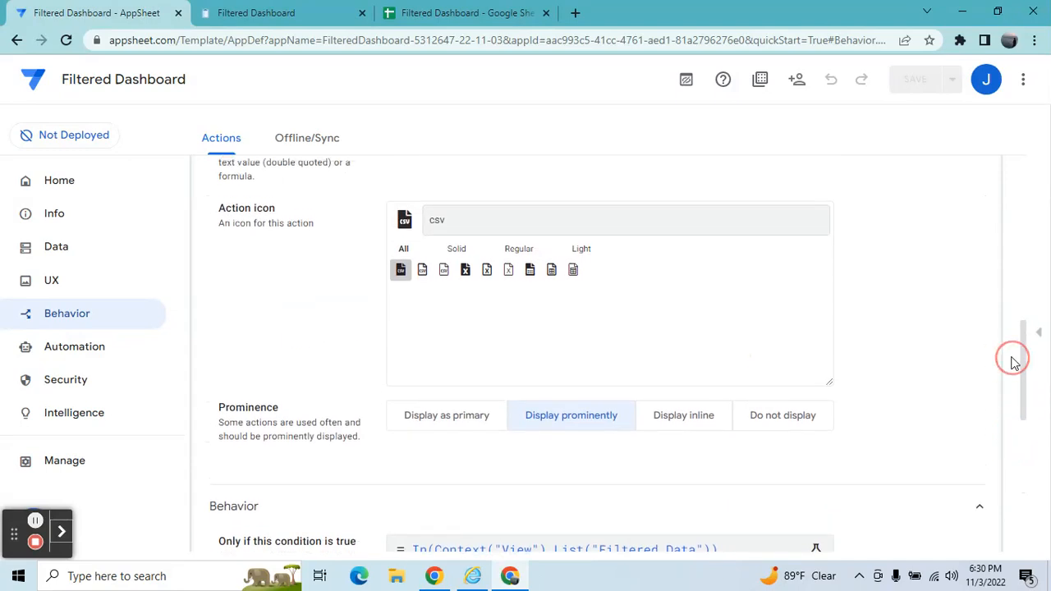
pyautogui.click(458, 421)
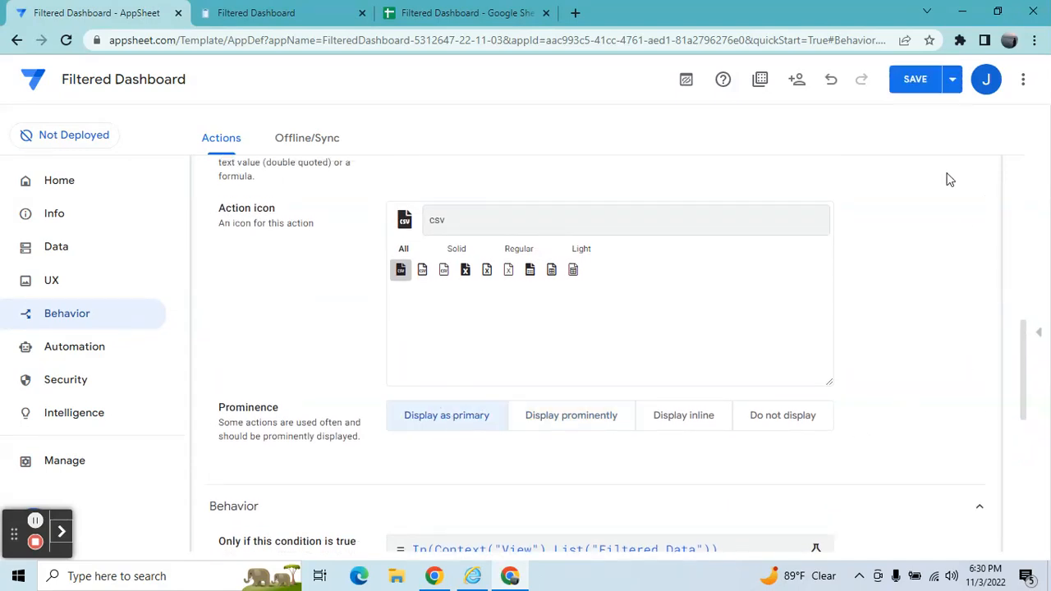
# Test the CSV export button in the preview's Filtered Data view, dismissing its confirmation dialog.
pyautogui.click(1039, 333)
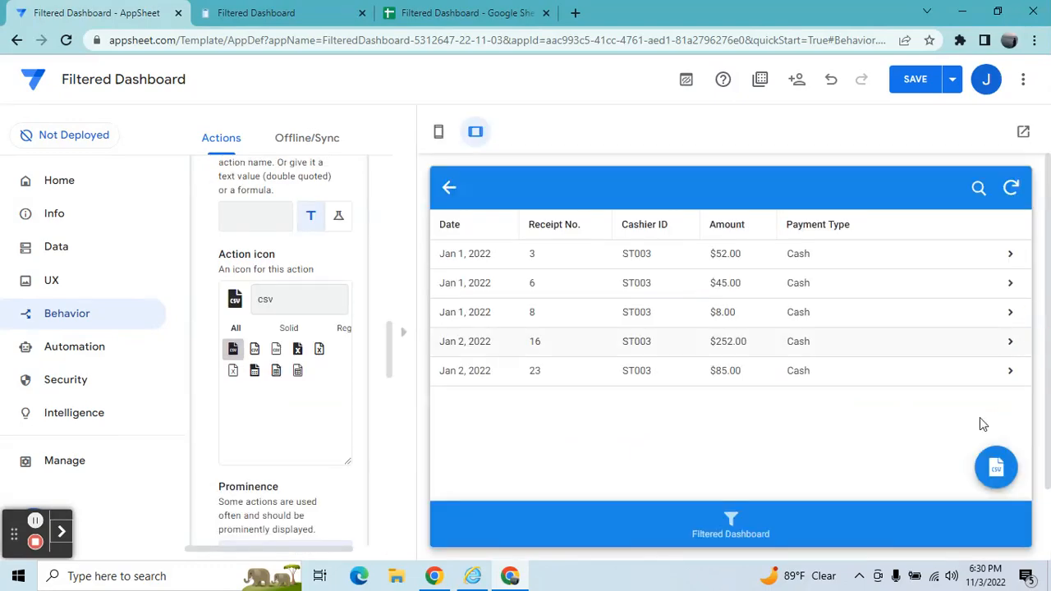
pyautogui.click(998, 468)
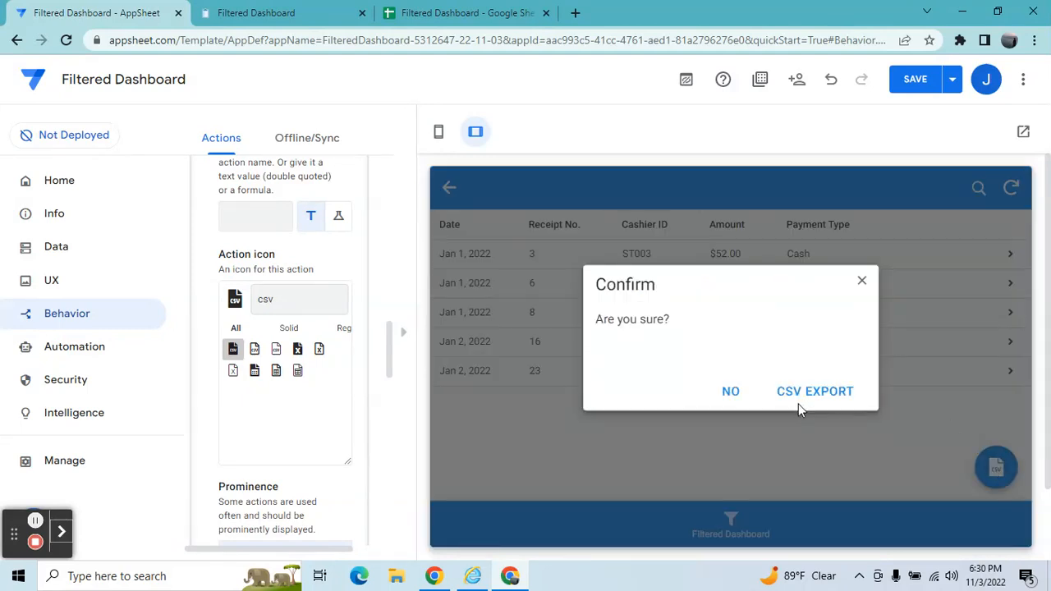
pyautogui.click(862, 283)
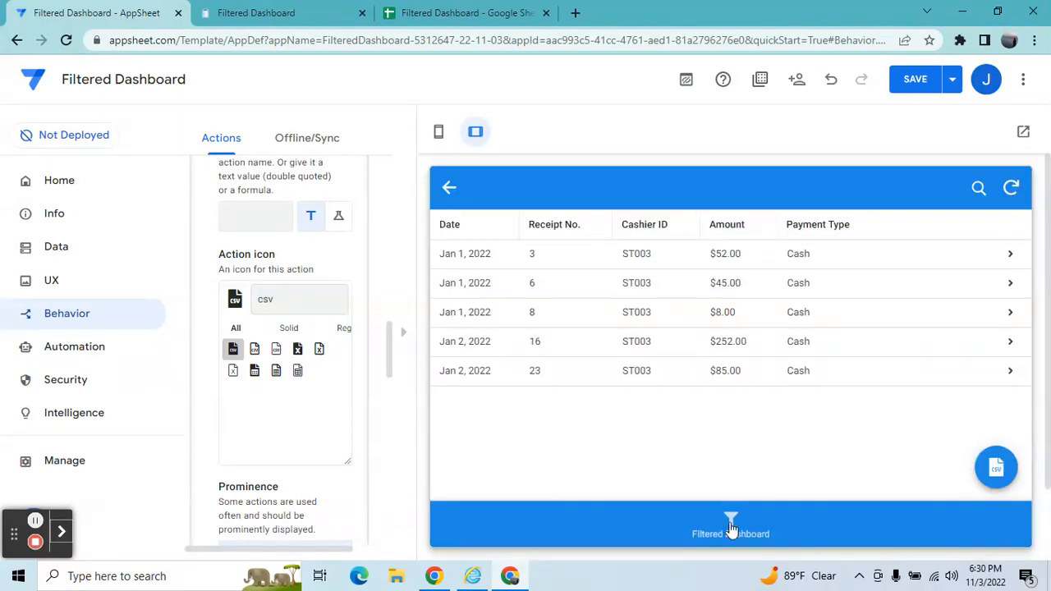
pyautogui.click(731, 526)
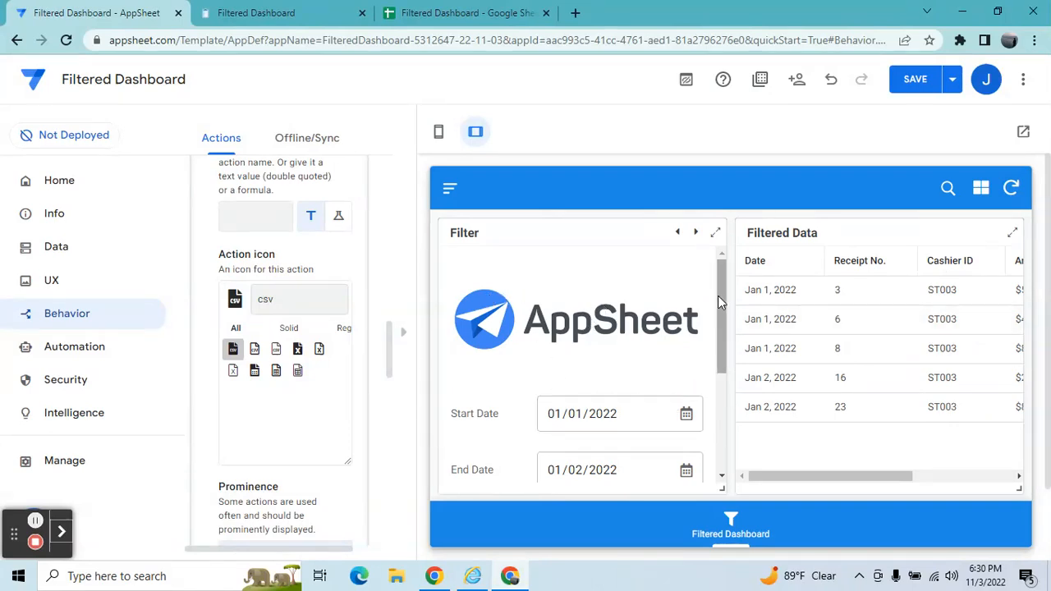
pyautogui.moveTo(719, 298)
pyautogui.mouseDown()
pyautogui.moveTo(723, 339)
pyautogui.moveTo(718, 279)
pyautogui.mouseUp()
pyautogui.click(403, 333)
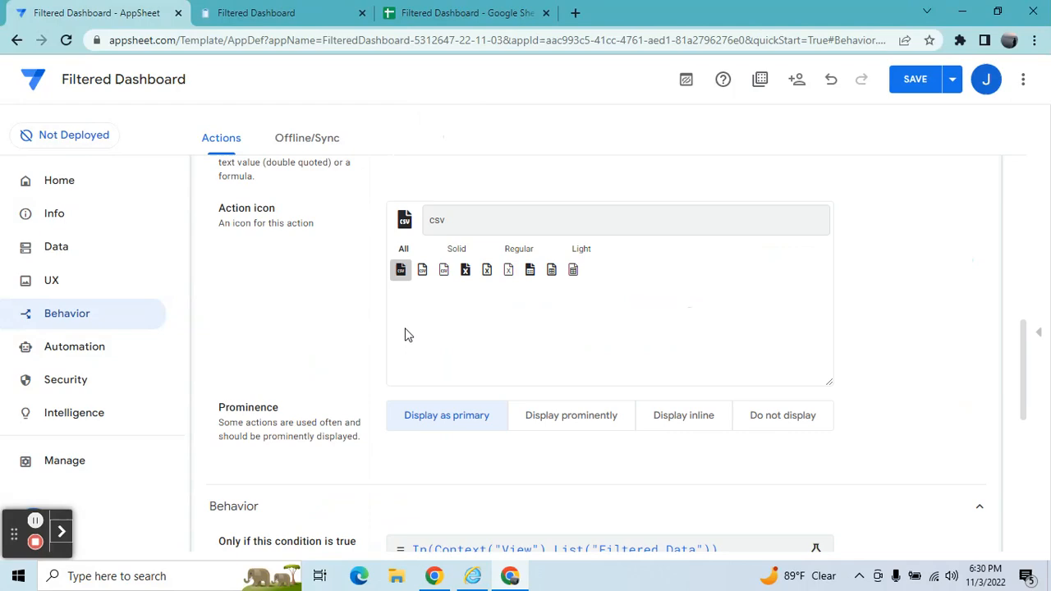
# Create a new action on the Filter table that sets the values of some columns in this row.
pyautogui.click(1025, 382)
pyautogui.scroll(10, 1025, 382)
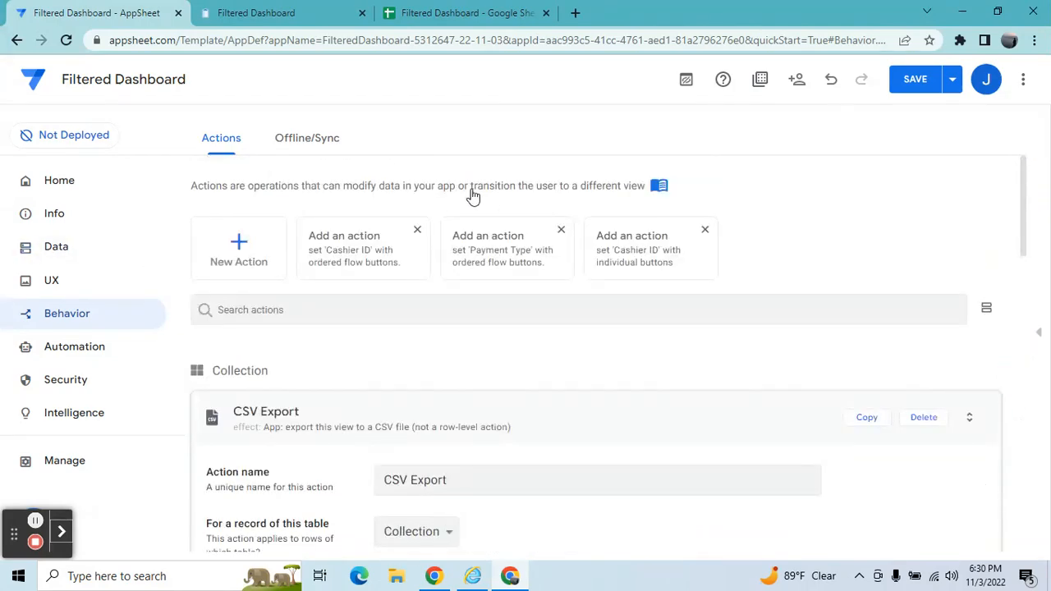
pyautogui.click(263, 266)
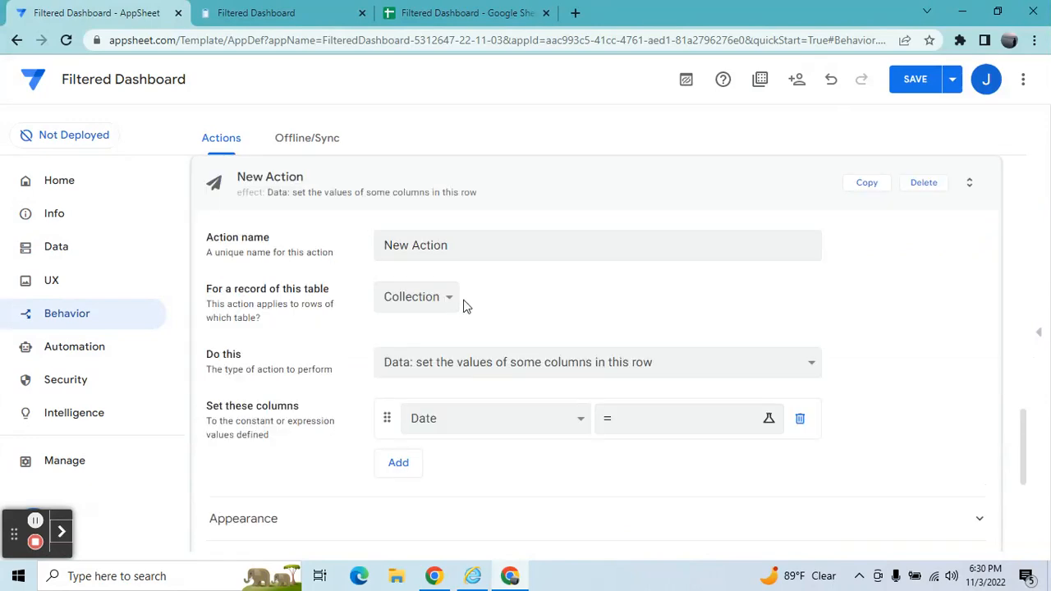
pyautogui.click(487, 358)
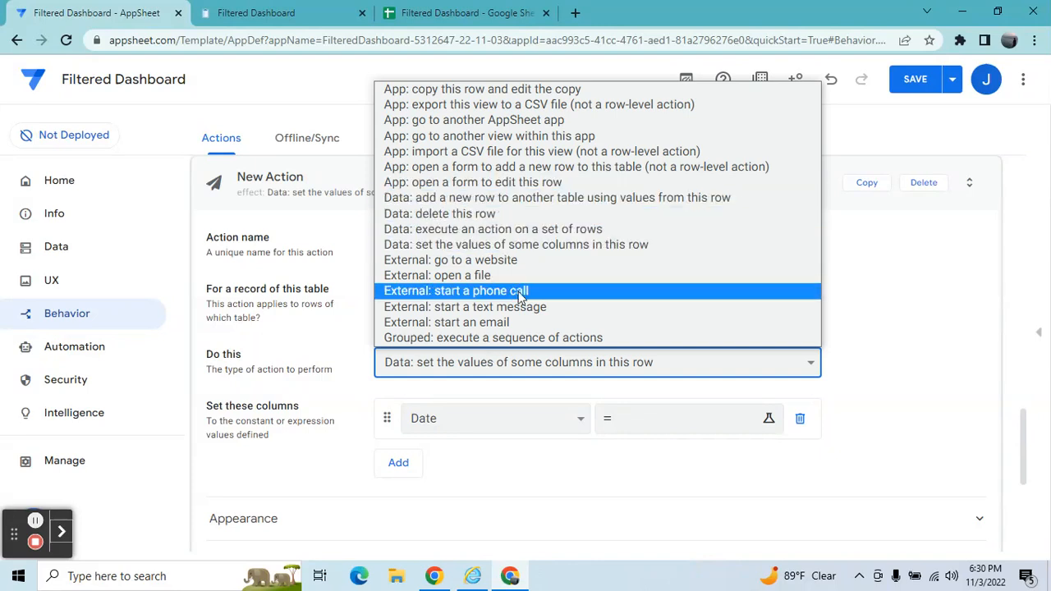
pyautogui.click(517, 244)
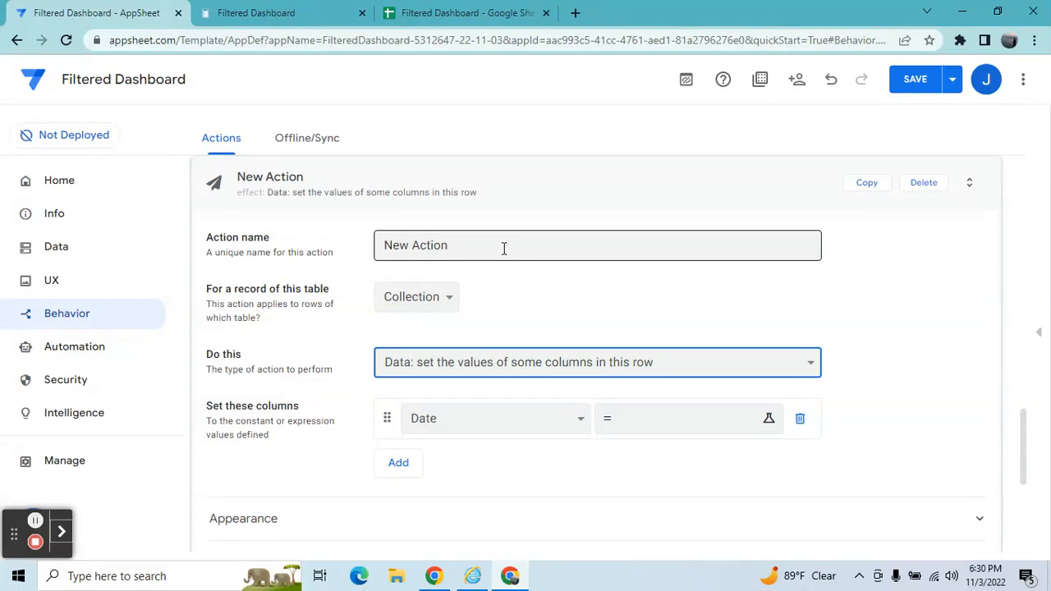
pyautogui.click(453, 305)
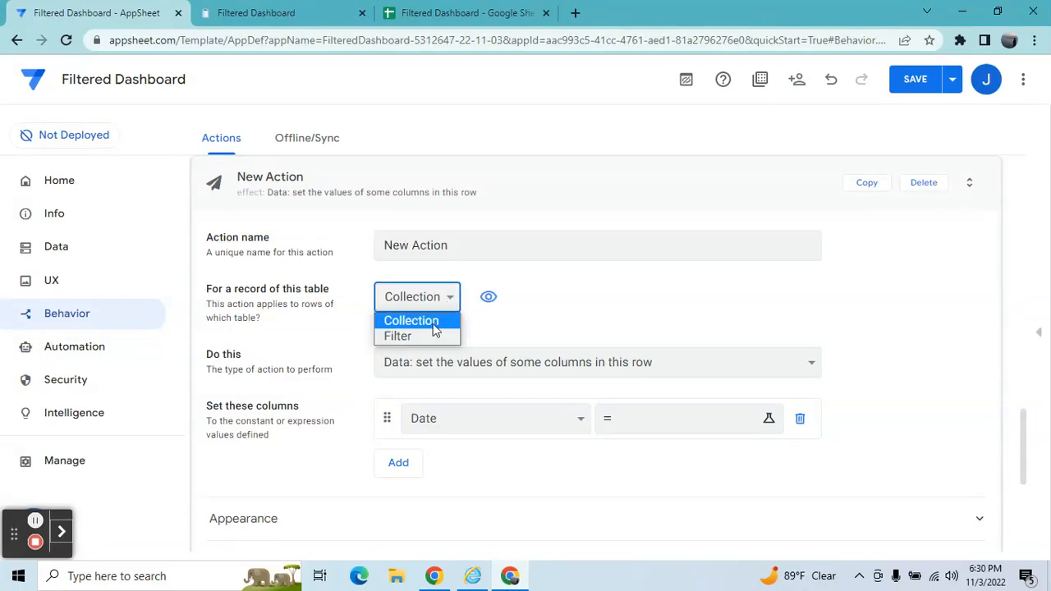
pyautogui.click(432, 336)
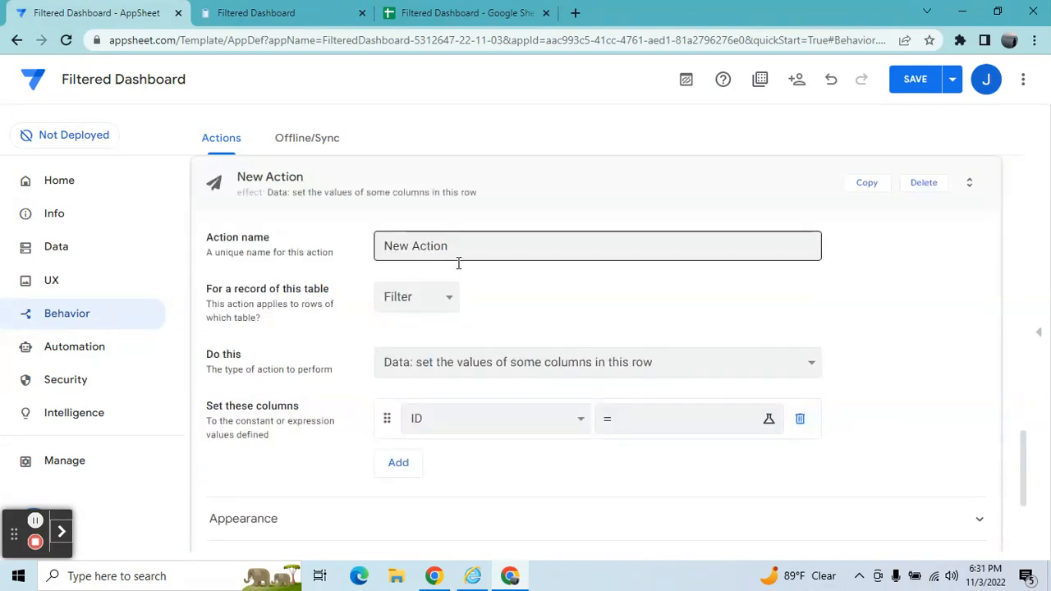
# Name the new action Clear Filter.
pyautogui.click(457, 260)
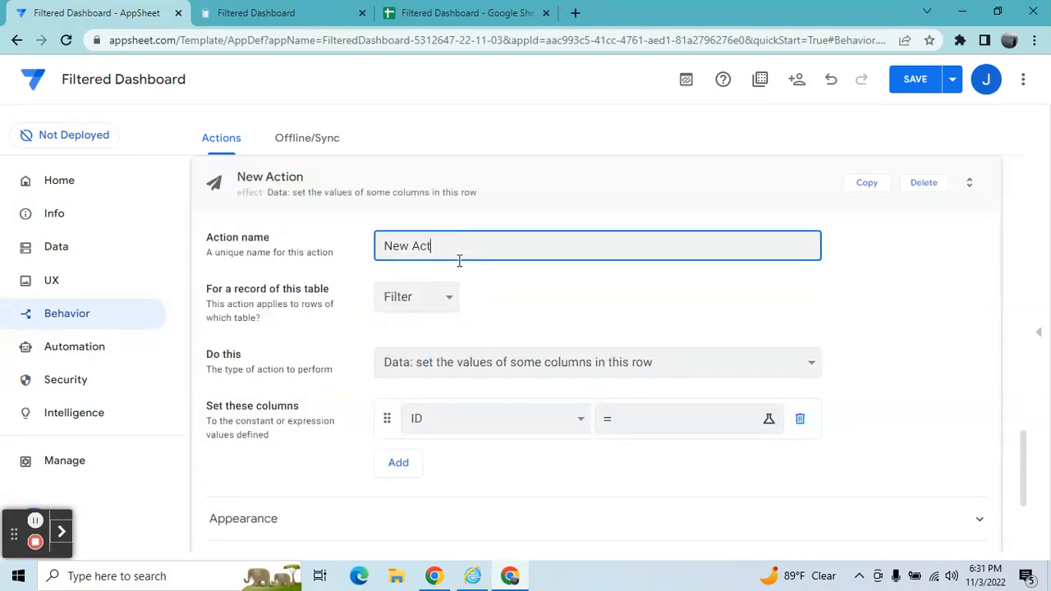
pyautogui.press('BackSpace')
pyautogui.press('BackSpace')
pyautogui.press('BackSpace')
pyautogui.press('BackSpace')
pyautogui.press('BackSpace')
pyautogui.press('BackSpace')
pyautogui.press('BackSpace')
pyautogui.write('Reset')
pyautogui.press('BackSpace')
pyautogui.press('BackSpace')
pyautogui.press('BackSpace')
pyautogui.press('BackSpace')
pyautogui.press('BackSpace')
pyautogui.press('BackSpace')
pyautogui.write('Clear Filter')
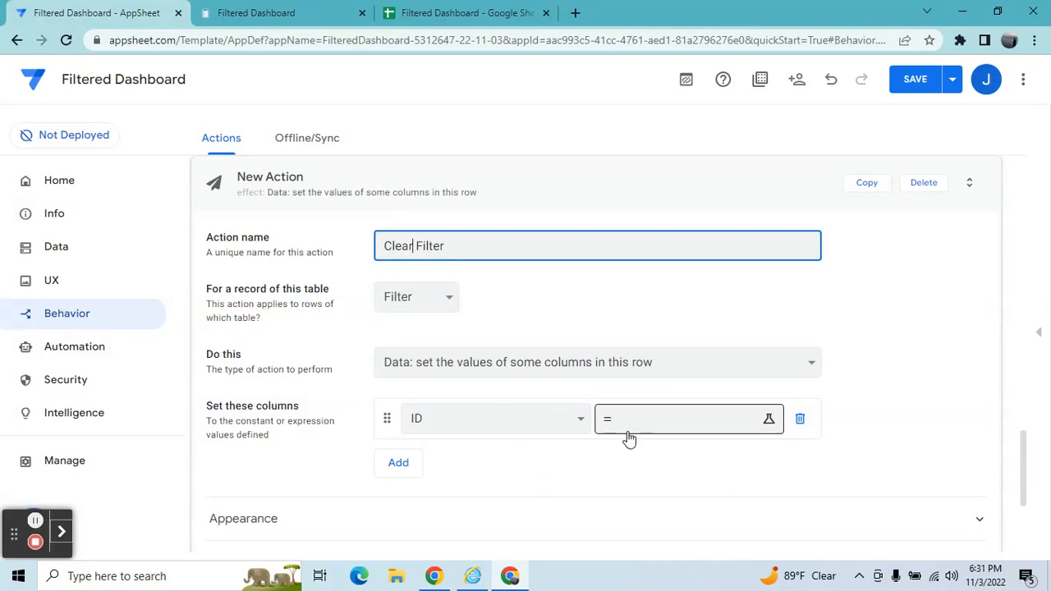
# Set the action to assign an empty value "" to the Start Date column.
pyautogui.click(573, 426)
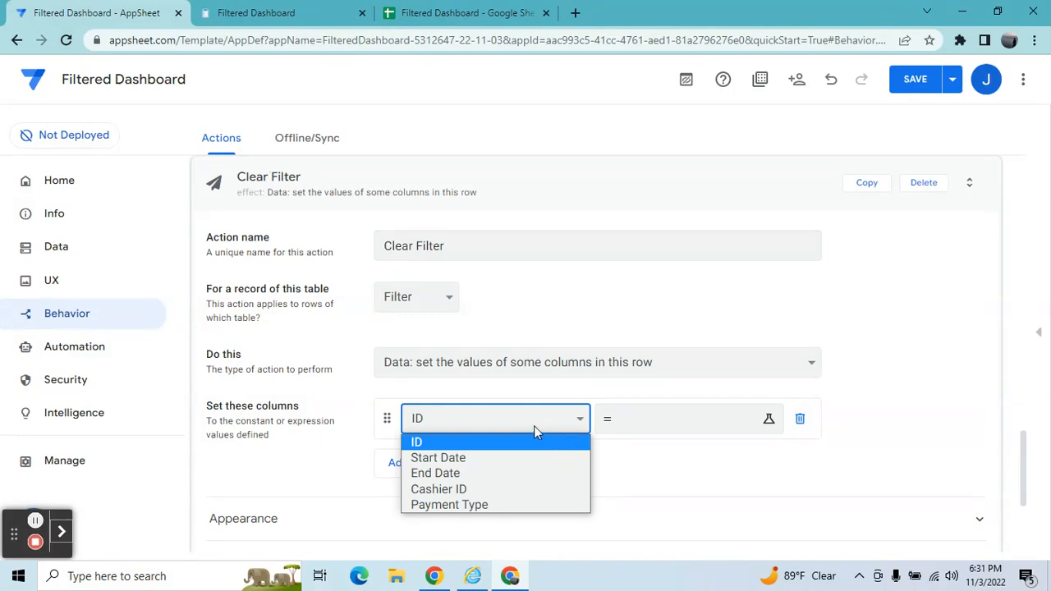
pyautogui.click(509, 458)
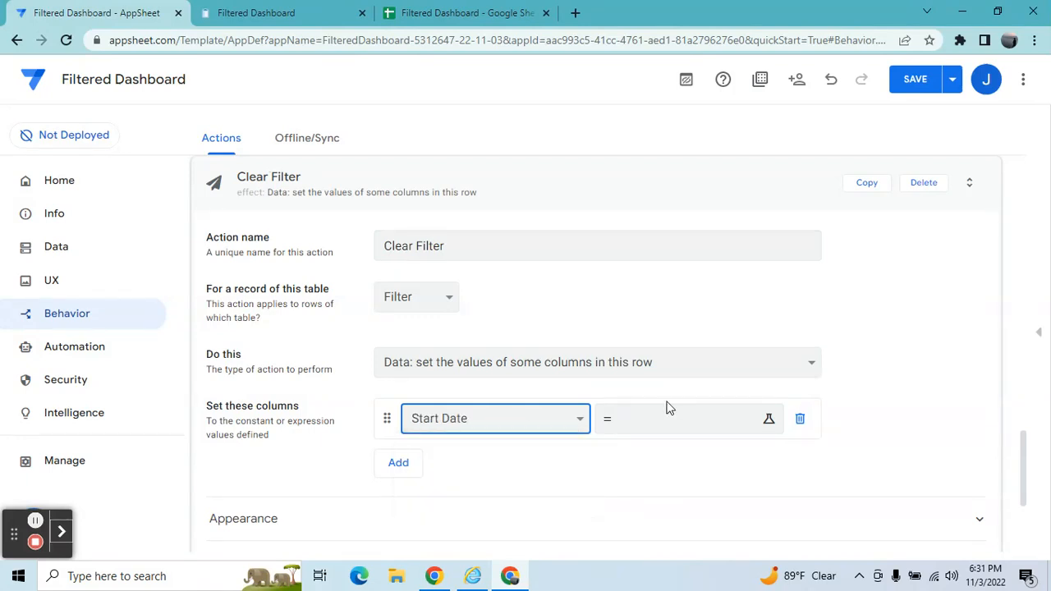
pyautogui.click(672, 419)
pyautogui.write('""')
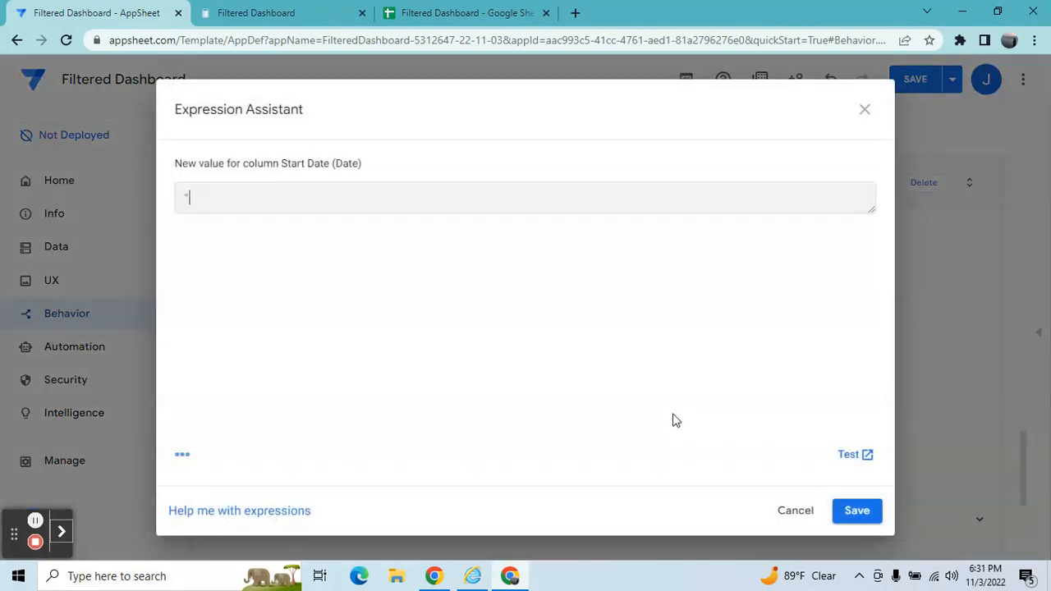
pyautogui.click(875, 514)
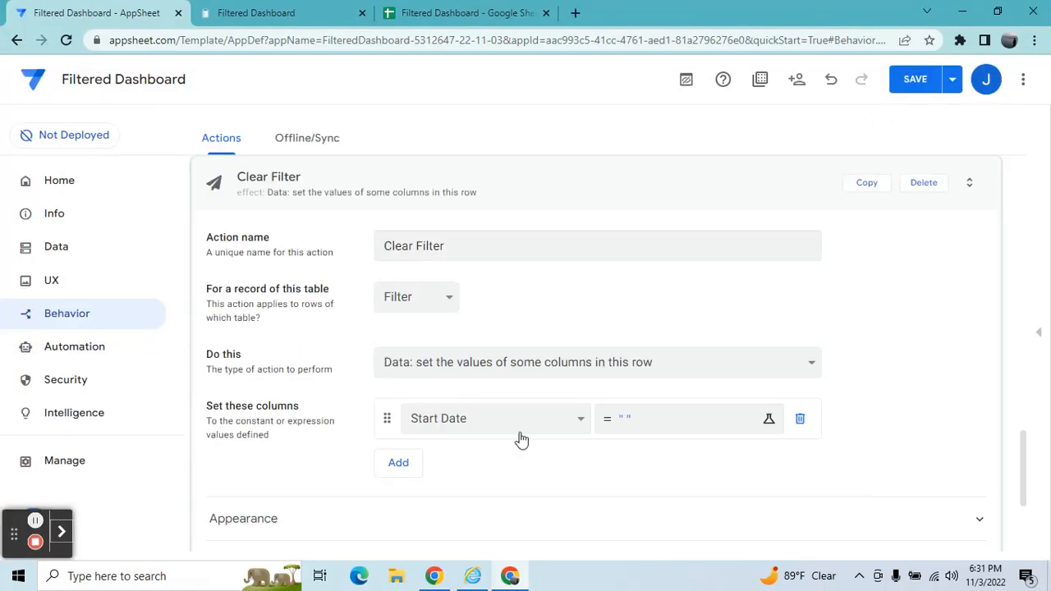
# Add an End Date column assignment with an empty value "".
pyautogui.click(402, 466)
pyautogui.click(427, 466)
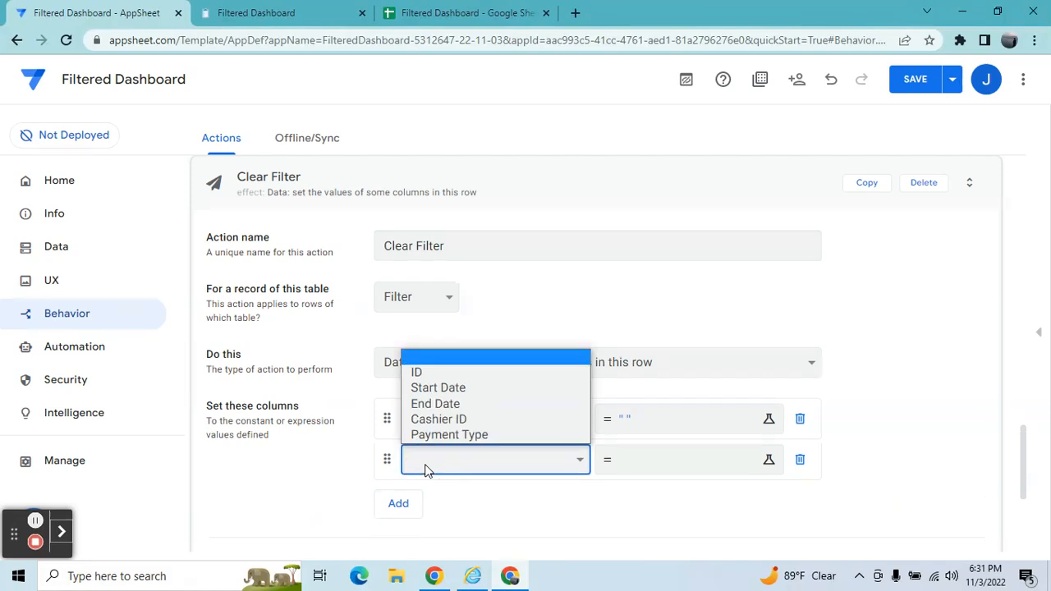
pyautogui.click(434, 402)
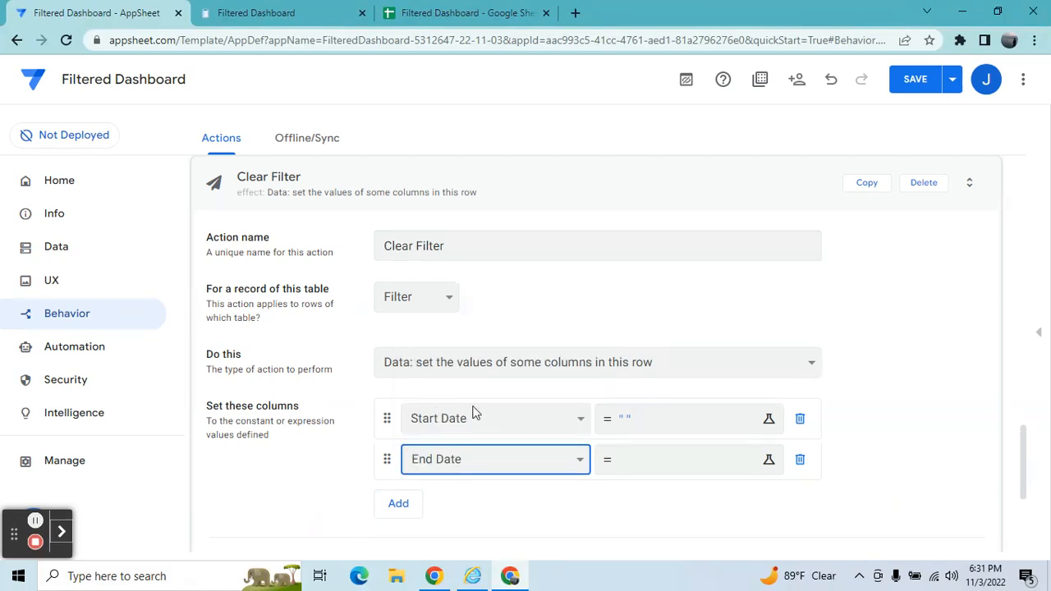
pyautogui.click(654, 464)
pyautogui.write('""')
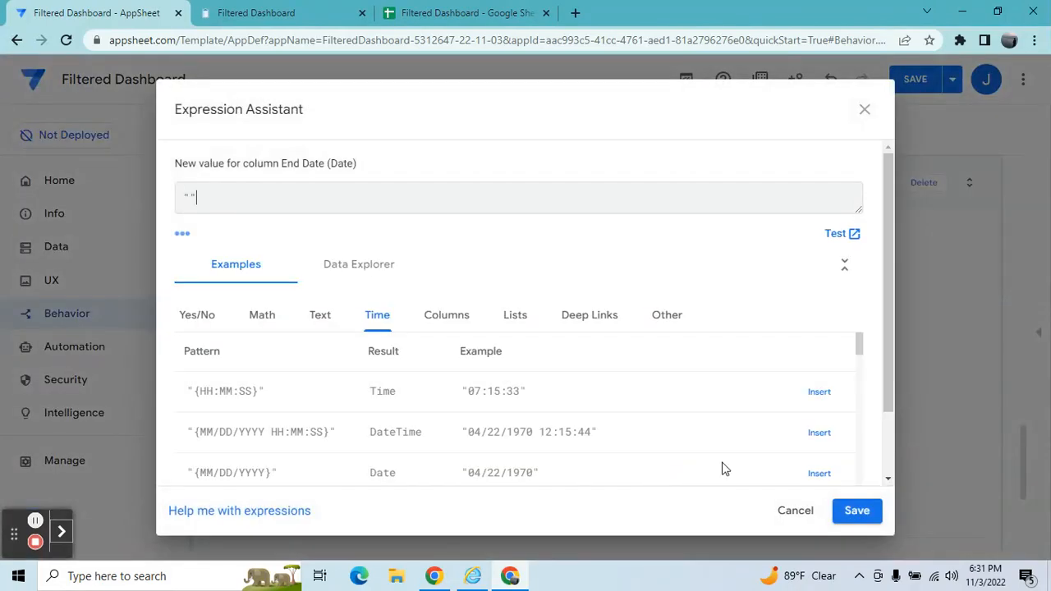
pyautogui.click(862, 512)
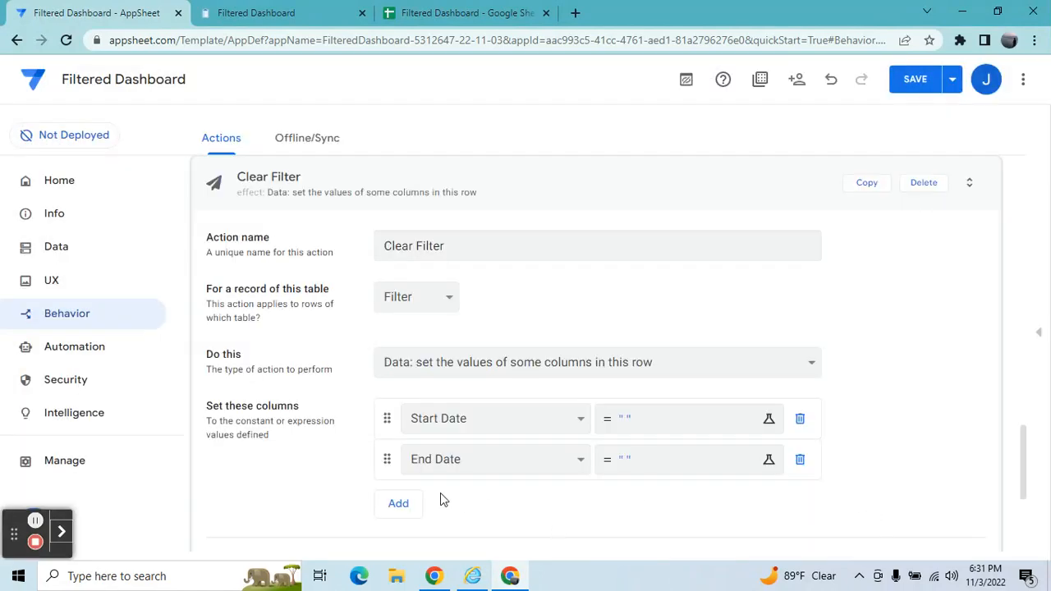
# Add a Cashier ID column assignment with an empty value "".
pyautogui.click(405, 506)
pyautogui.click(451, 498)
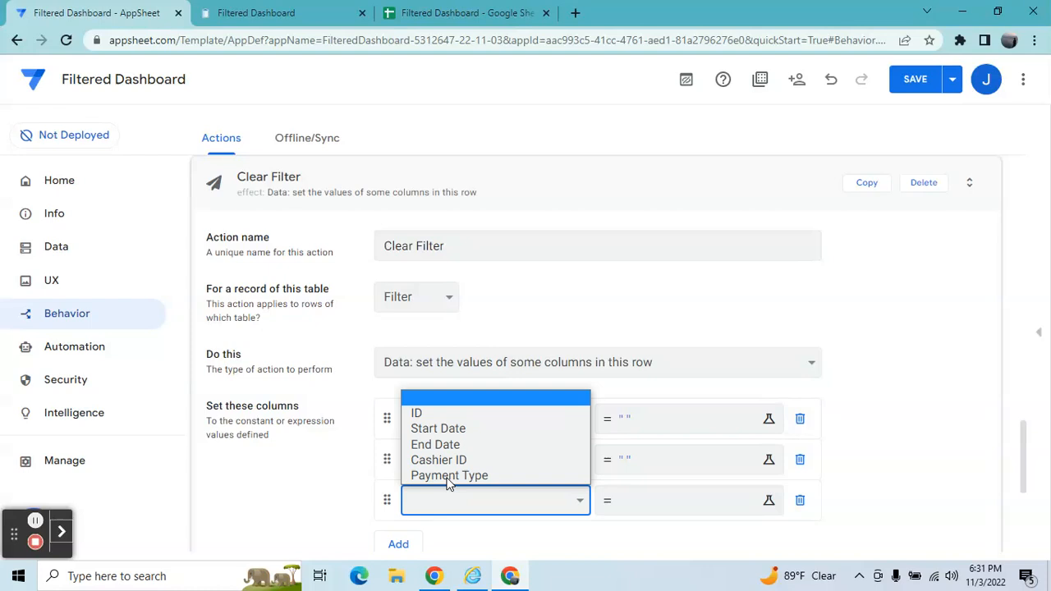
pyautogui.click(440, 460)
pyautogui.click(639, 497)
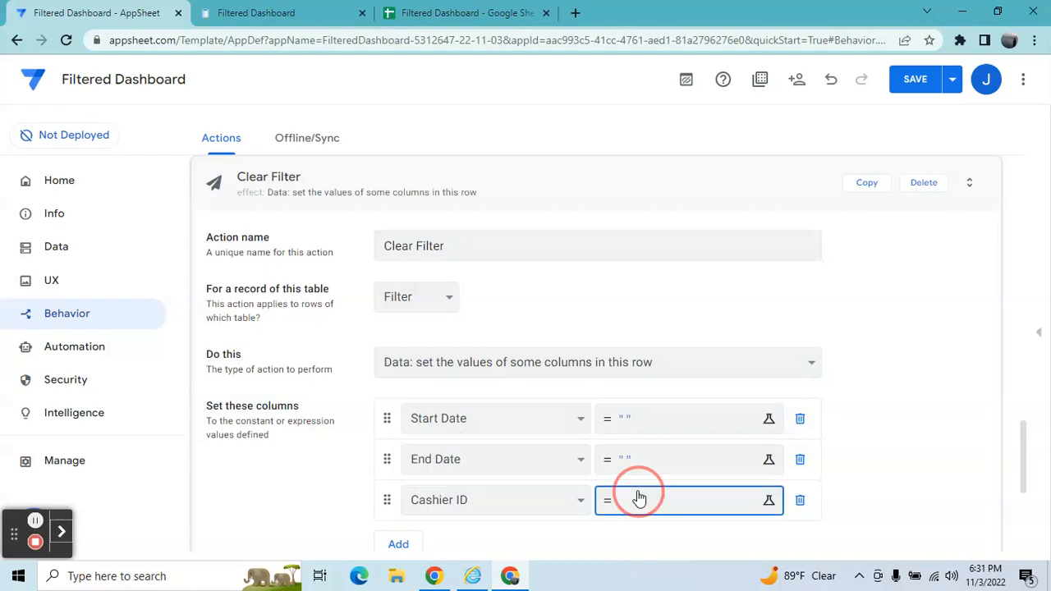
pyautogui.write('""')
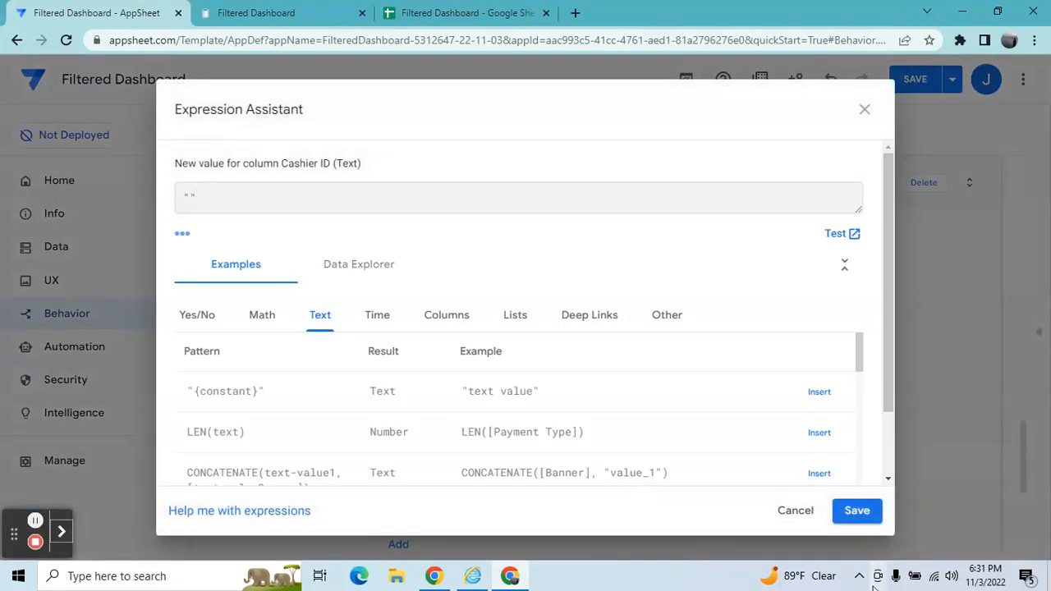
pyautogui.click(862, 523)
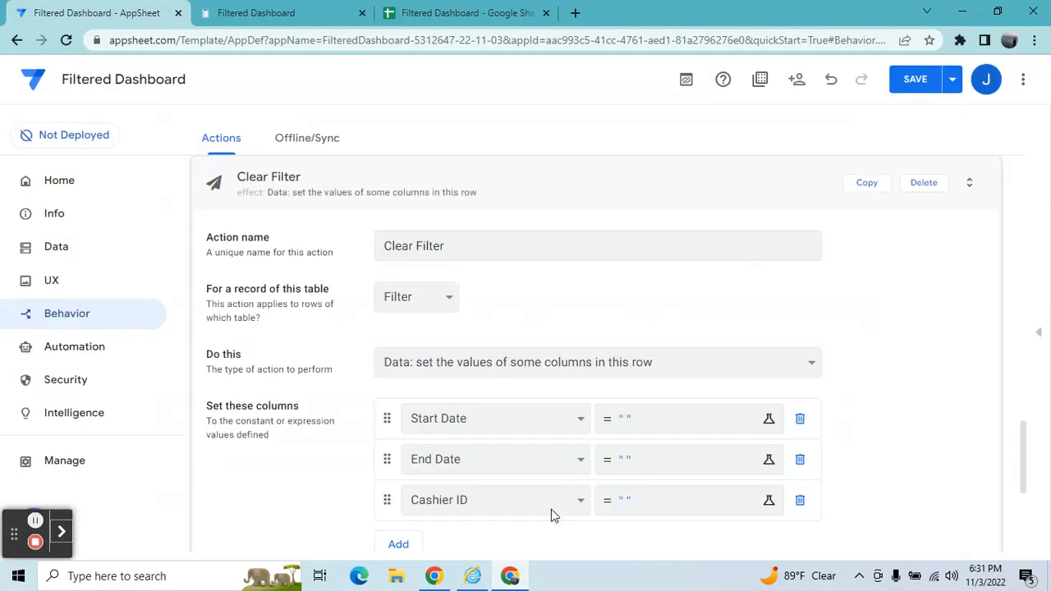
# Add a Payment Type column assignment with an empty value "".
pyautogui.click(396, 543)
pyautogui.click(441, 542)
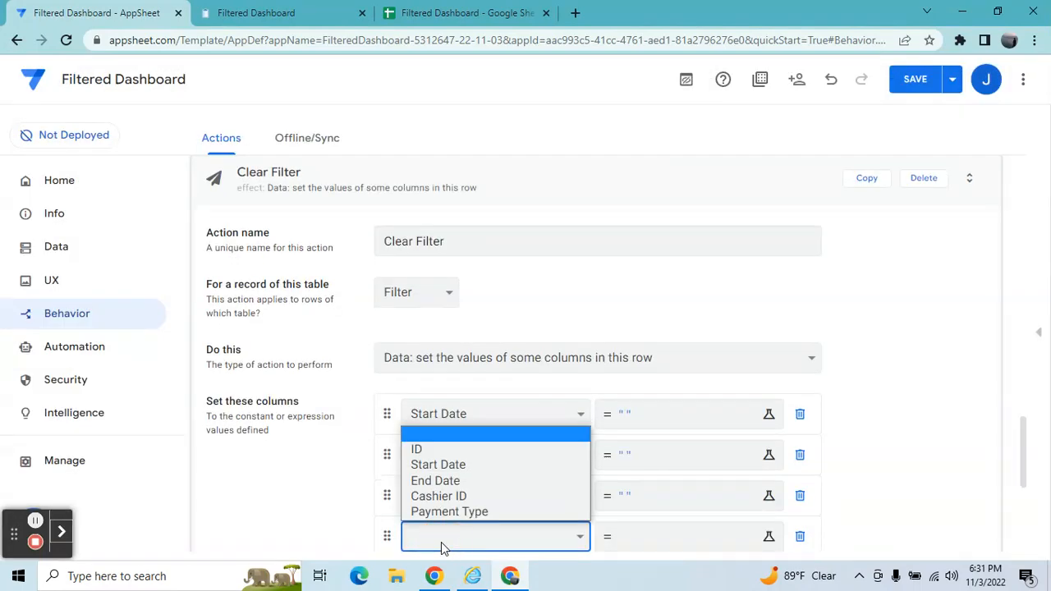
pyautogui.click(446, 513)
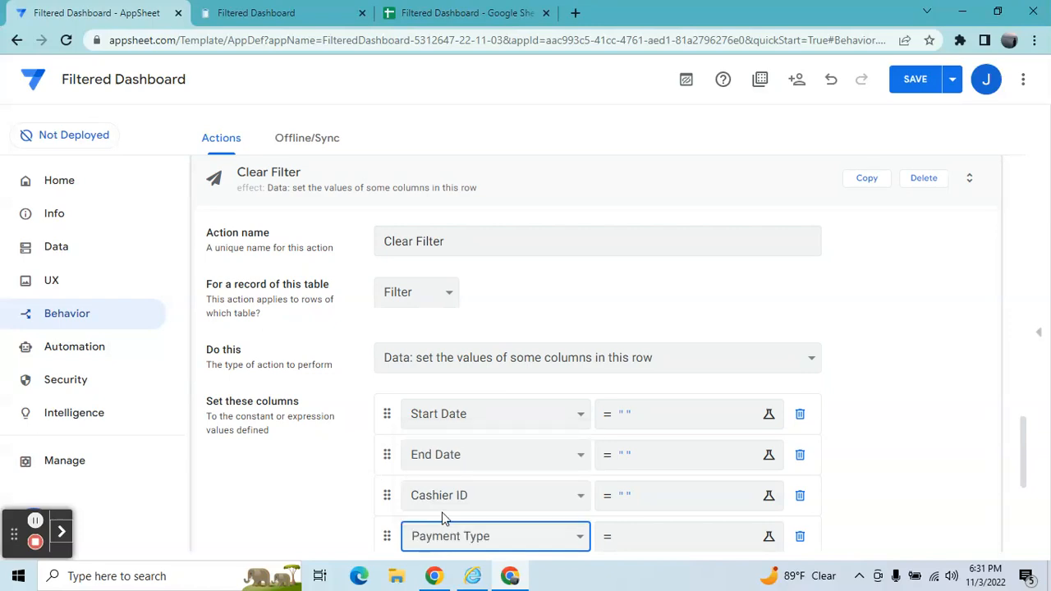
pyautogui.click(642, 544)
pyautogui.write('""')
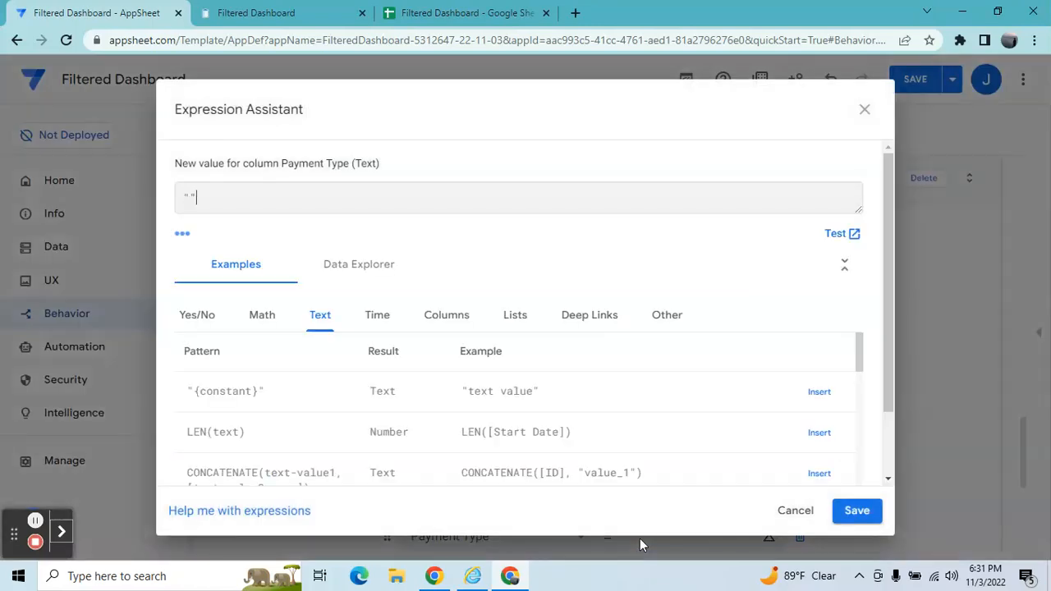
pyautogui.click(858, 511)
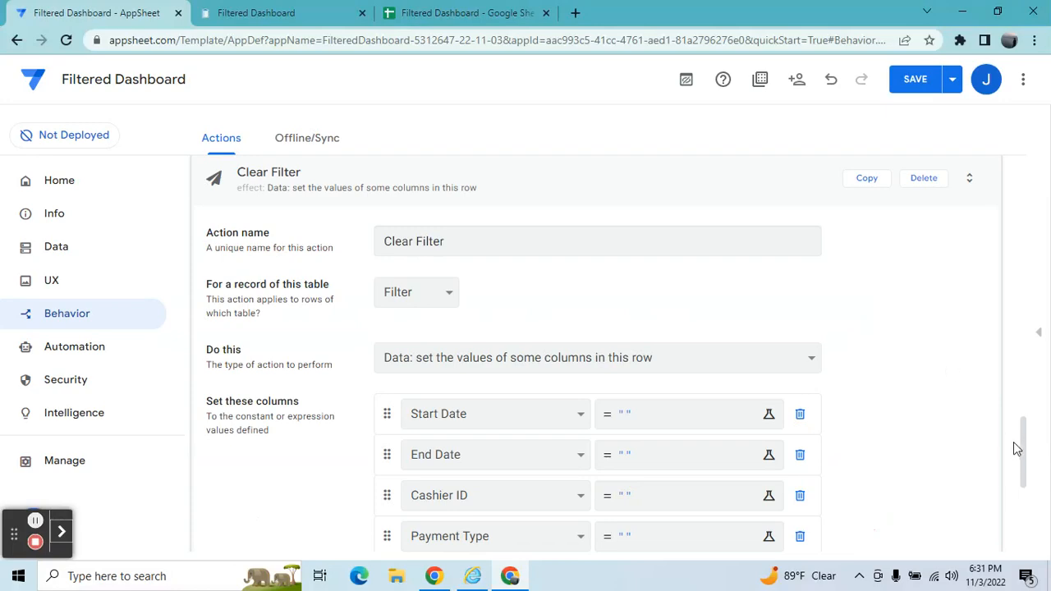
# Search the action icons for sync, choose the sync arrows icon for Clear Filter, and save the app.
pyautogui.moveTo(1024, 447); pyautogui.dragTo(1033, 515)
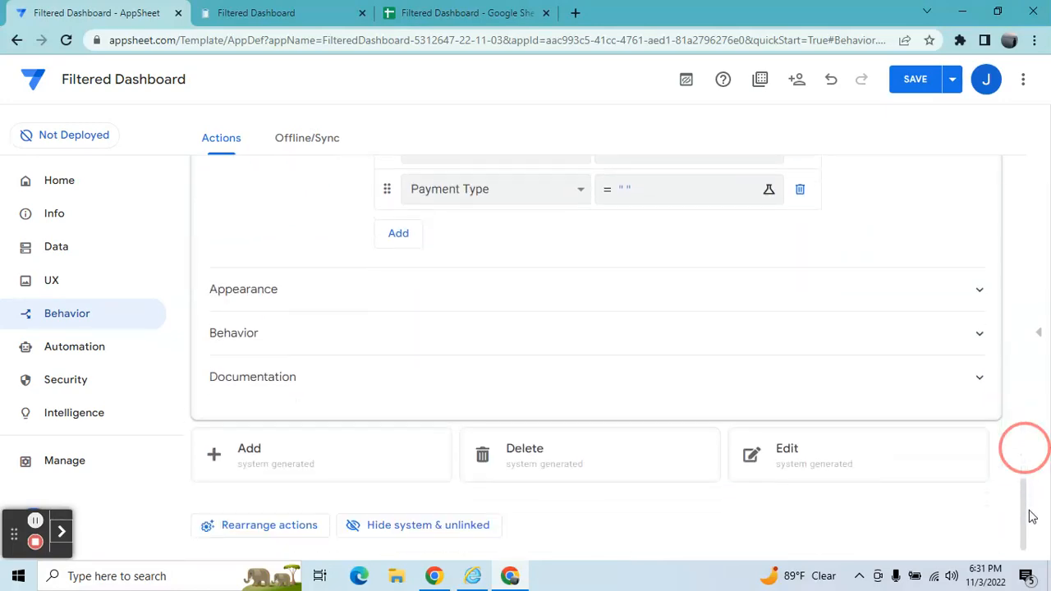
pyautogui.click(699, 284)
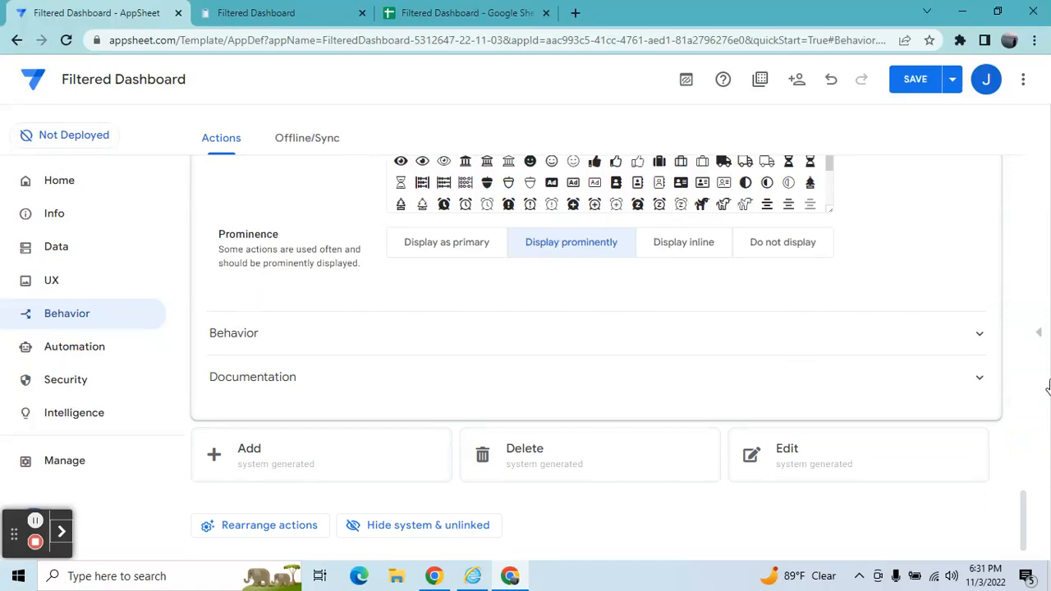
pyautogui.click(1026, 504)
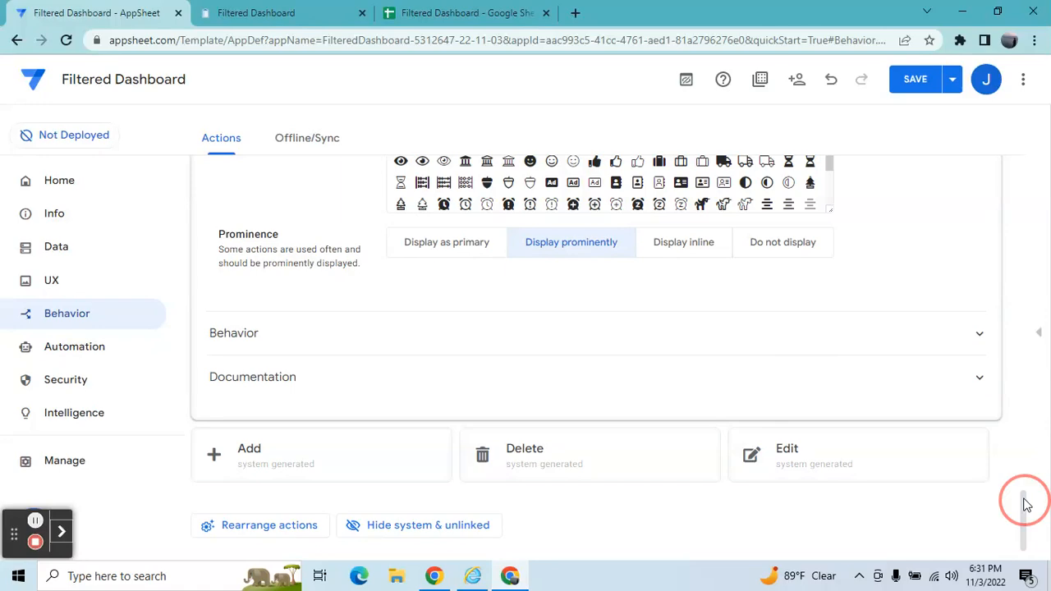
pyautogui.moveTo(1026, 505); pyautogui.dragTo(1023, 496)
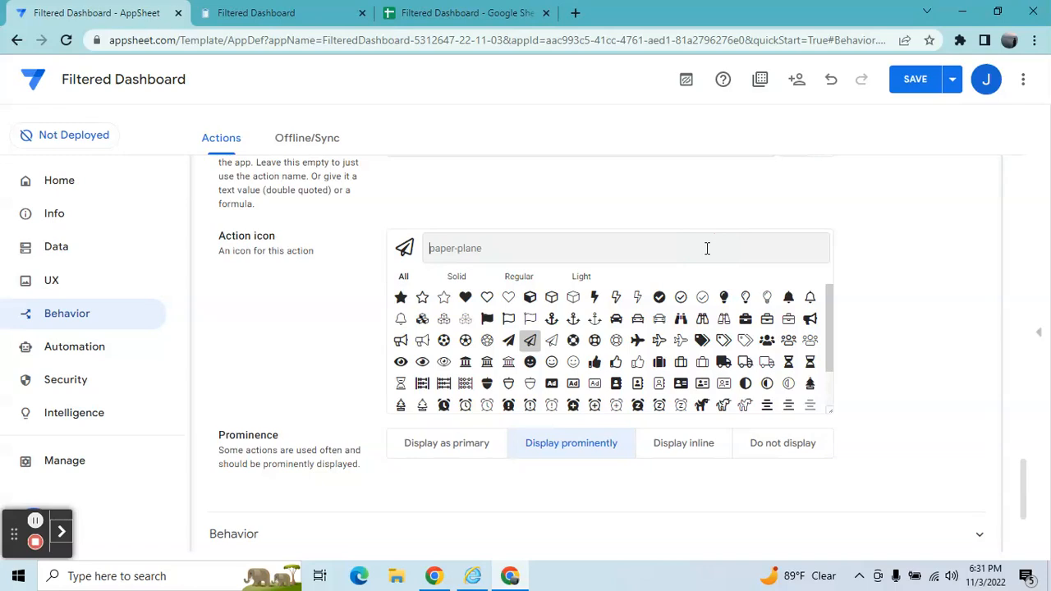
pyautogui.write('reses')
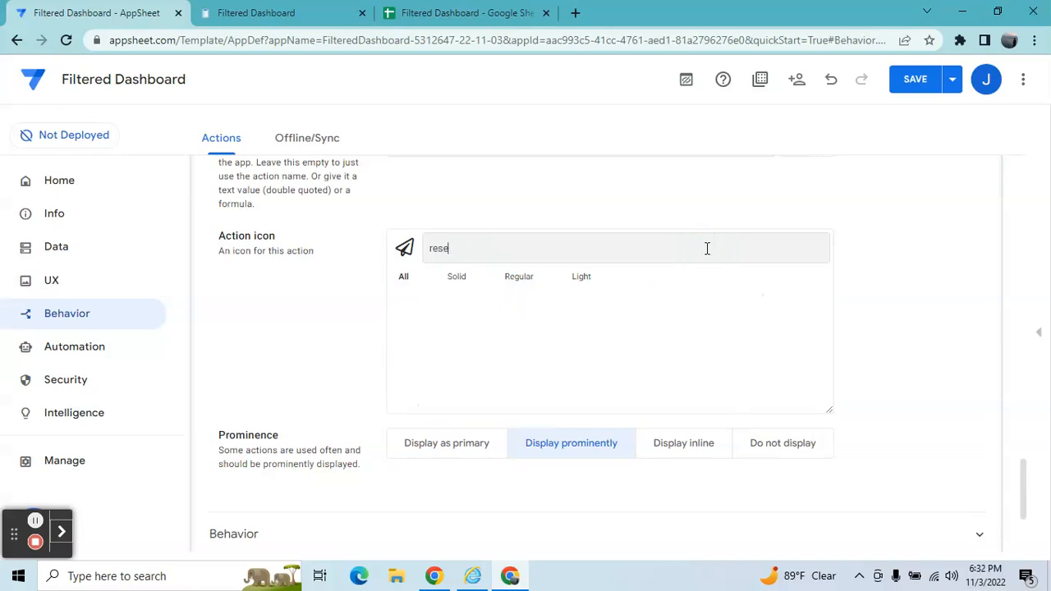
pyautogui.press('BackSpace')
pyautogui.press('BackSpace')
pyautogui.press('BackSpace')
pyautogui.press('BackSpace')
pyautogui.write('syn')
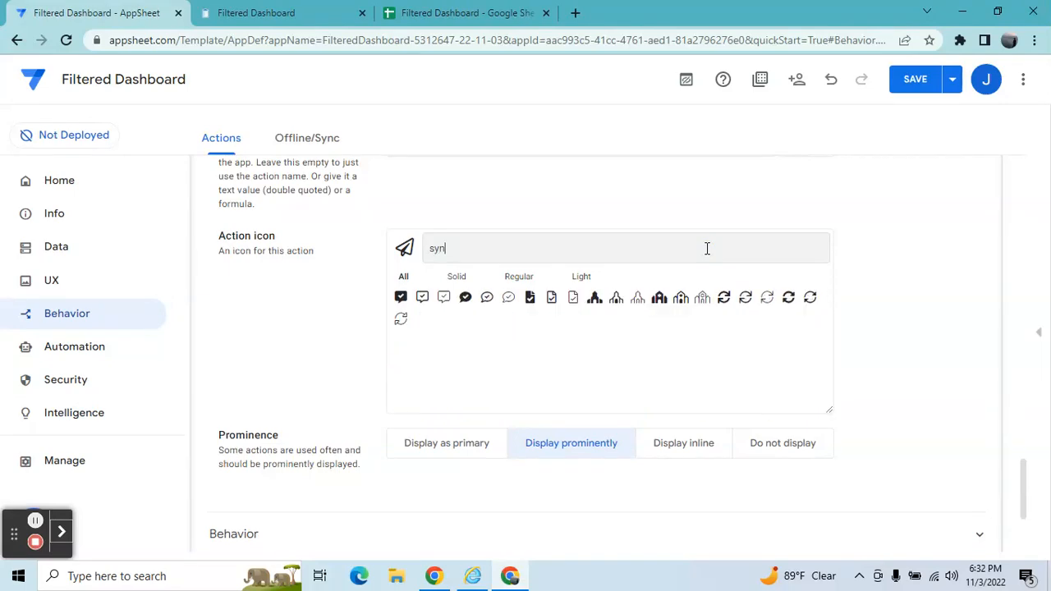
pyautogui.click(725, 299)
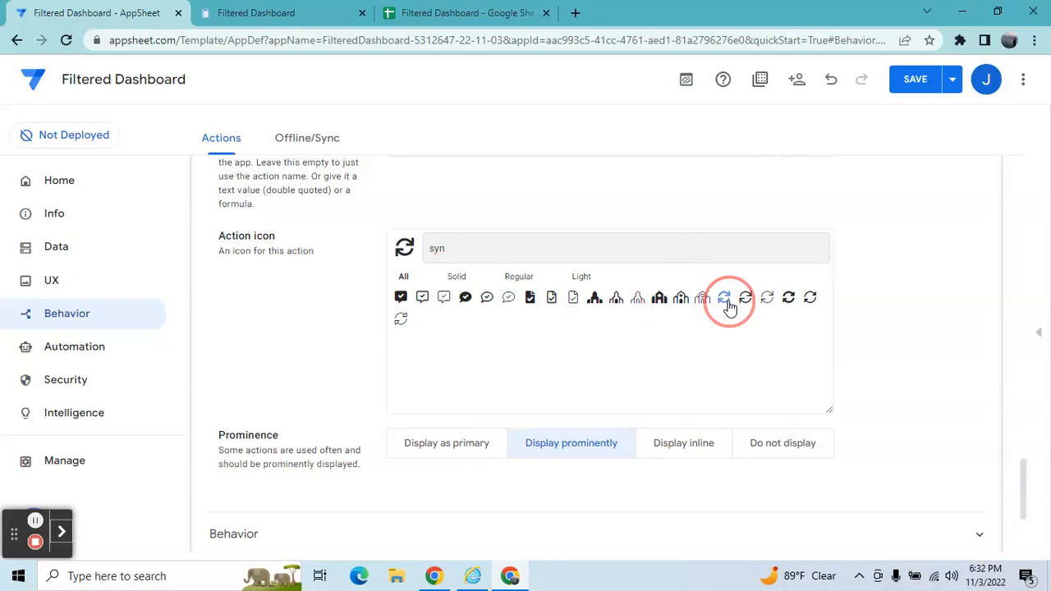
pyautogui.click(918, 82)
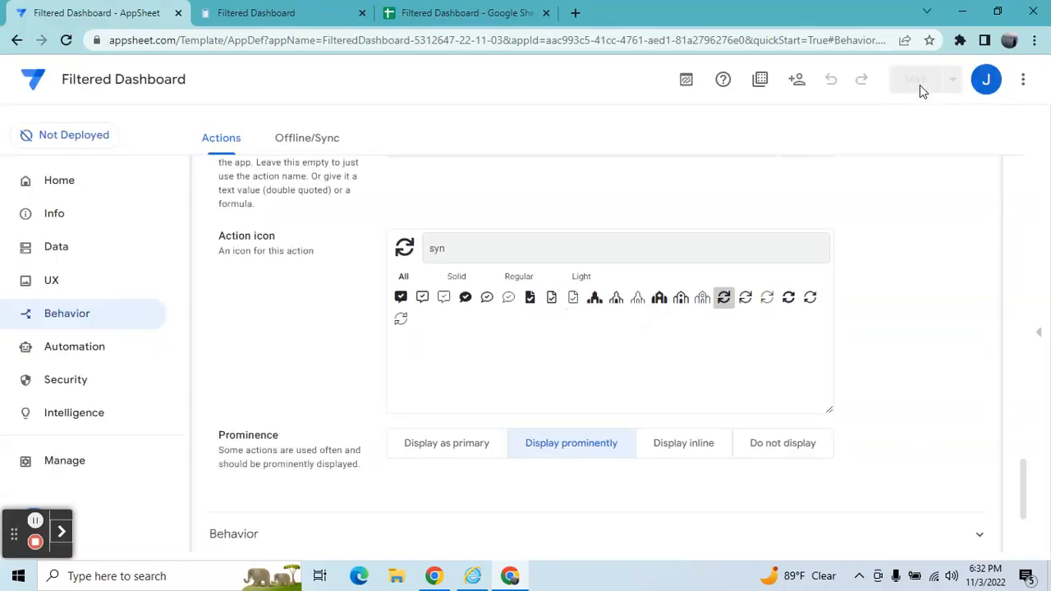
# Open the Filtered Dashboard in the preview and run the Clear Filter action.
pyautogui.click(1042, 337)
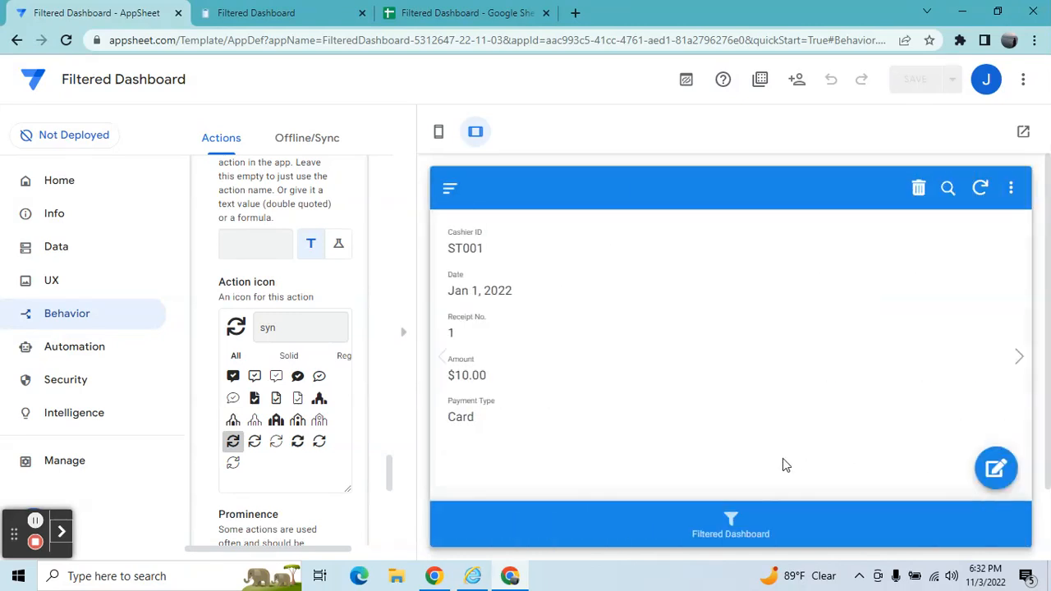
pyautogui.click(731, 526)
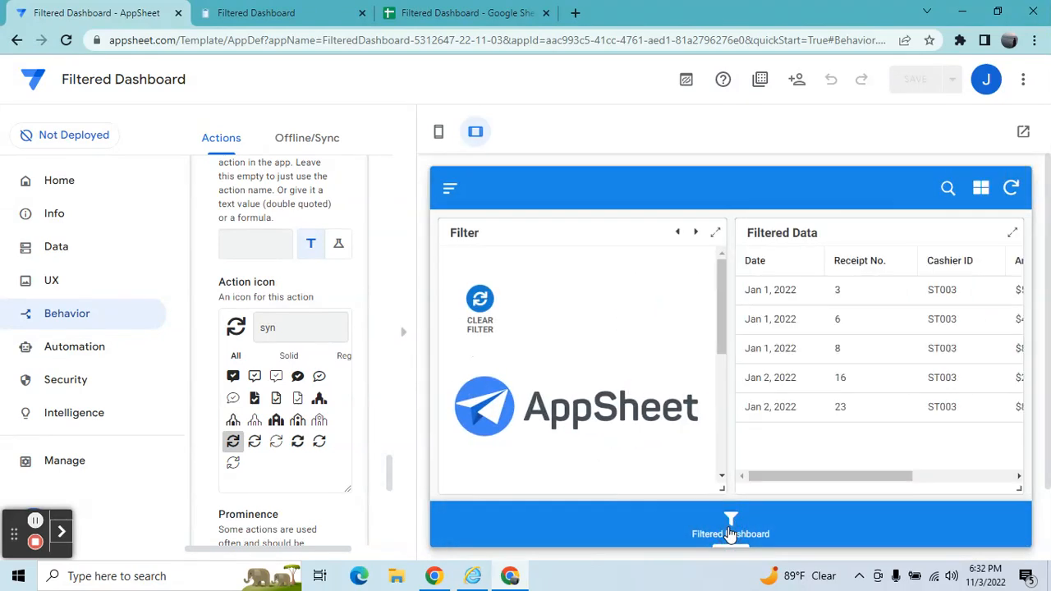
pyautogui.click(720, 329)
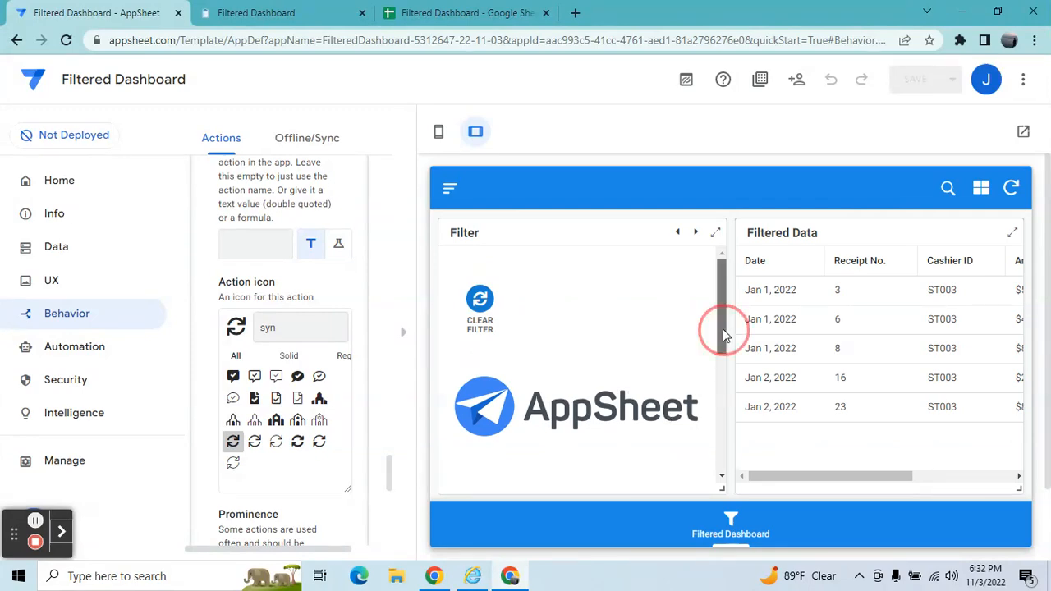
pyautogui.scroll(2, 720, 328)
pyautogui.click(482, 324)
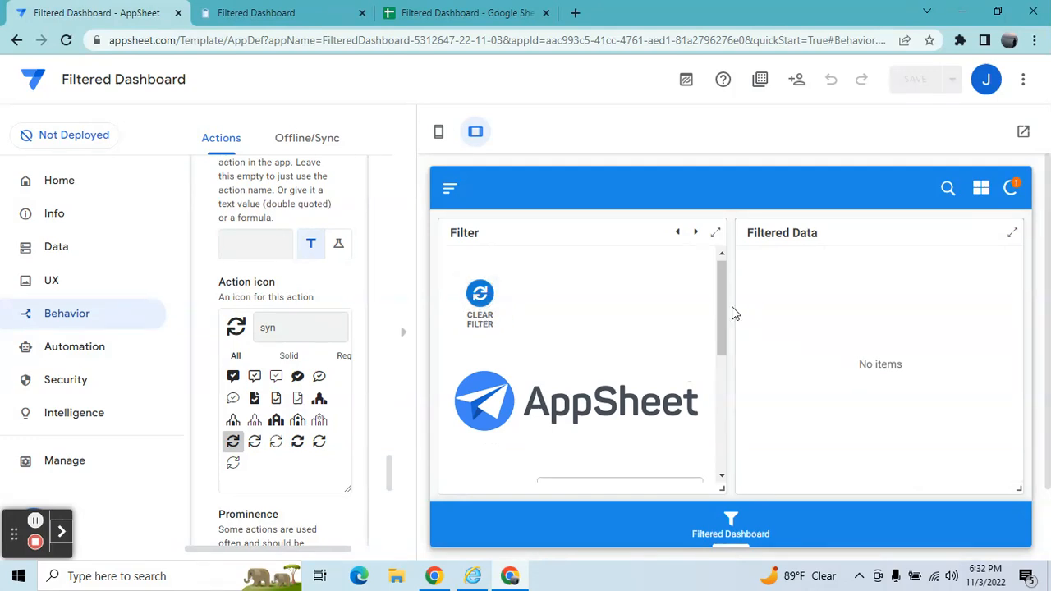
pyautogui.moveTo(722, 300)
pyautogui.mouseDown()
pyautogui.moveTo(734, 415)
pyautogui.moveTo(718, 300)
pyautogui.mouseUp()
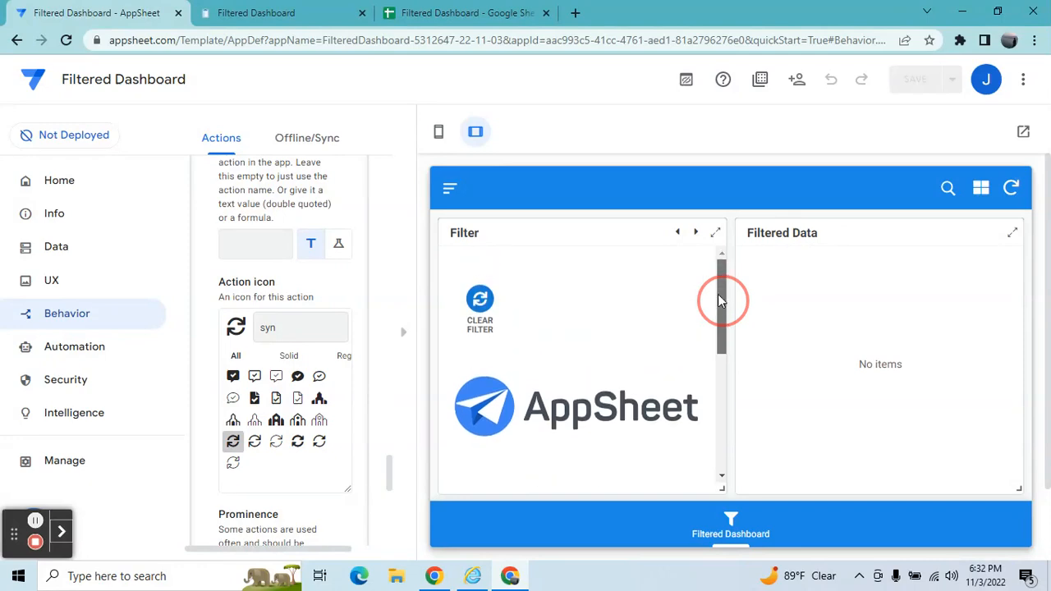
pyautogui.click(452, 203)
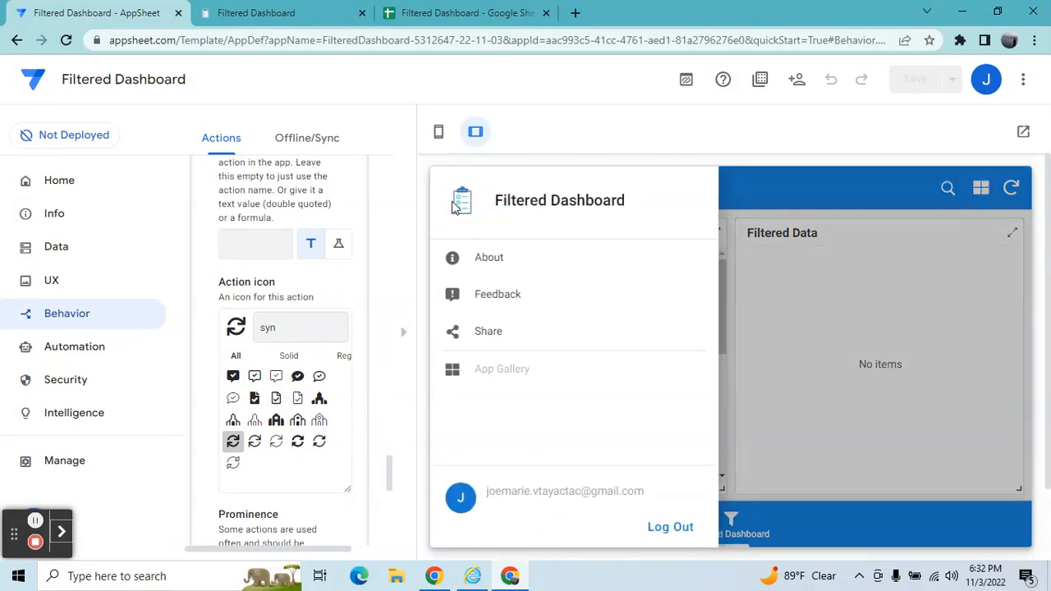
pyautogui.click(790, 218)
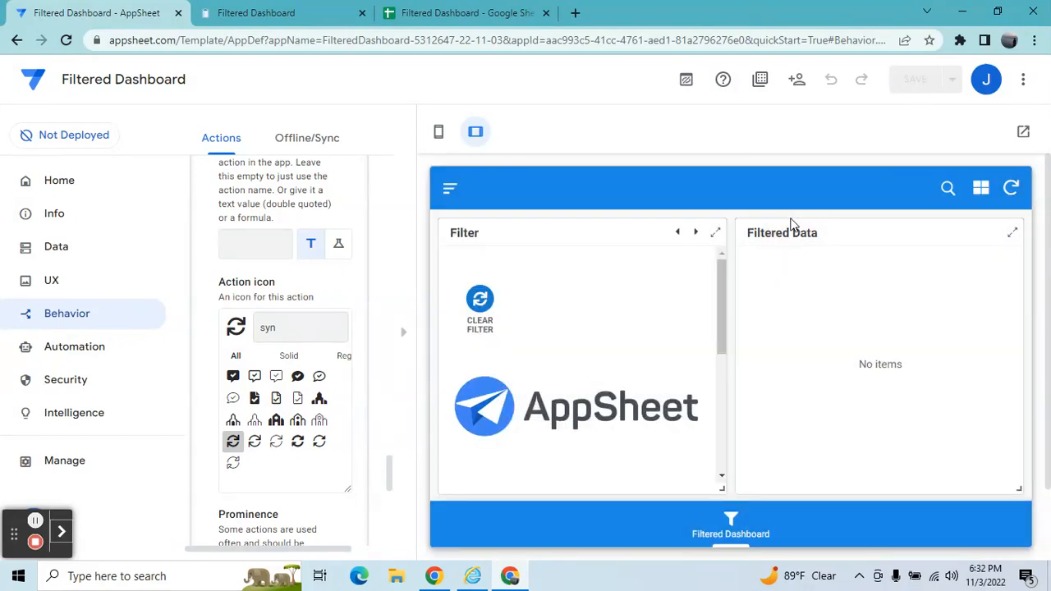